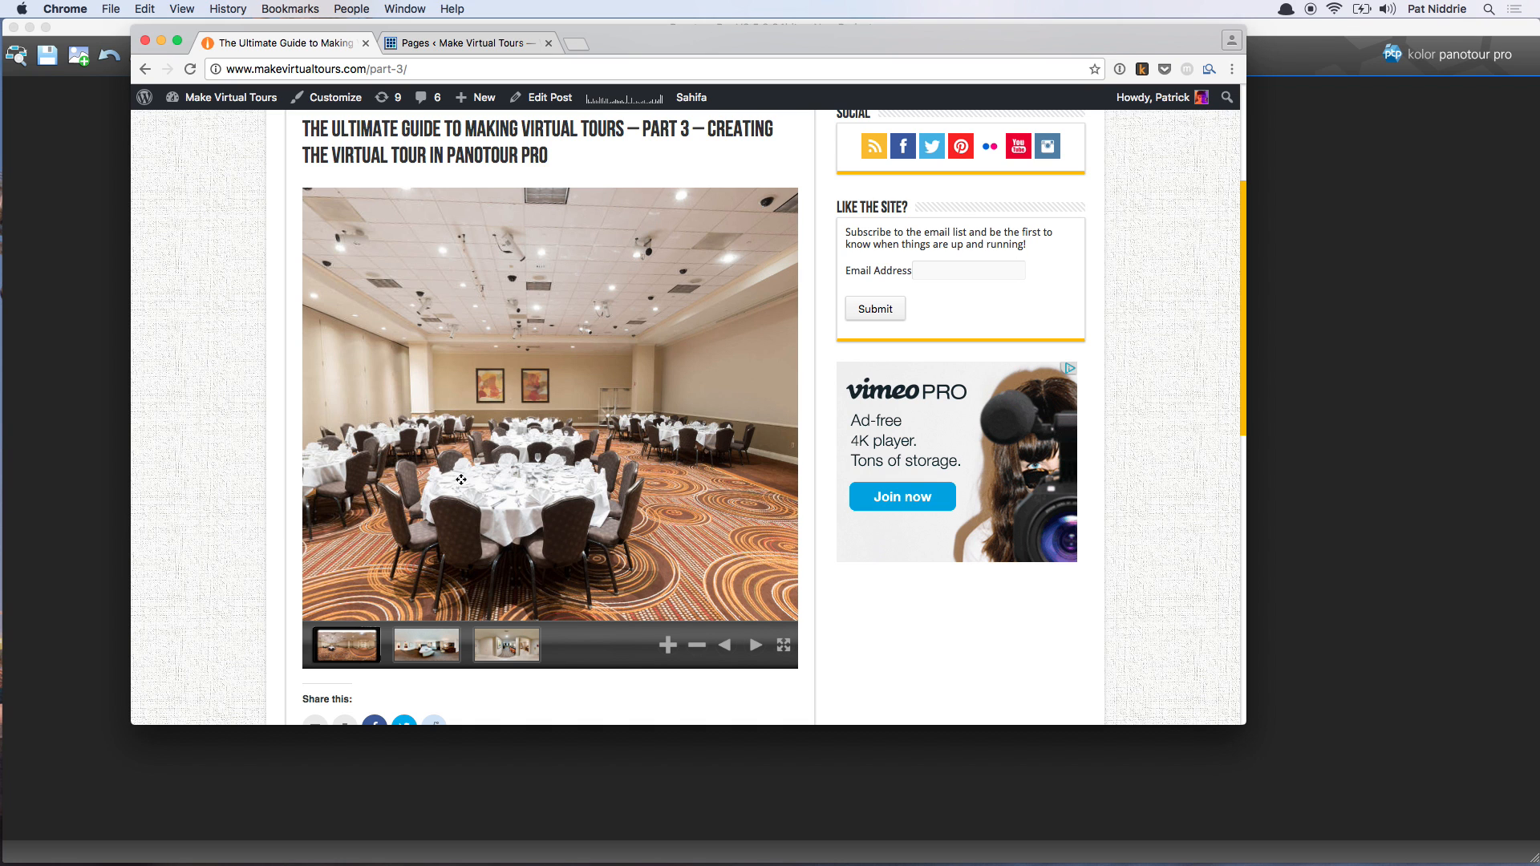
View the finished sample tour full screen and walk through both ballroom views using their linking hotspots
drag(457, 454, 471, 459)
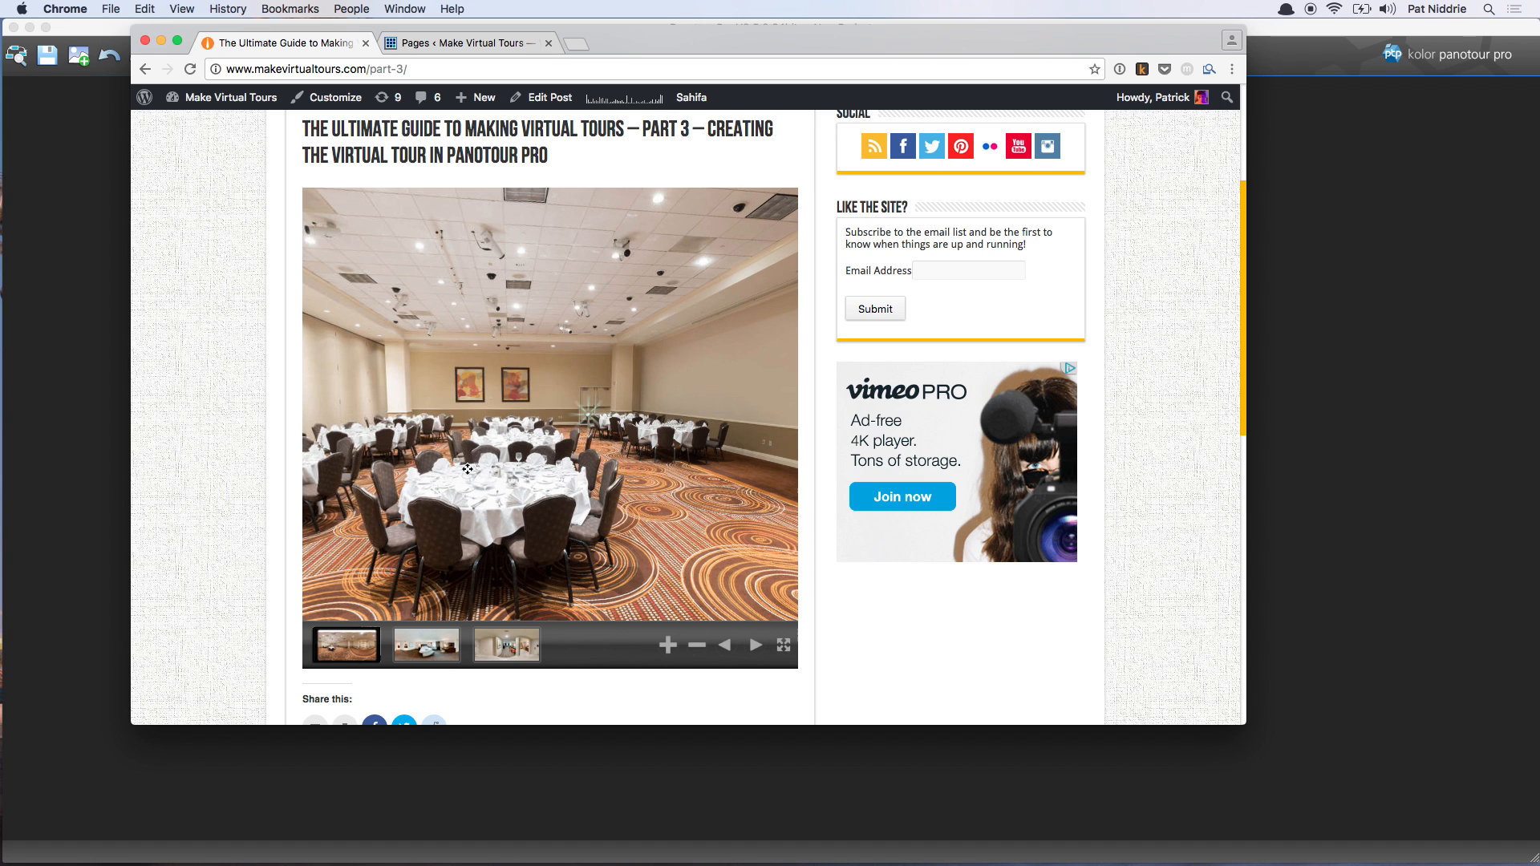
click(428, 69)
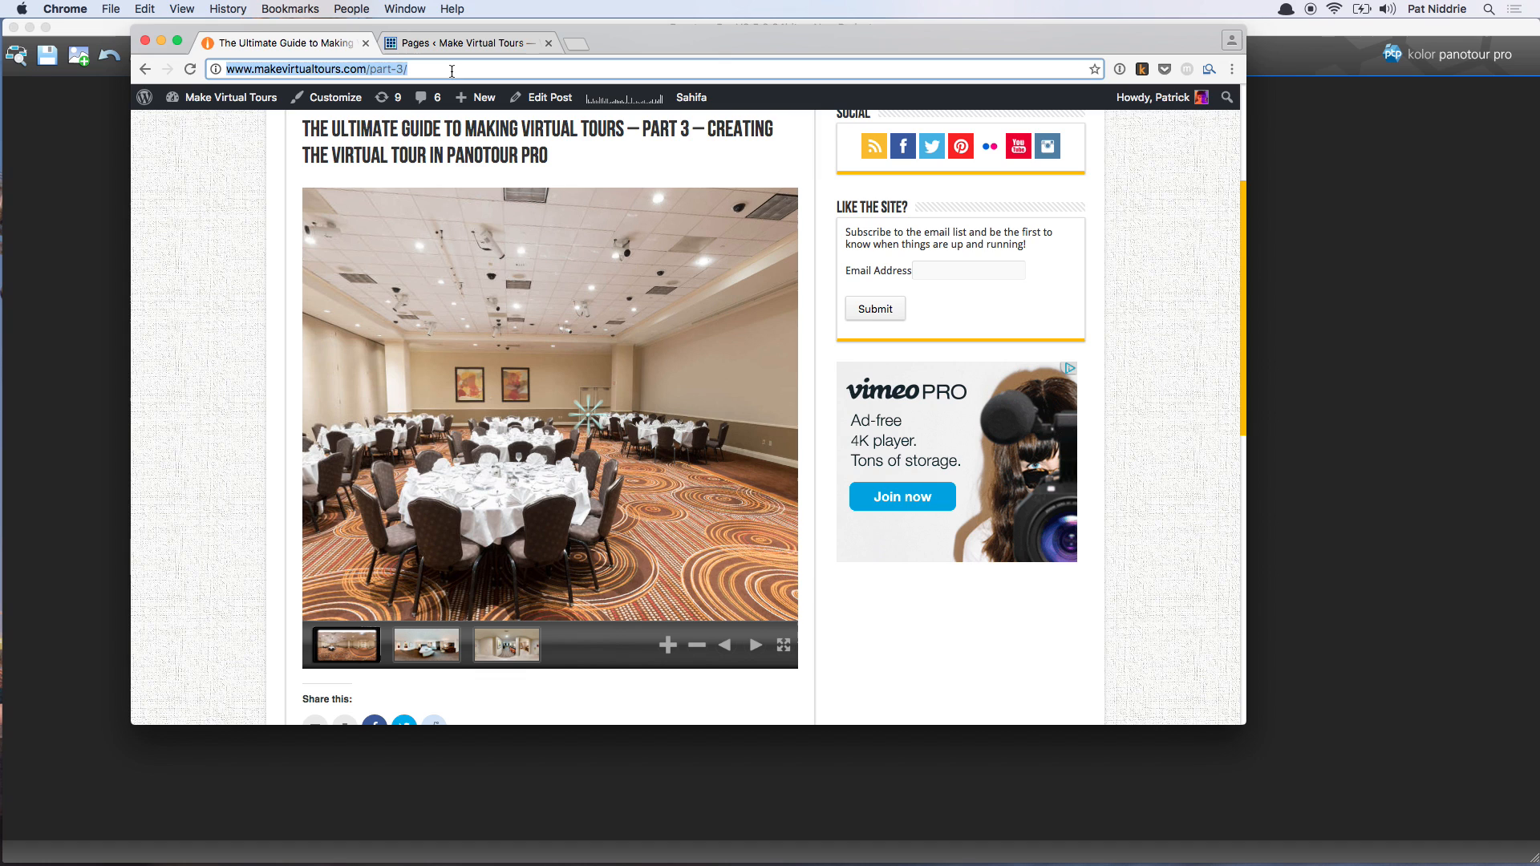
click(452, 71)
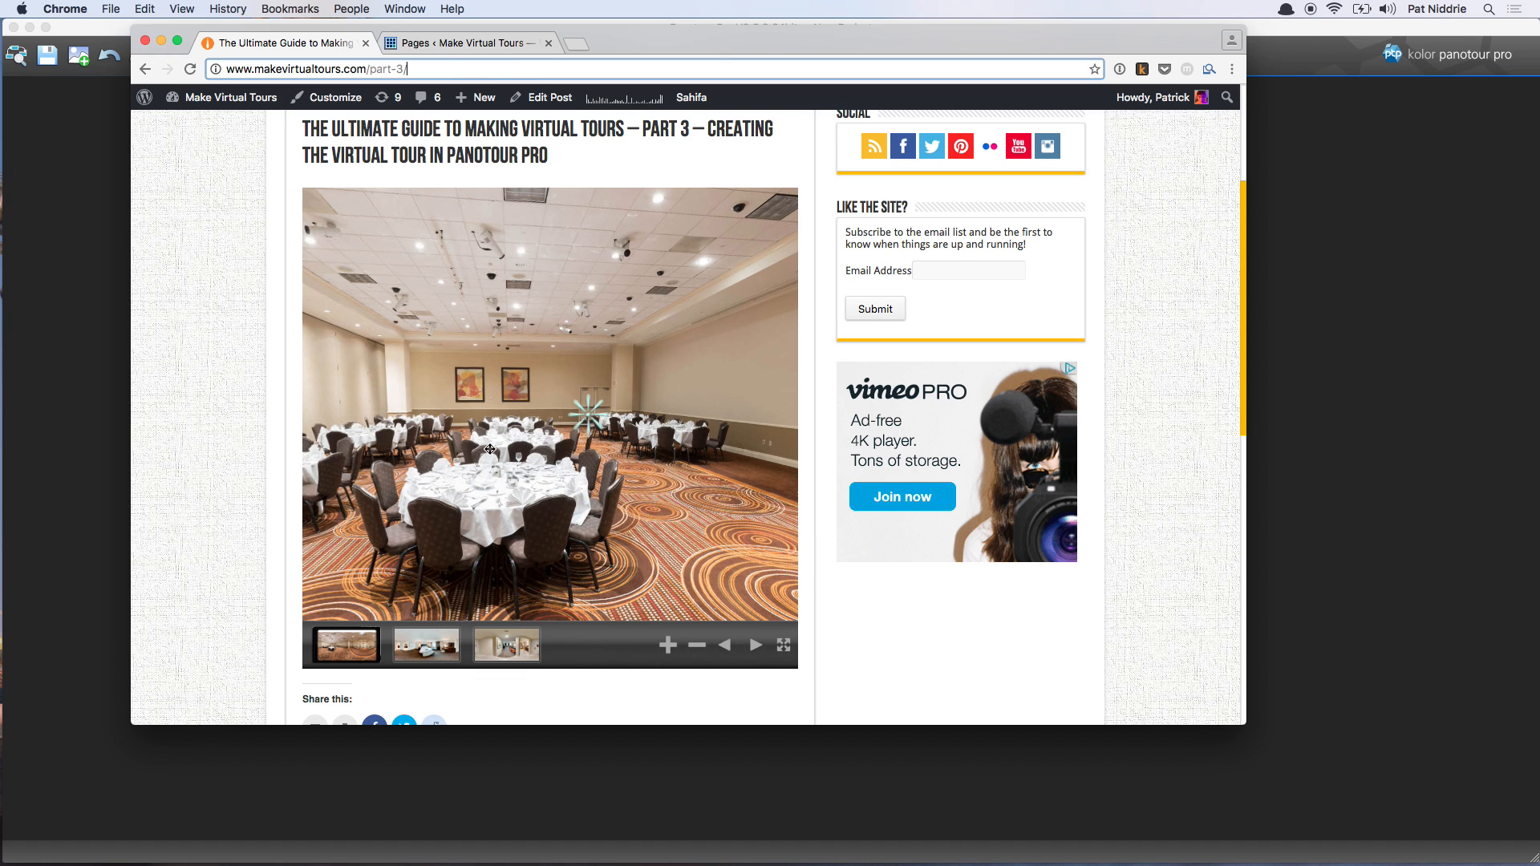
click(784, 645)
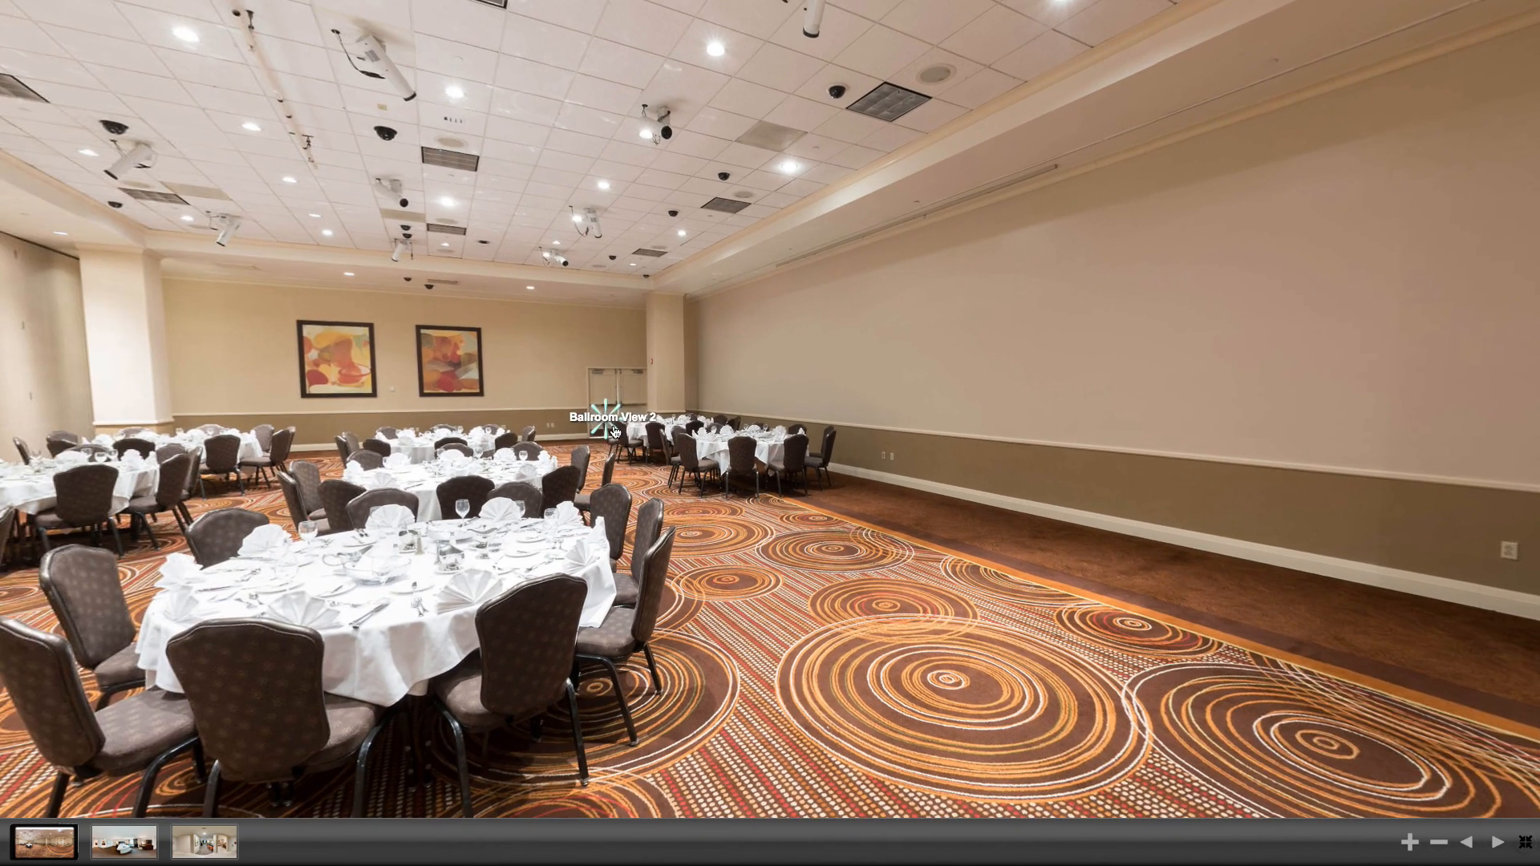
click(614, 432)
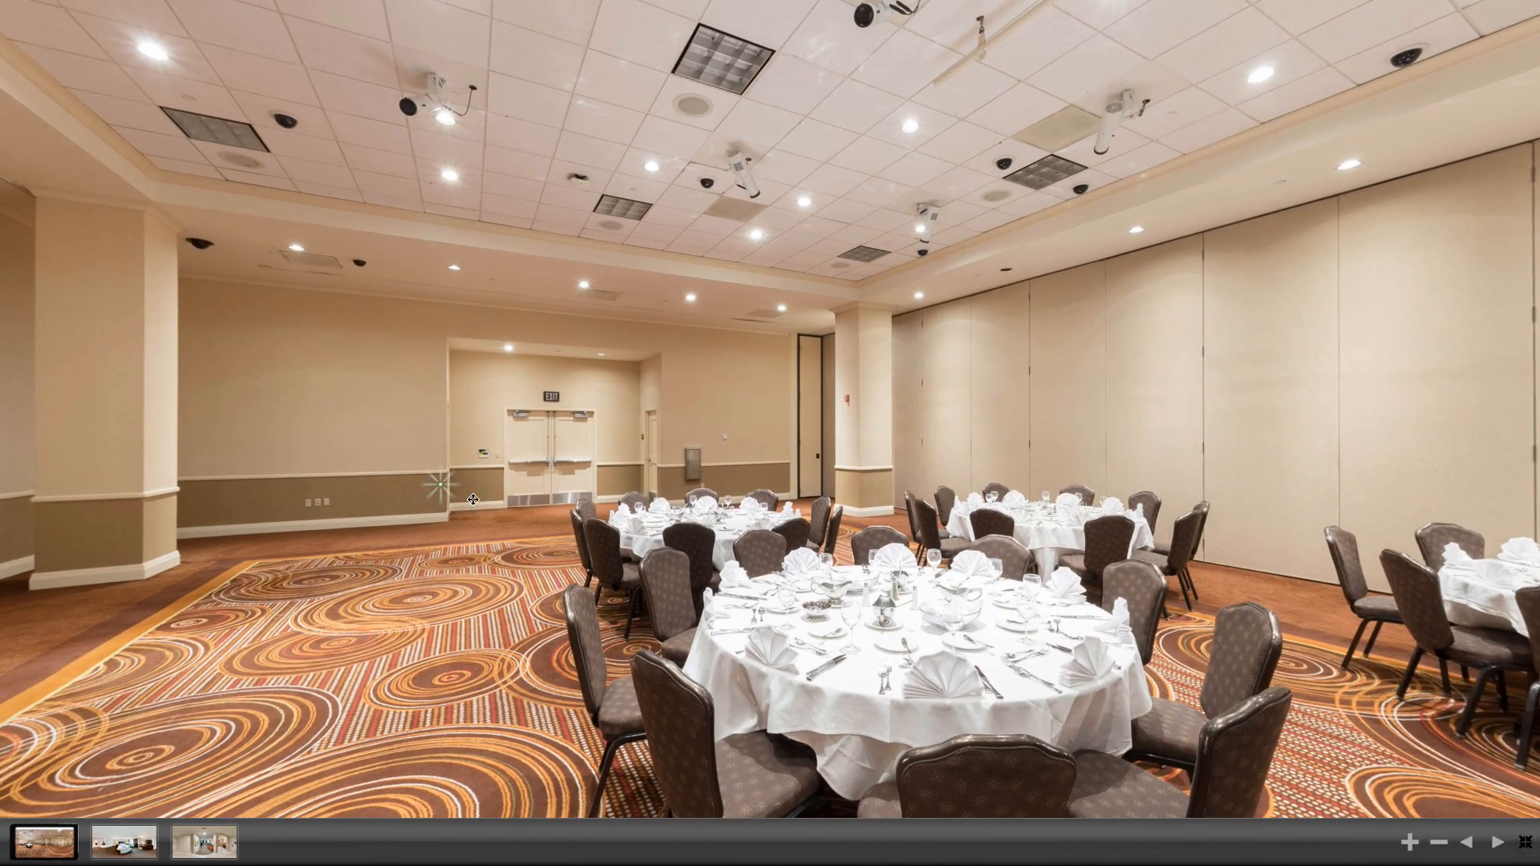
click(449, 490)
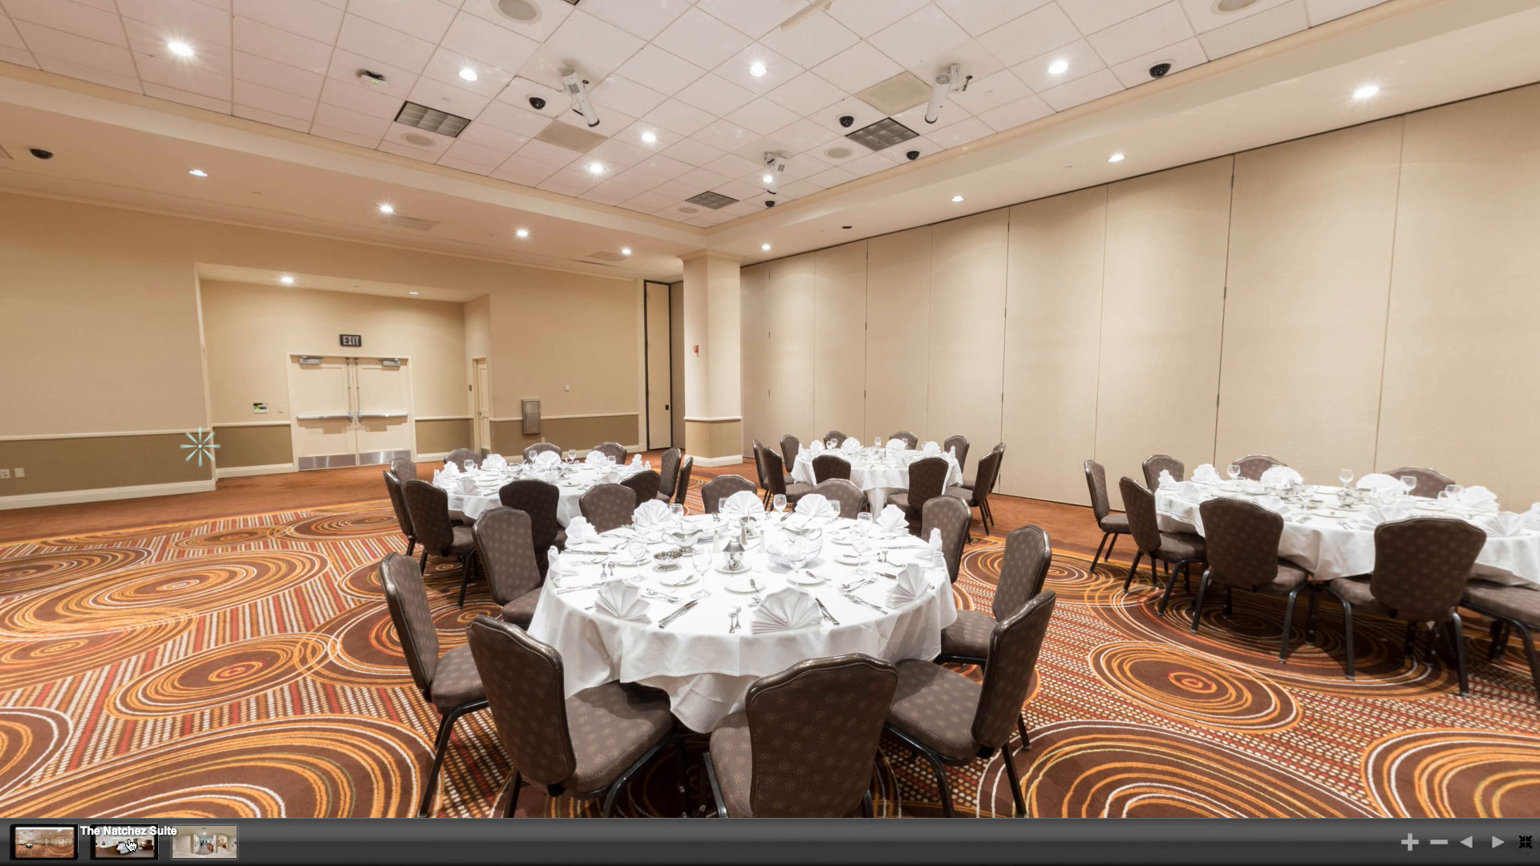
Explore The Natchez Suite in the sample tour, going from the bedroom to the bathroom and back through the hotspots
click(155, 846)
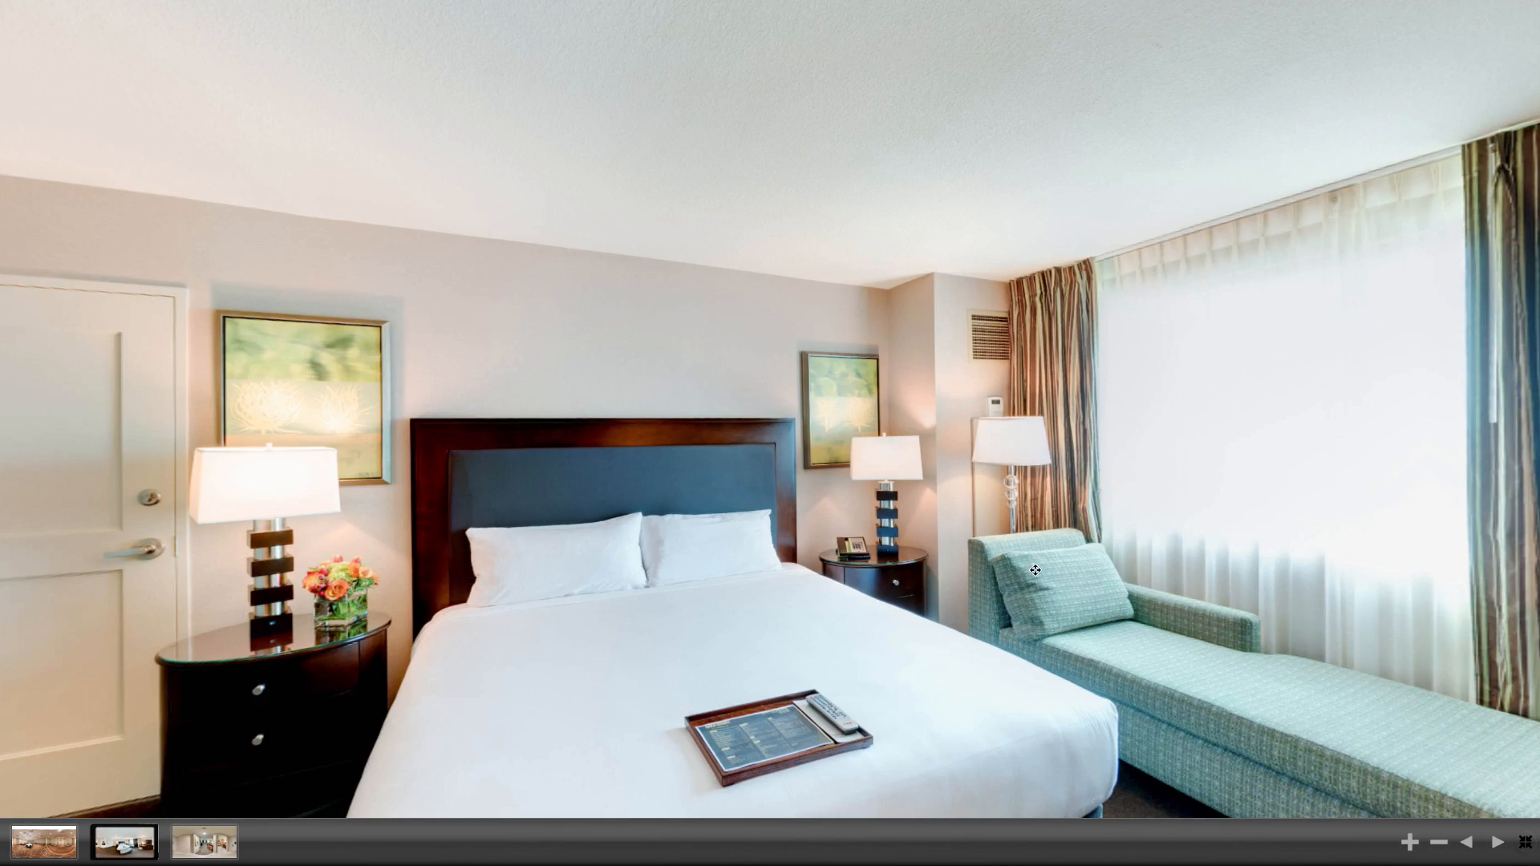
drag(1035, 570, 839, 571)
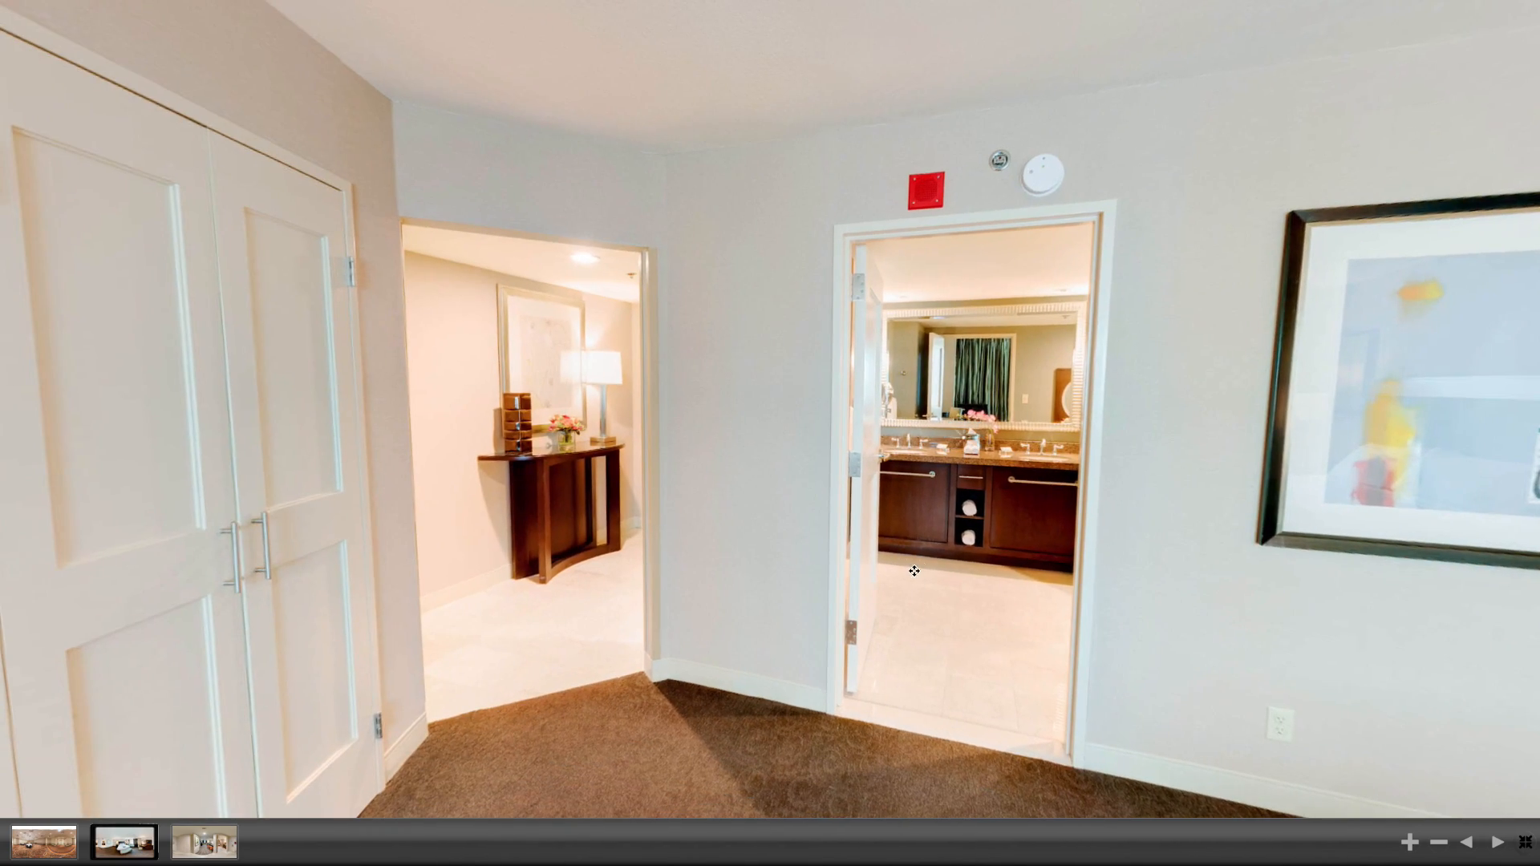
drag(443, 579, 542, 473)
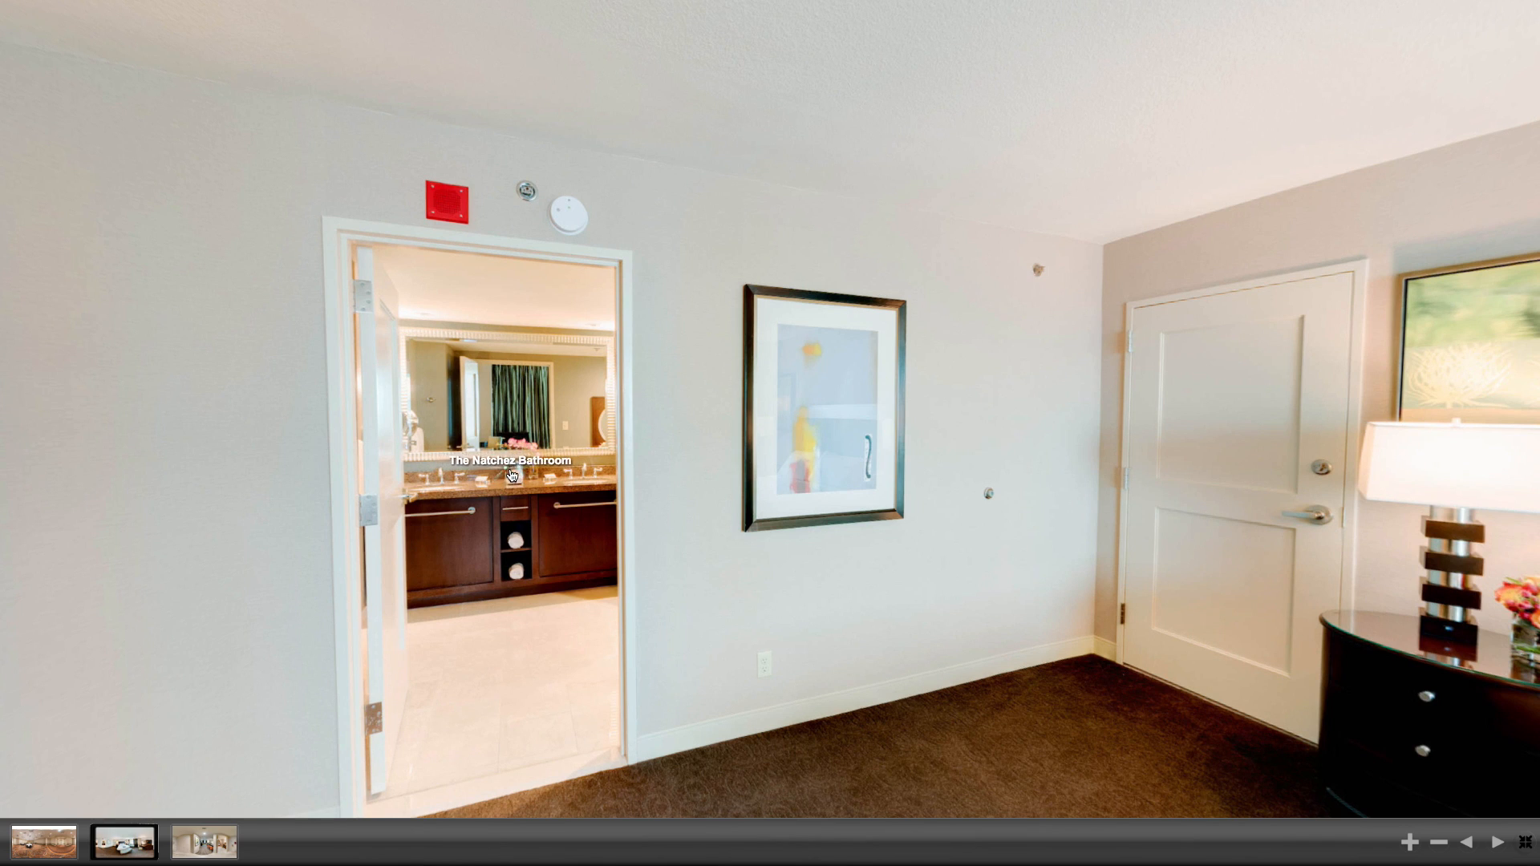
click(500, 478)
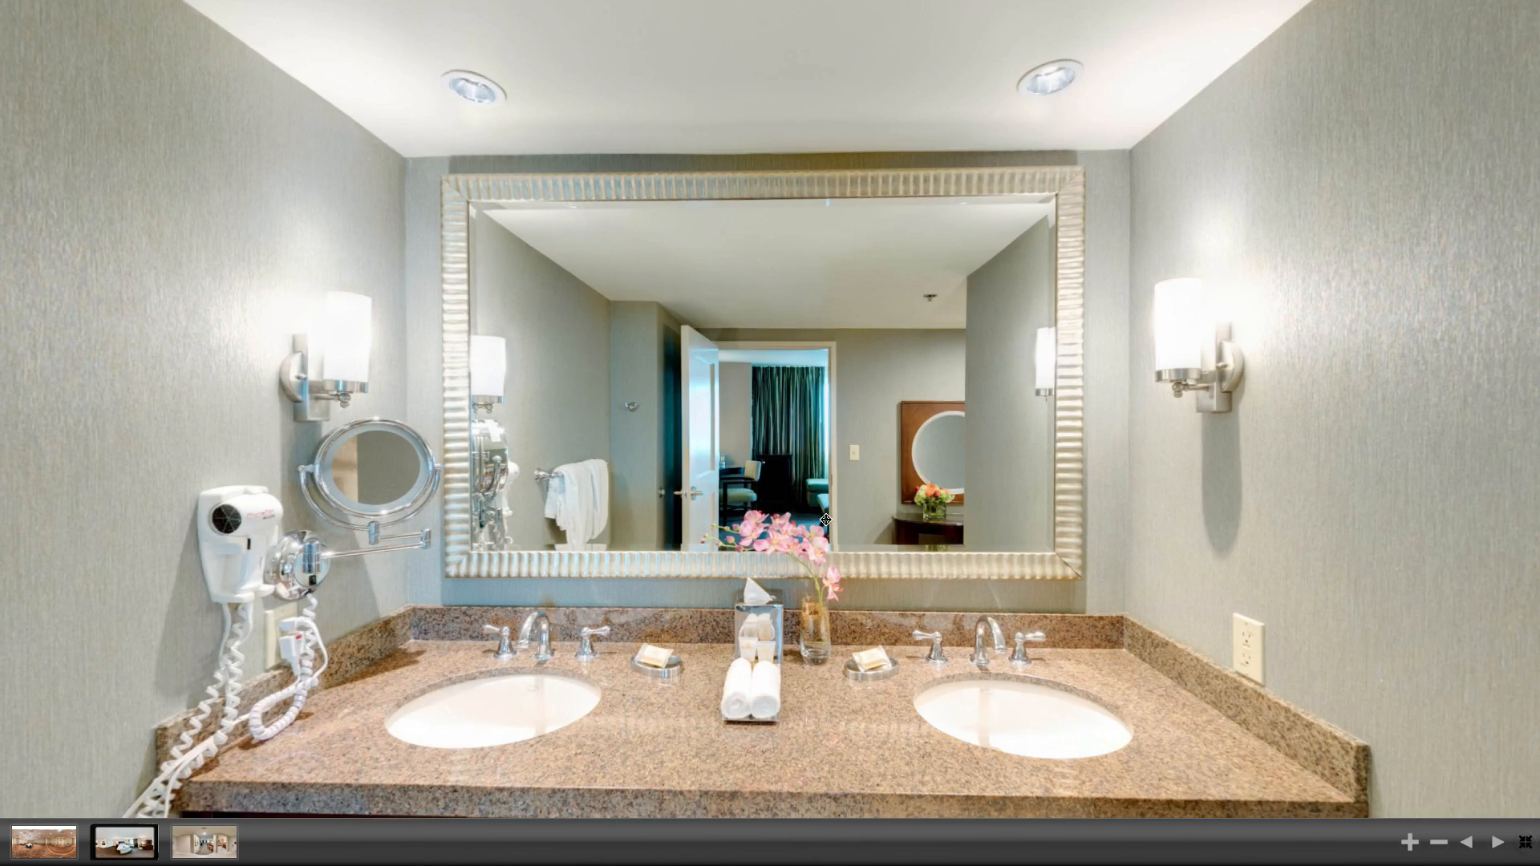
drag(826, 520, 693, 543)
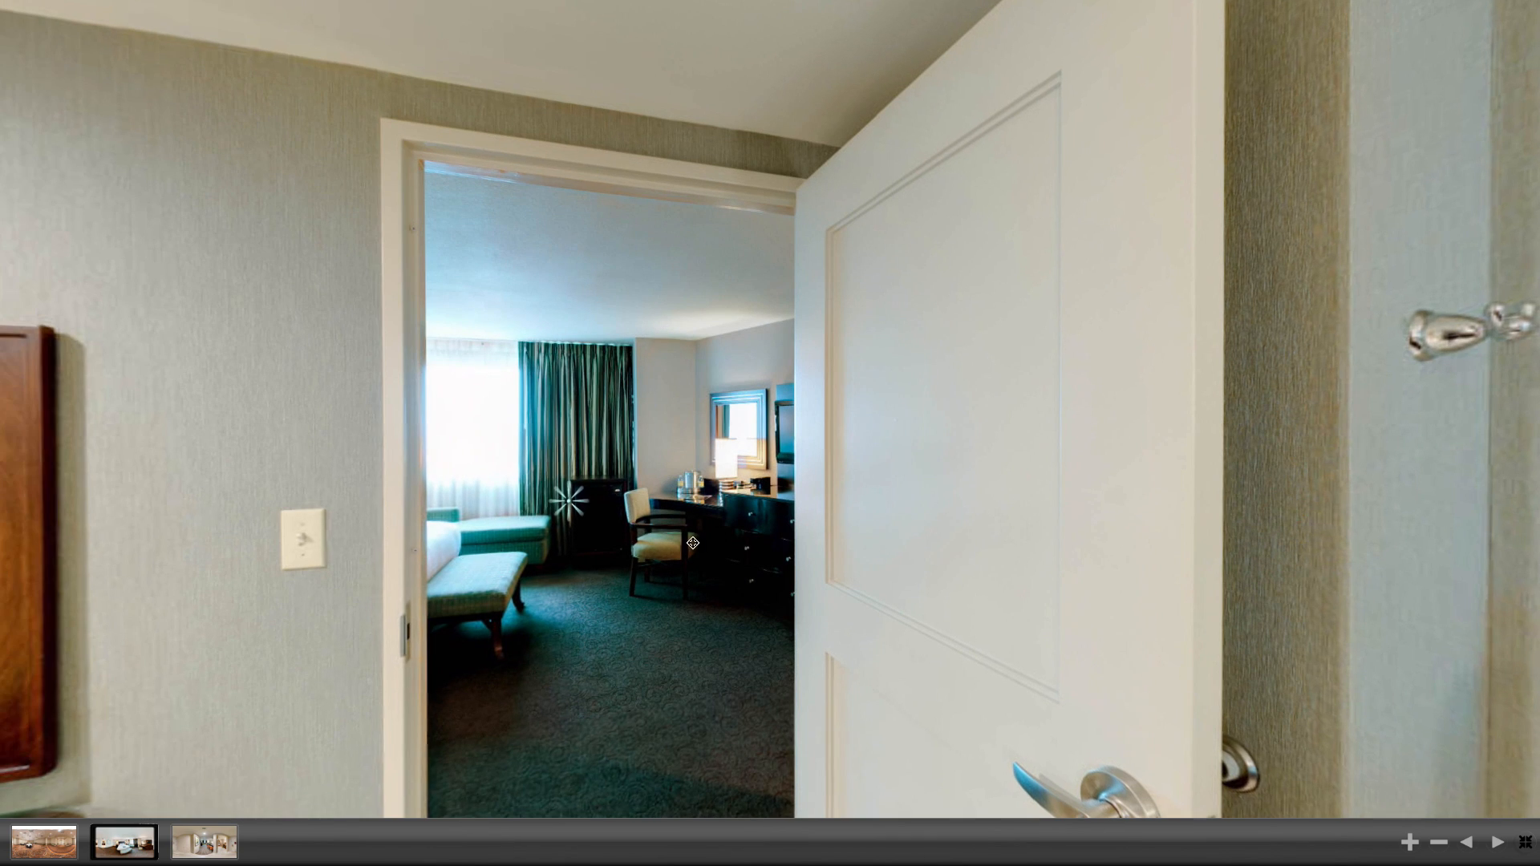
click(570, 518)
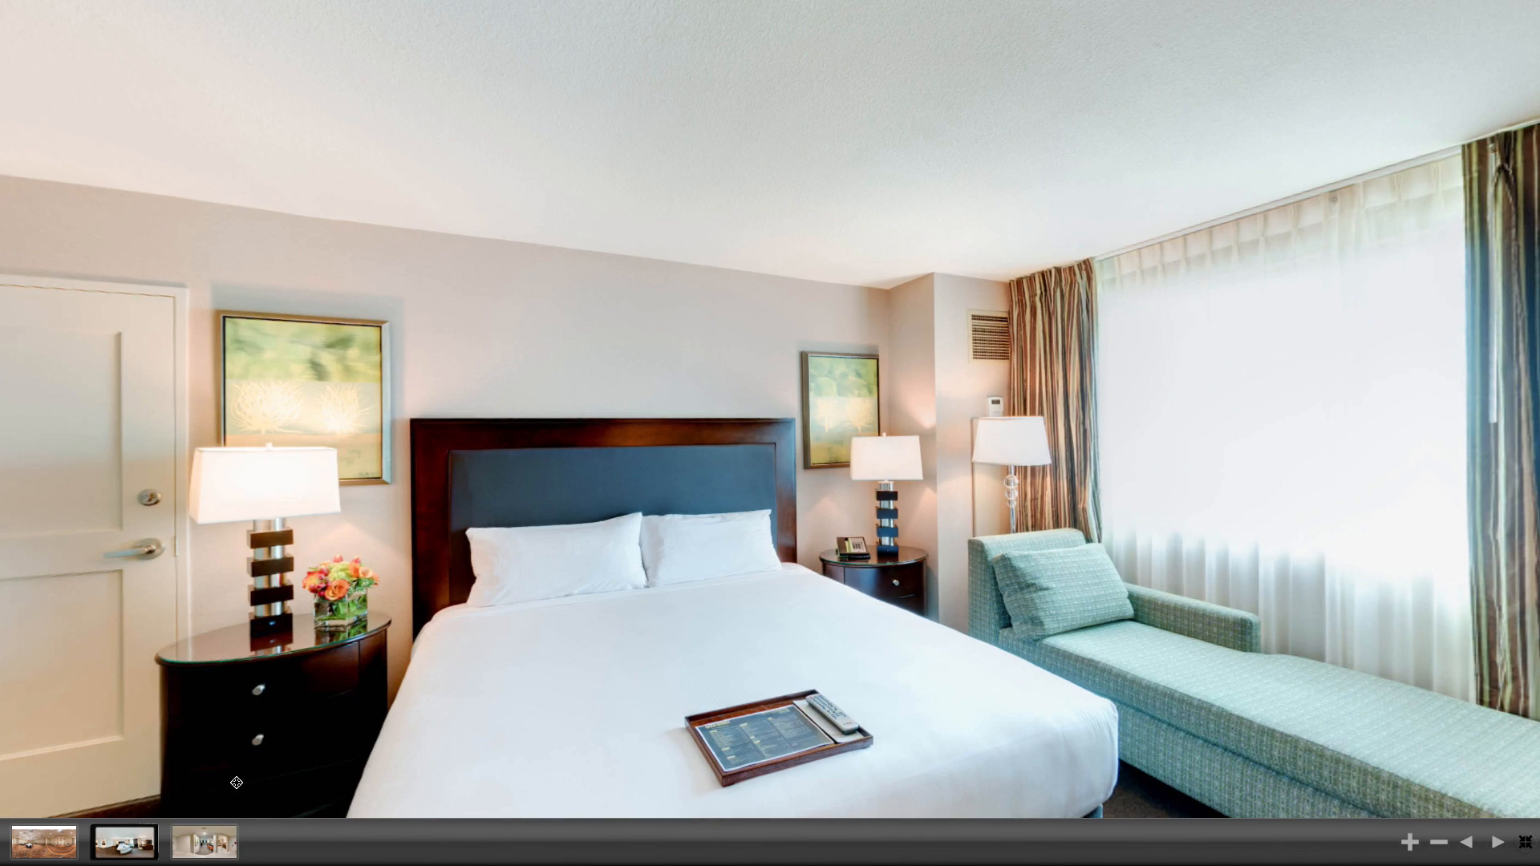
Tour the third scene group from entrance to living room, Hawthorne Bedroom and bathroom via hotspots, and exit full screen
click(204, 843)
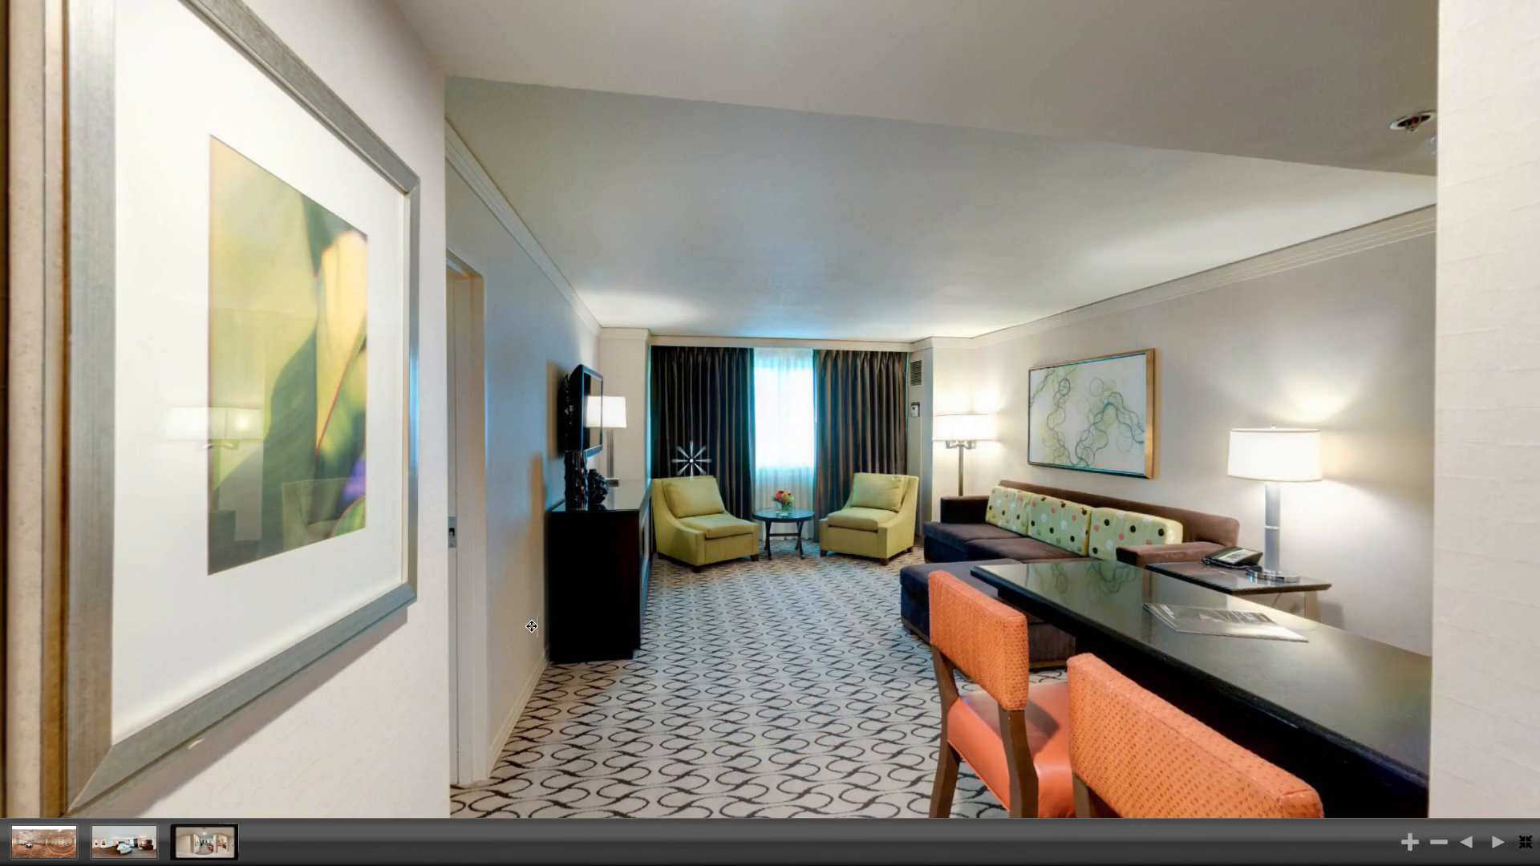
drag(569, 640, 471, 516)
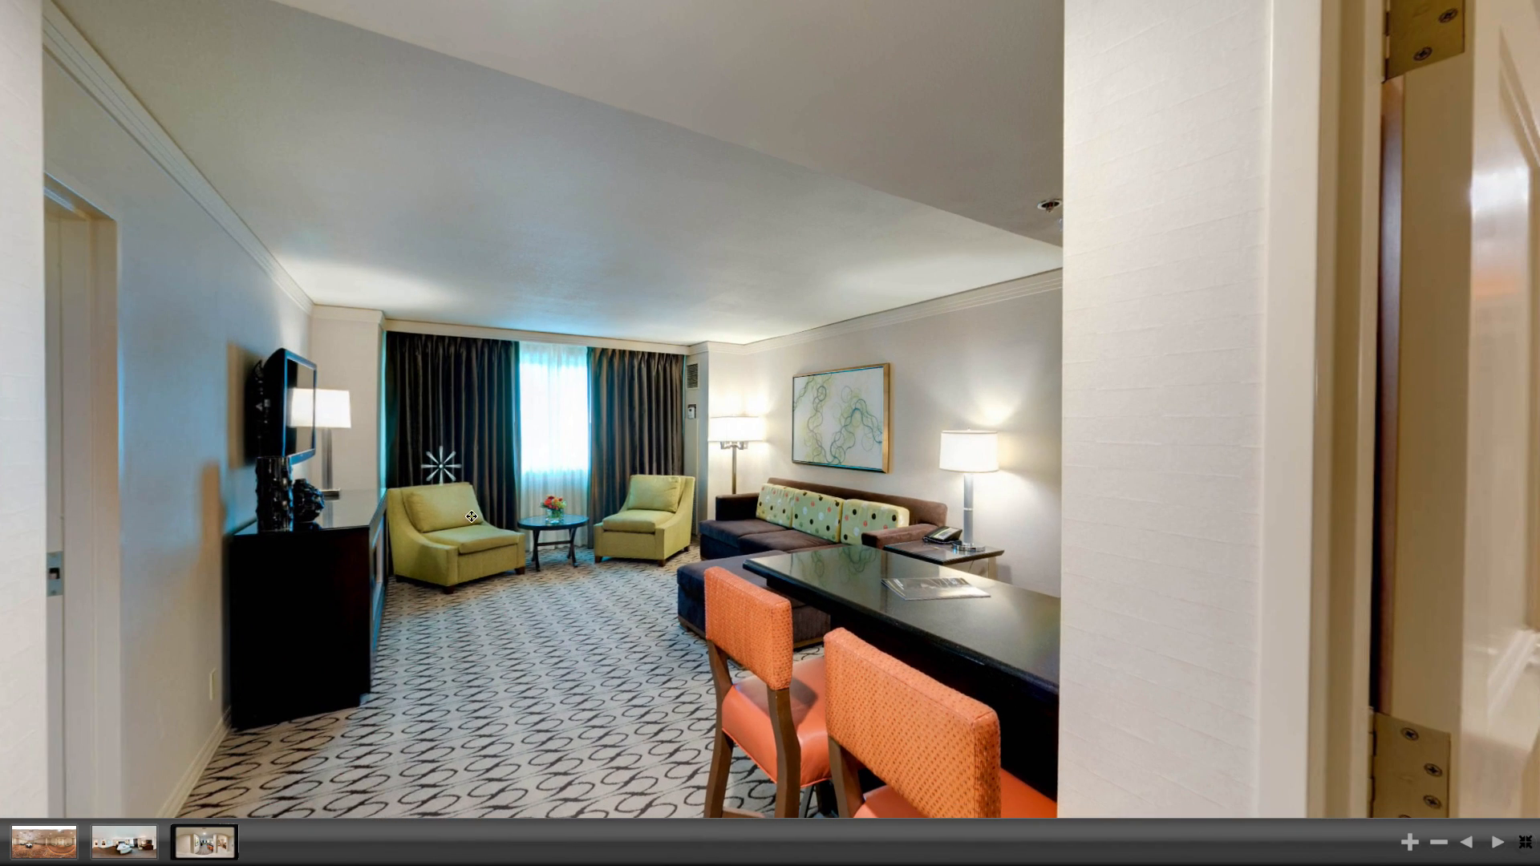
click(442, 470)
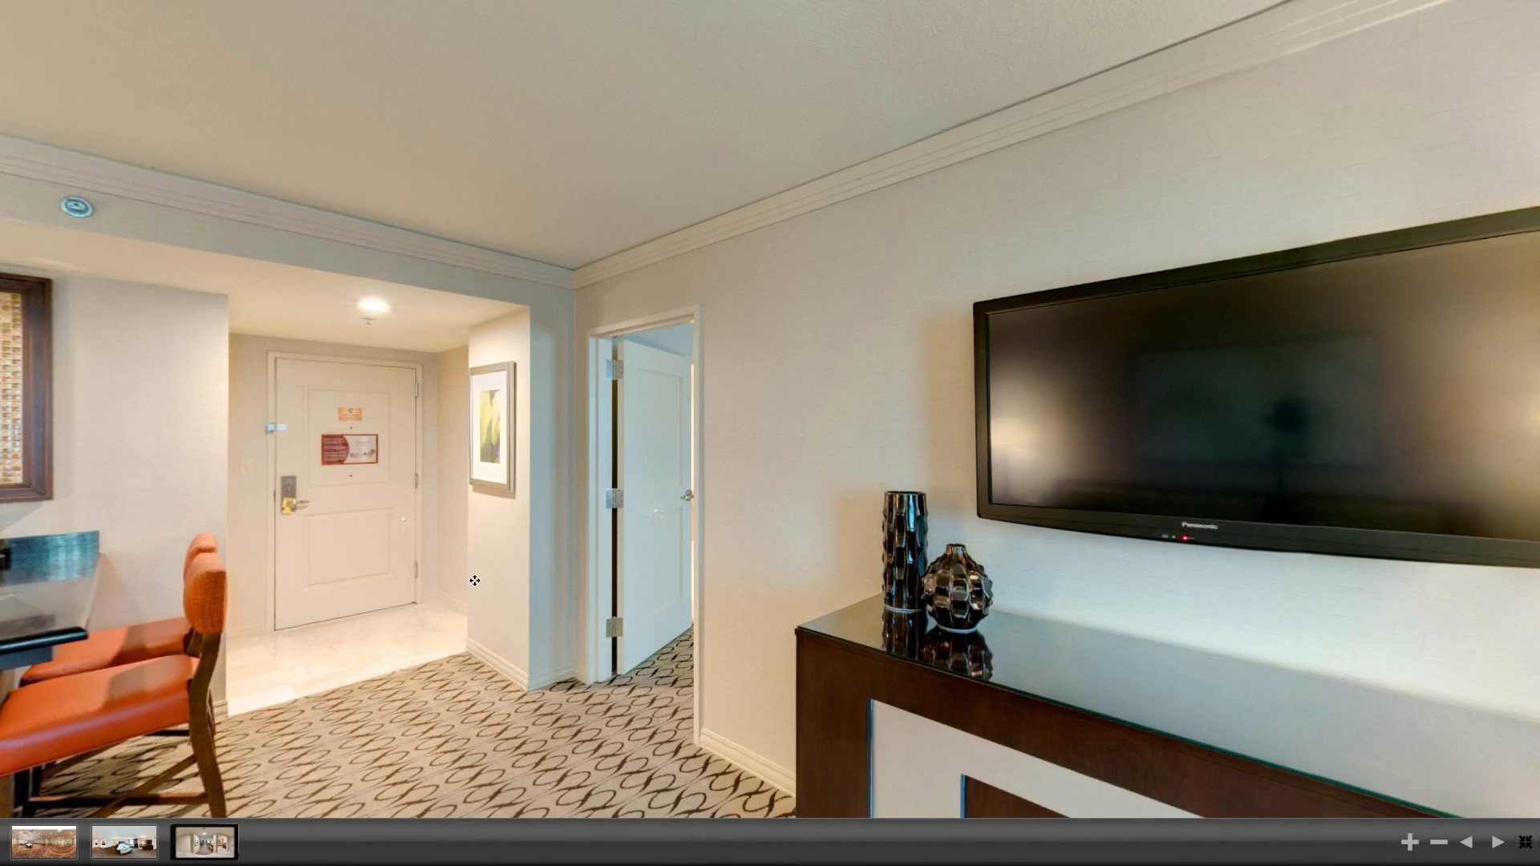
mouse_move(474, 580)
mouse_down()
mouse_move(776, 645)
mouse_move(636, 544)
mouse_move(631, 361)
mouse_up()
drag(656, 458, 562, 525)
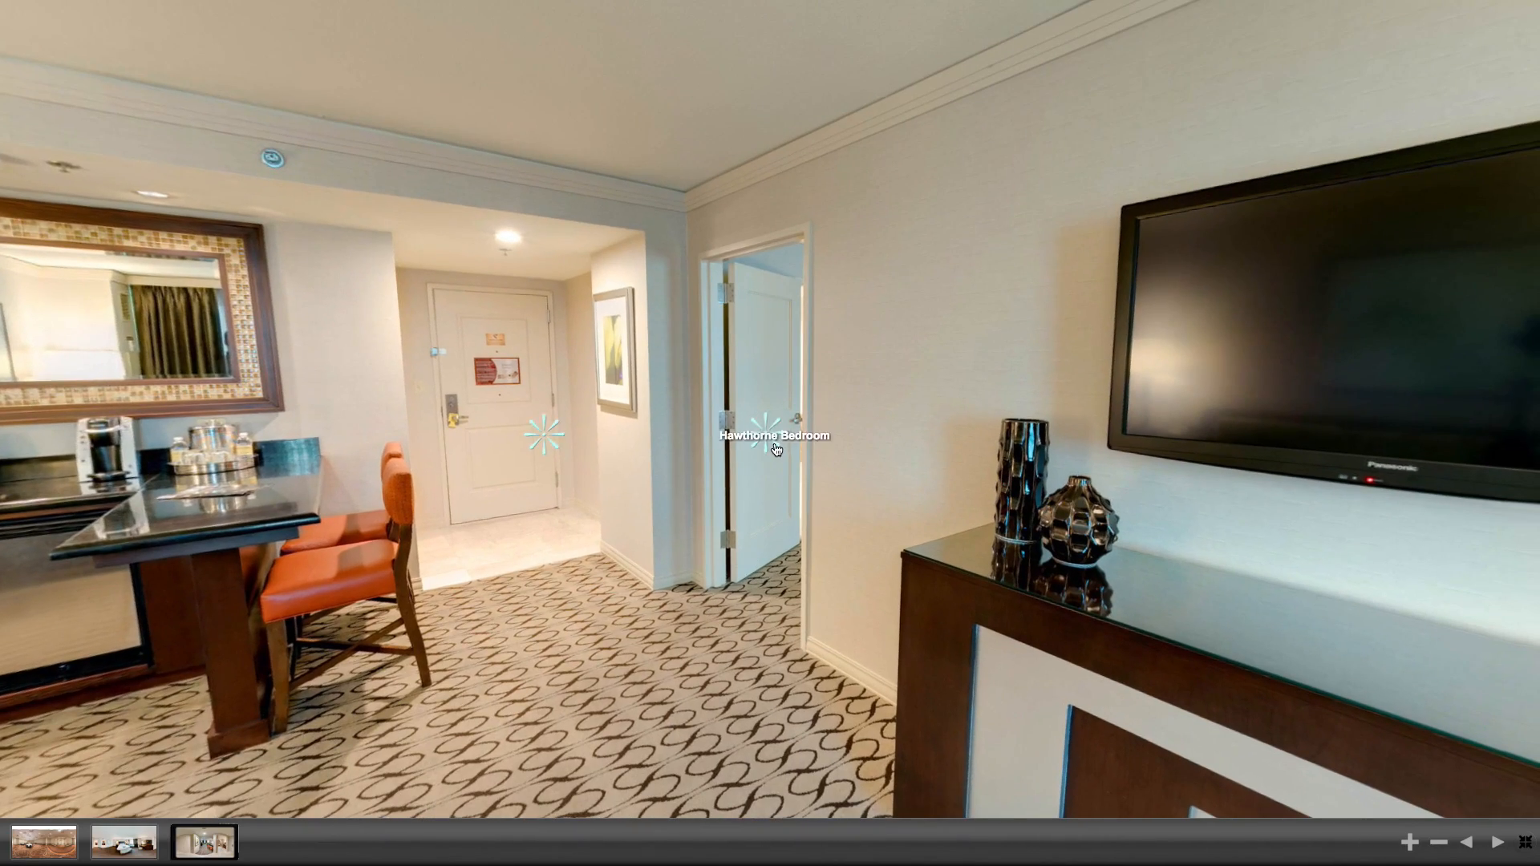
click(767, 435)
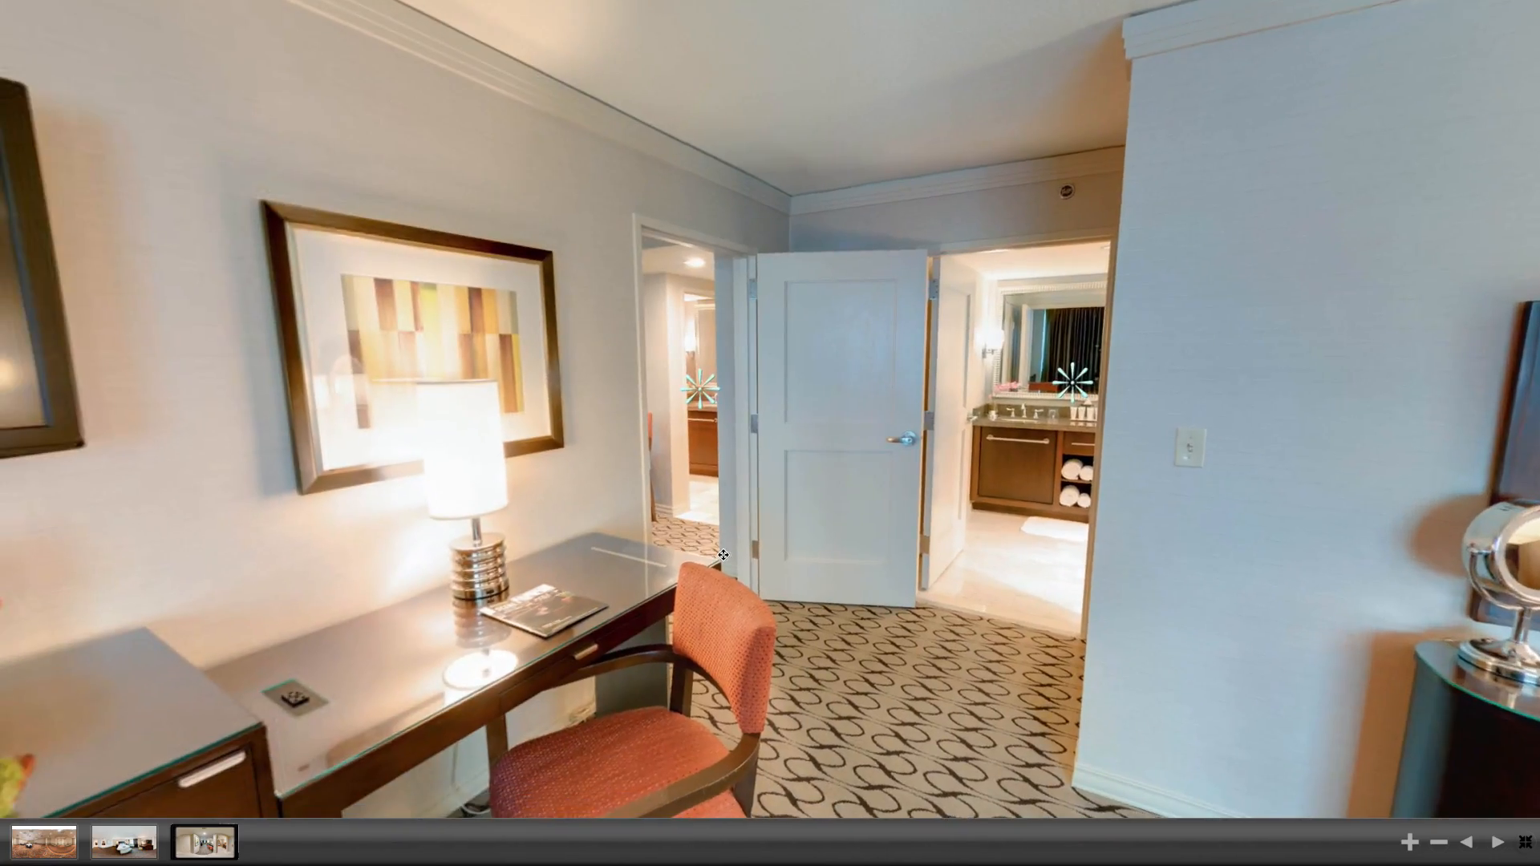
drag(723, 555, 897, 431)
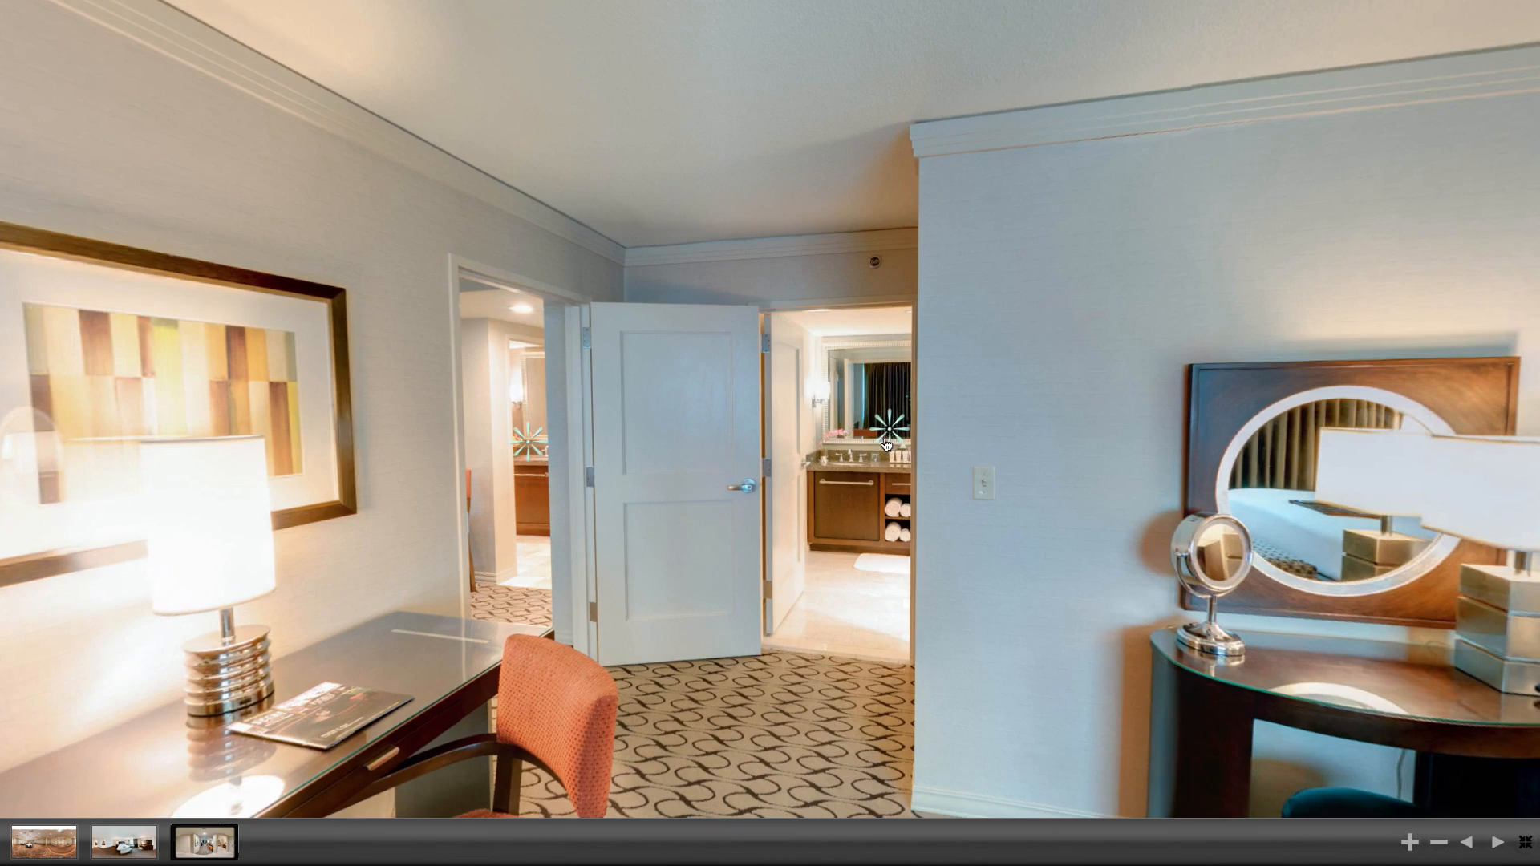
click(897, 431)
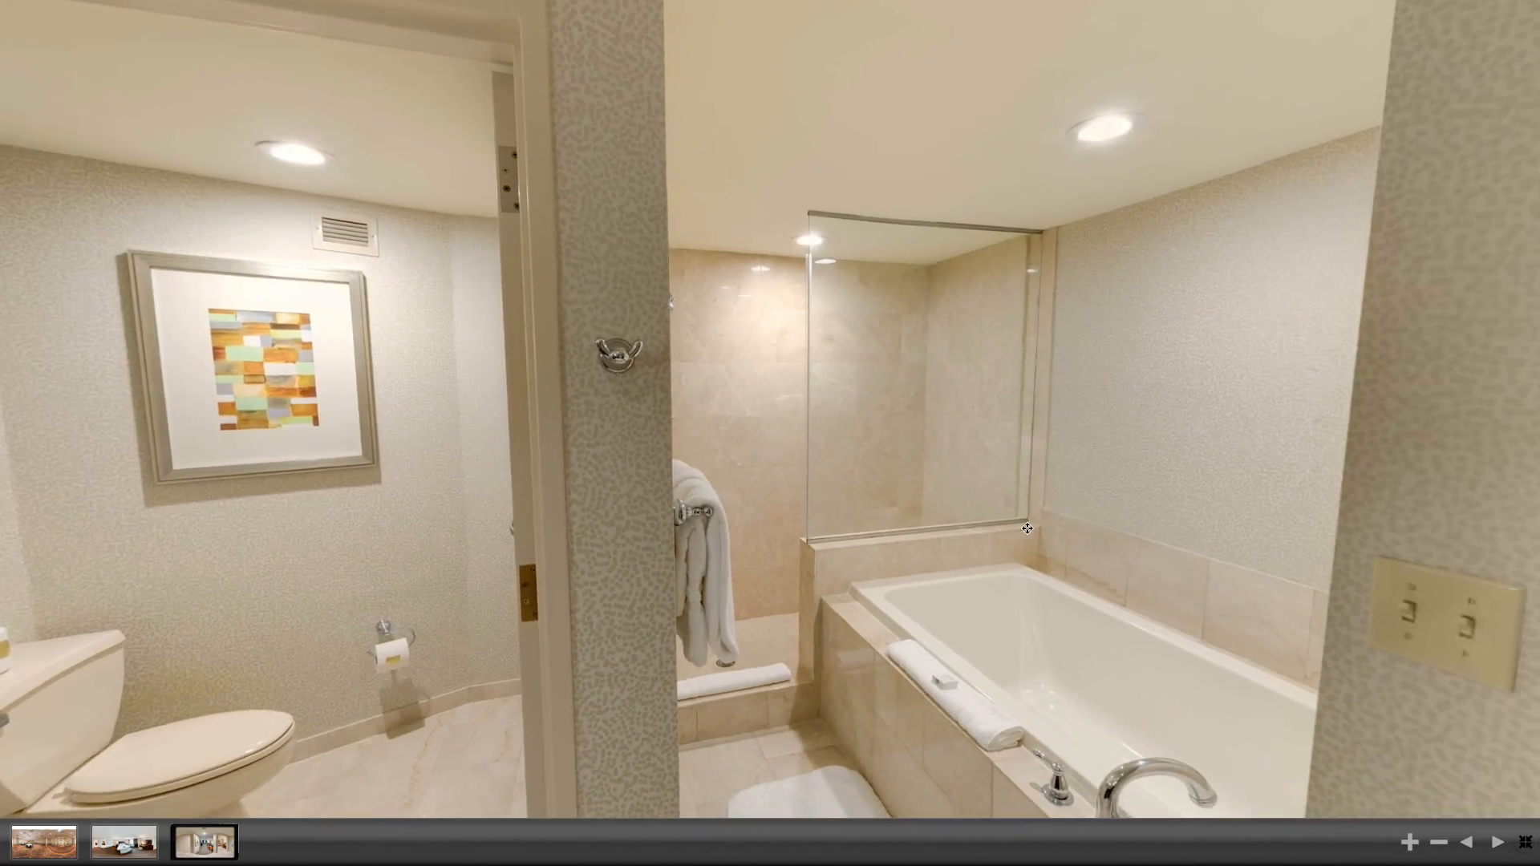
key(Escape)
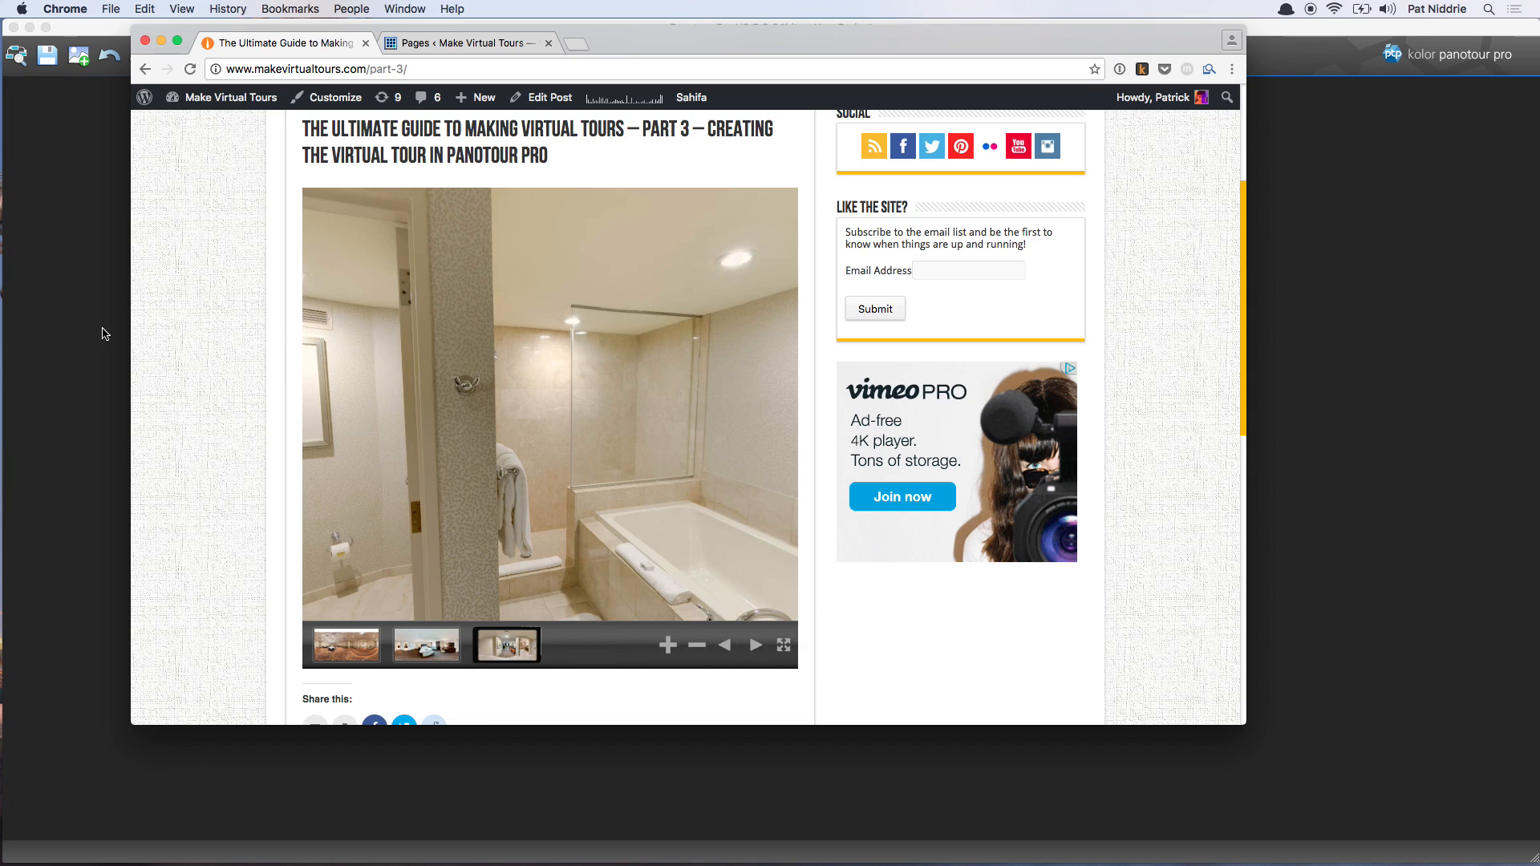
Switch to Panotour Pro and create an empty Panotour project
click(107, 333)
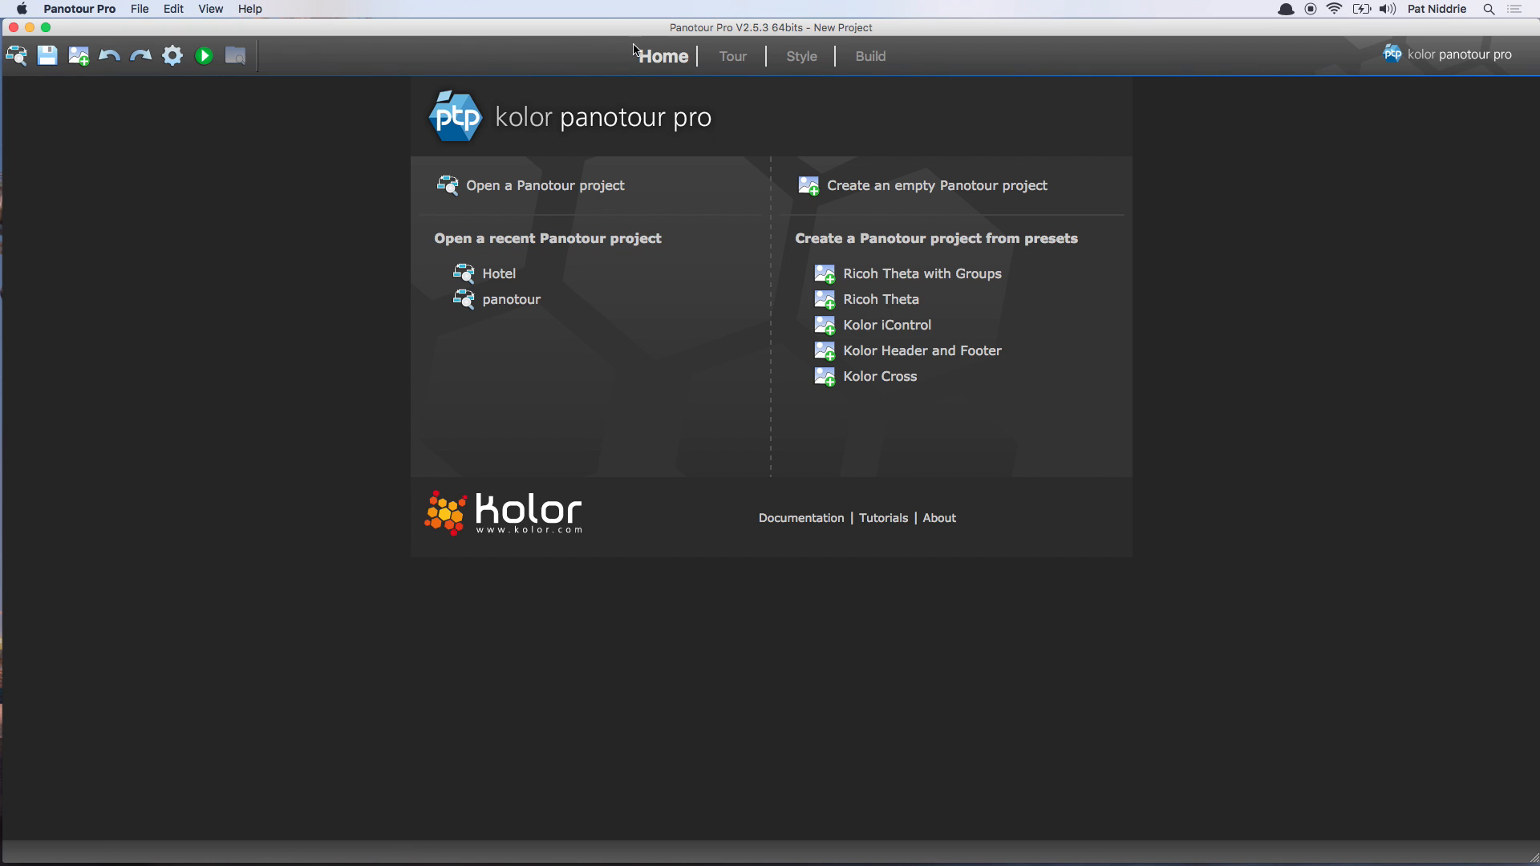
click(937, 187)
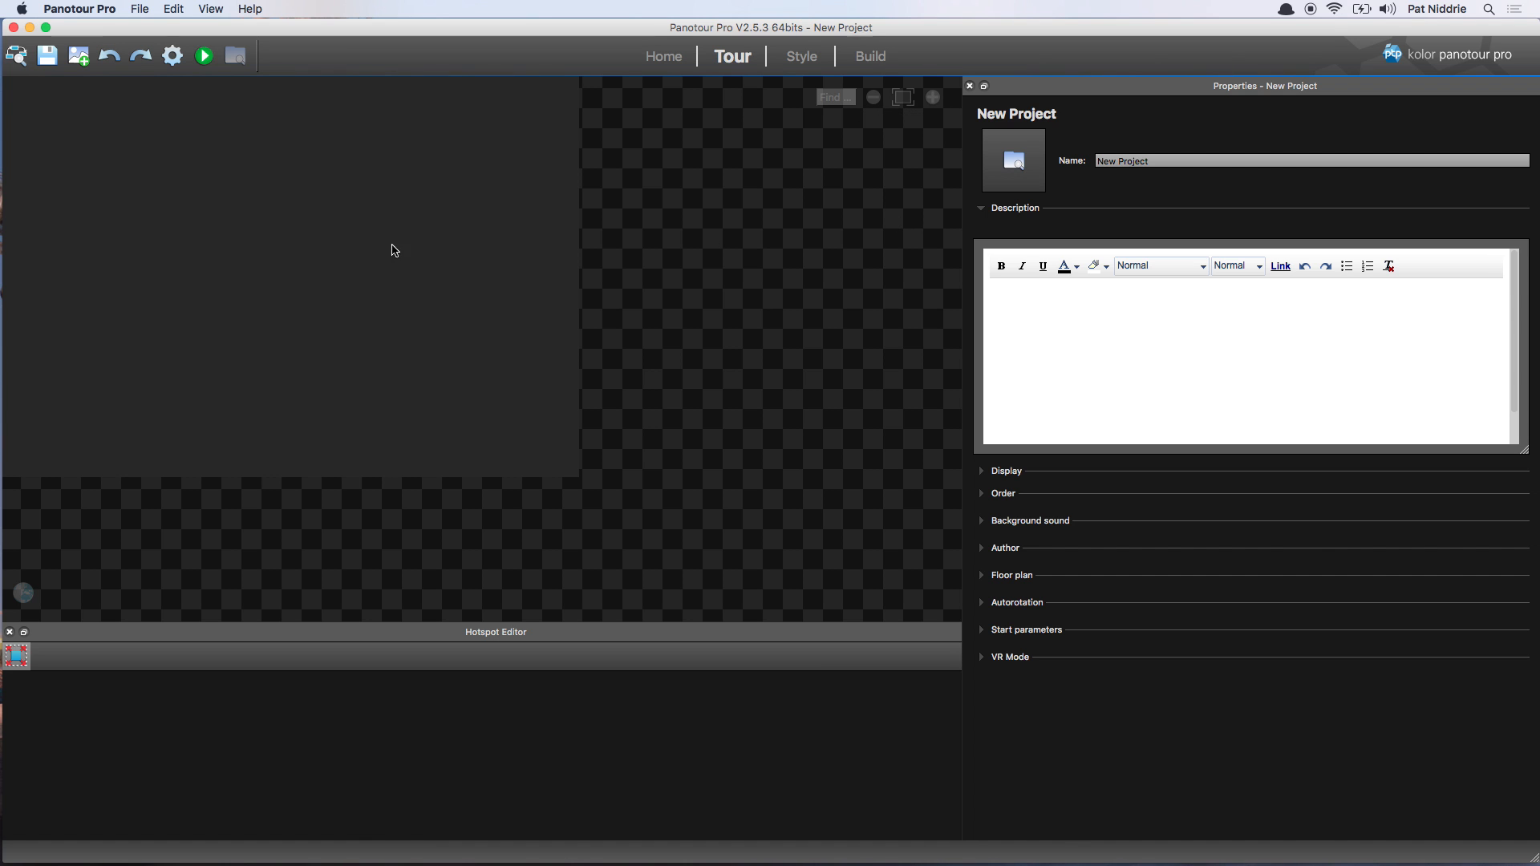
Switch to Finder and preview the images in the Panoramas folder from ballroom1.jpg to hawthornebedroom.jpg
key(super+Tab)
key(super+Tab)
key(super+Tab)
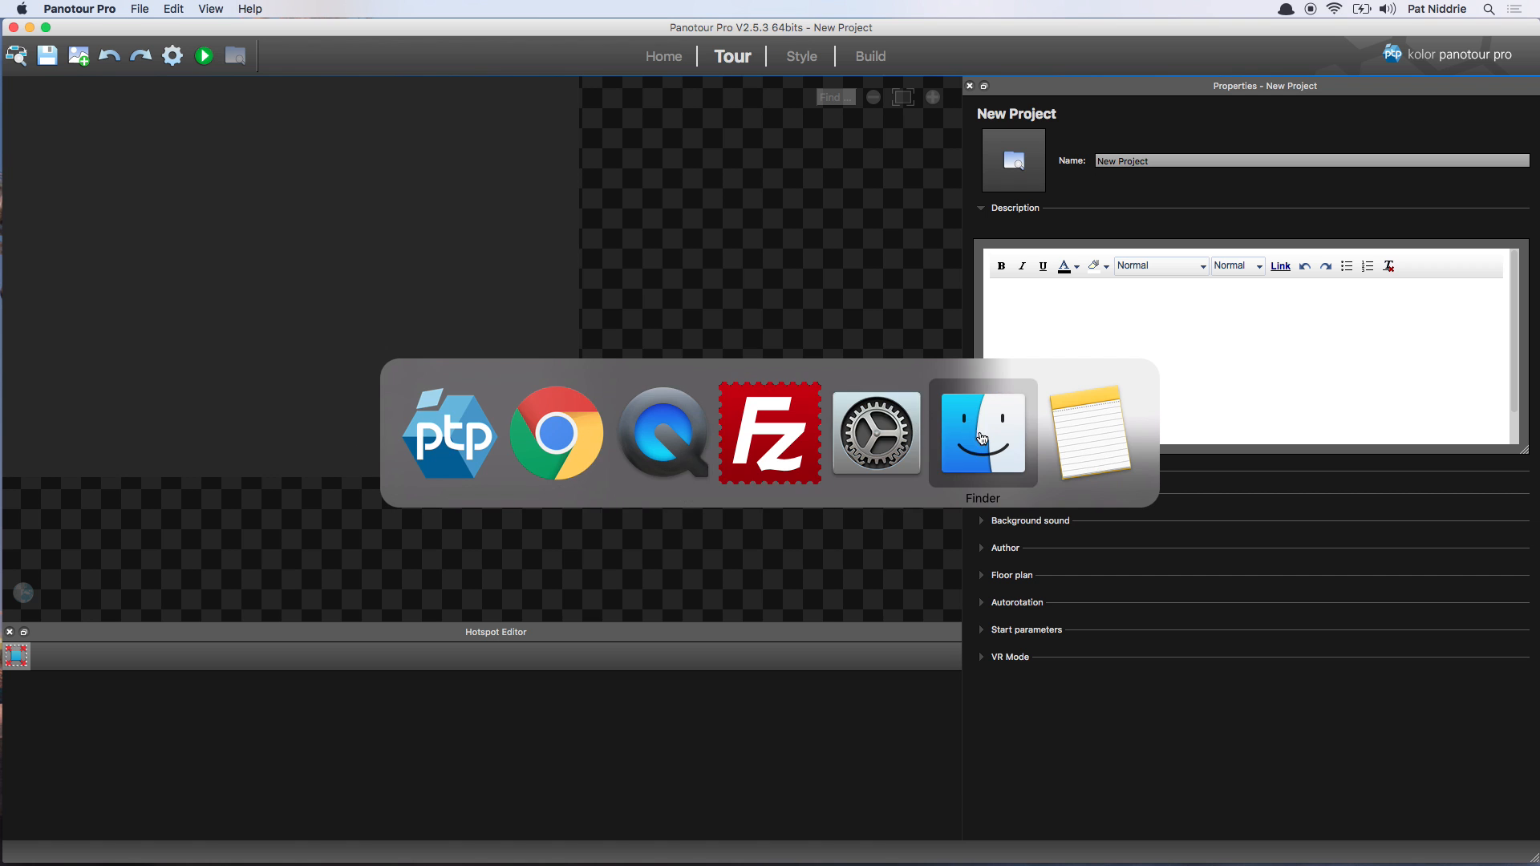
double_click(503, 333)
click(533, 334)
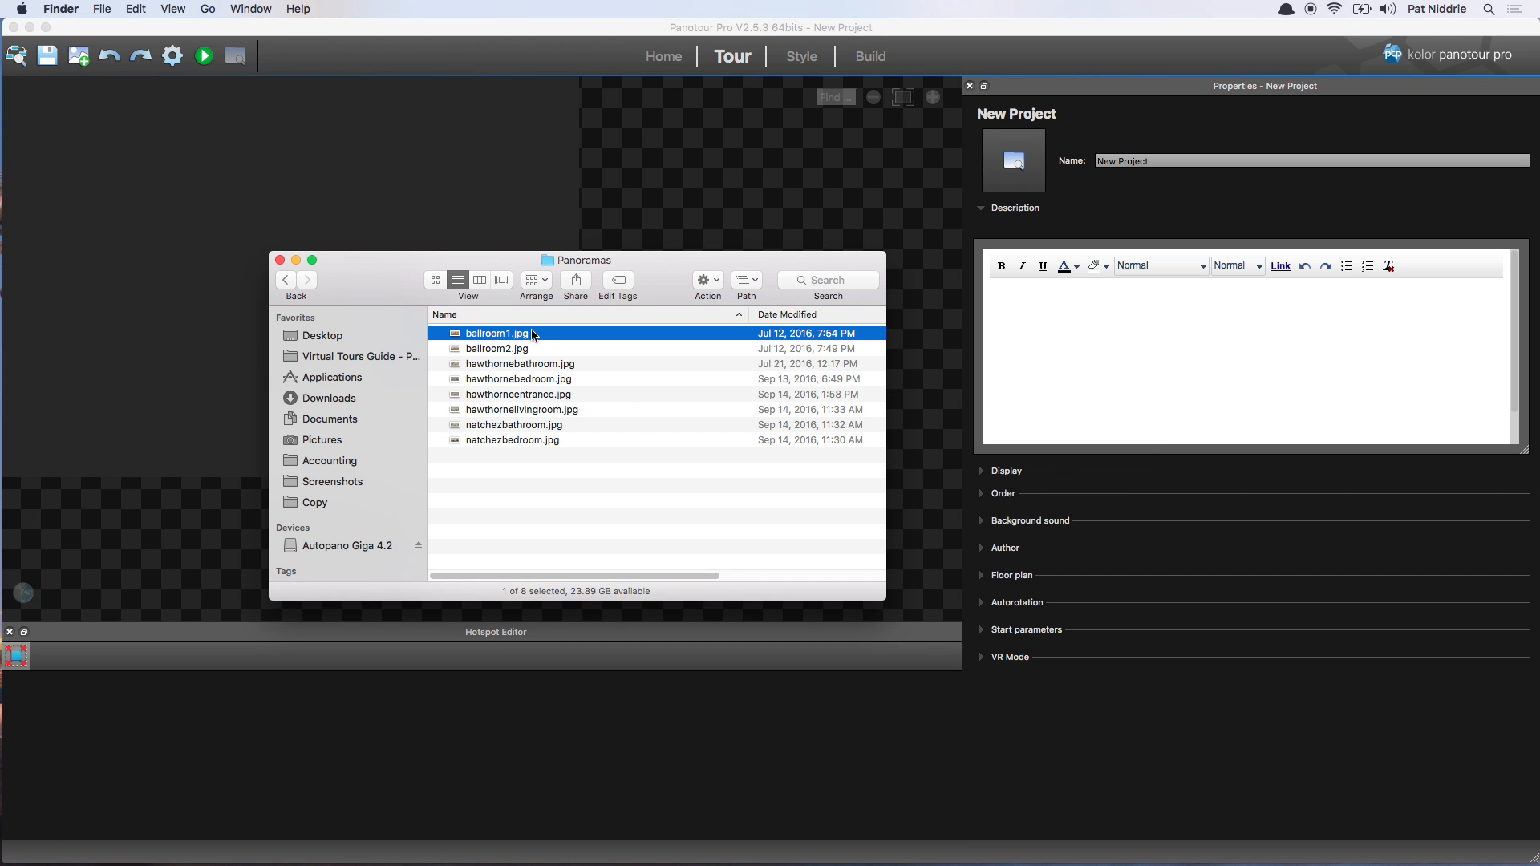
key(space)
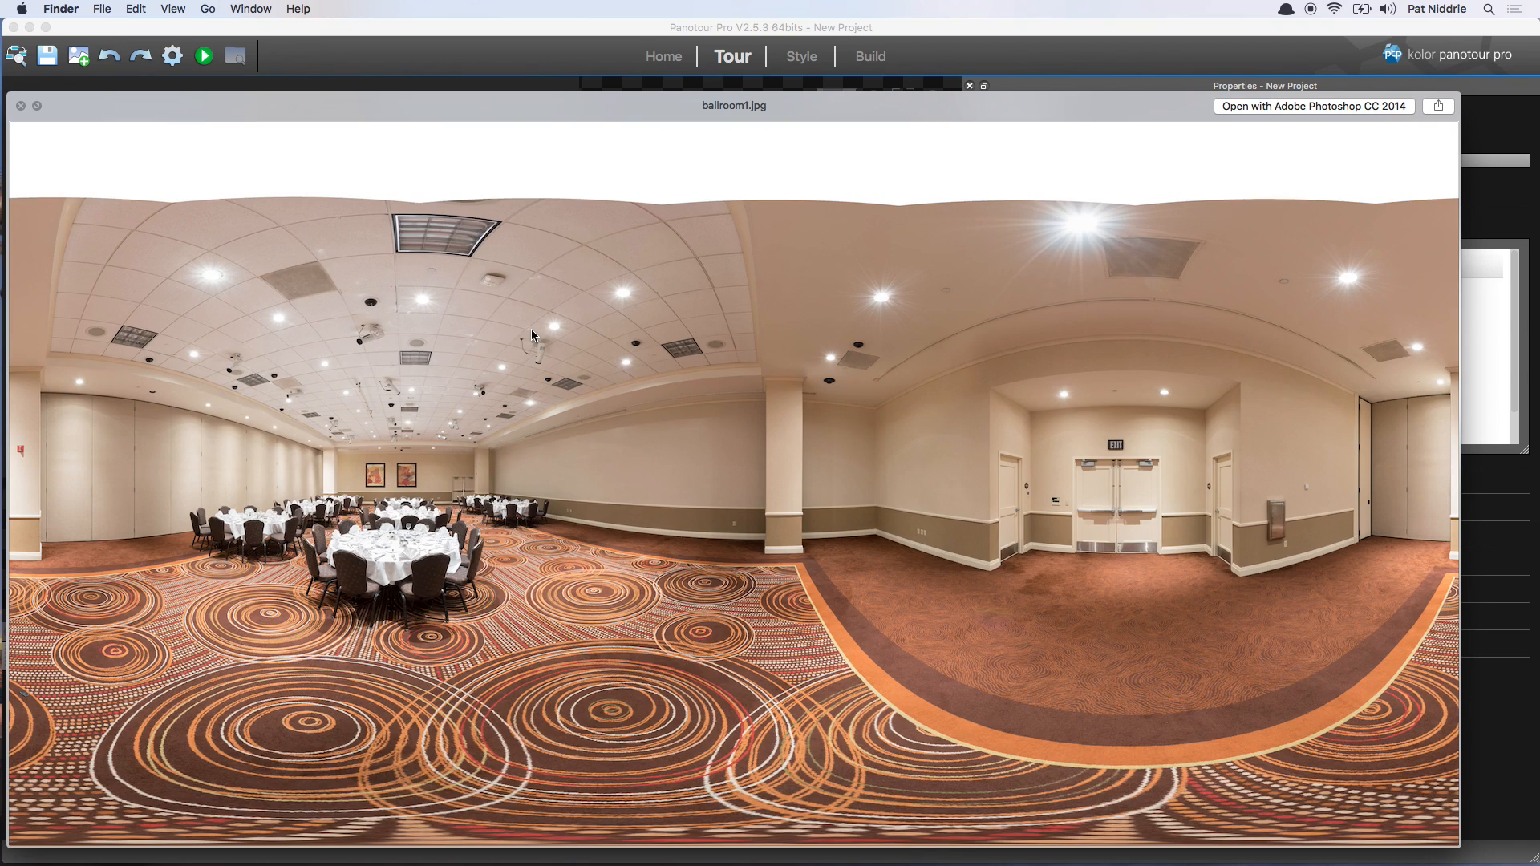
key(Down)
key(Down)
key(Down)
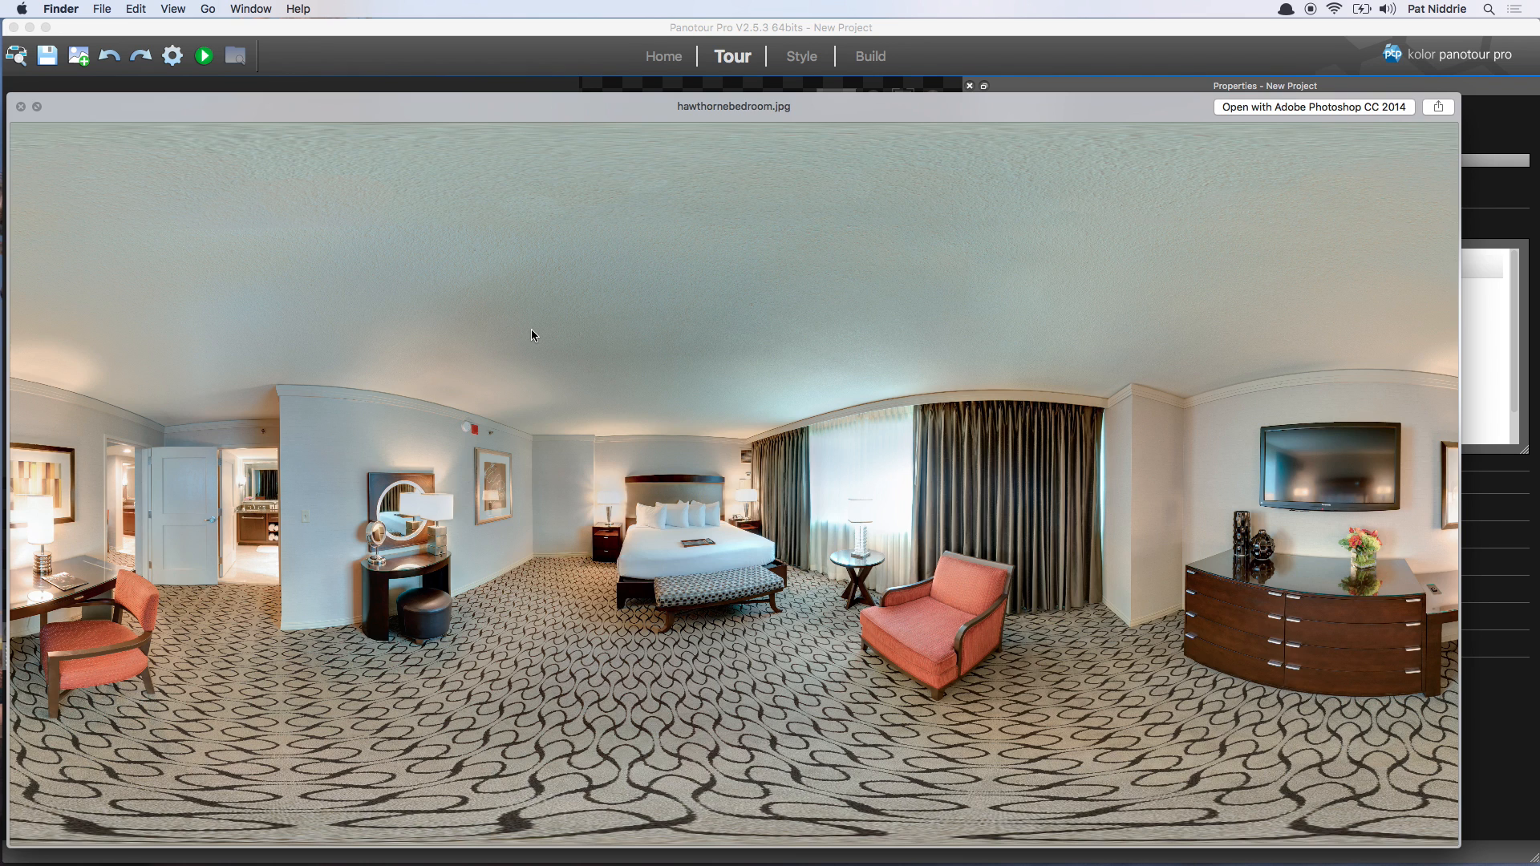
key(space)
Import all the JPG images from the Panoramas folder into the empty tour project and return to Panotour Pro
key(super+a)
drag(492, 339, 292, 171)
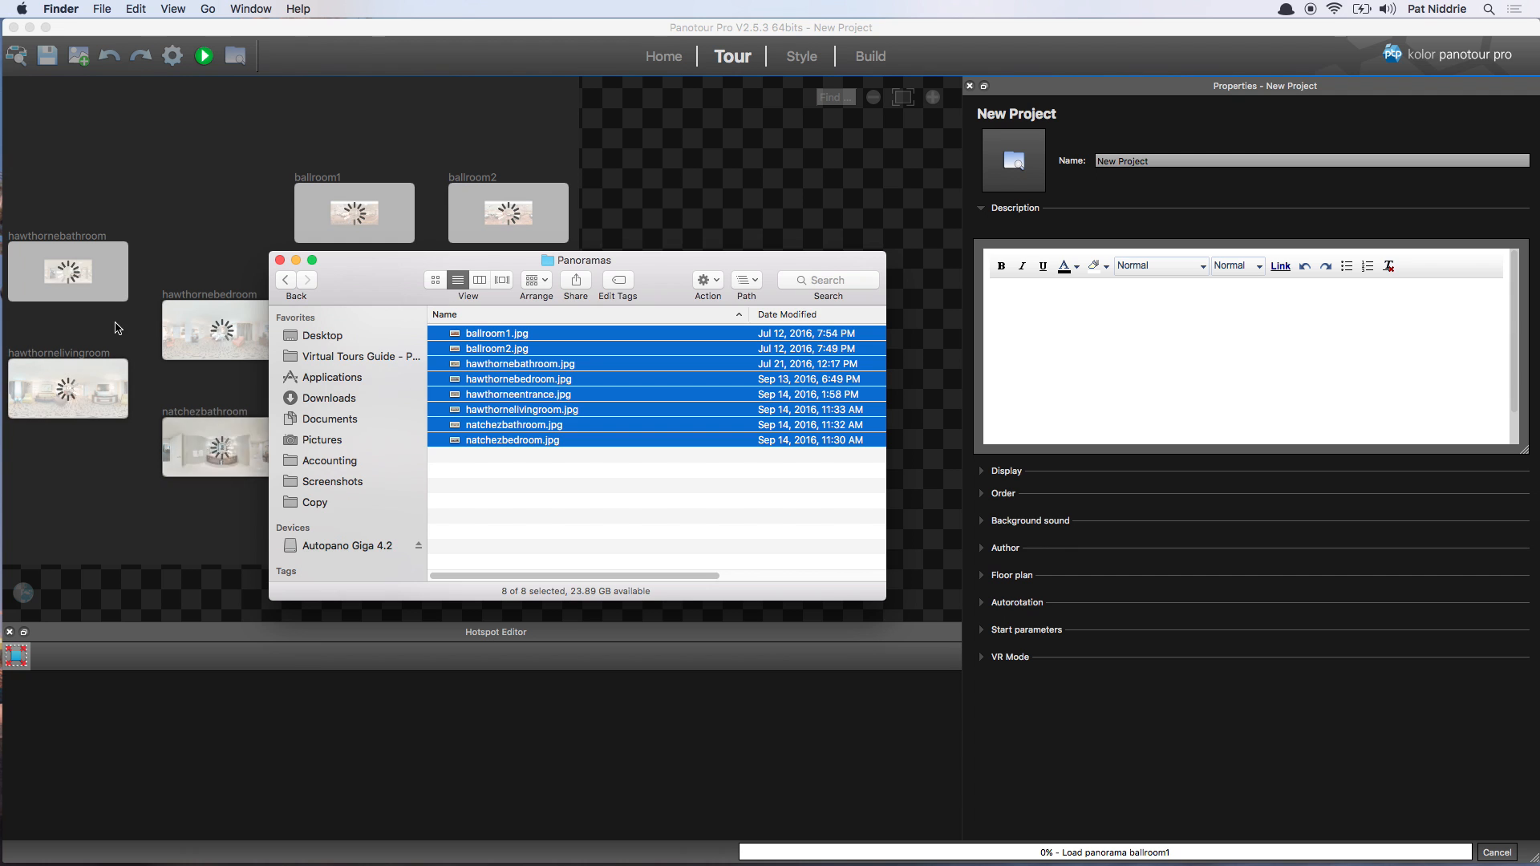
click(197, 122)
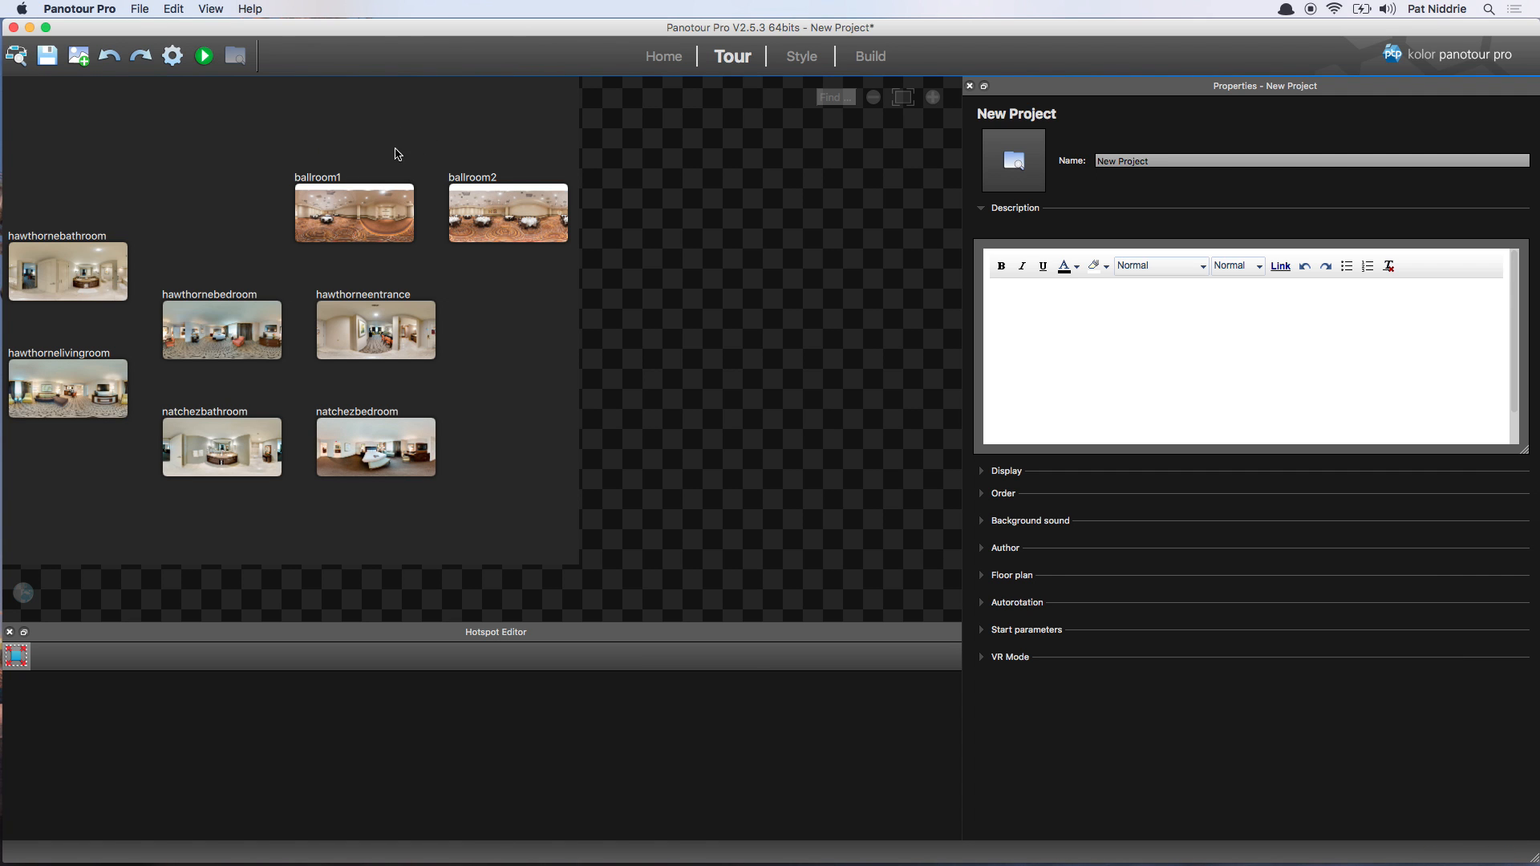
Merge the ballroom1 and ballroom2 panoramas in a group and shift the group slightly up and left on the tour canvas
drag(353, 127, 507, 232)
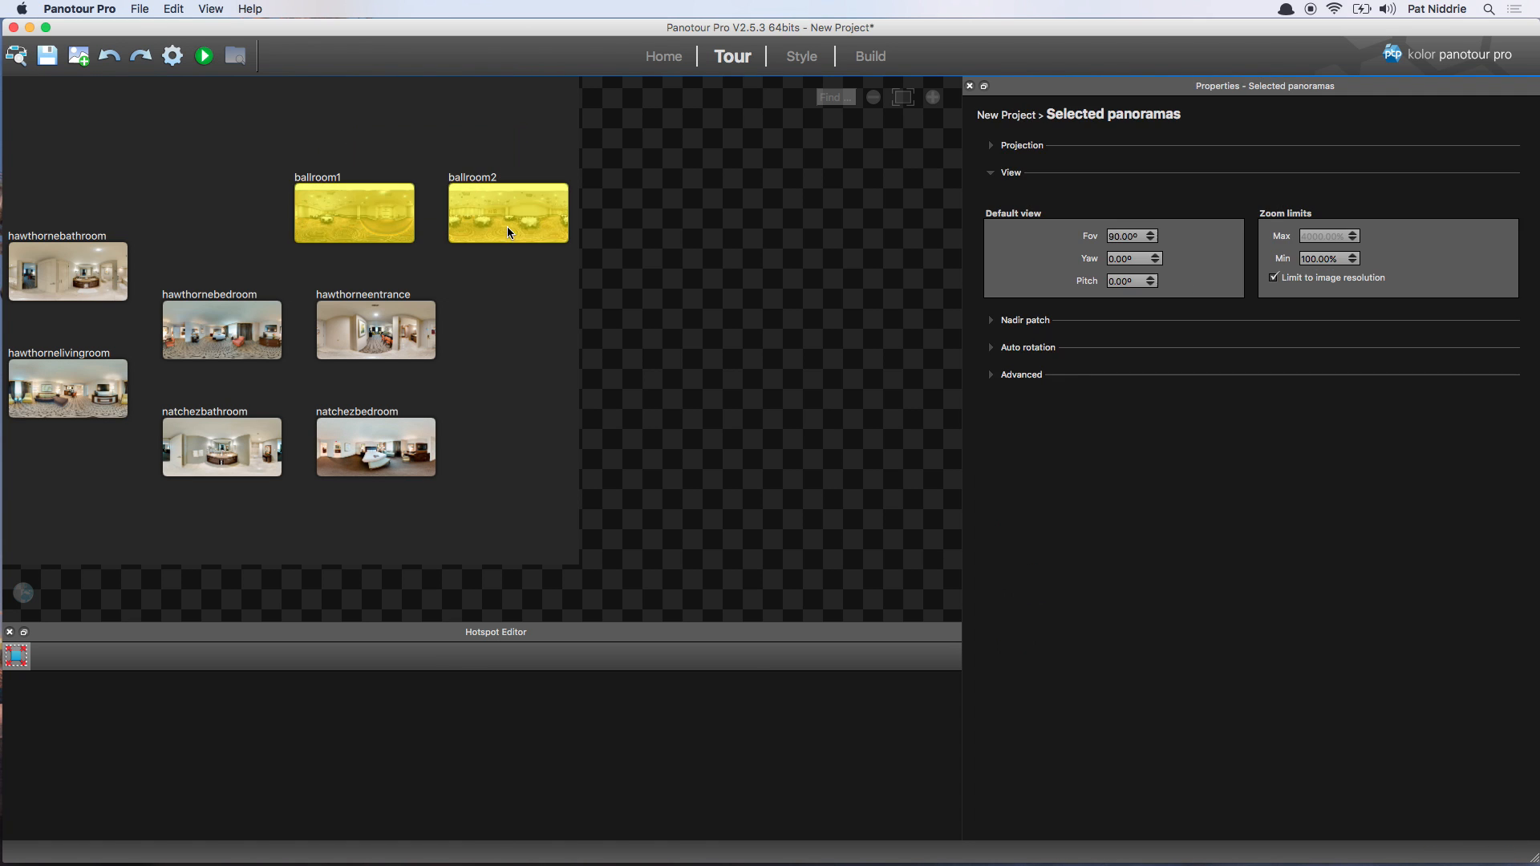
right_click(508, 222)
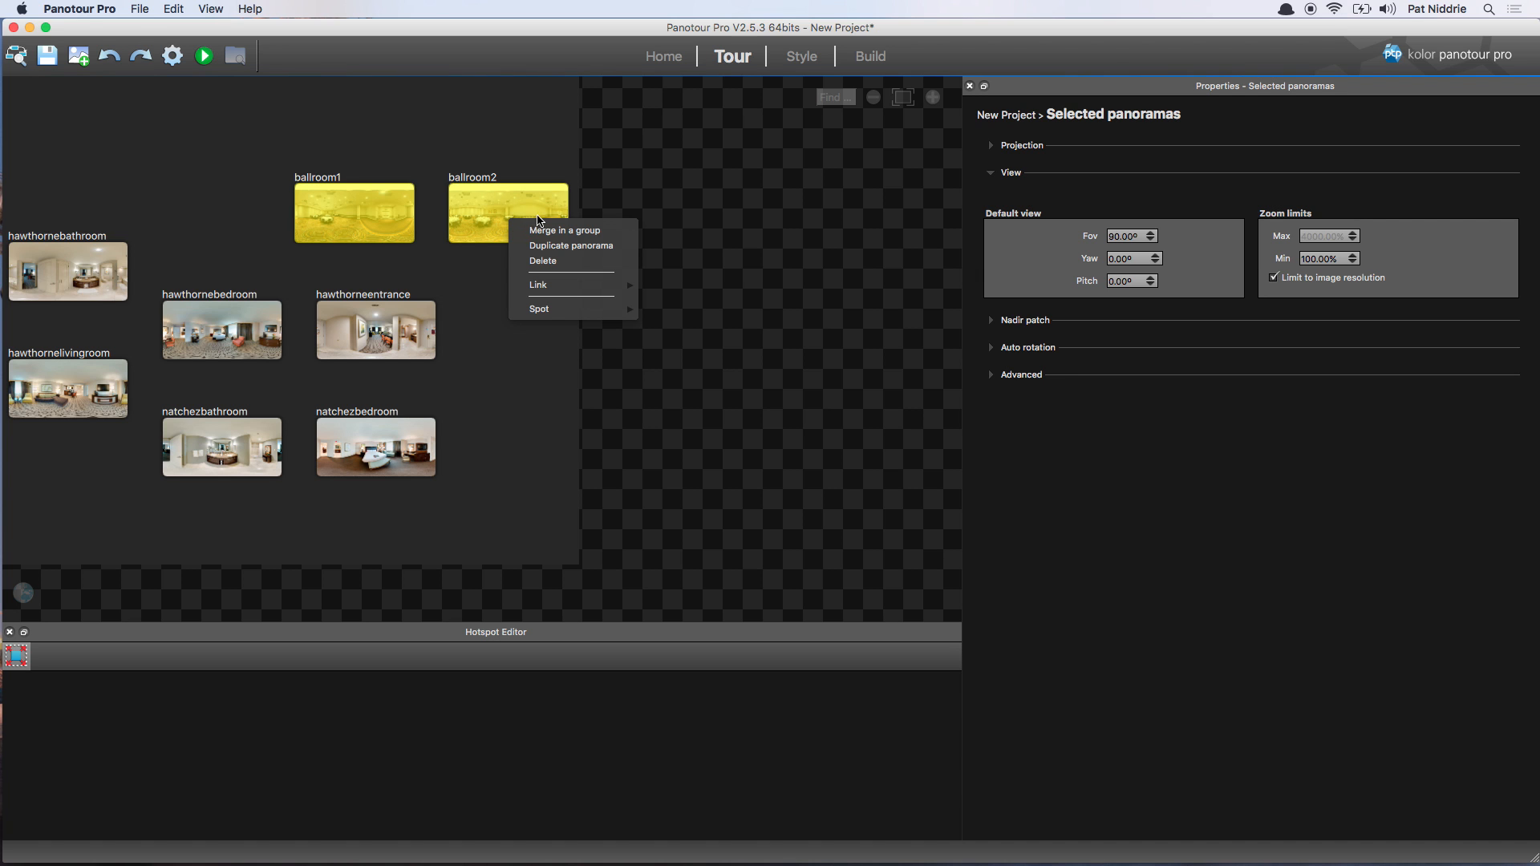
click(559, 232)
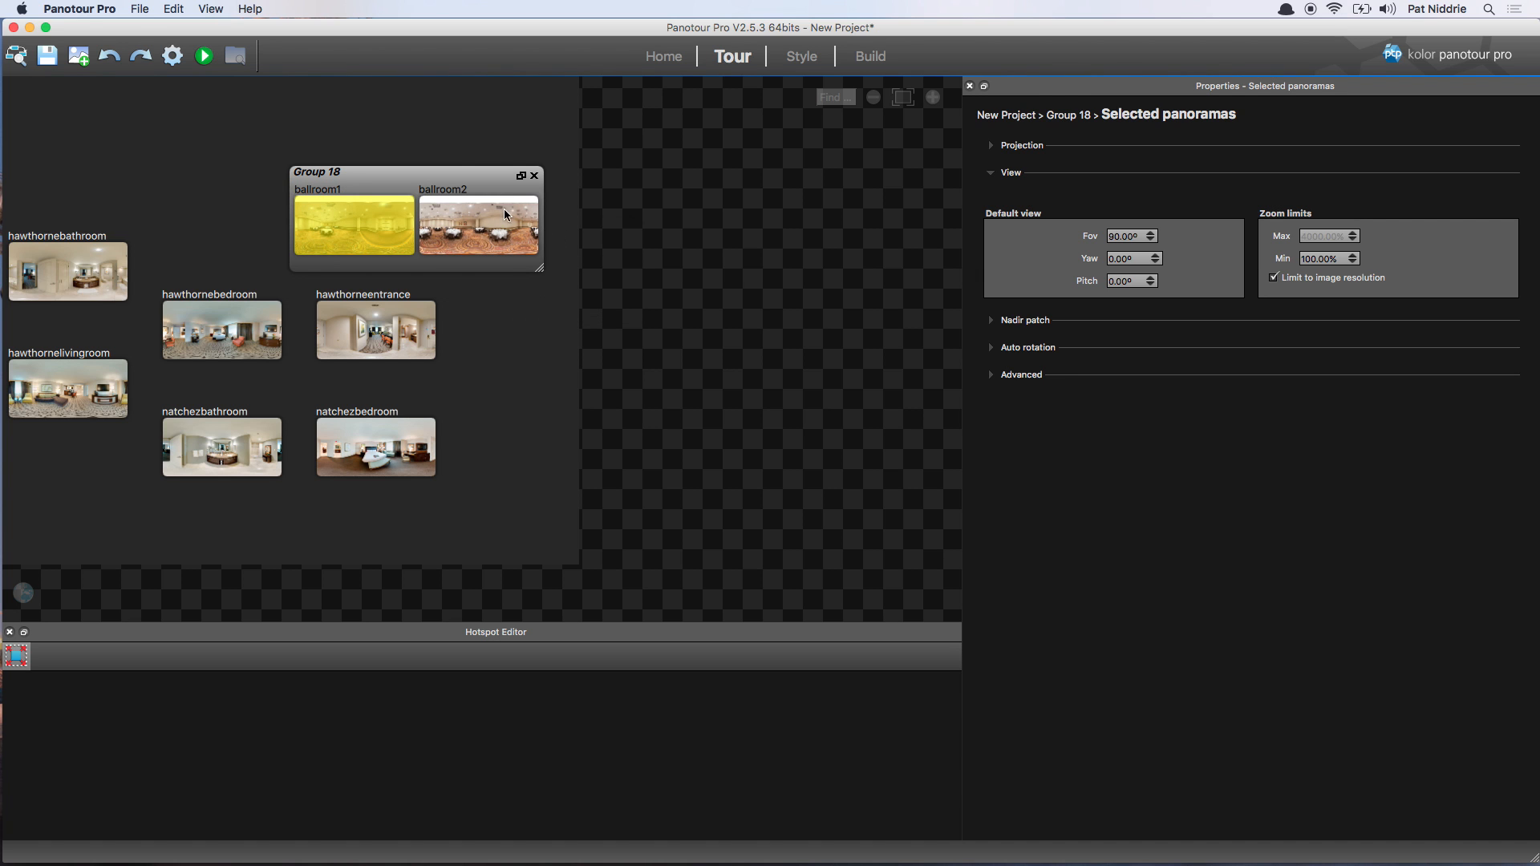
drag(374, 170, 335, 149)
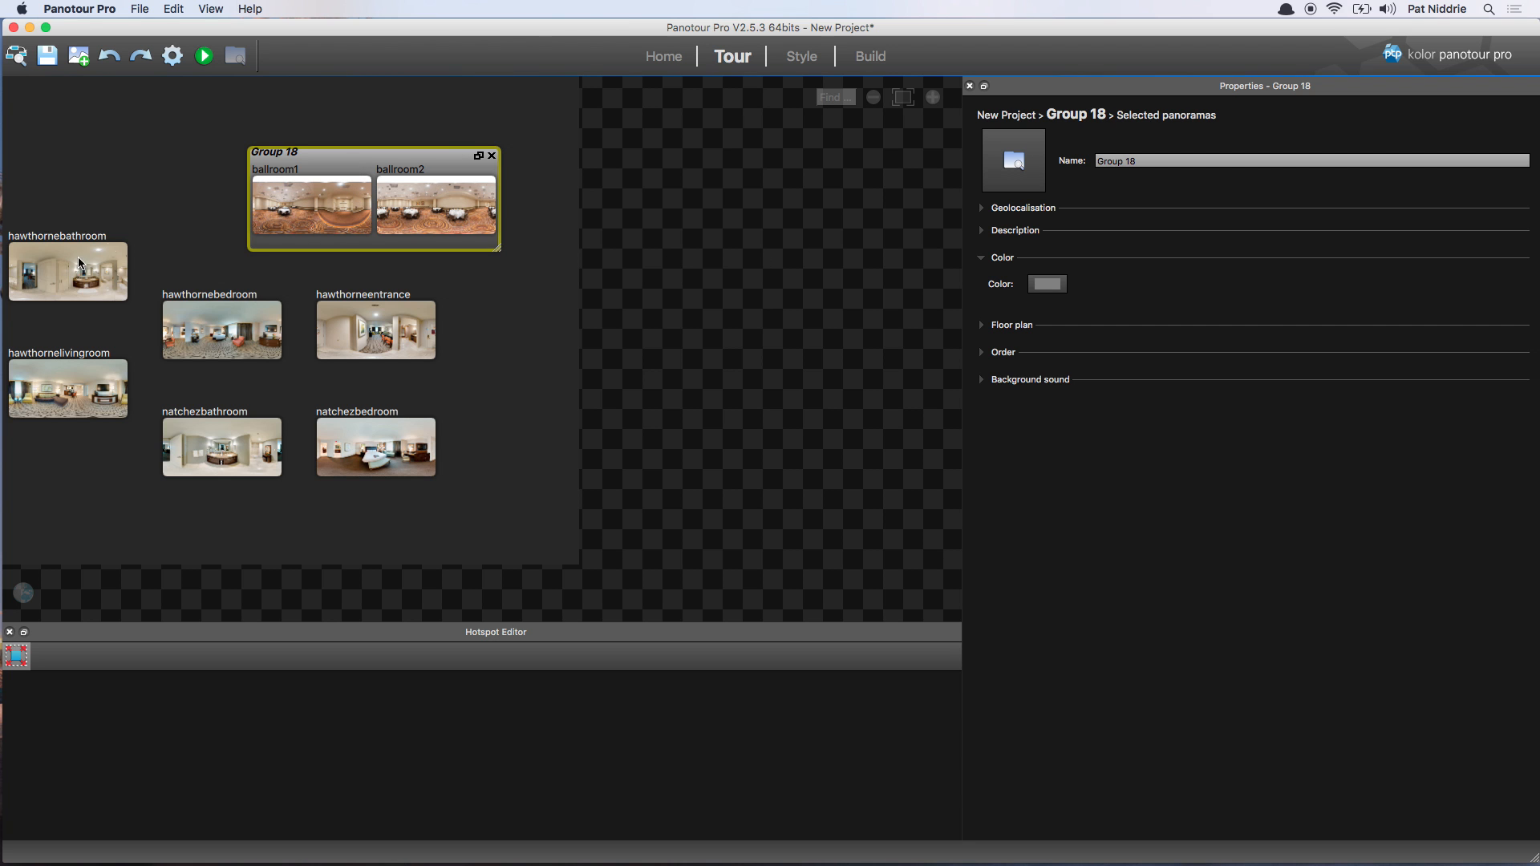
Merge the hawthornebathroom, hawthornebedroom, hawthorneentrance and hawthornelivingroom panoramas in a group
click(53, 268)
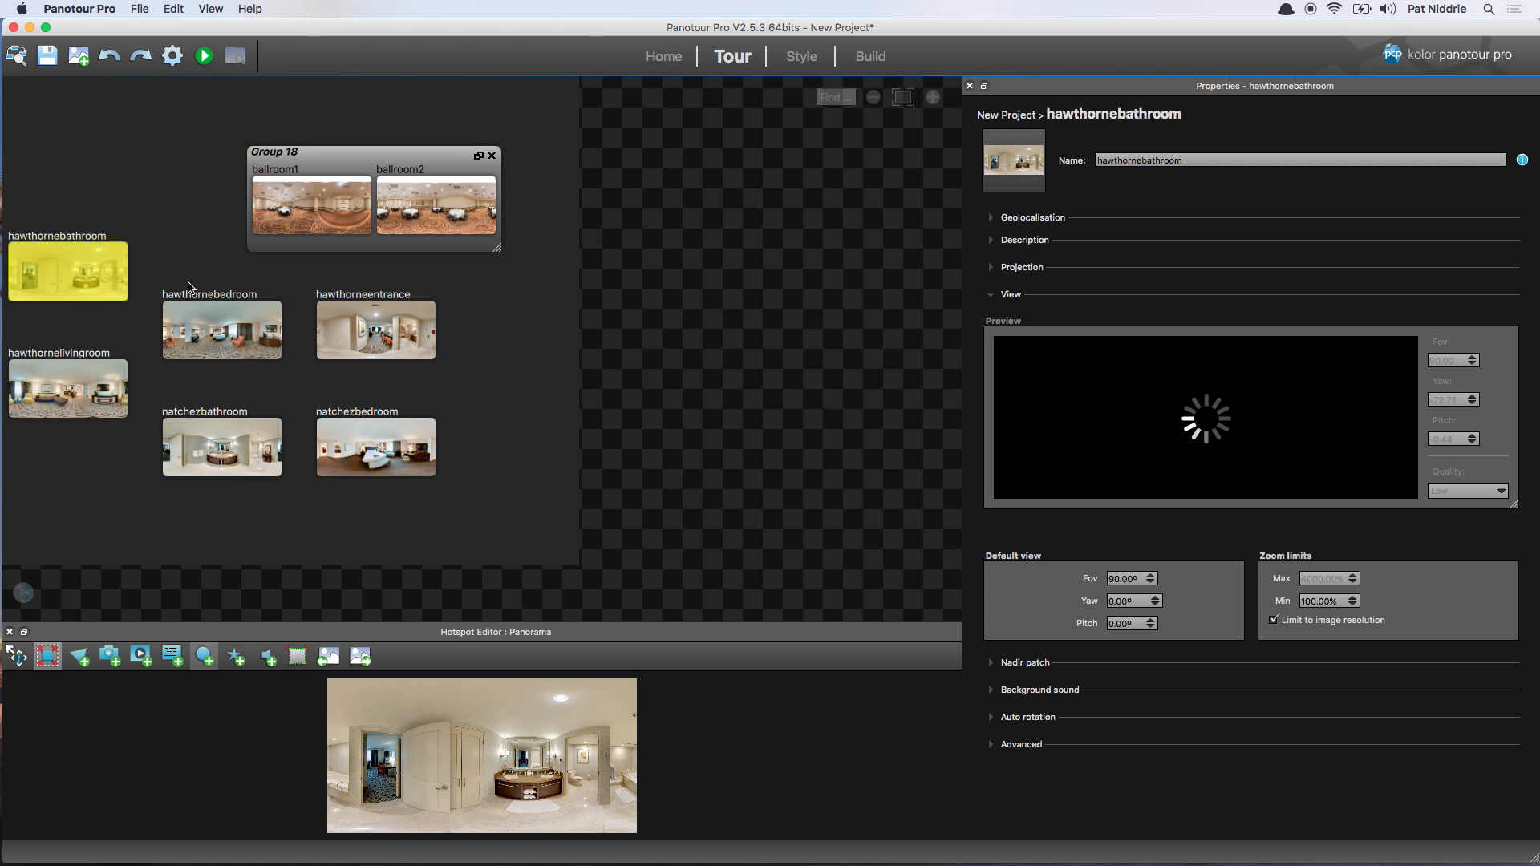
super+click(272, 341)
super+click(207, 435)
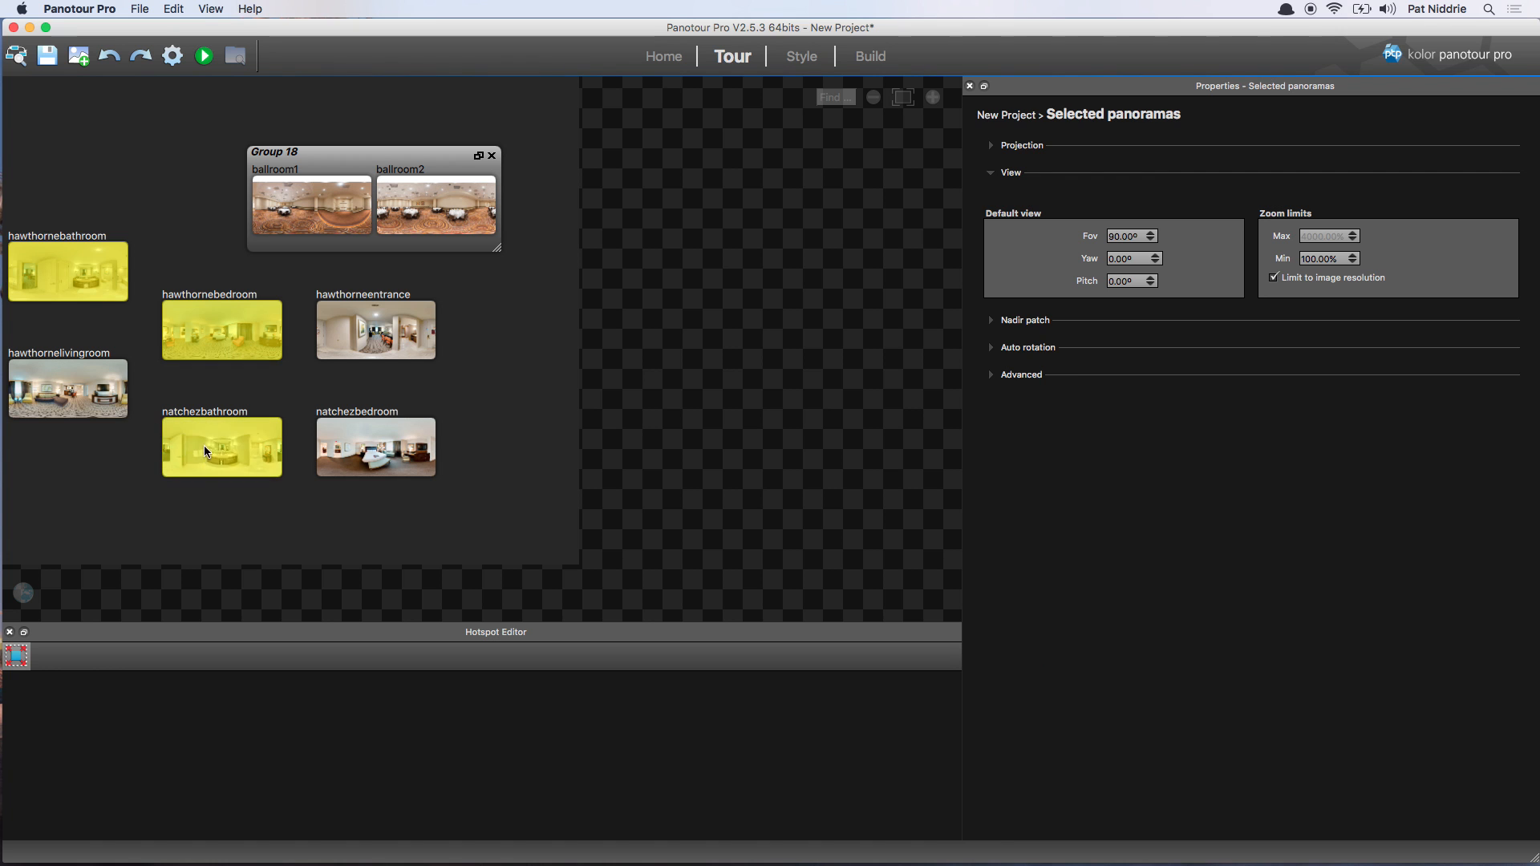
super+click(205, 458)
super+click(367, 329)
super+click(86, 388)
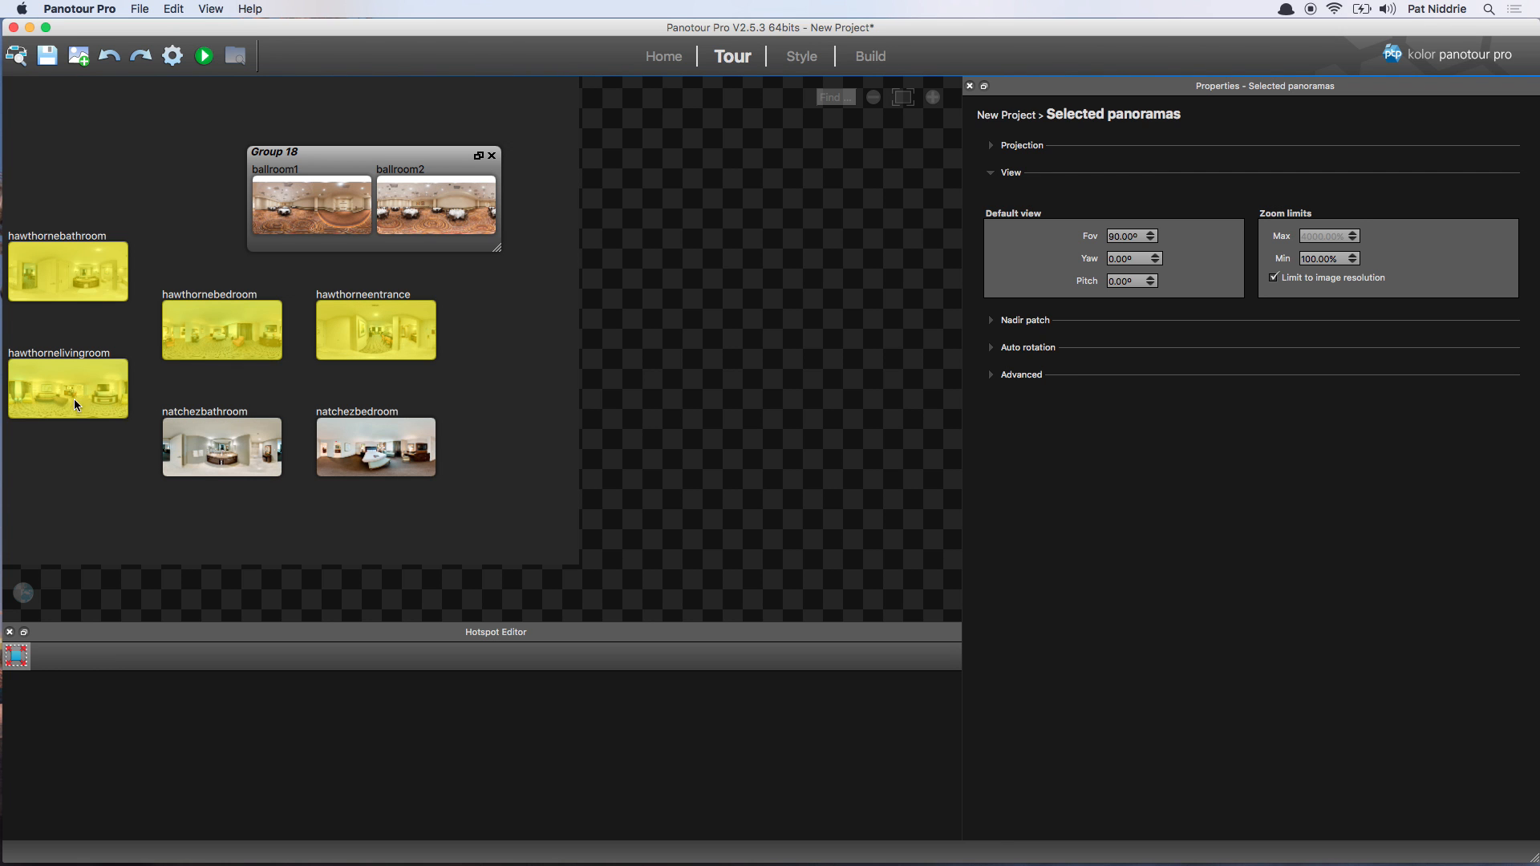
right_click(78, 395)
click(123, 405)
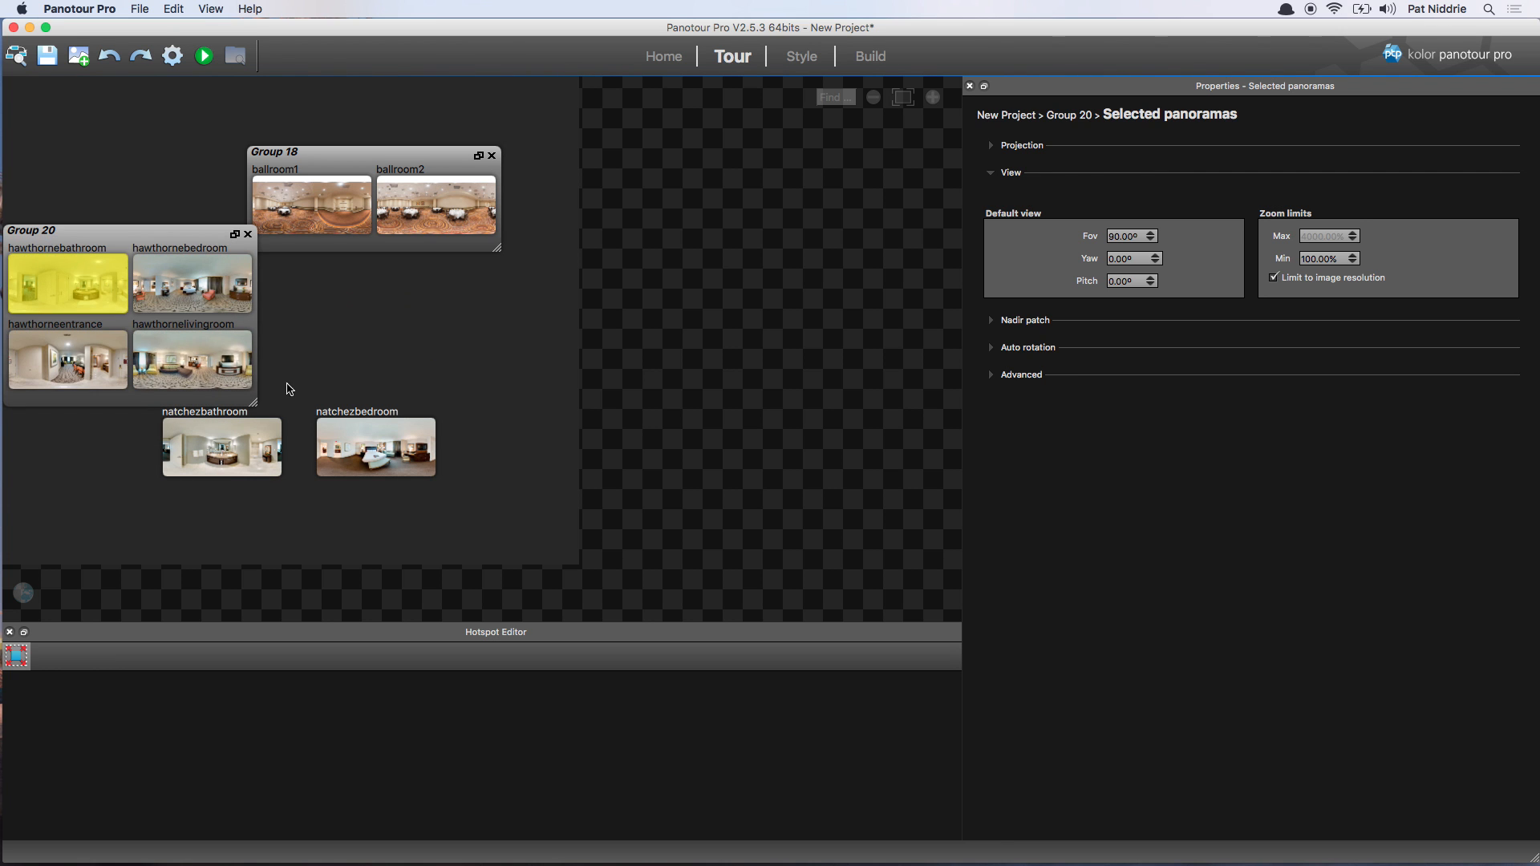
Merge the natchezbathroom and natchezbedroom panoramas in a group and place it beside the Hawthorne group, below the ballroom group
drag(486, 515, 227, 447)
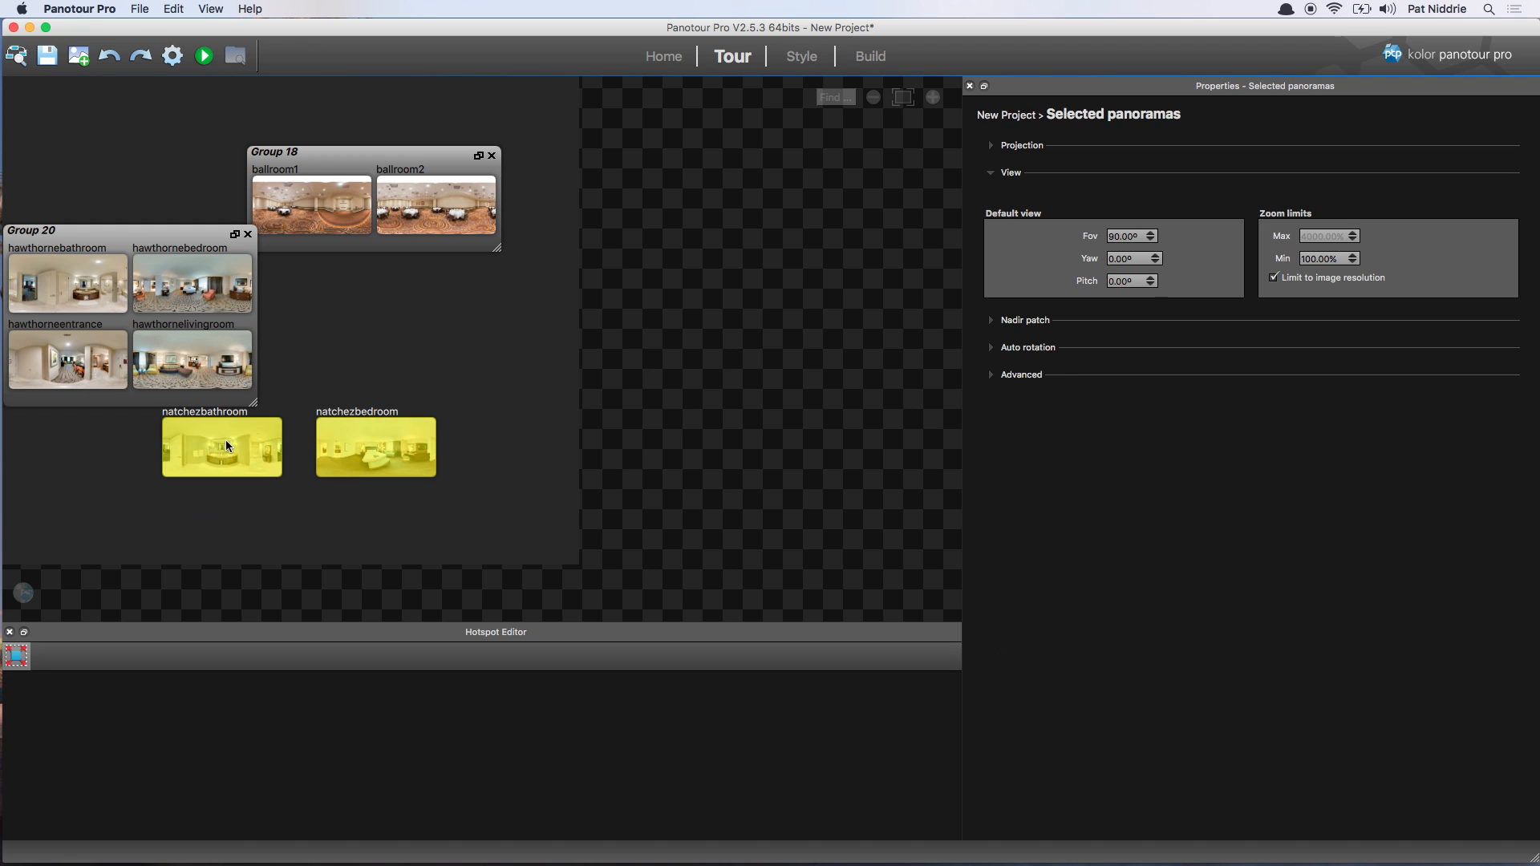
right_click(233, 456)
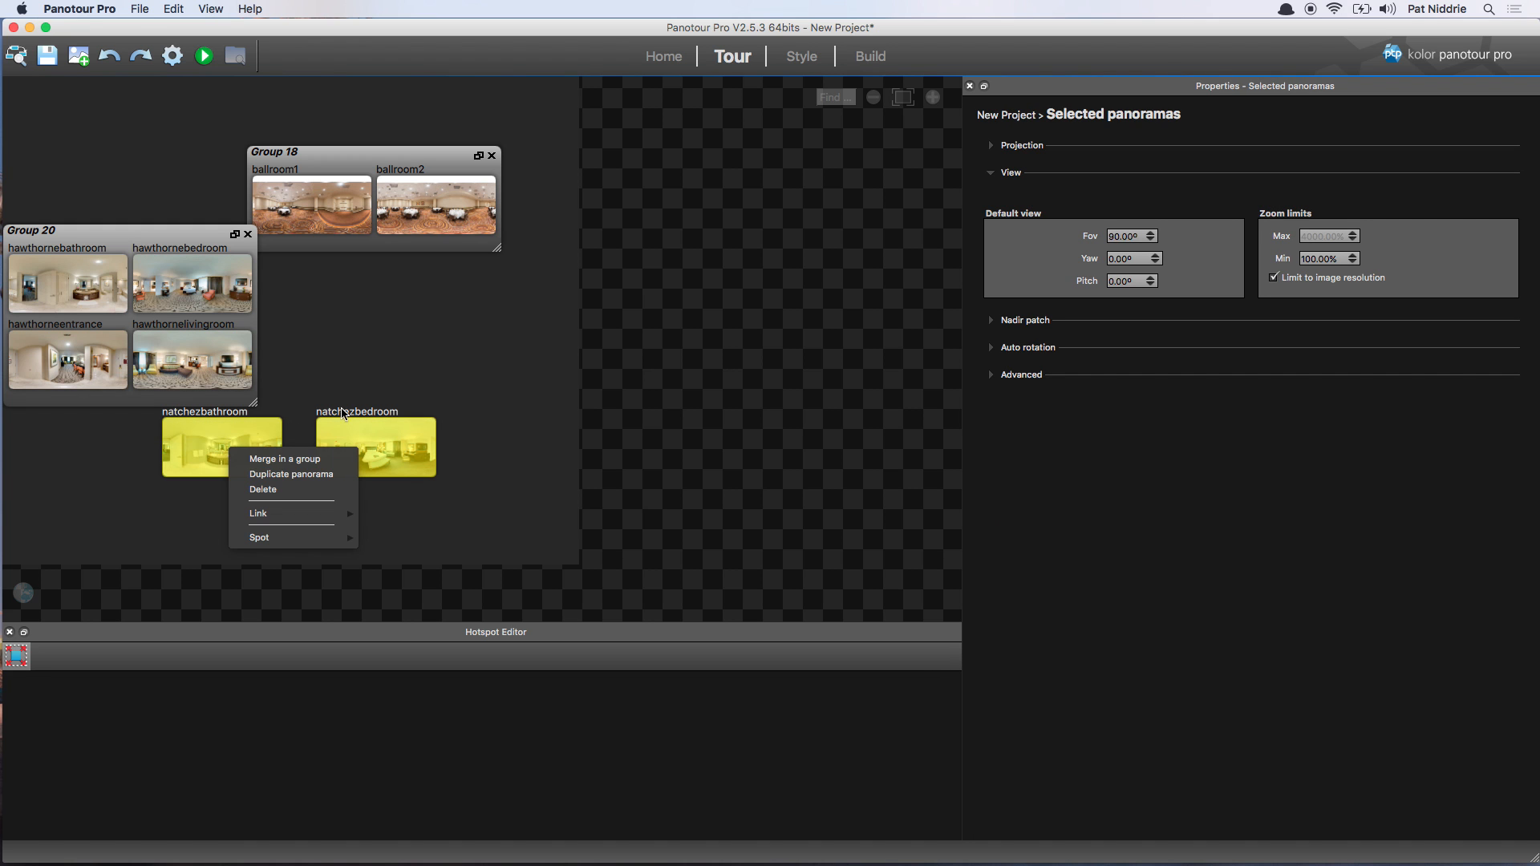
click(309, 461)
drag(315, 419, 452, 313)
click(390, 440)
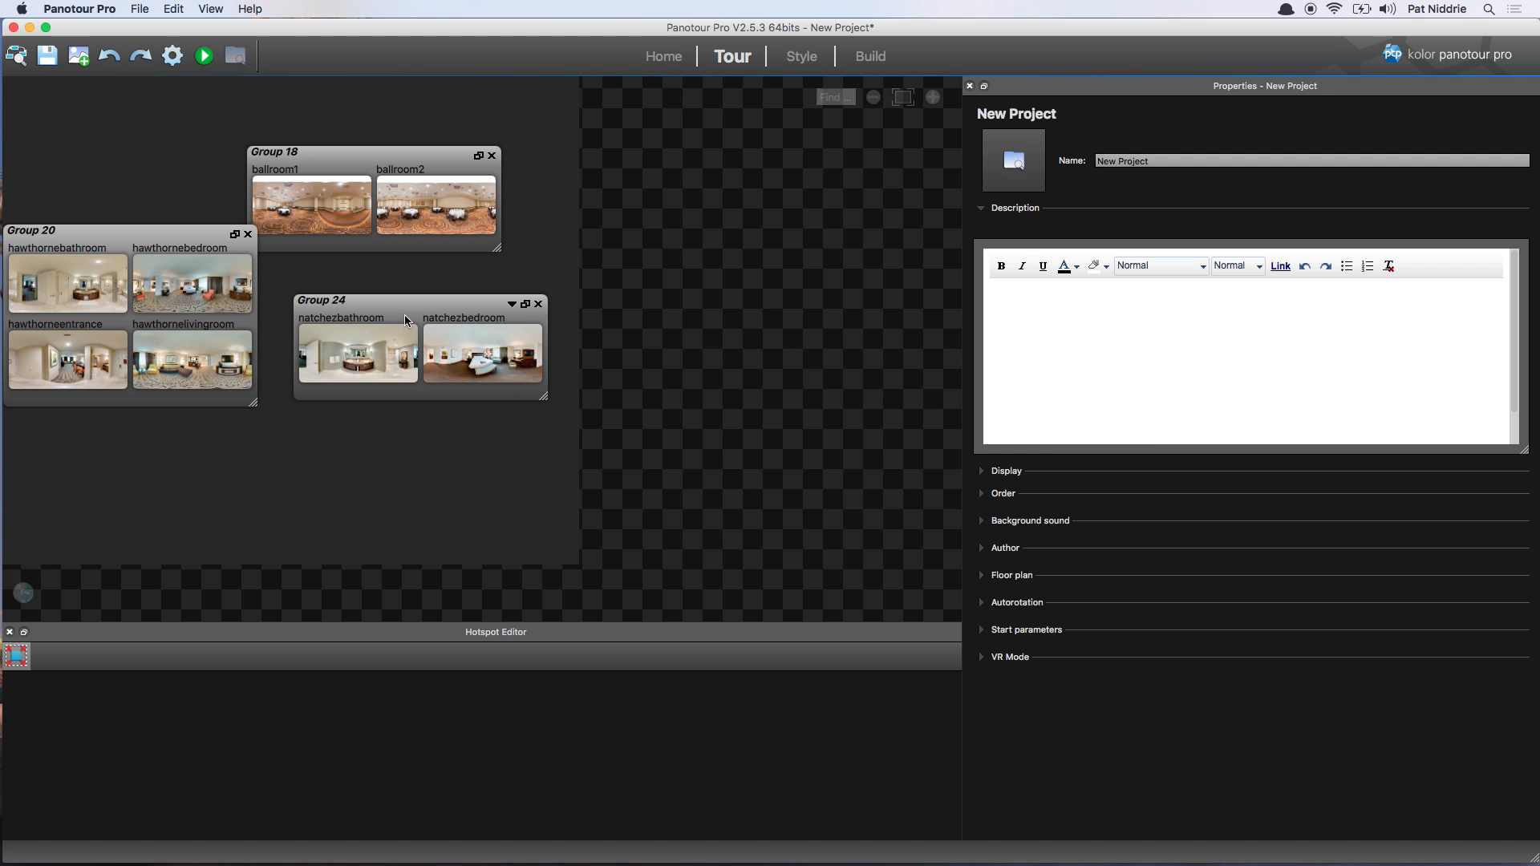
Switch to Chrome to look at the sample tour on the Part 3 page and return to Panotour Pro
key(super+Tab)
key(super+Tab)
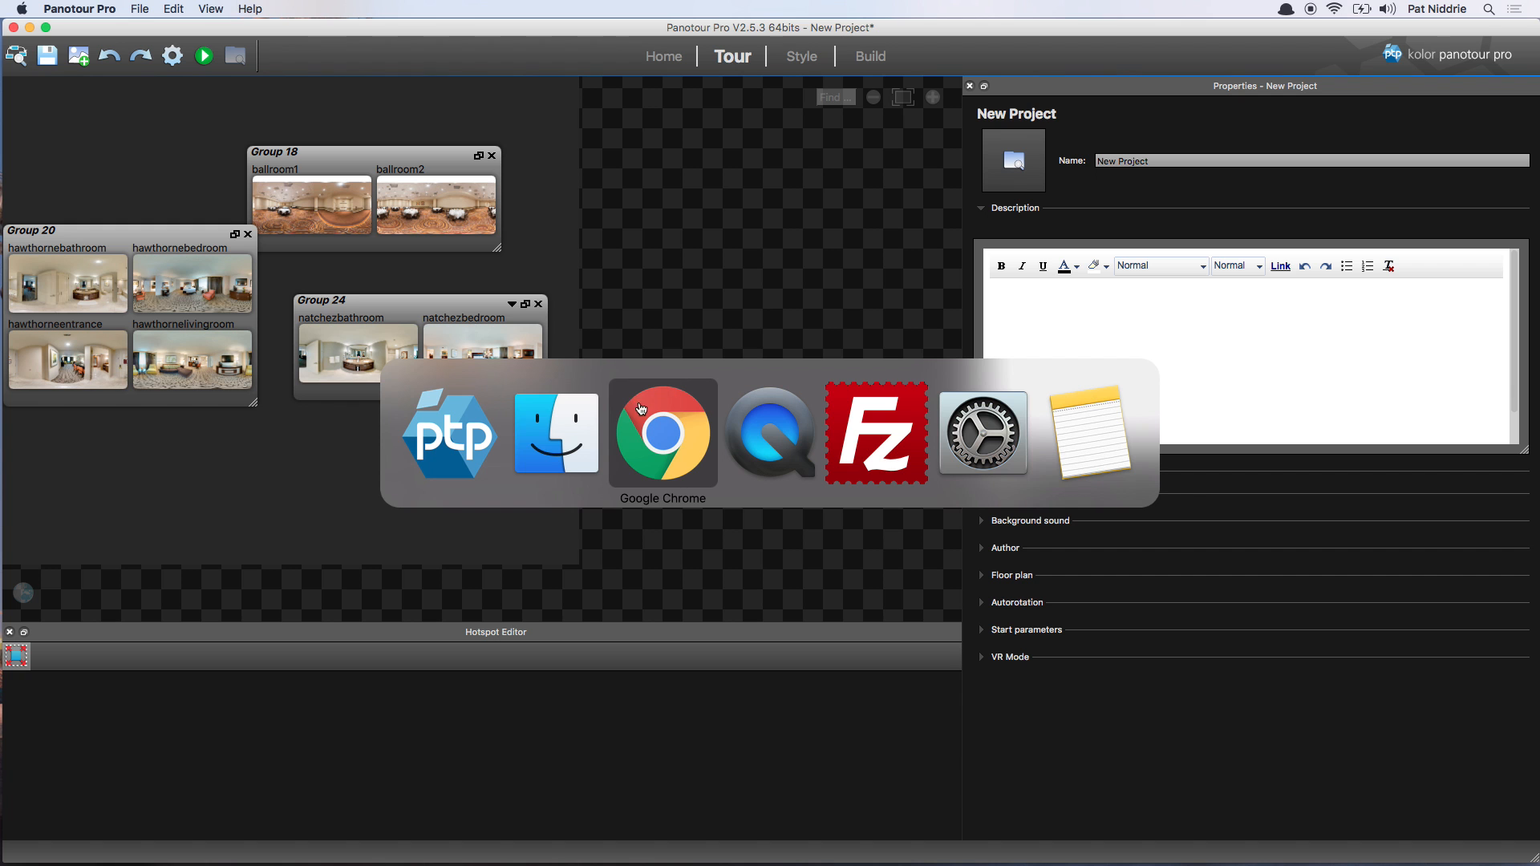
key(Escape)
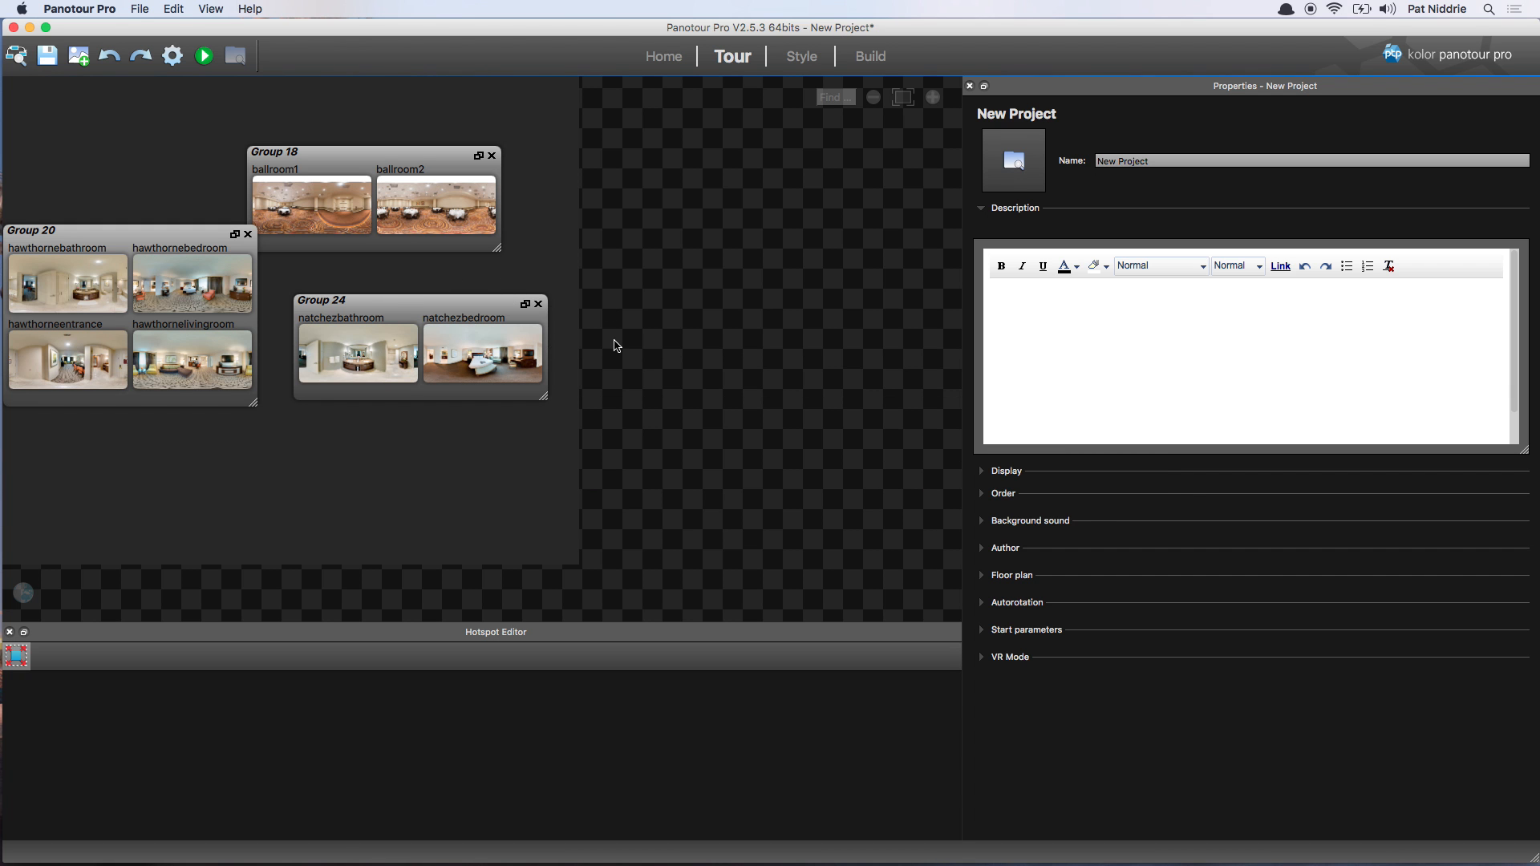
key(super+Tab)
click(664, 438)
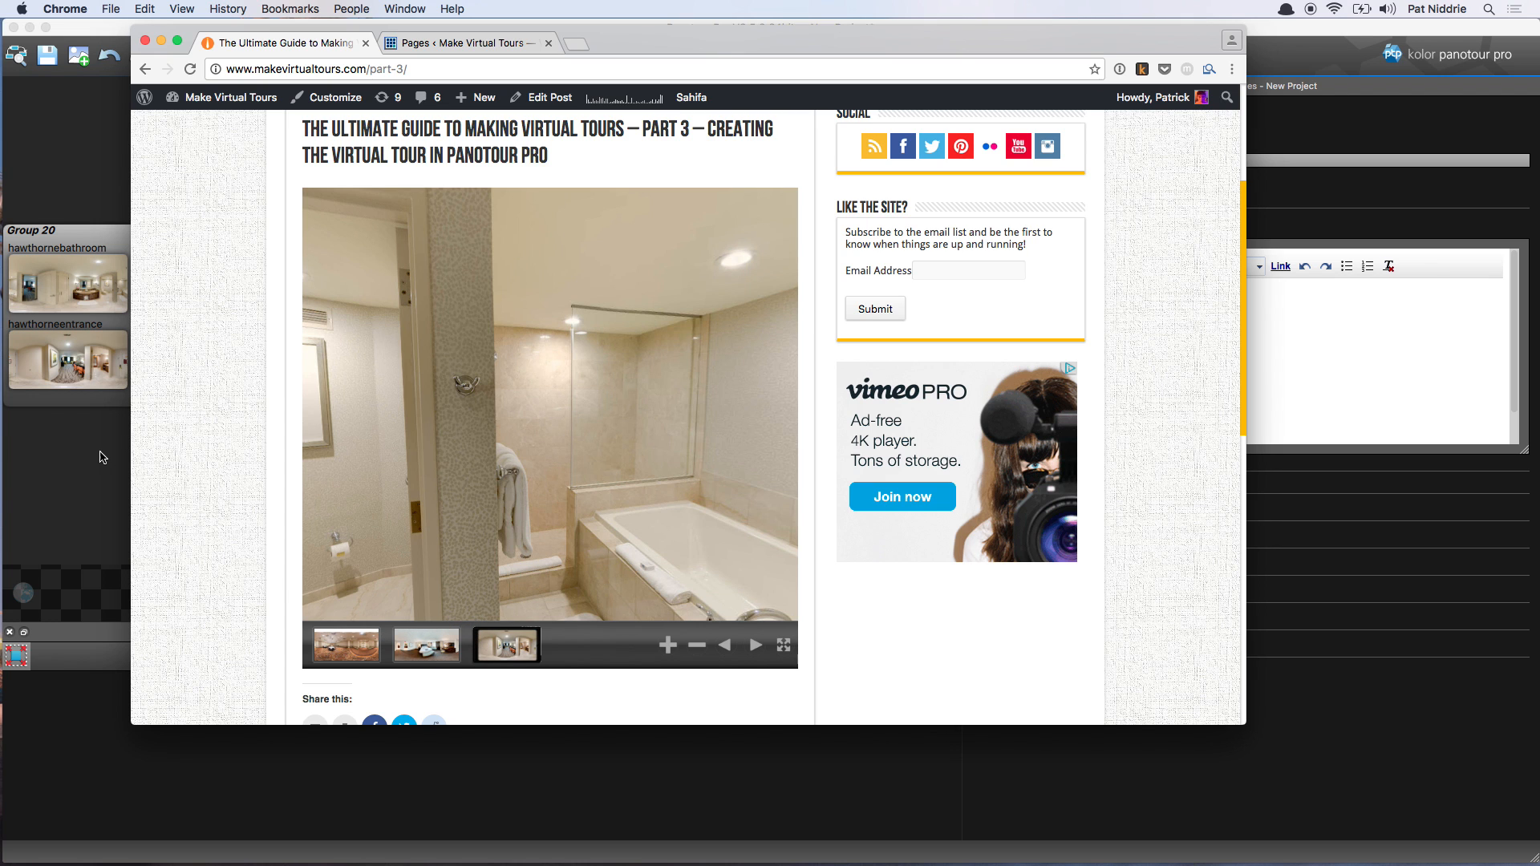
click(109, 501)
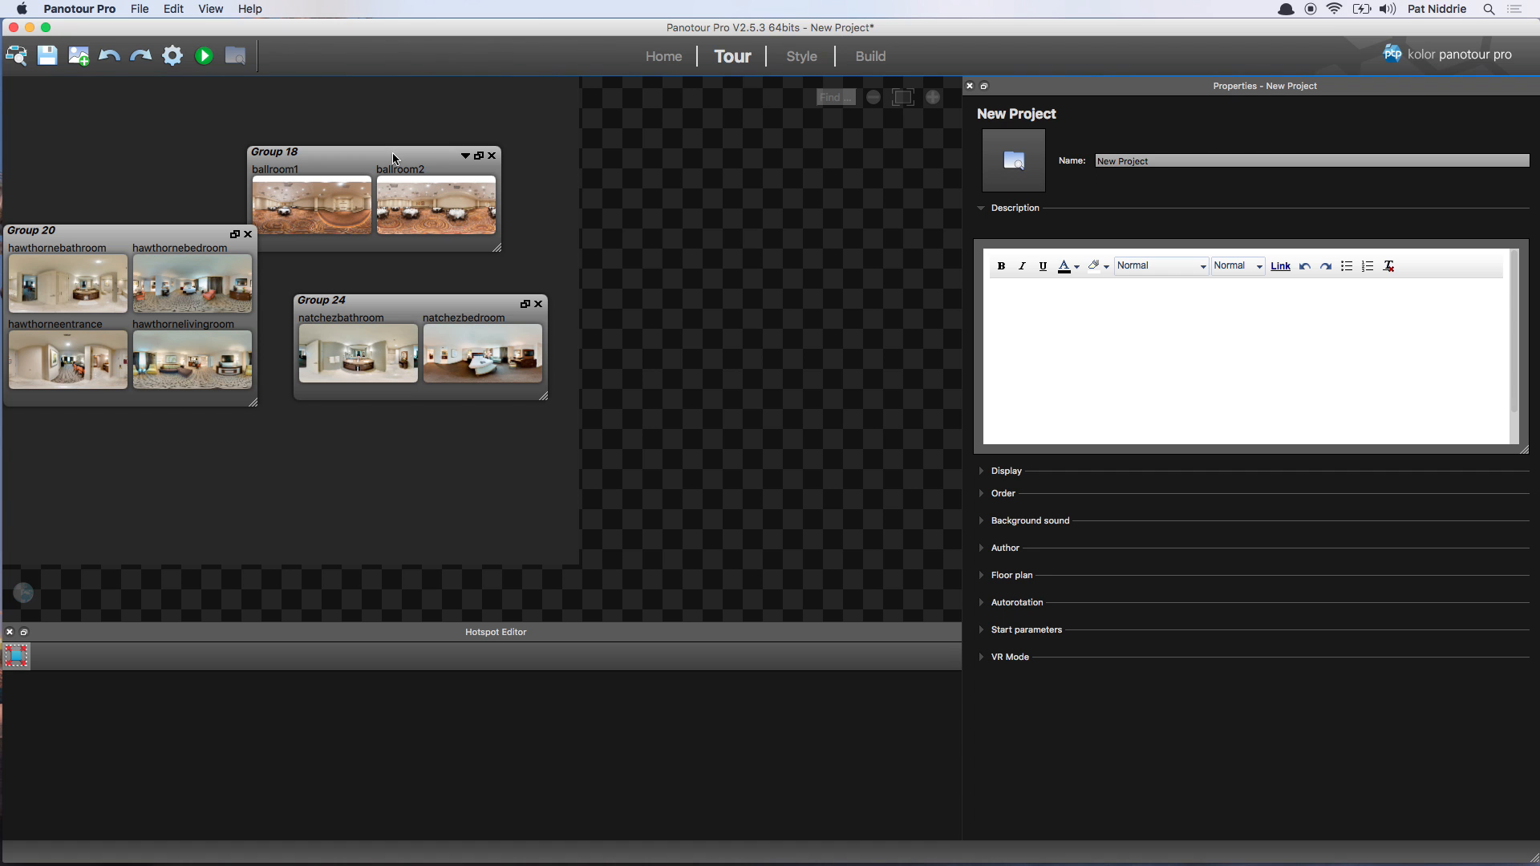
Shift the ballroom group slightly up and right on the tour canvas and rename it The Ballroom
drag(393, 151, 411, 137)
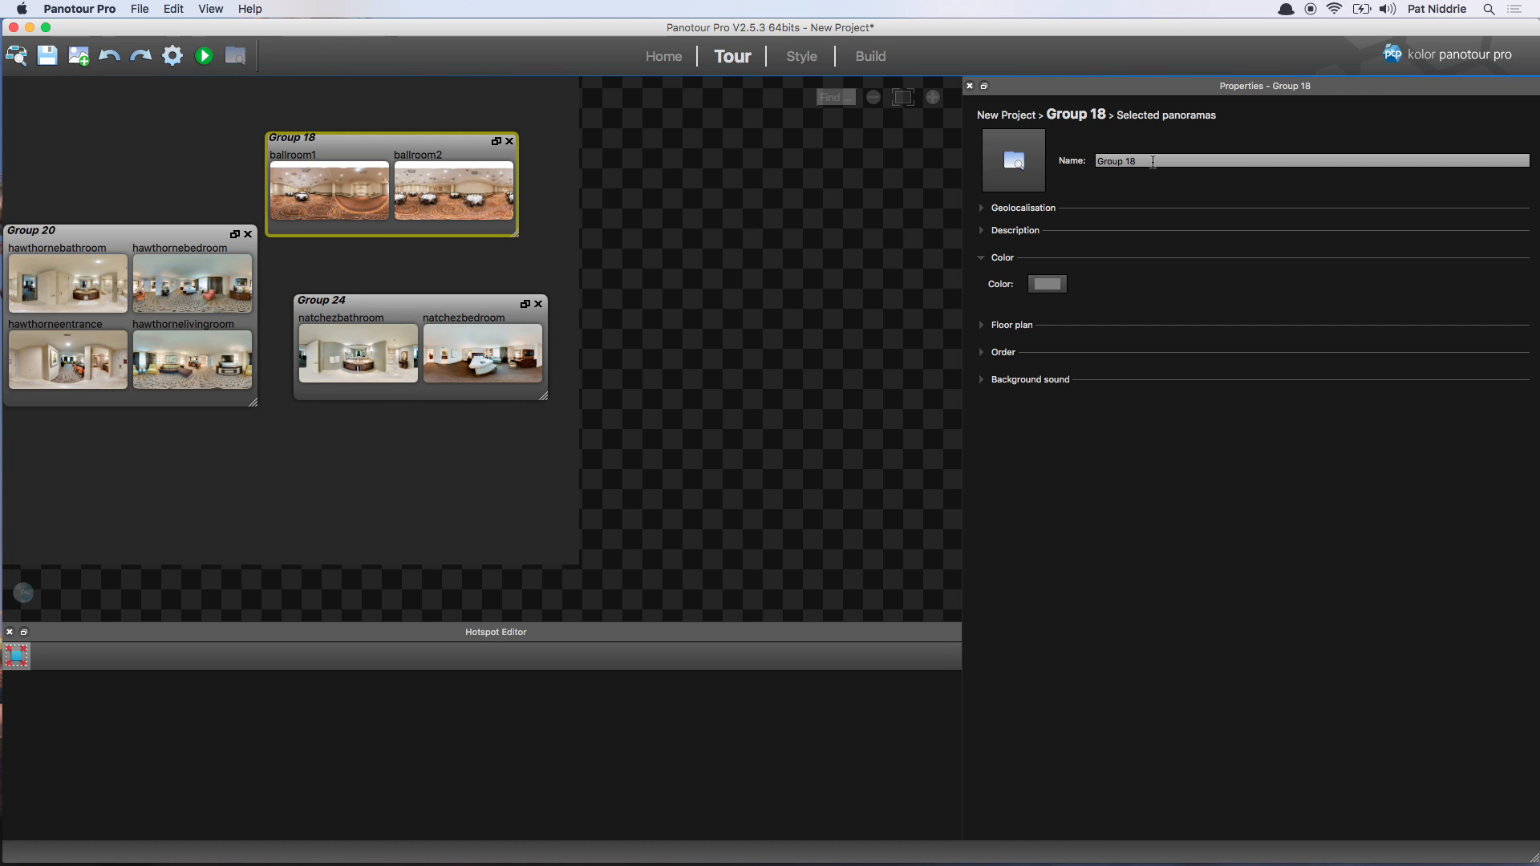
click(1158, 161)
drag(1143, 163, 1095, 160)
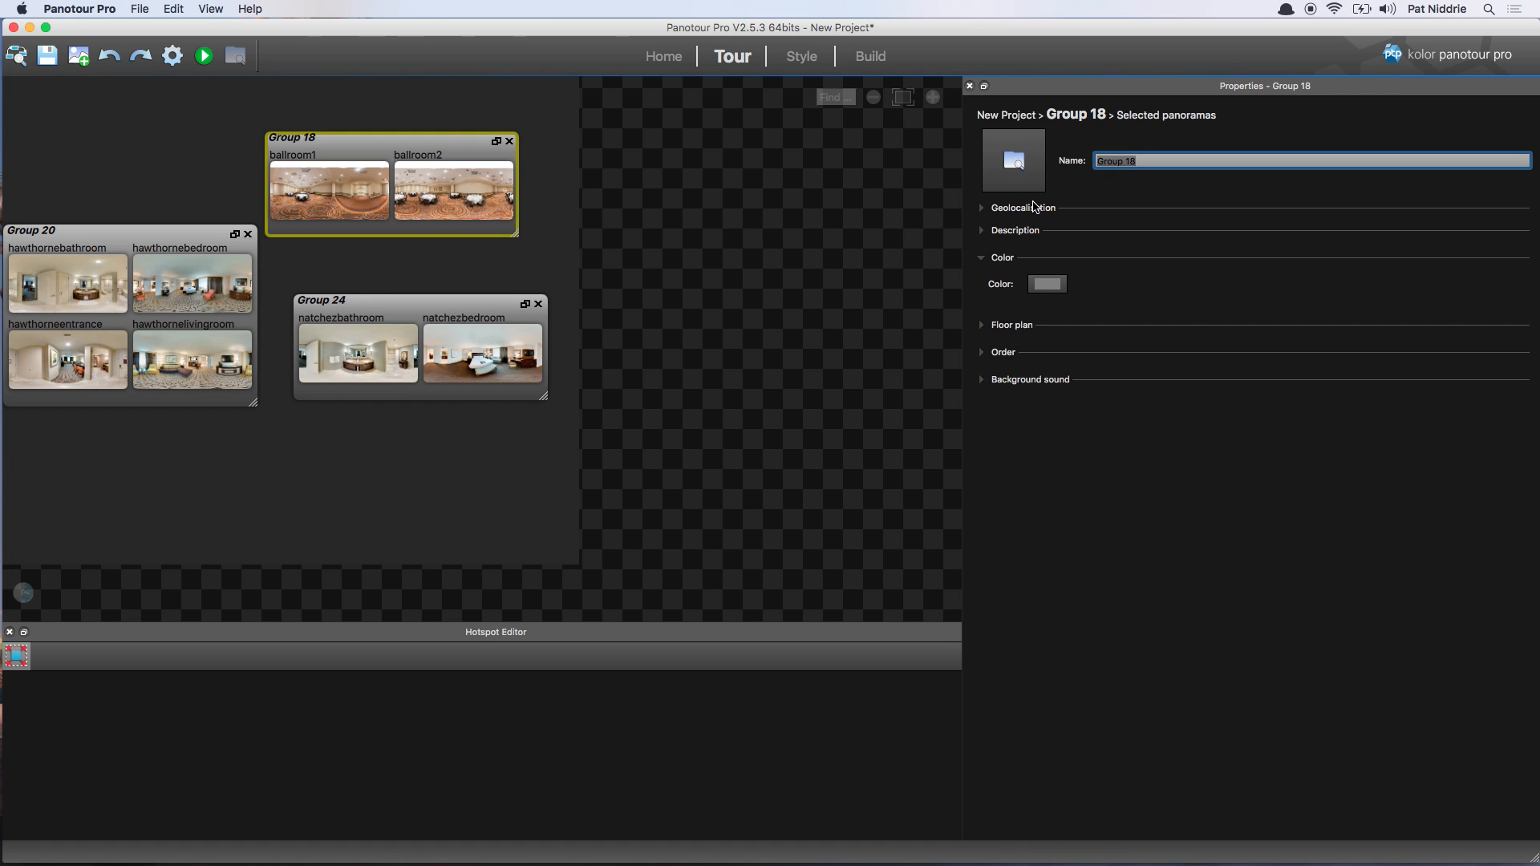
text(The Ballroom)
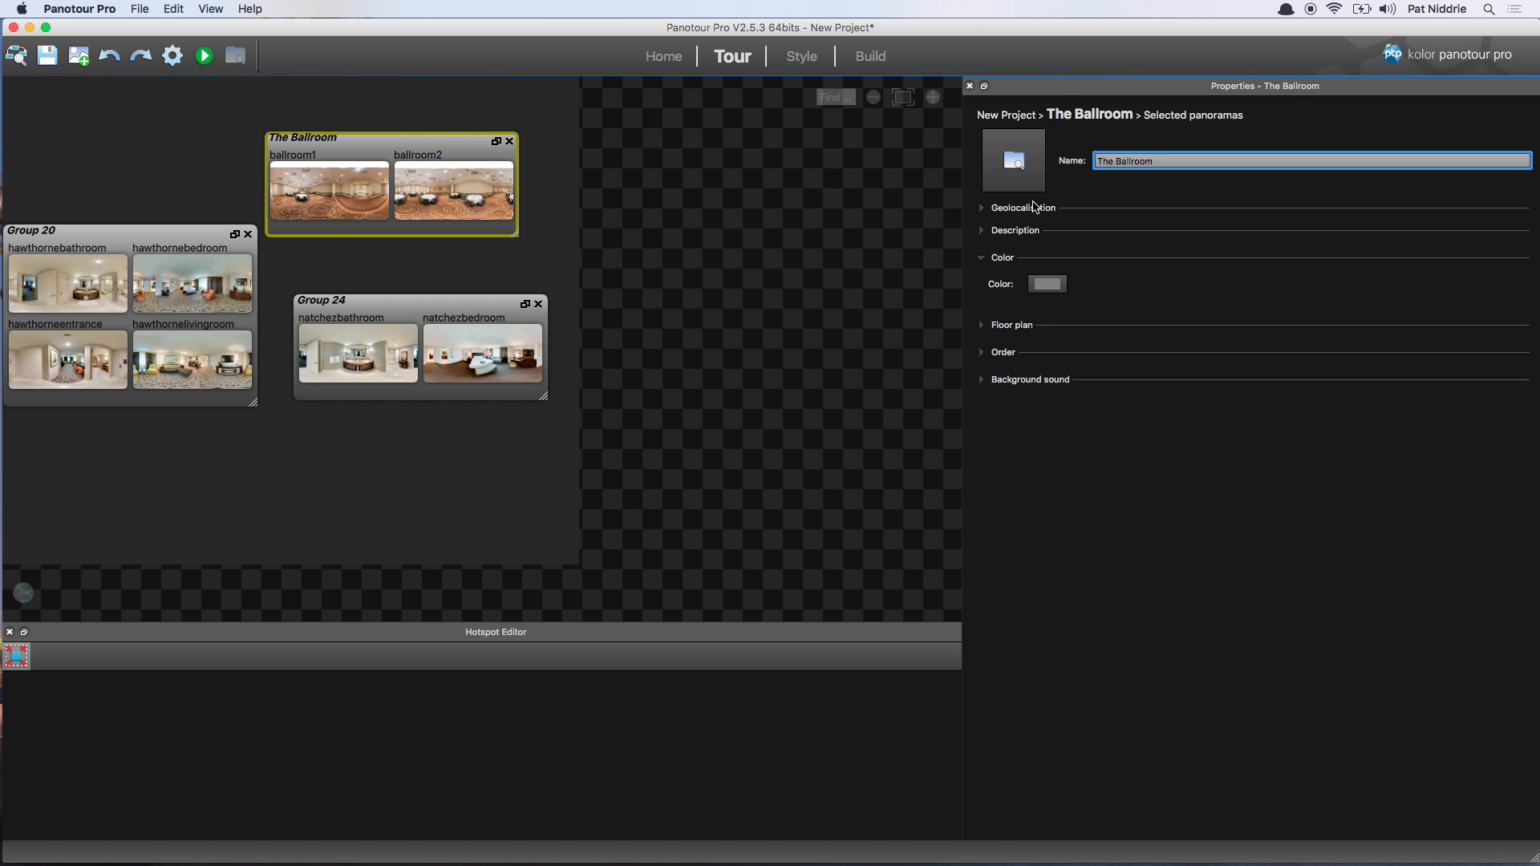
Rename the ballroom1 panorama as Ballroom View 1
click(333, 189)
double_click(1160, 165)
text(Ba)
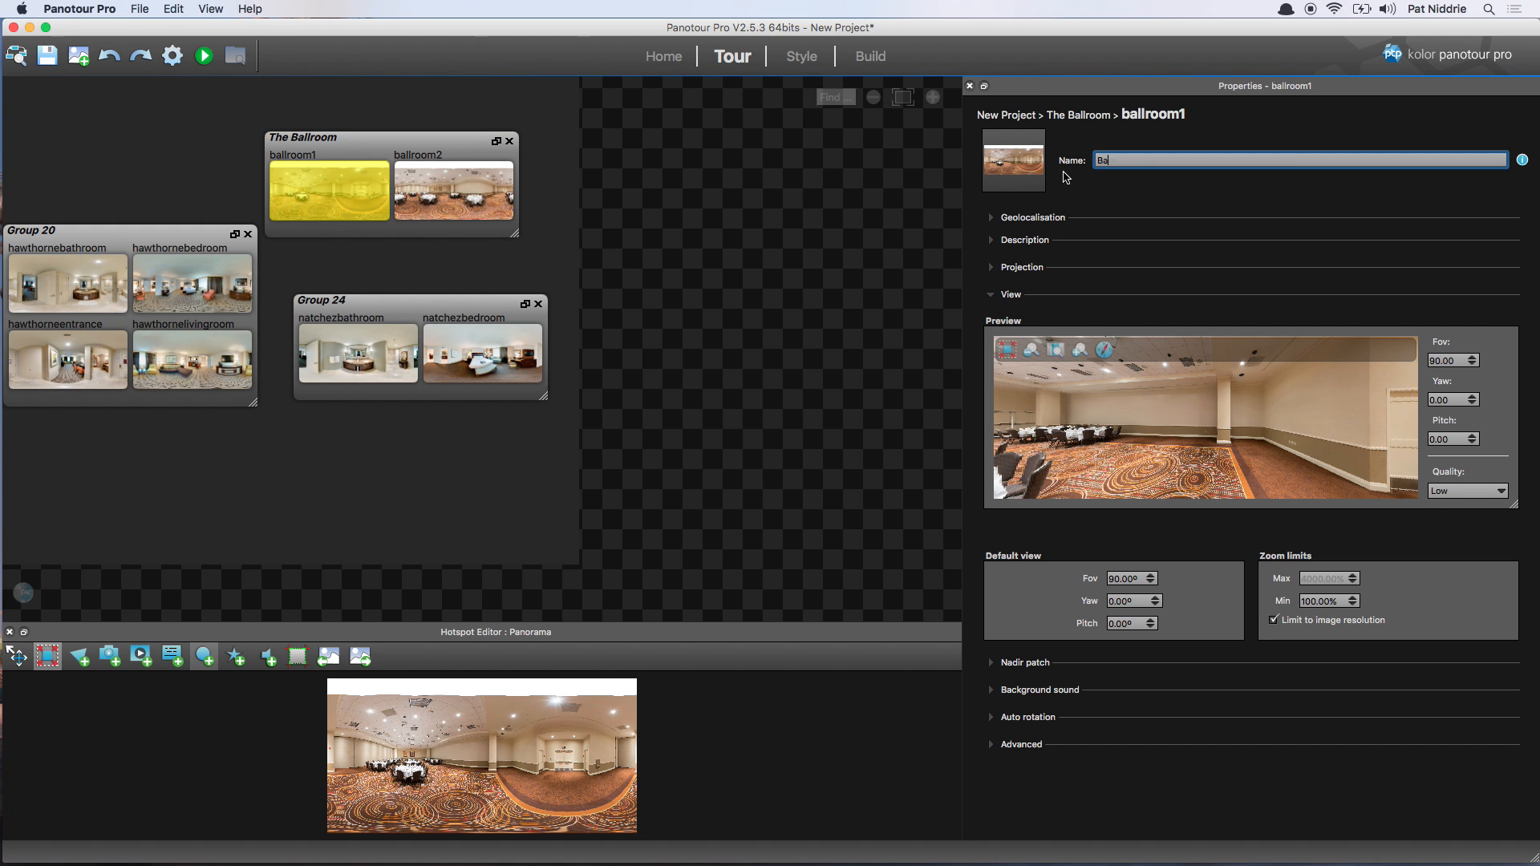
text(llroom V)
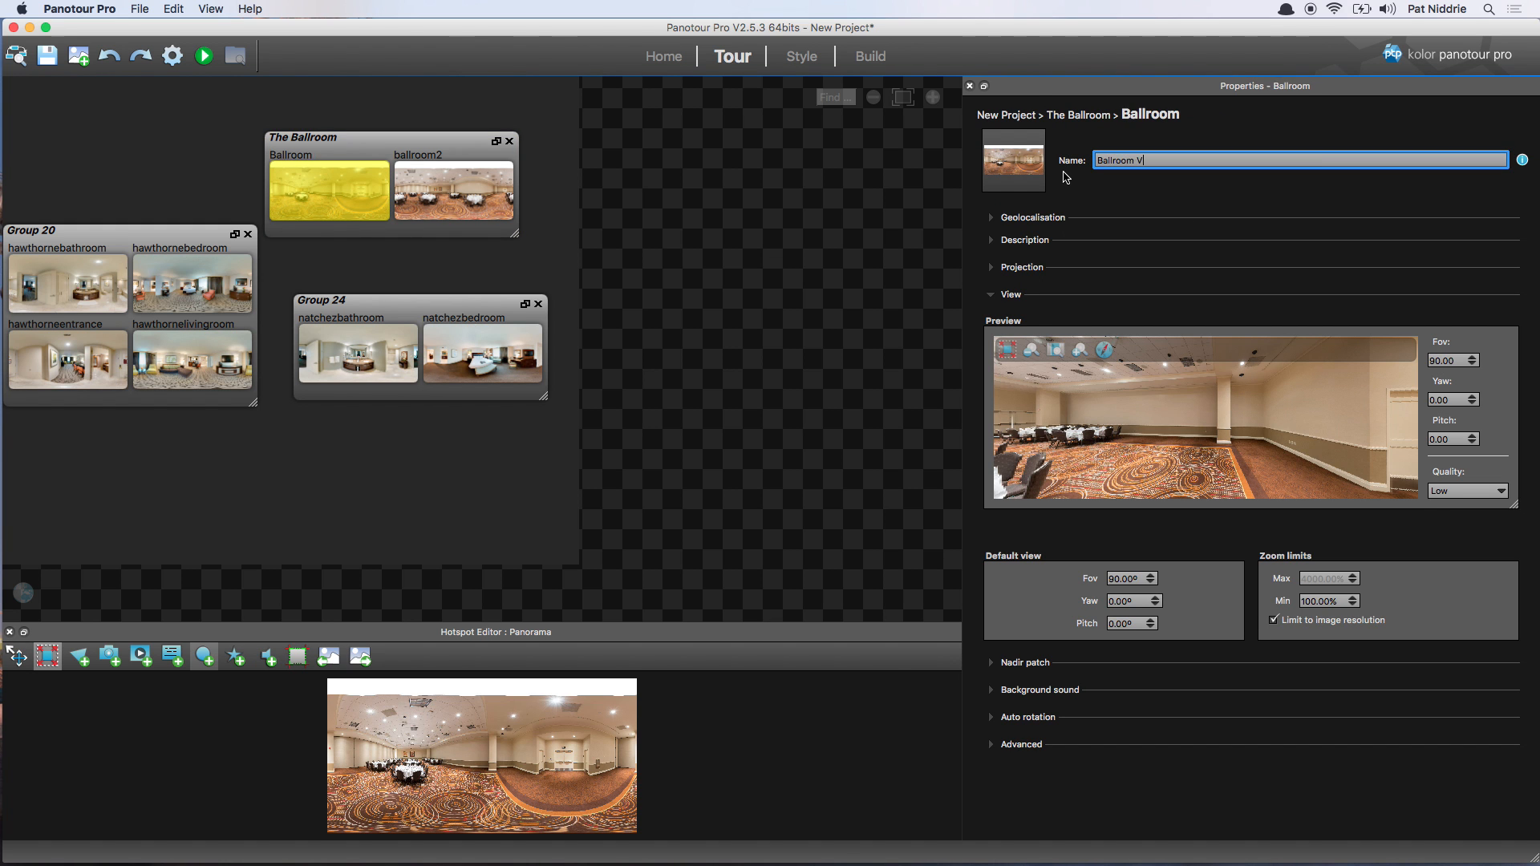
text(iew 1)
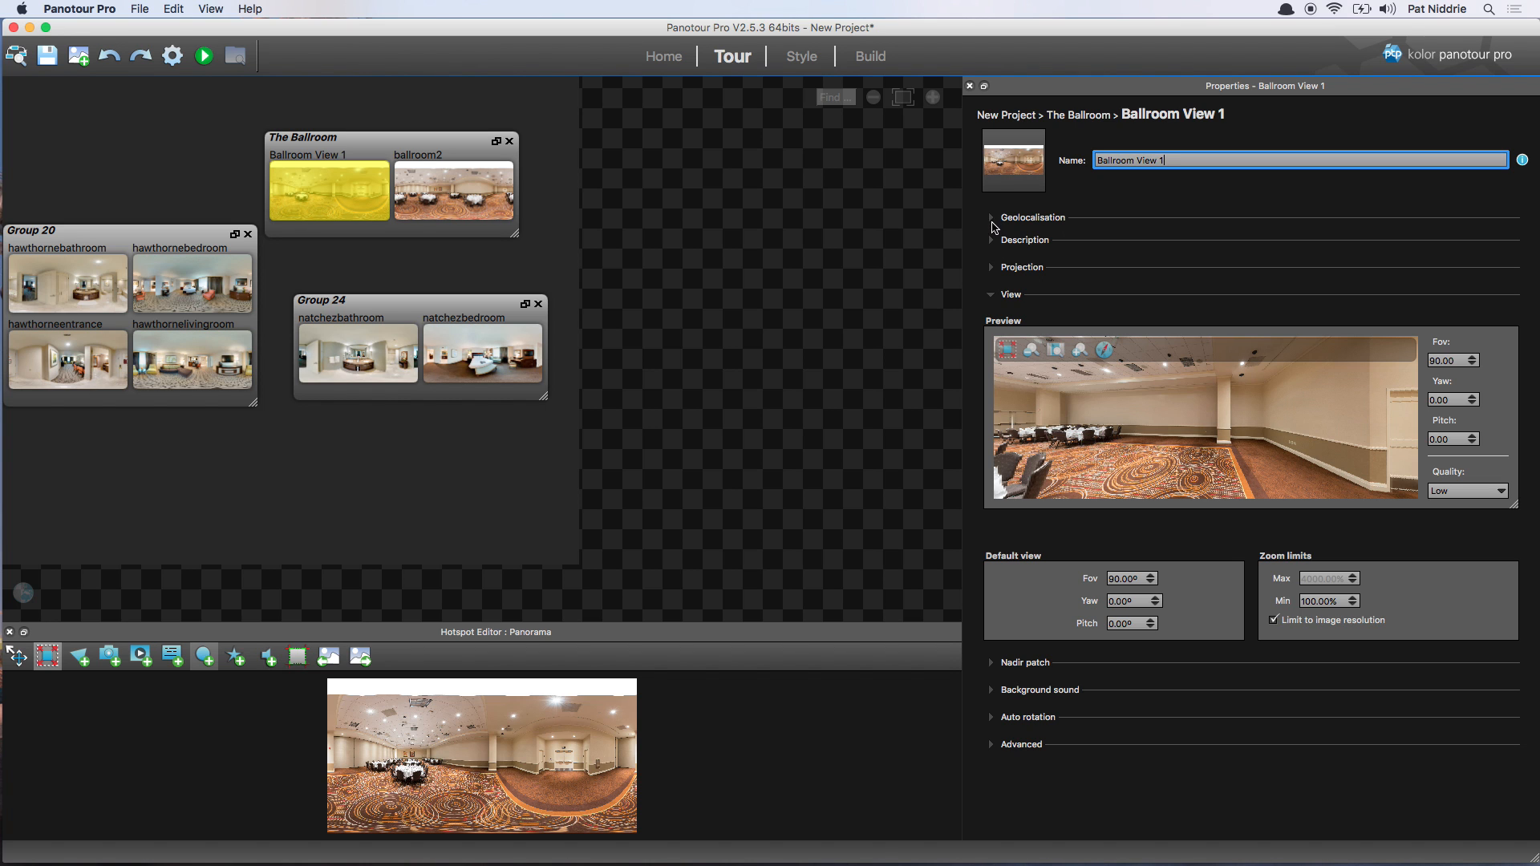
Look at the Home screen, and examine the geolocalisation, description and projection settings of Ballroom View 1
click(663, 60)
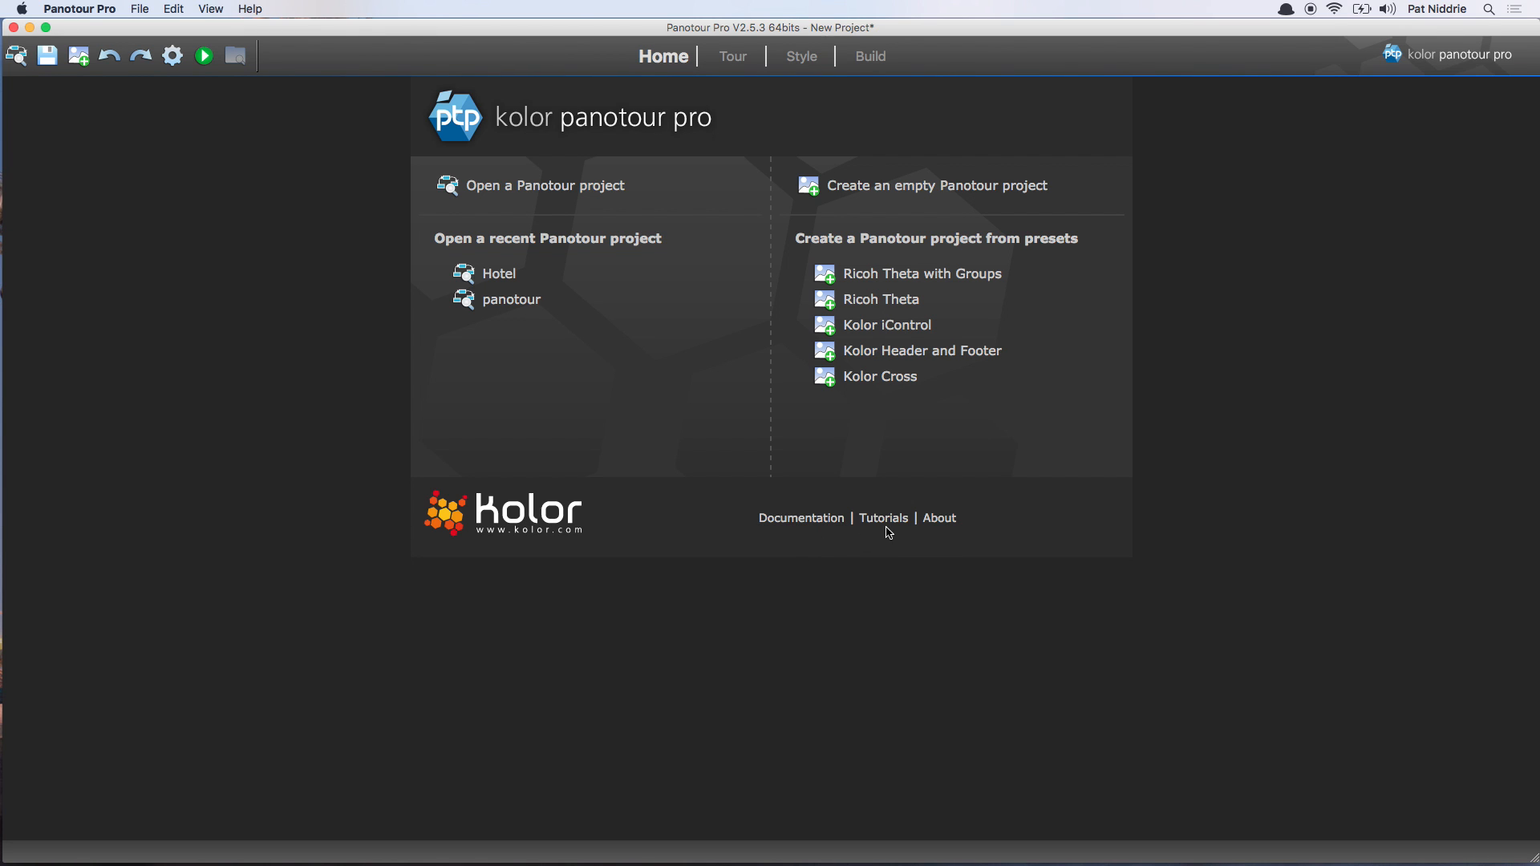
click(736, 62)
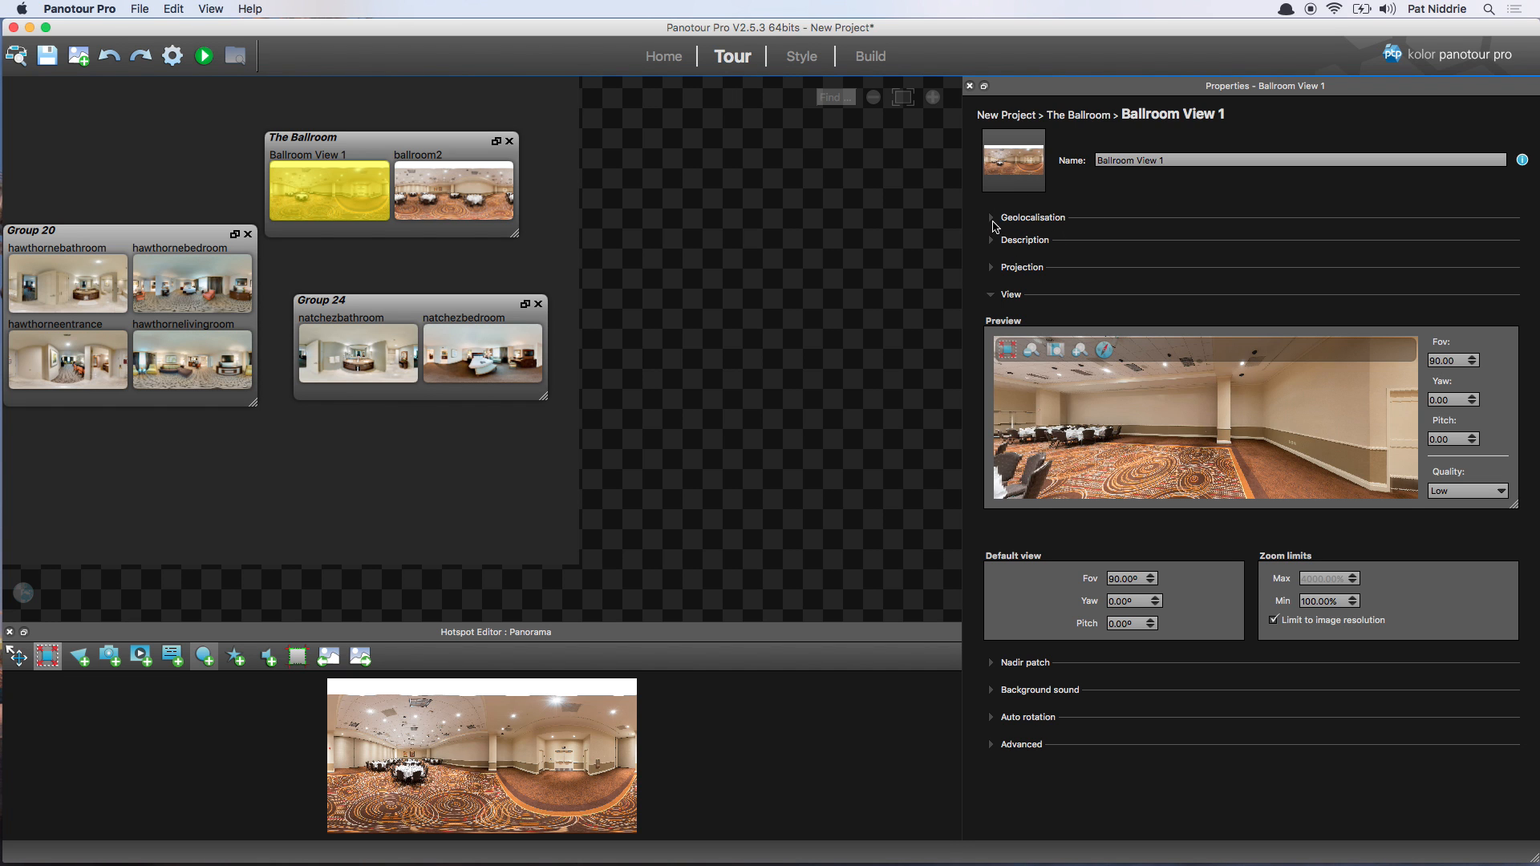
click(993, 218)
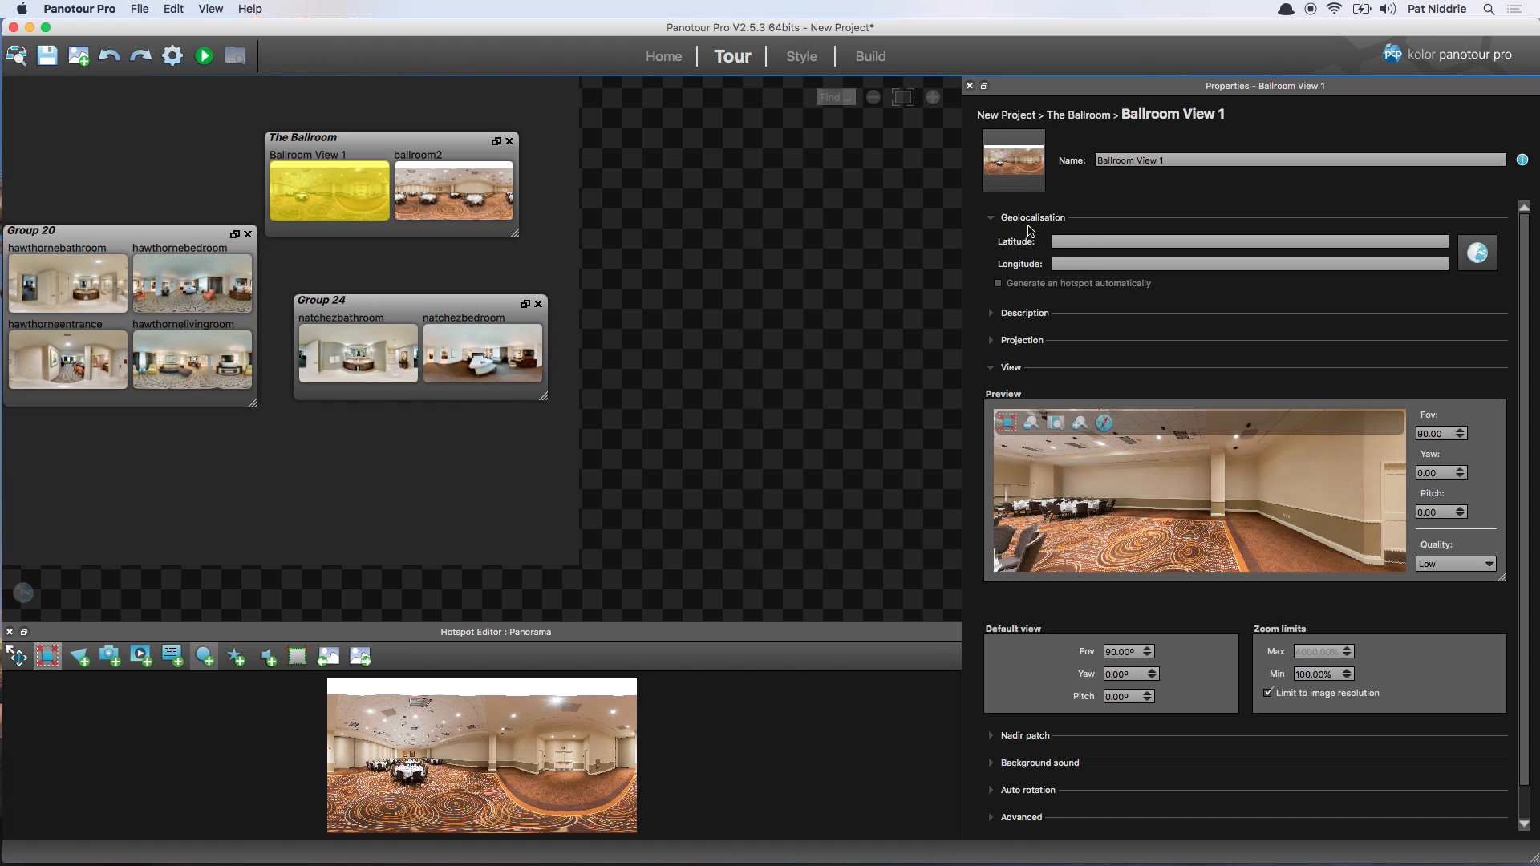
click(993, 220)
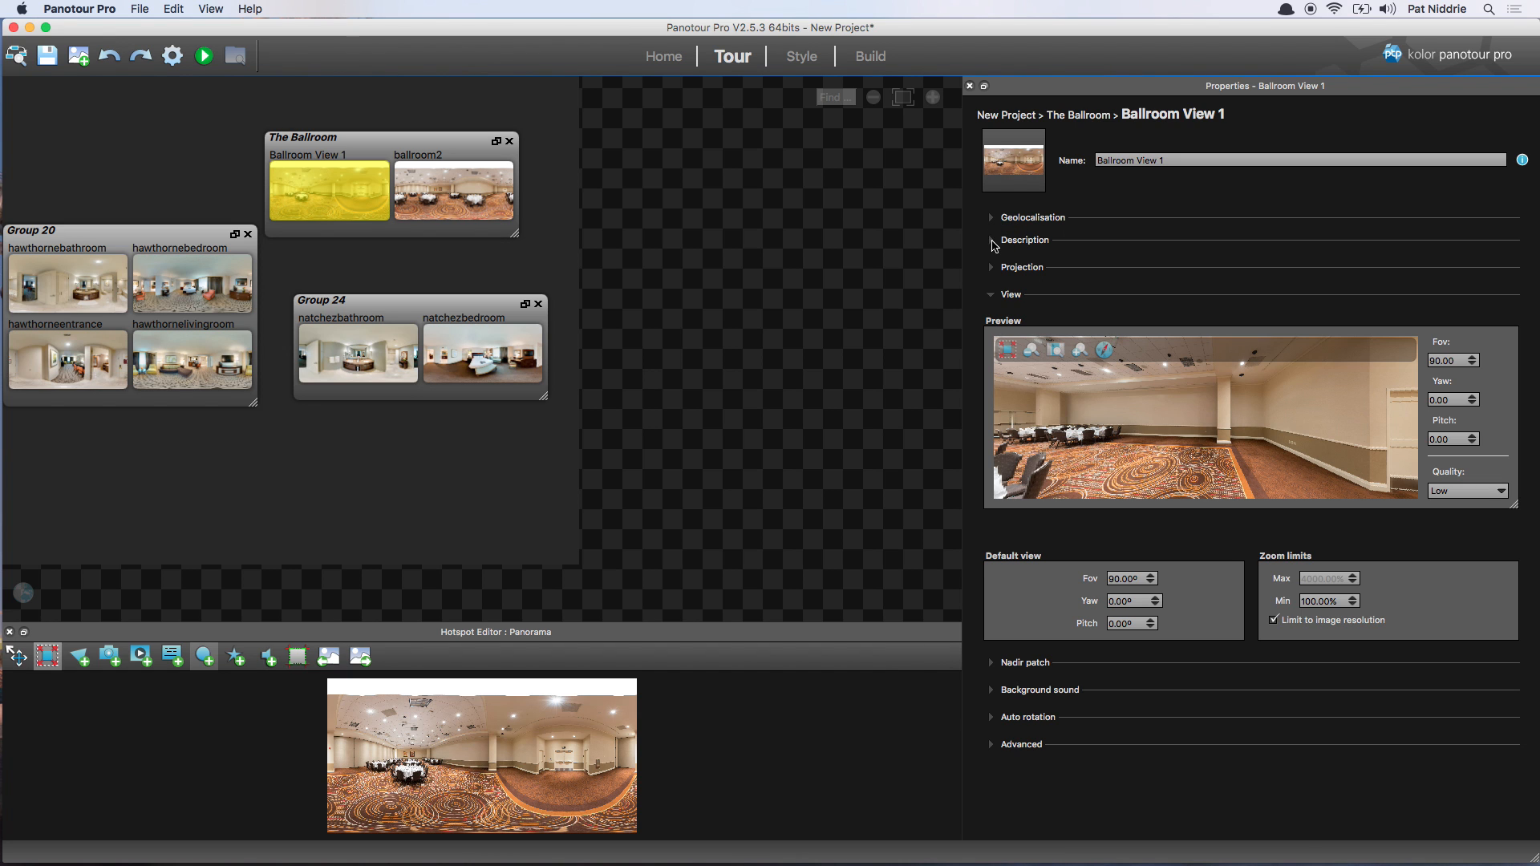
click(993, 241)
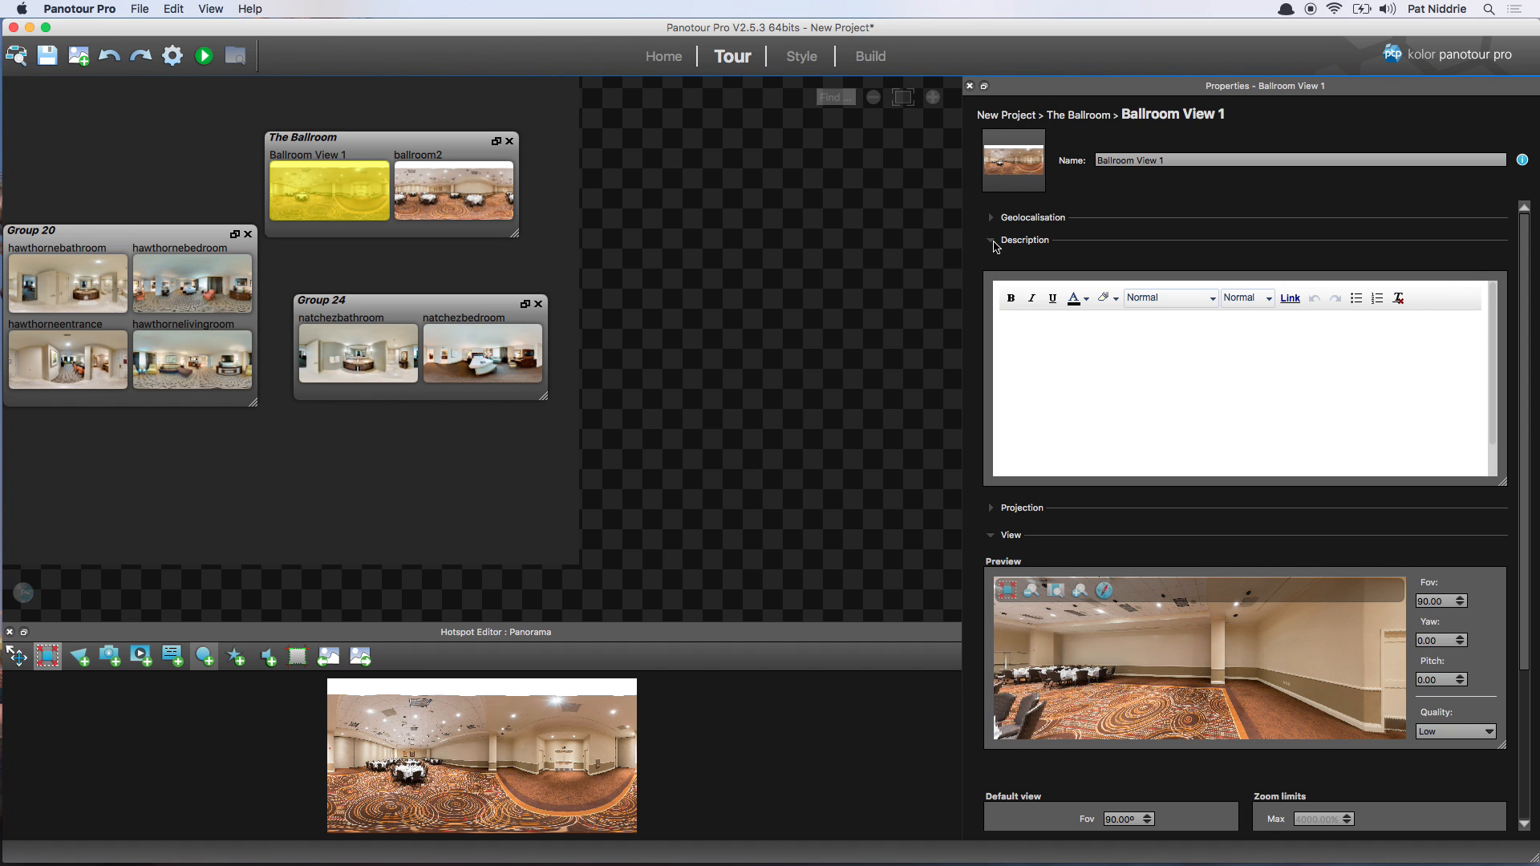
click(994, 242)
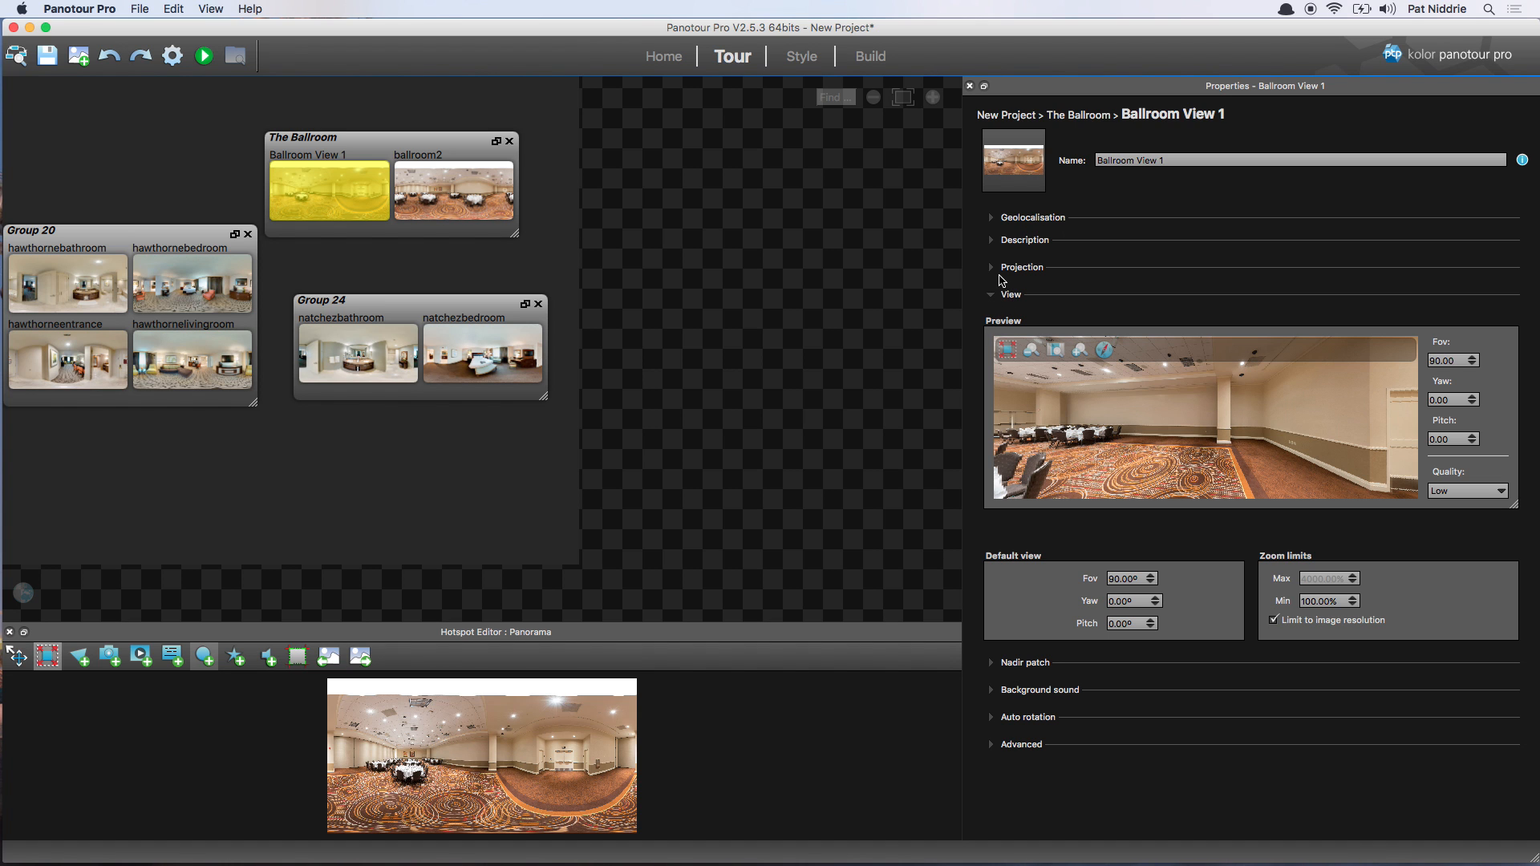
click(995, 270)
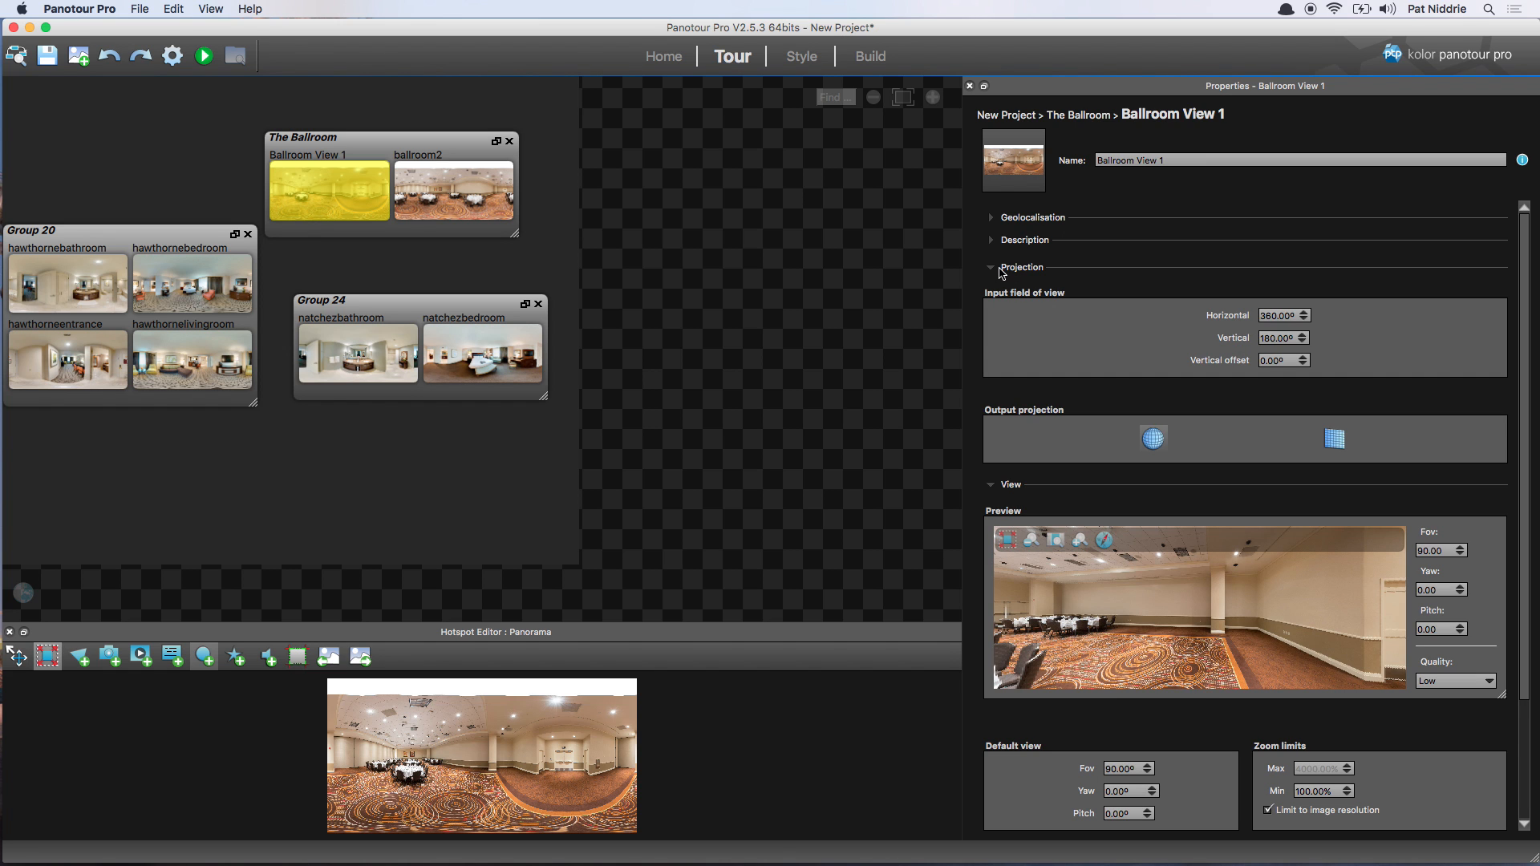
click(994, 270)
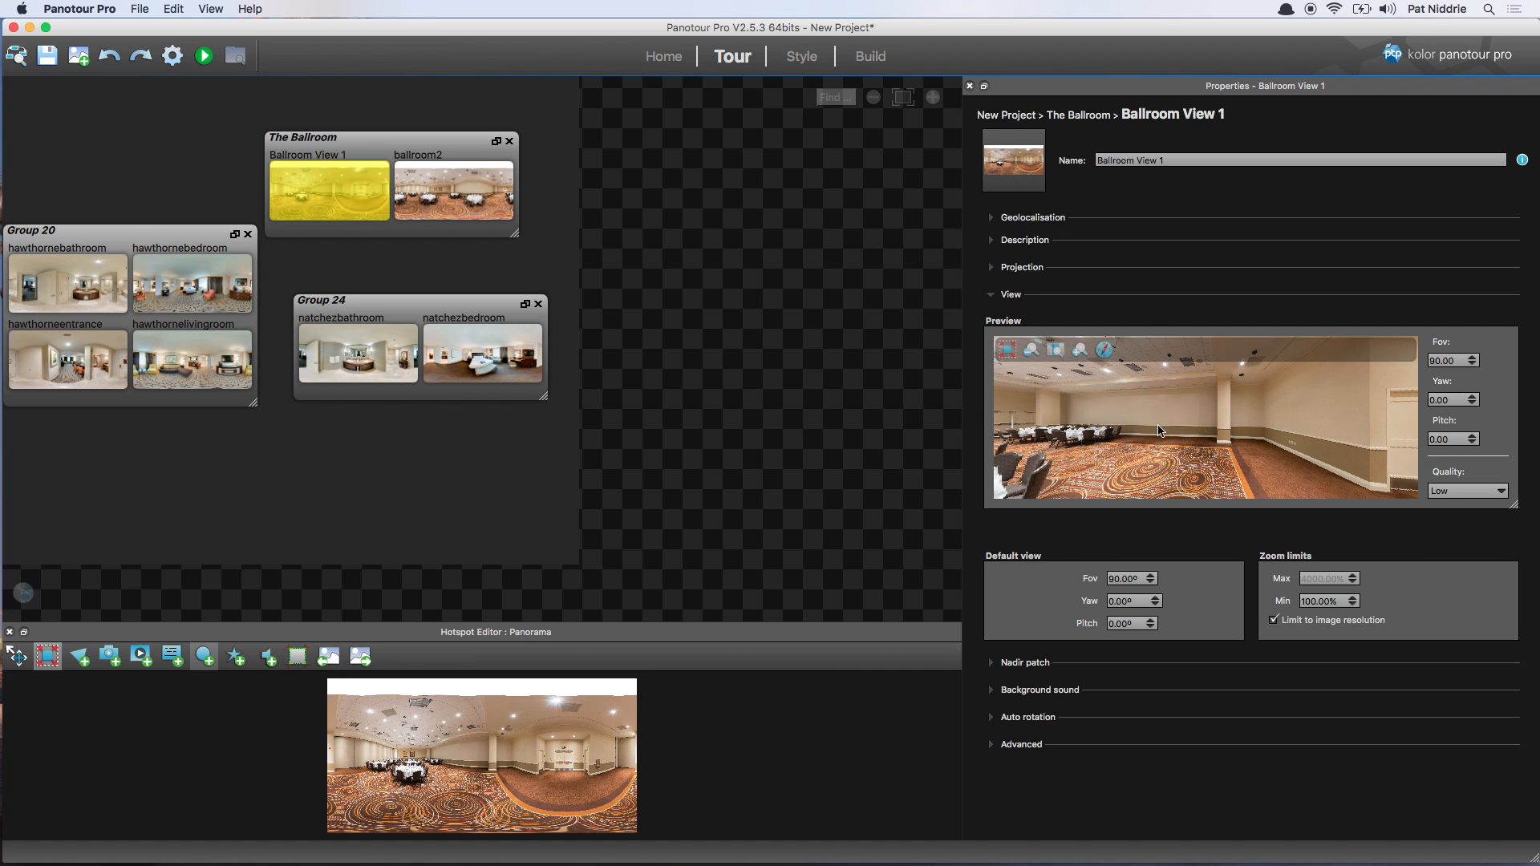
Turn the Ballroom View 1 preview towards the round tables and set its default view yaw to -75°
drag(1170, 447, 1203, 444)
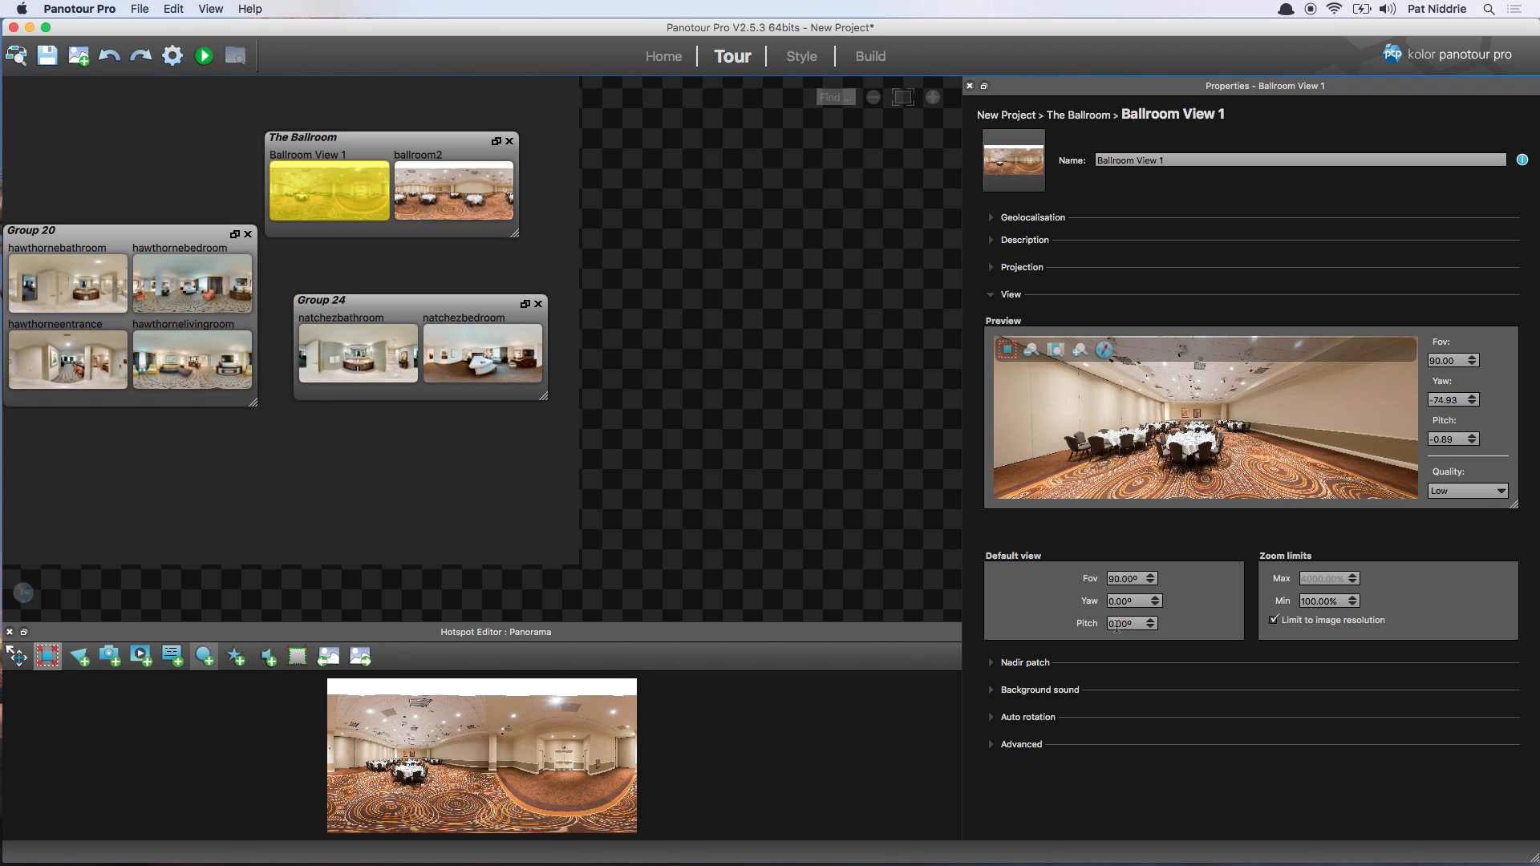
click(1113, 601)
key(Delete)
text(-75)
key(Return)
Set the default field of view to 70° for all eight panoramas at once and select the ballroom2 panorama
super+click(472, 197)
super+click(429, 361)
super+click(378, 348)
super+click(172, 375)
super+click(100, 368)
super+click(93, 275)
super+click(175, 290)
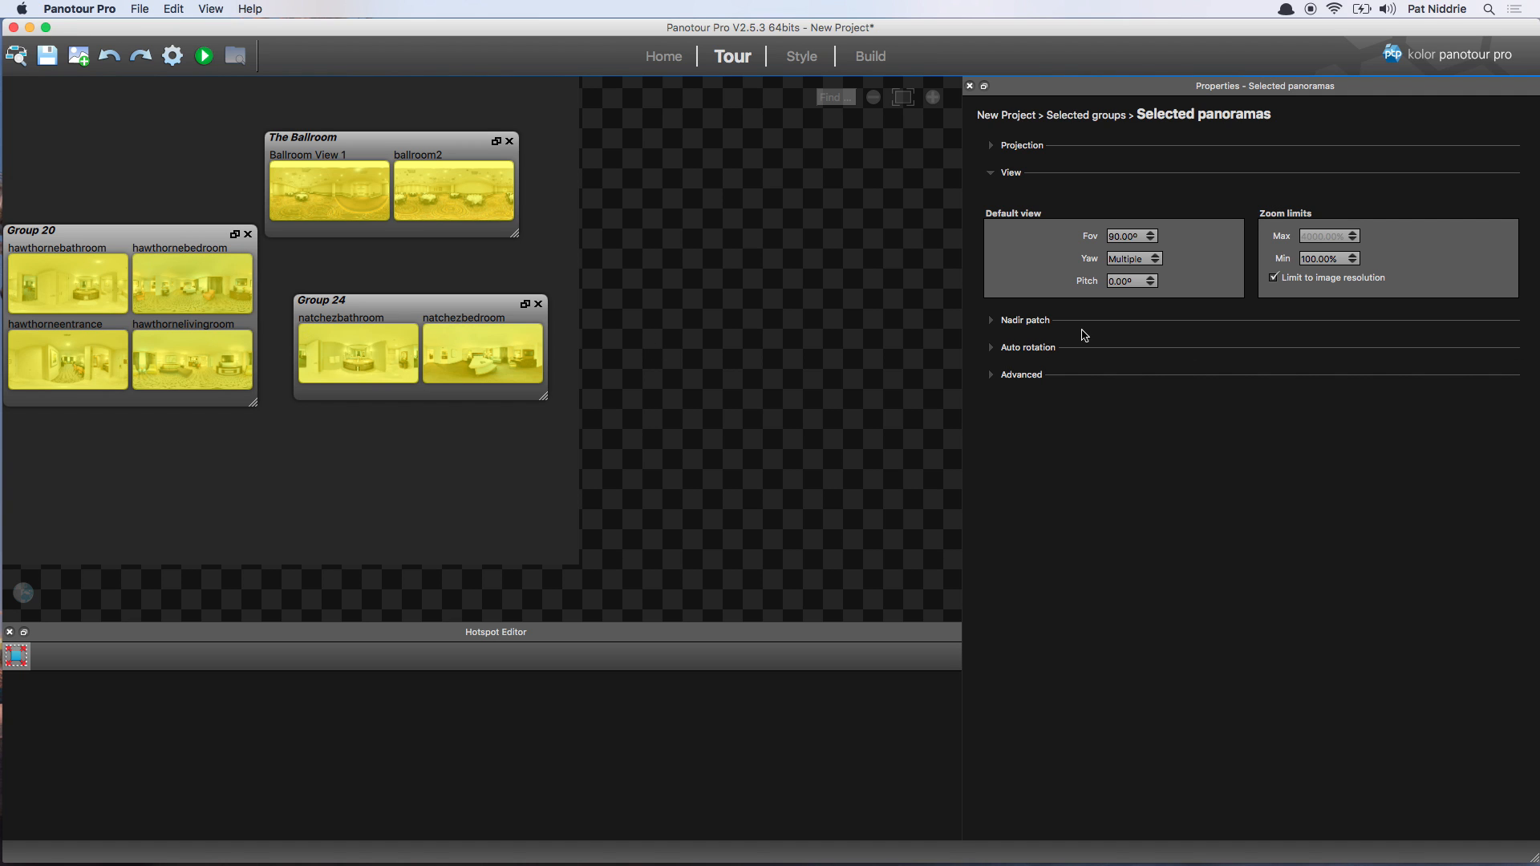
click(1121, 234)
text(7)
key(Return)
click(473, 273)
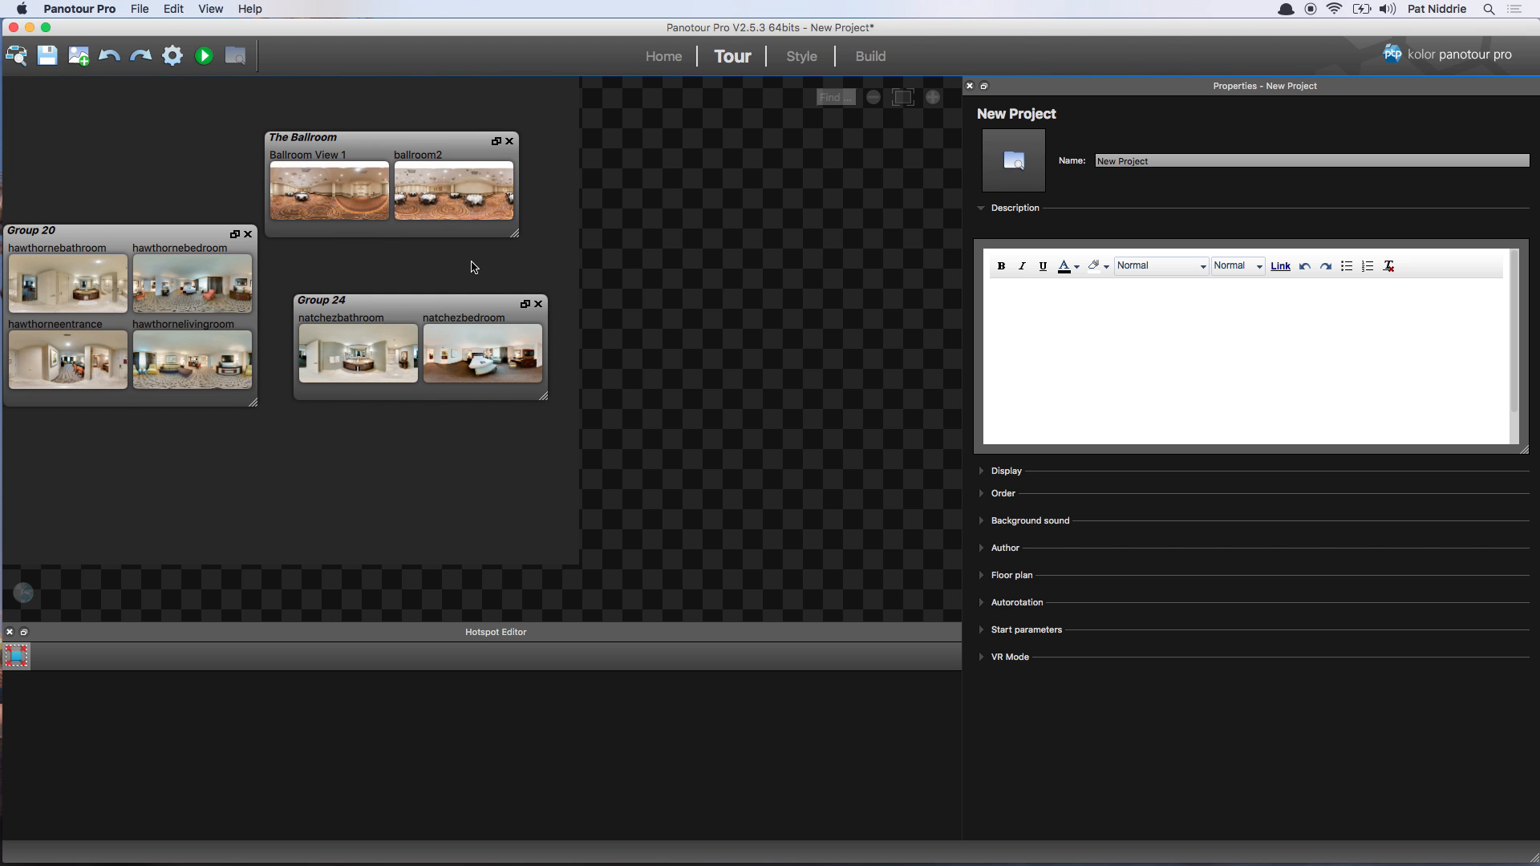
click(456, 194)
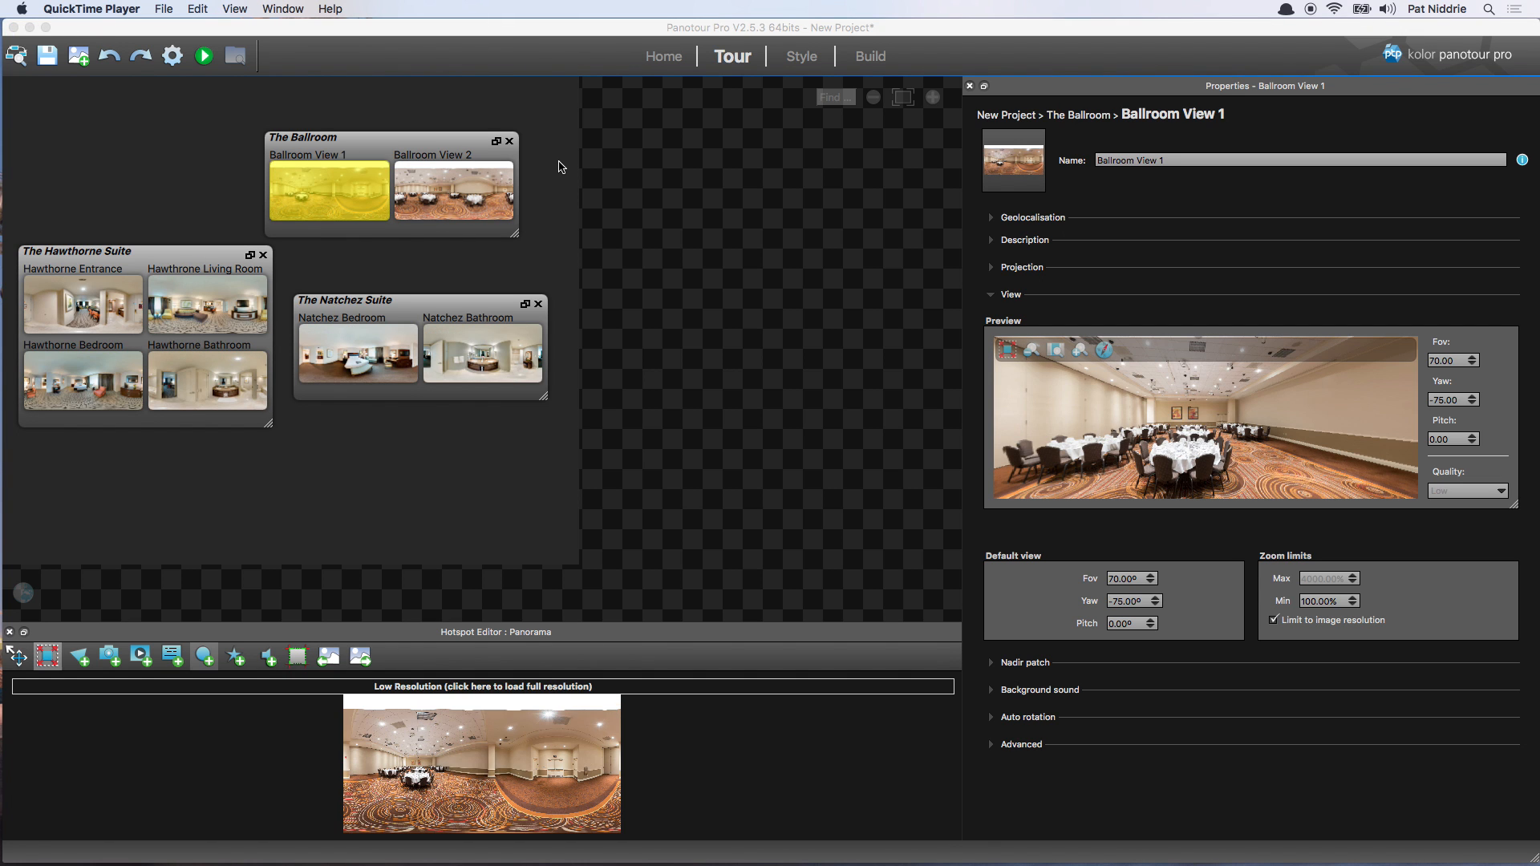
Examine the nadir patch and advanced settings of the Ballroom View 1 panorama
click(992, 666)
scroll(1029, 686, down, 2)
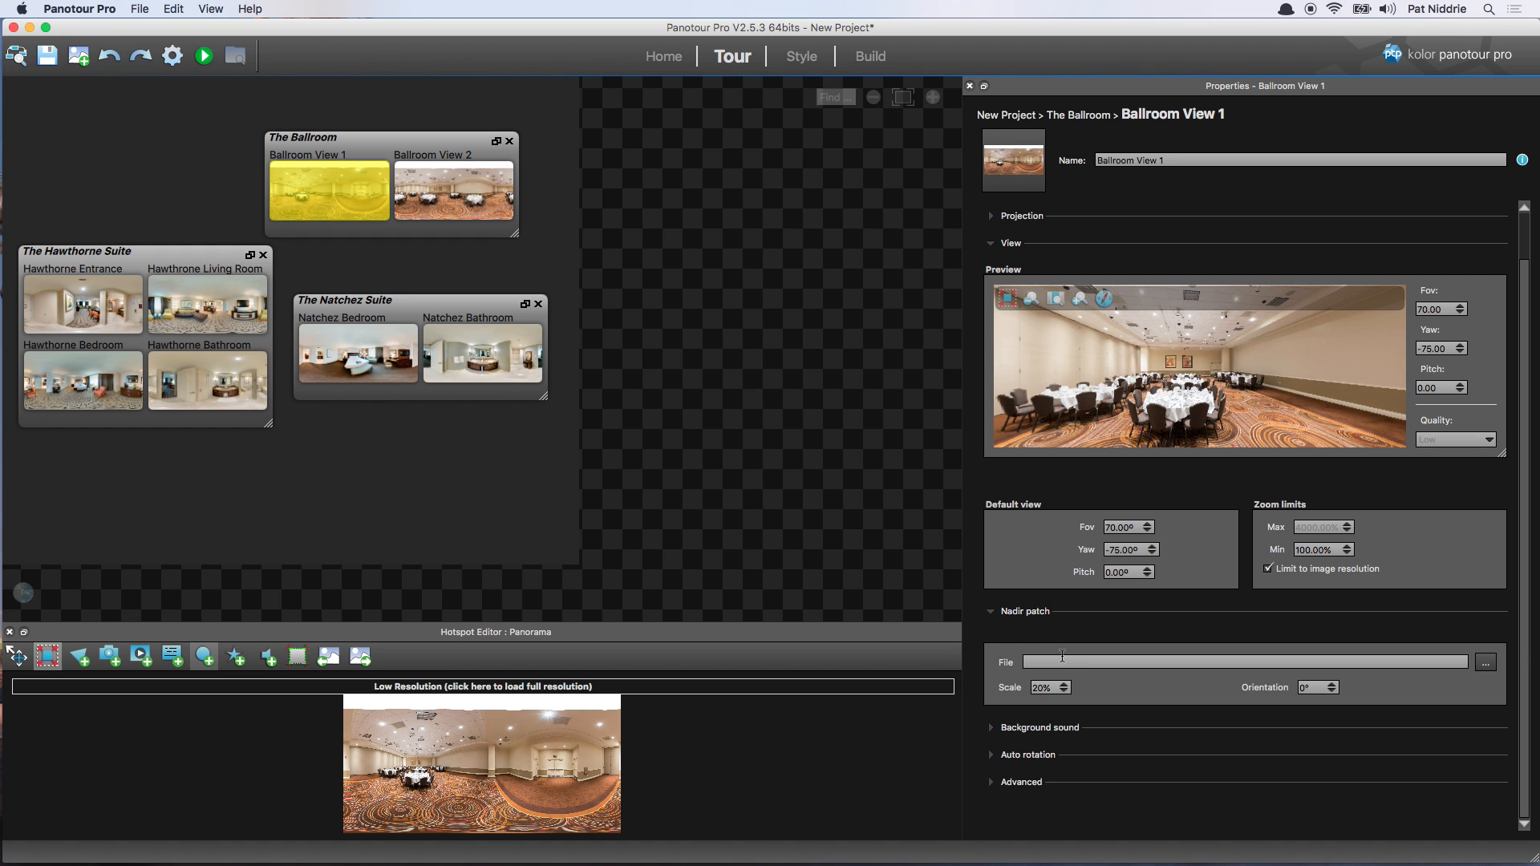
click(993, 611)
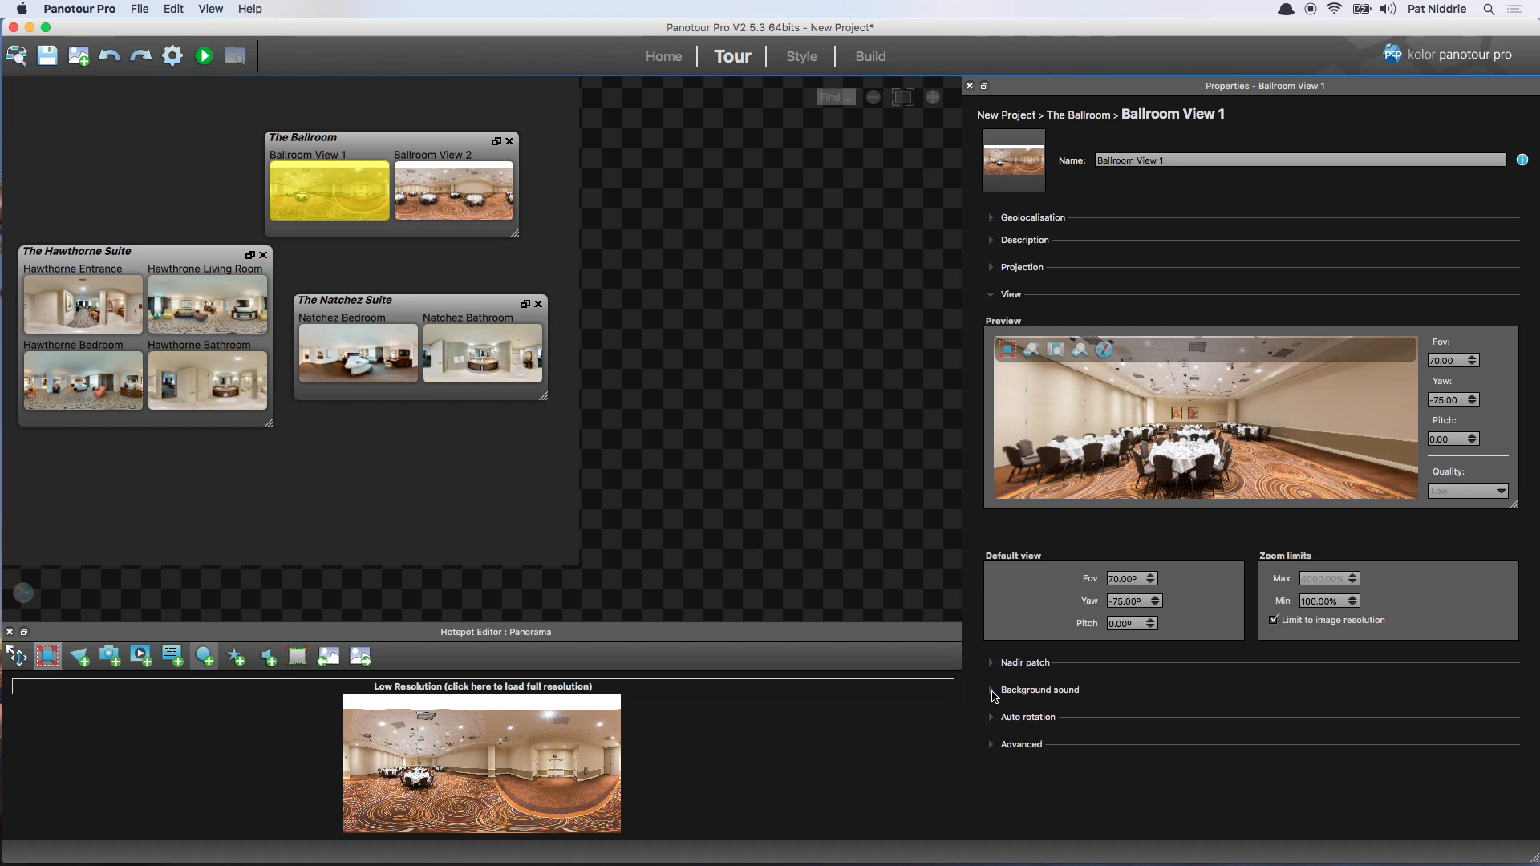
click(994, 746)
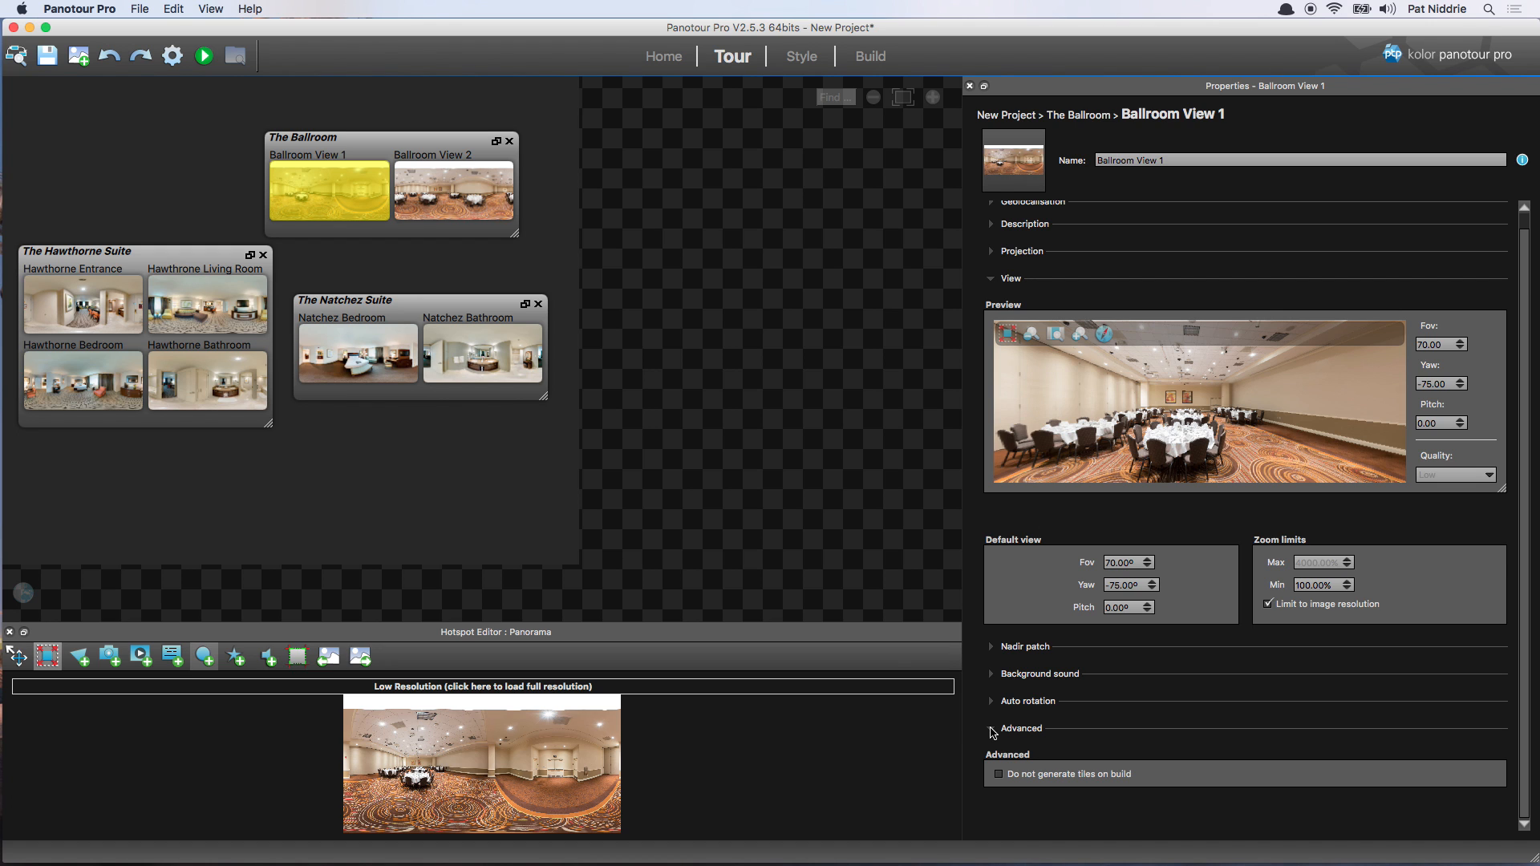
click(993, 730)
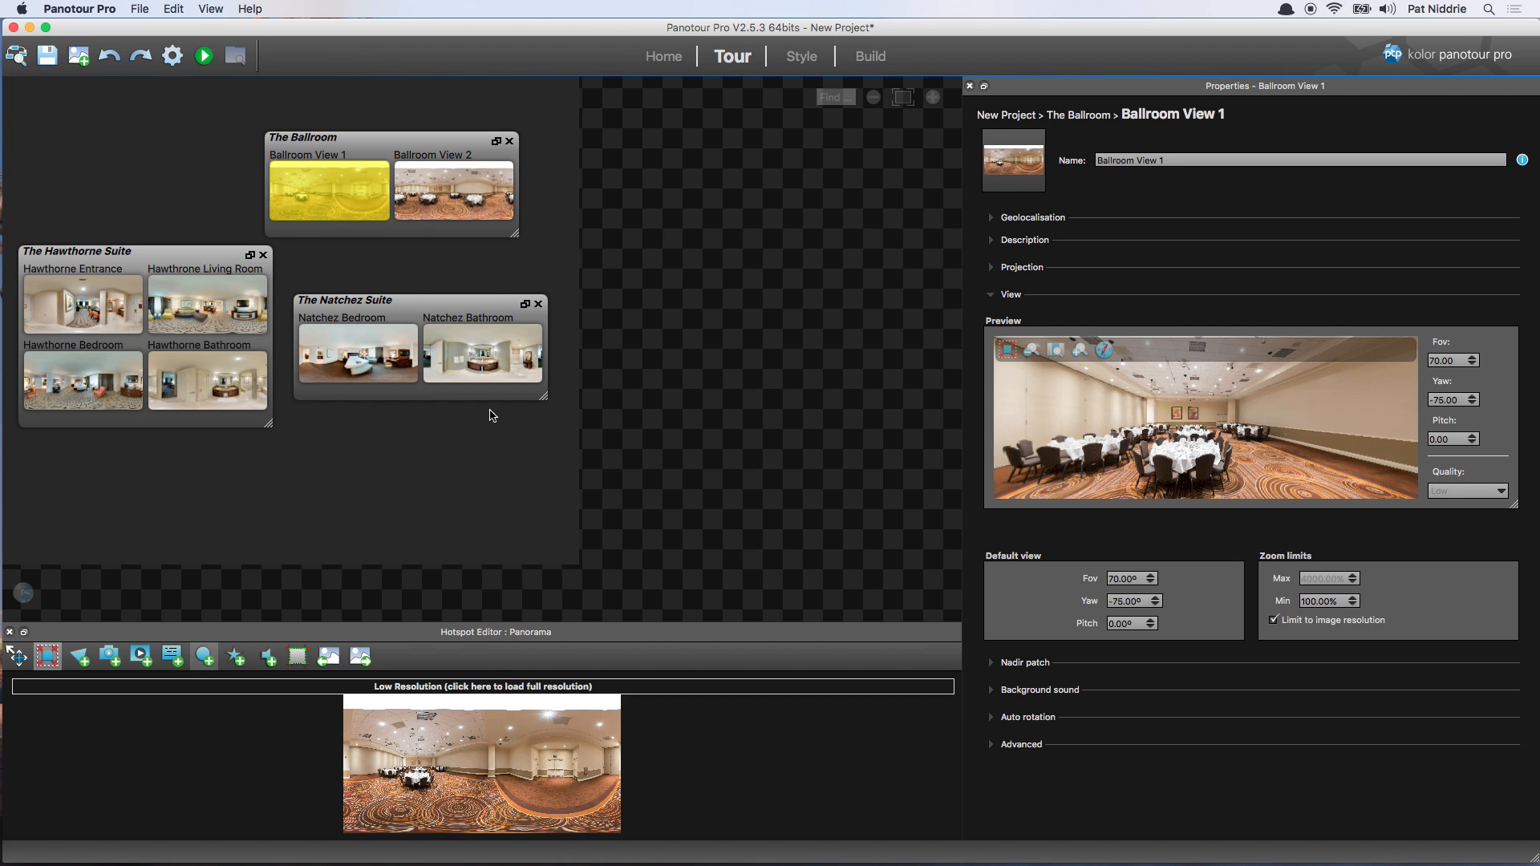
Switch to Chrome, follow the bathroom hotspot in the sample tour, and return to Panotour Pro to select the Natchez Bedroom panorama
key(super+Tab)
key(super+Tab)
drag(608, 490, 589, 458)
click(554, 455)
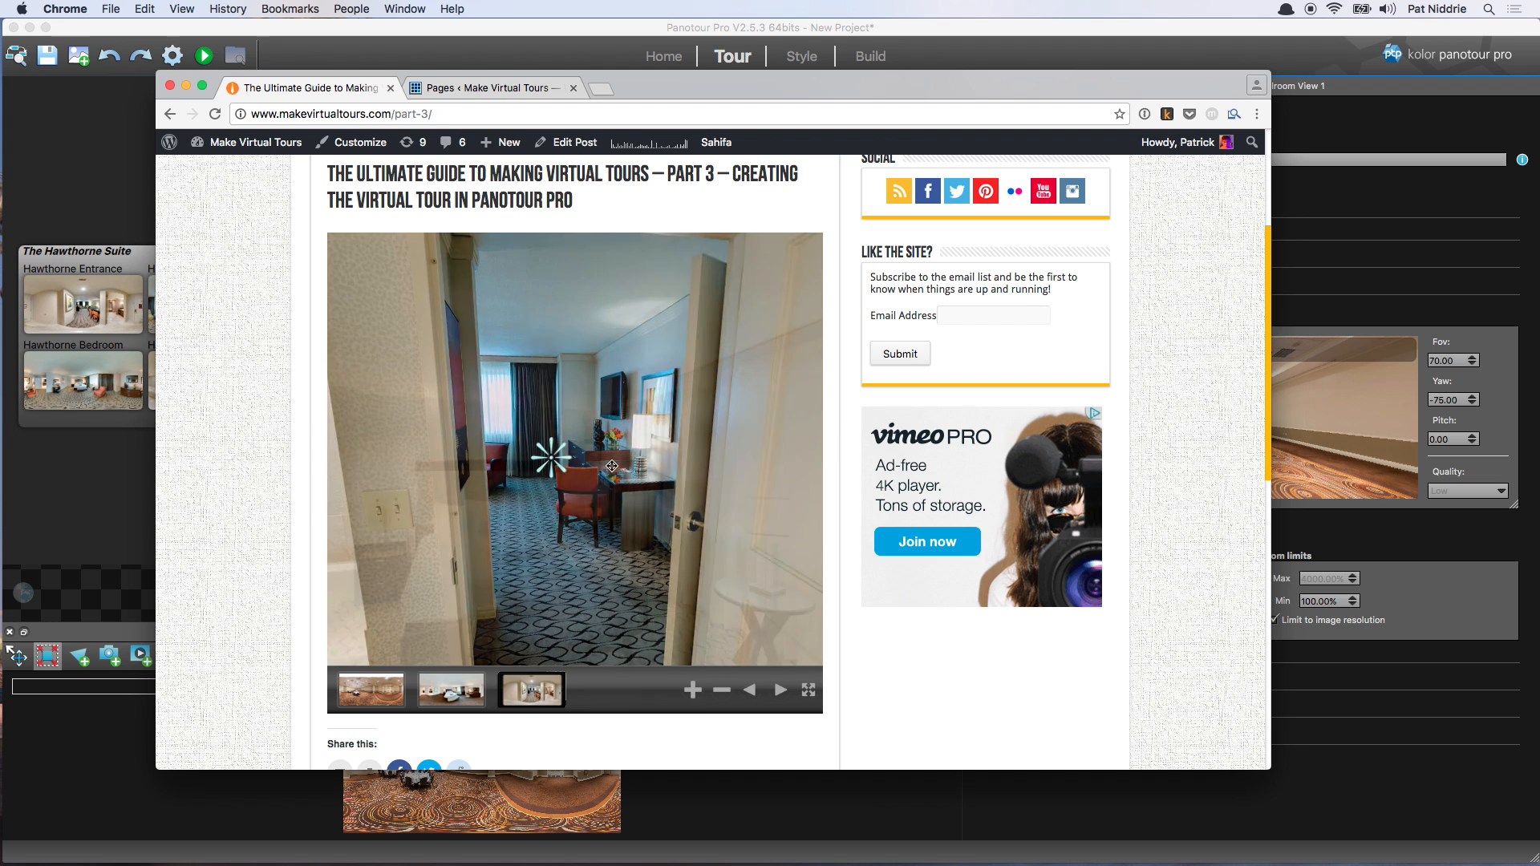
click(125, 191)
click(377, 392)
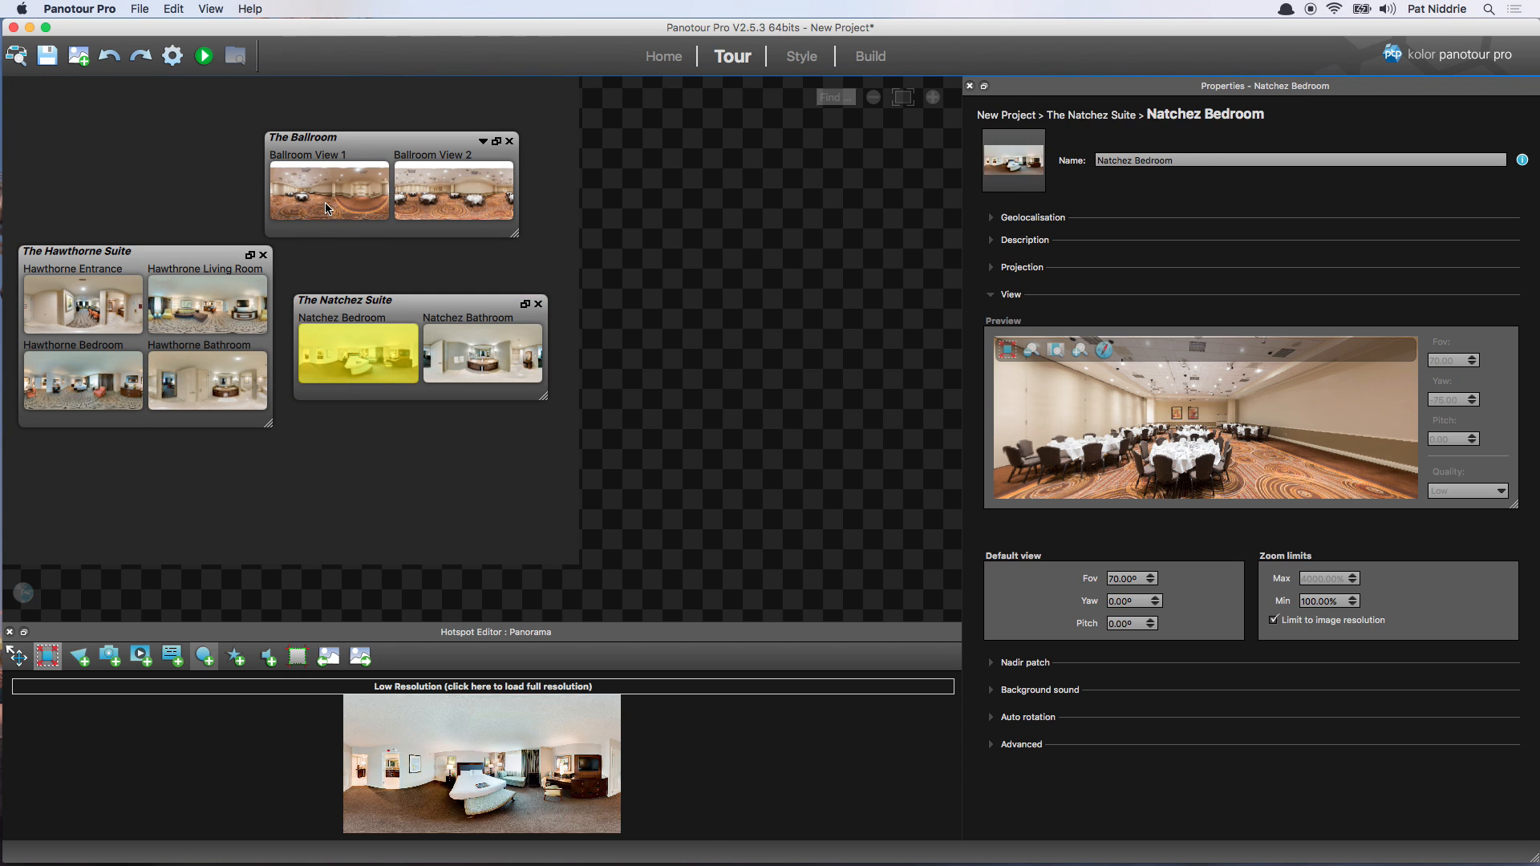
Enlarge the hotspot editor and place a point hotspot beside the distant tables in Ballroom View 1, linking it to the Ballroom View 2 panorama
click(326, 204)
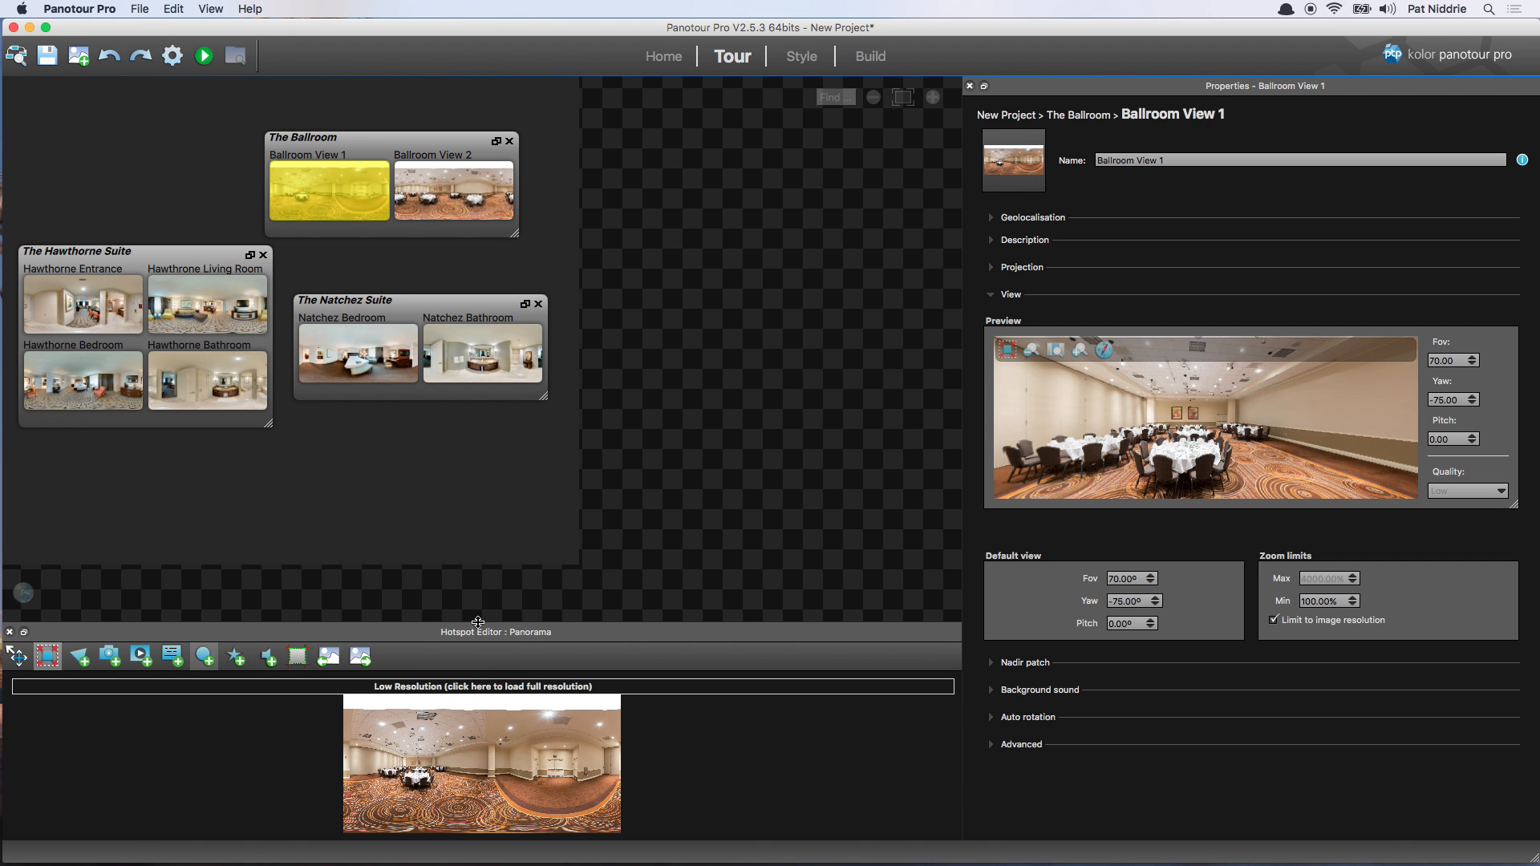
drag(479, 620, 481, 406)
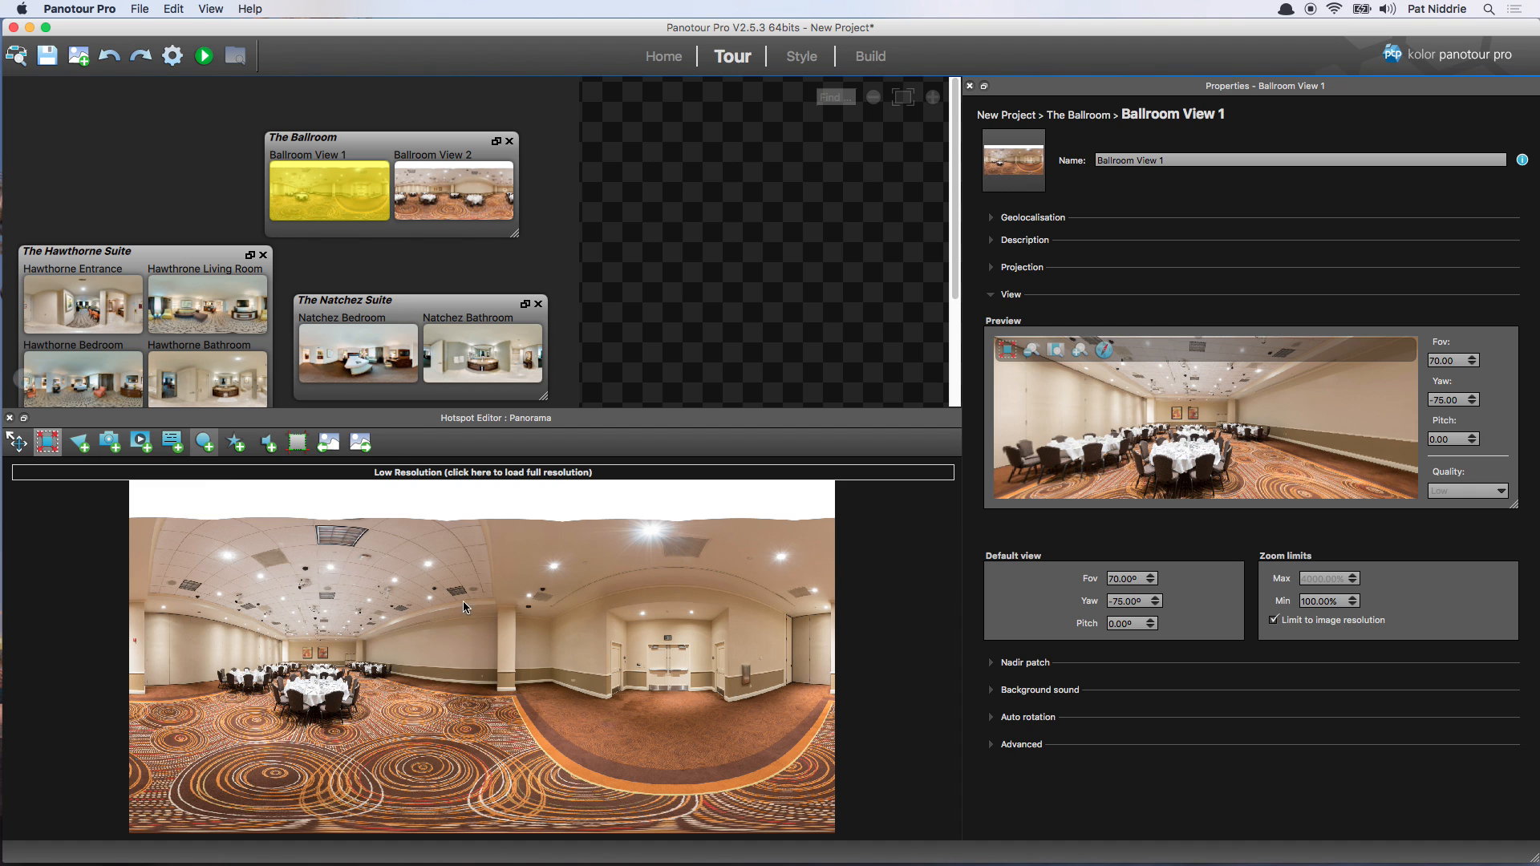
click(205, 444)
click(350, 671)
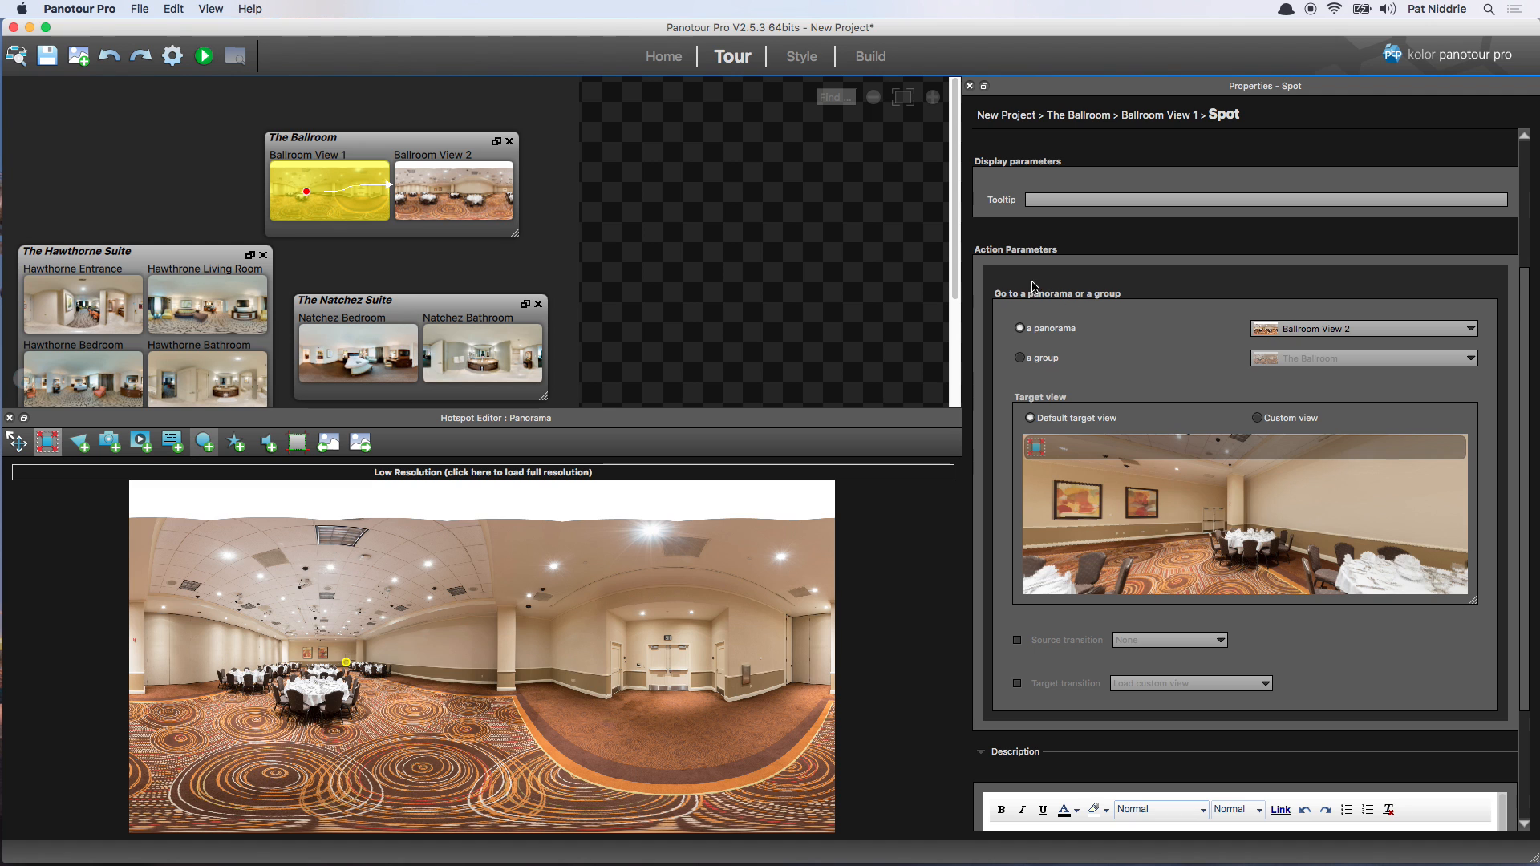
click(1334, 329)
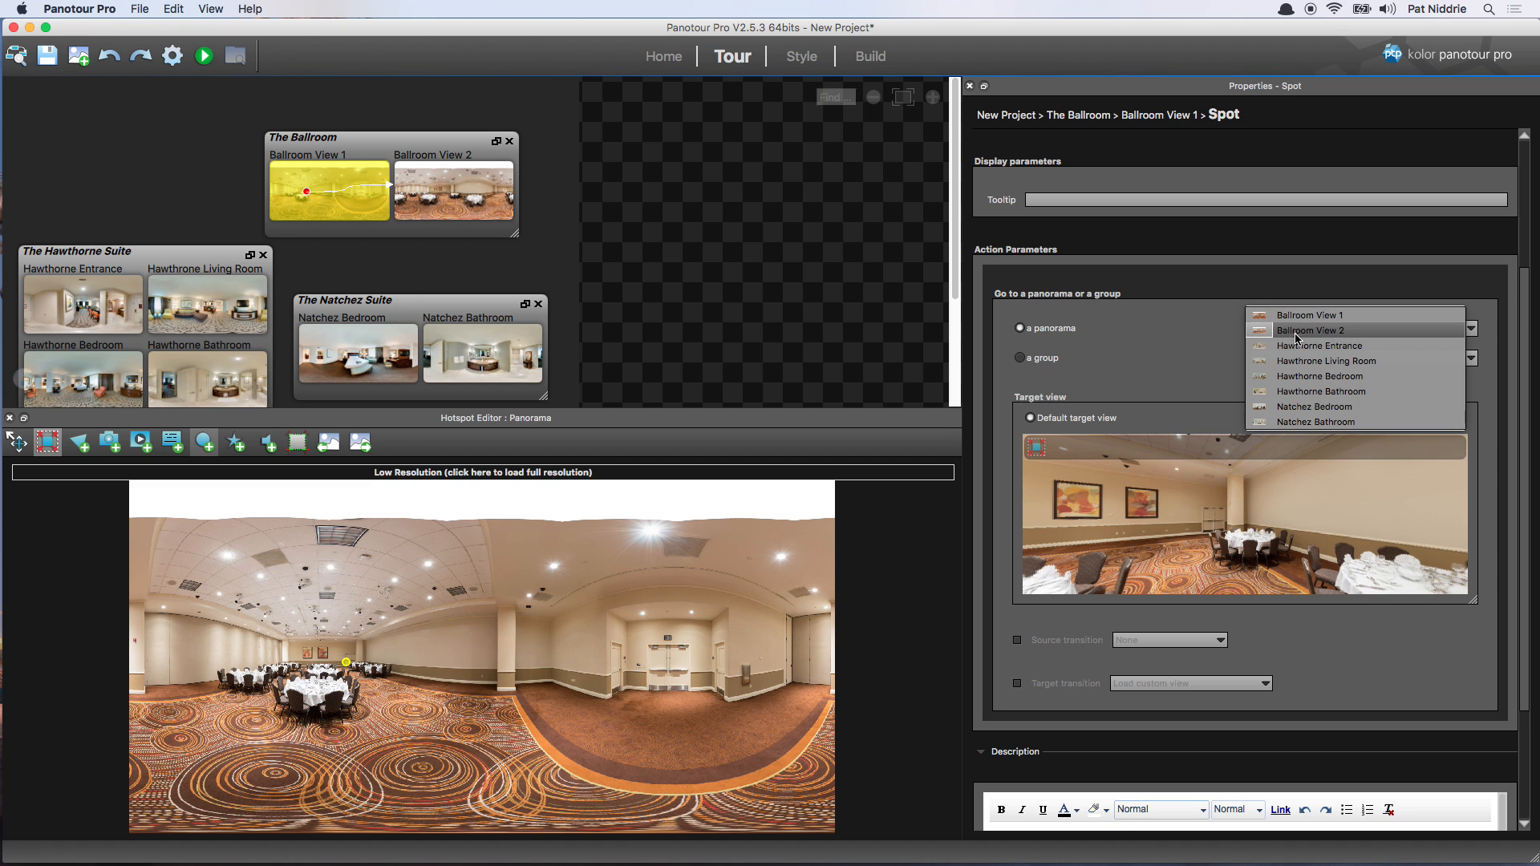
click(1297, 331)
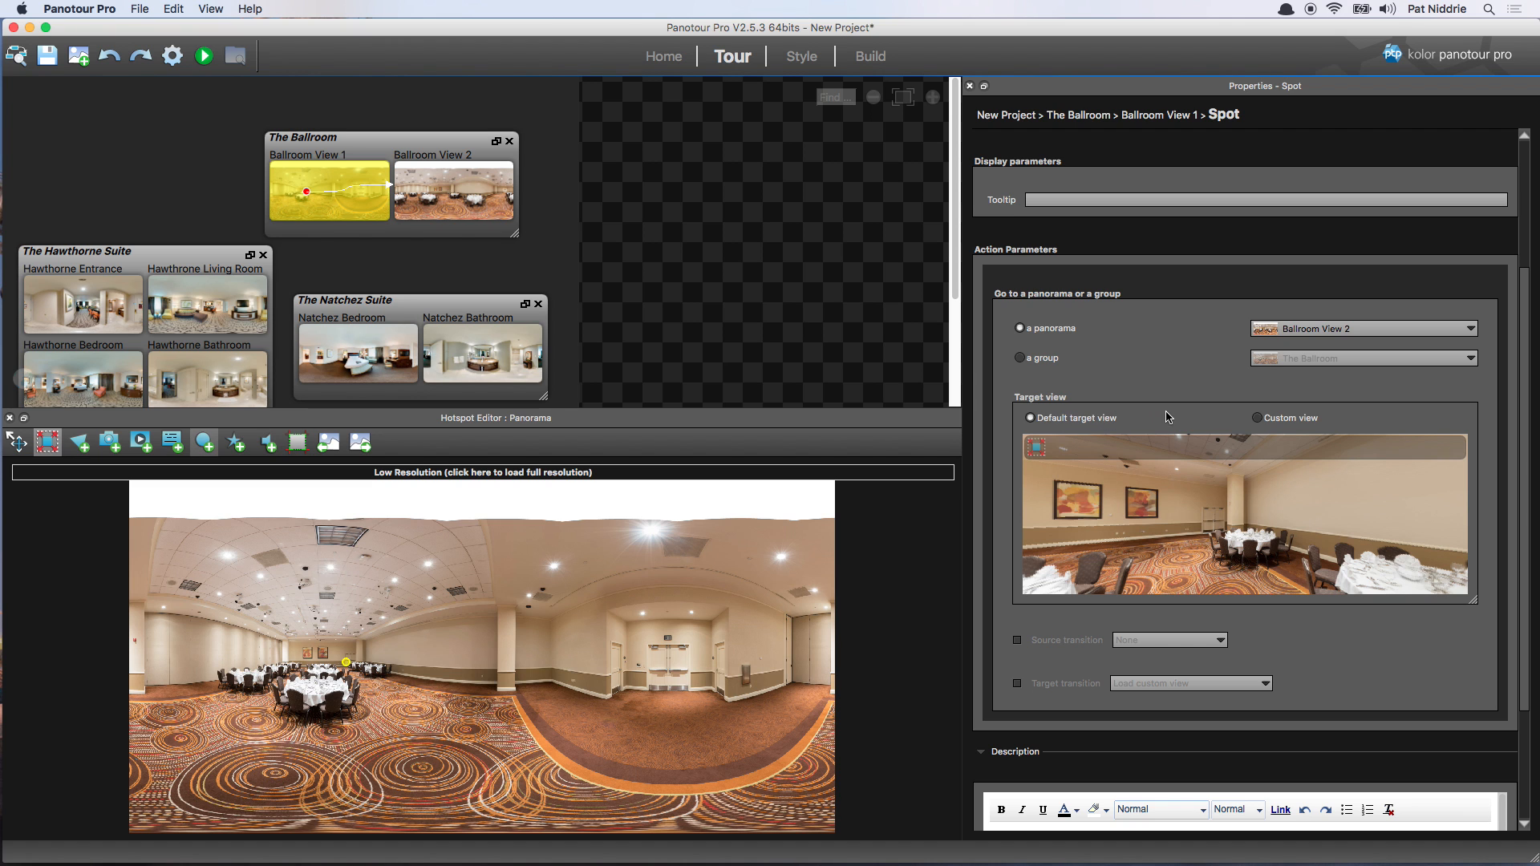
Set the tooltip of the Ballroom View 1 hotspot to "Ballroom View 2"
scroll(1507, 504, down, 4)
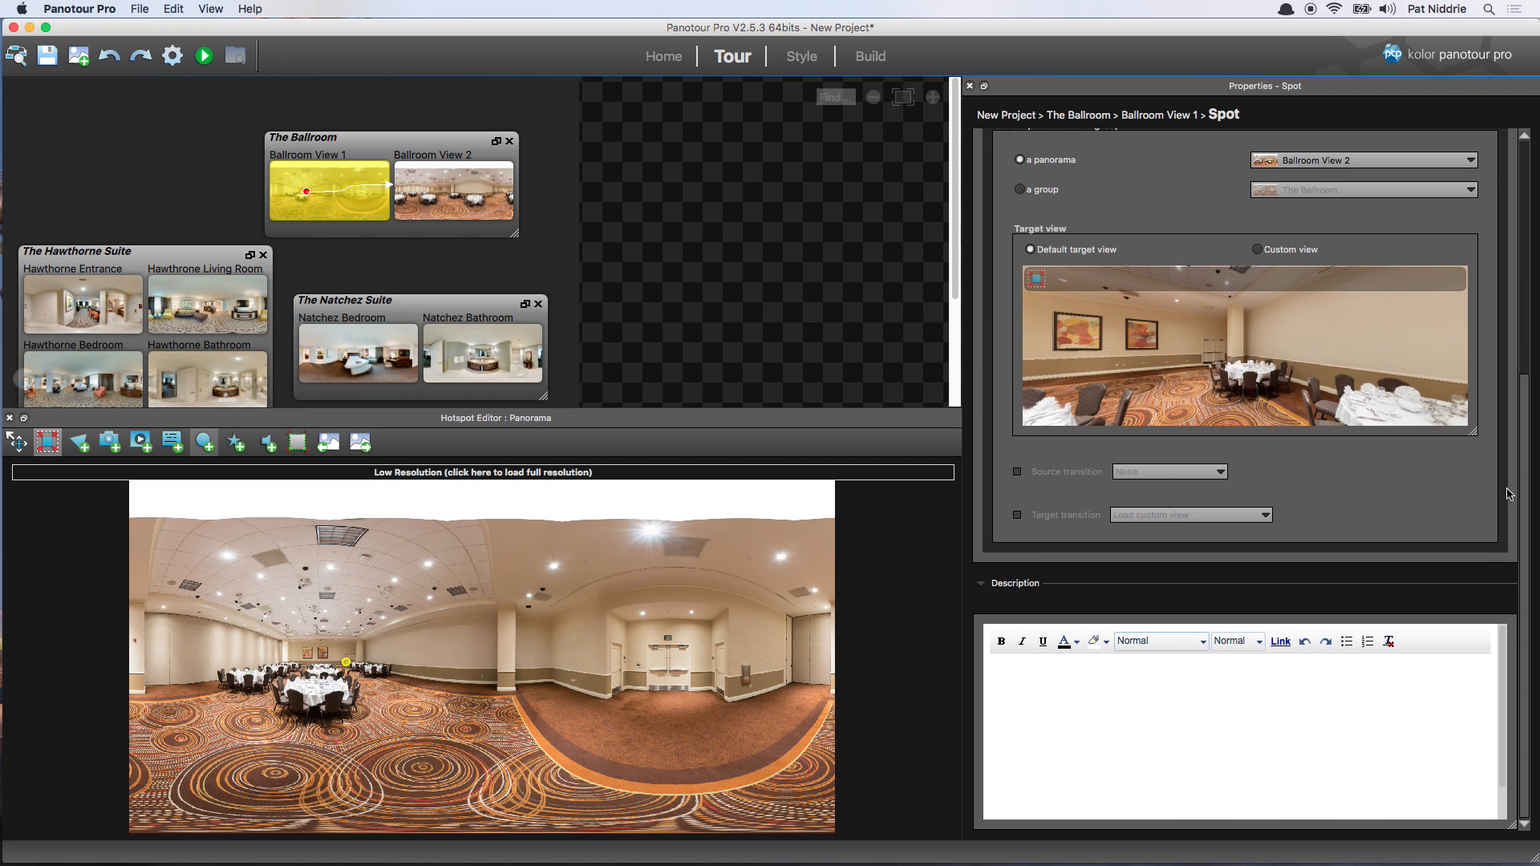
scroll(1284, 418, up, 9)
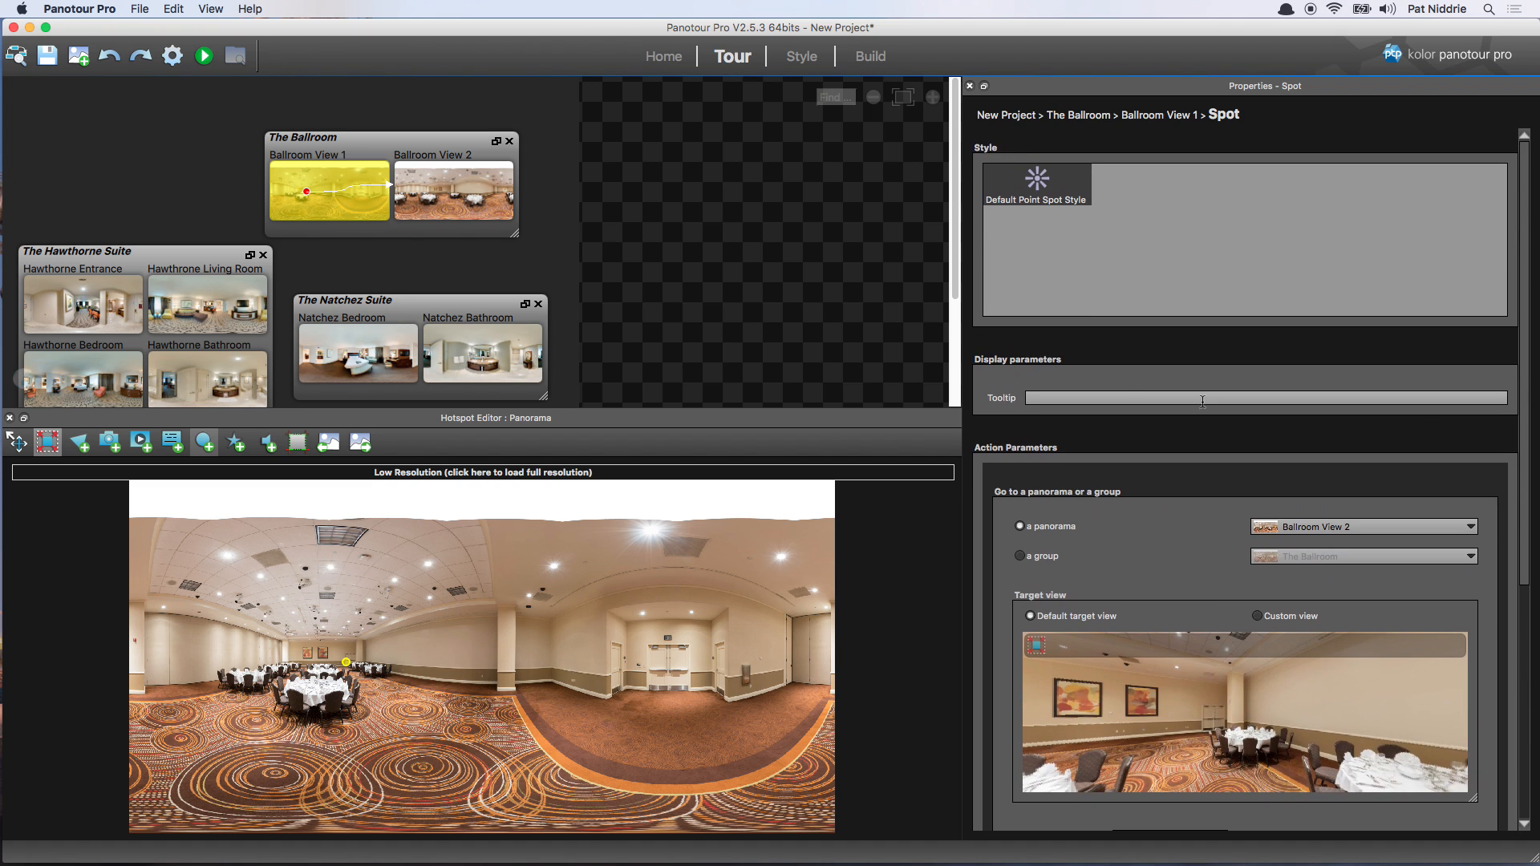
click(1045, 399)
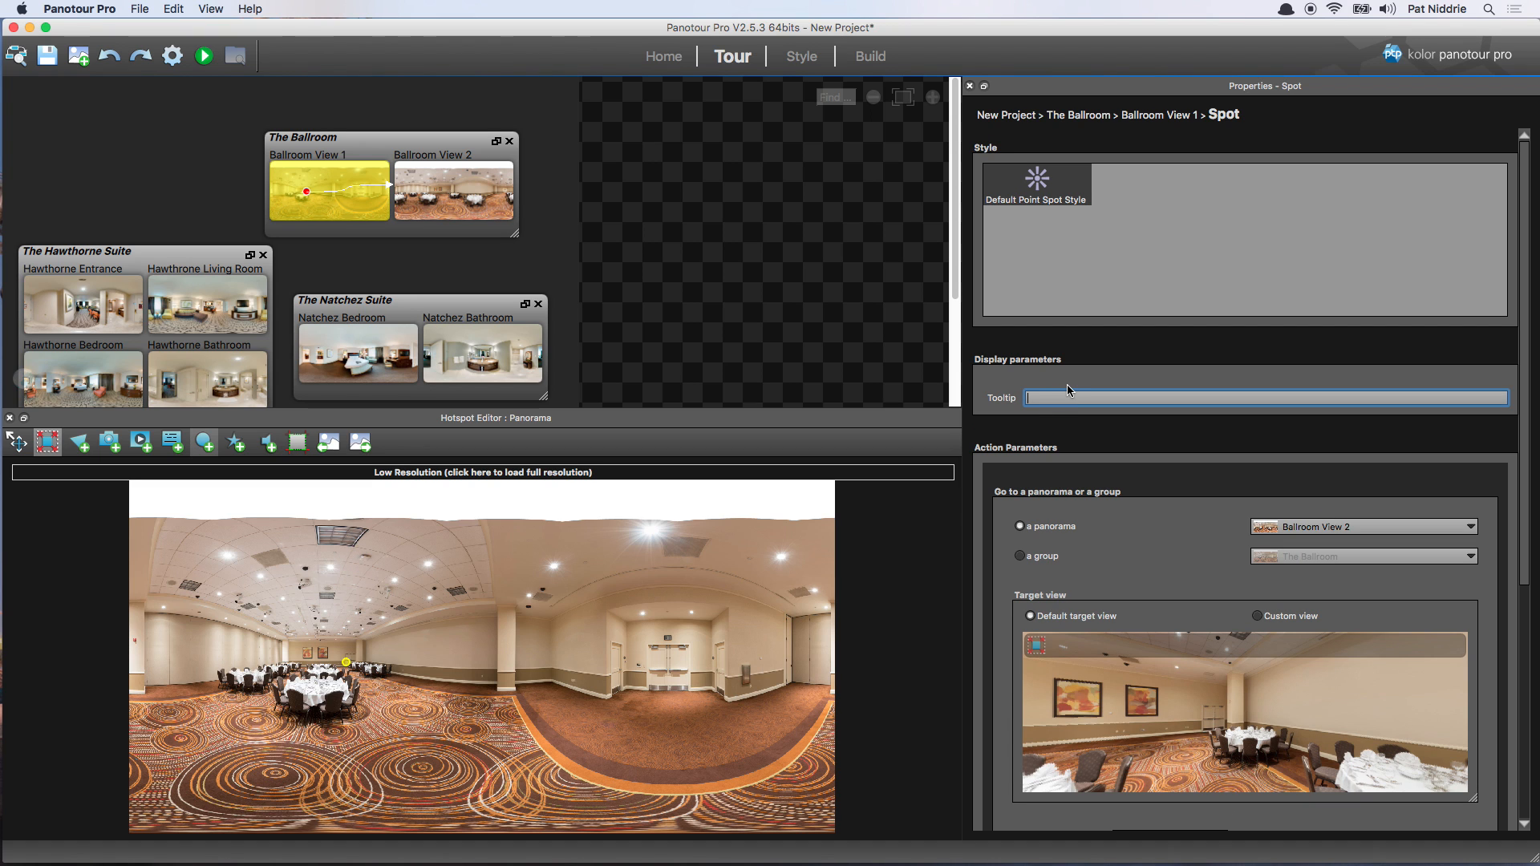
text(Ballroom View 2)
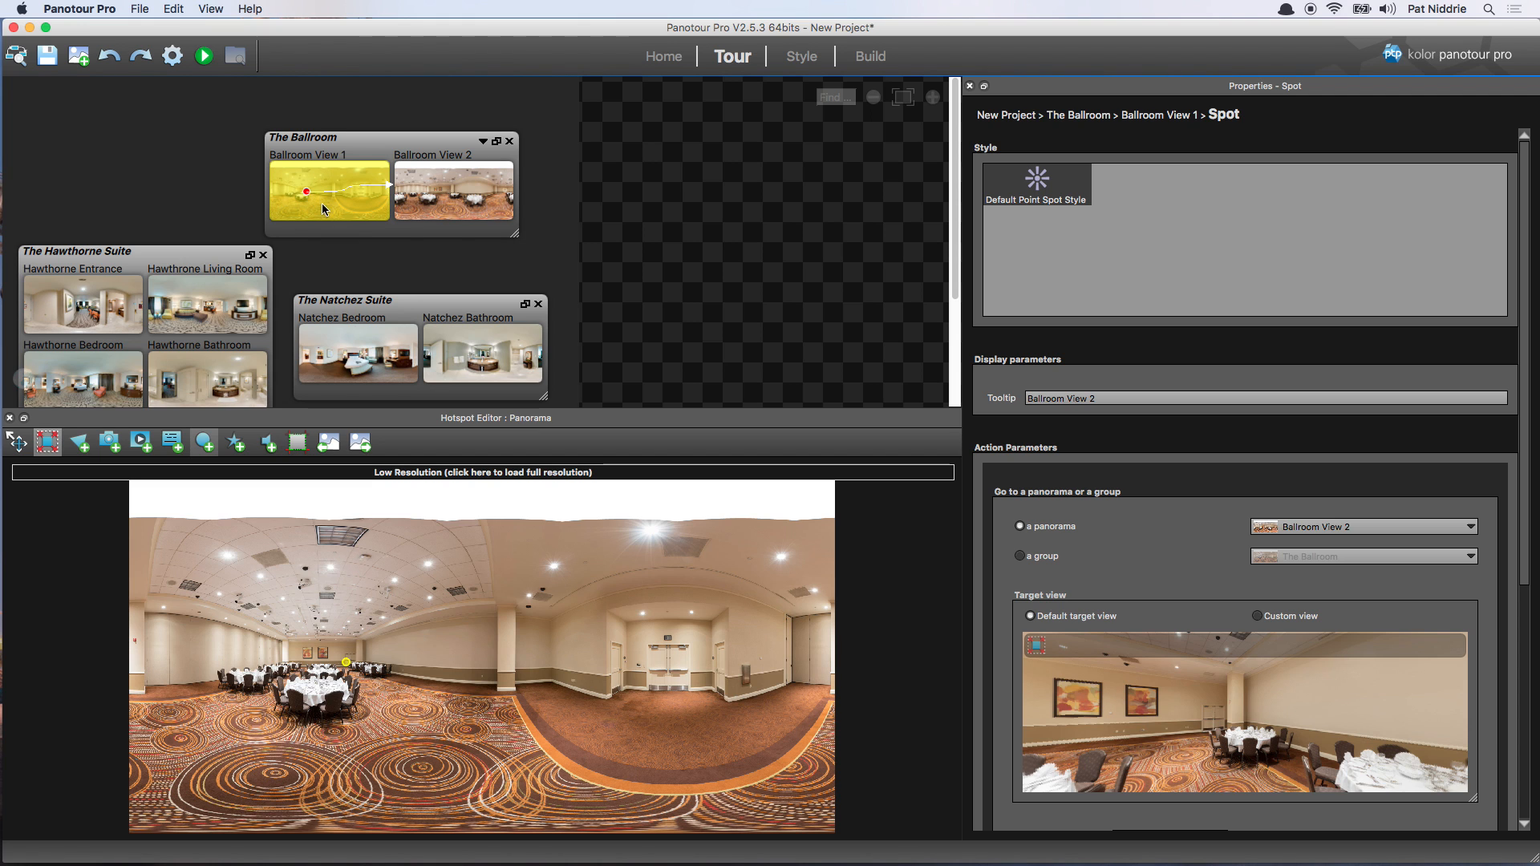
Place a point hotspot by the distant doors in Ballroom View 2, targeting Ballroom View 1, and give it the tooltip "Ballroom View 2"
click(440, 195)
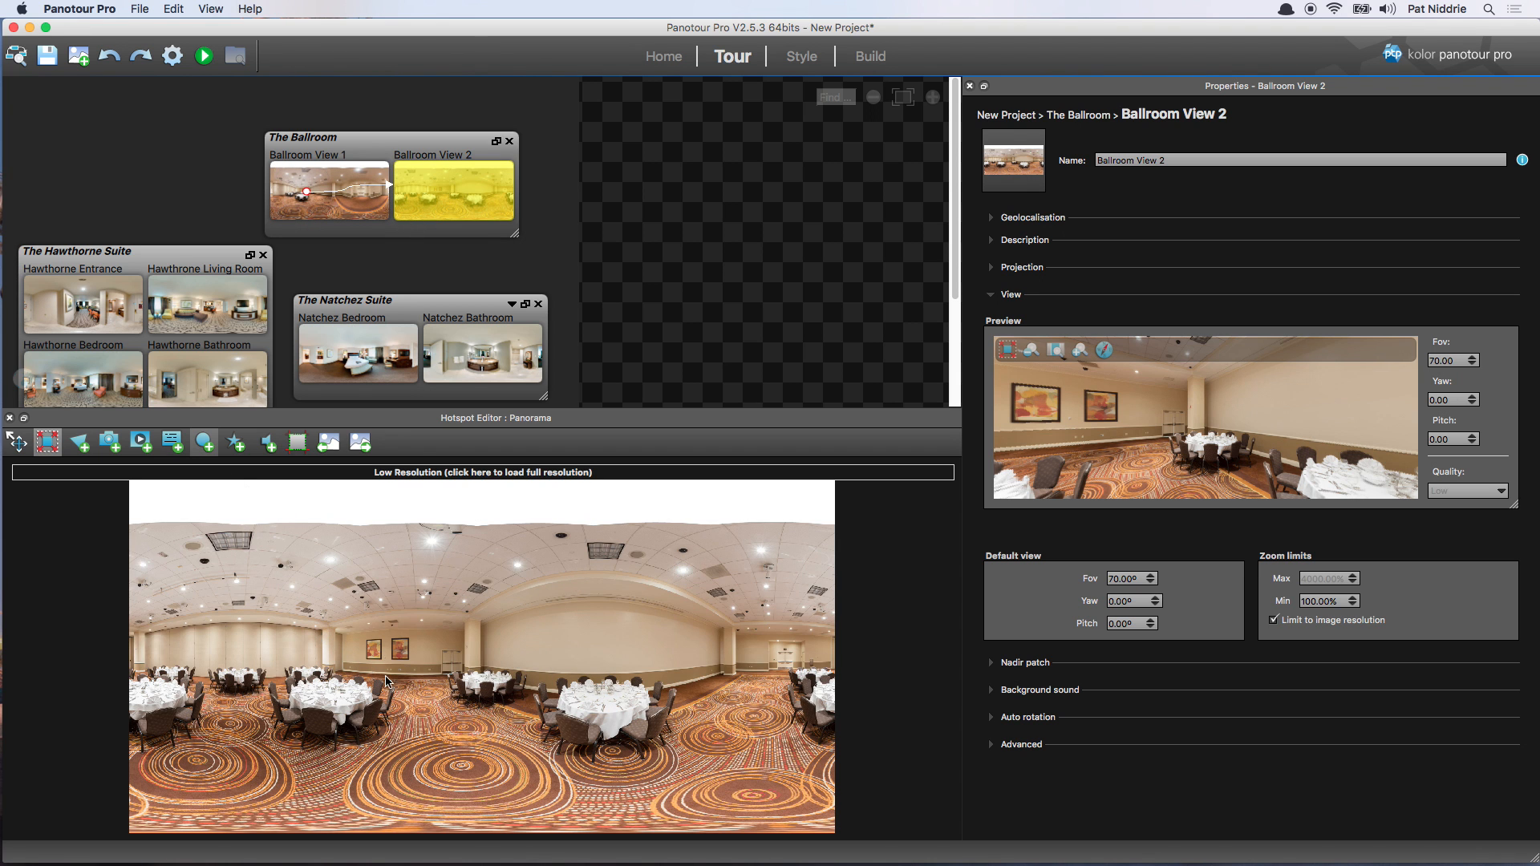
click(775, 665)
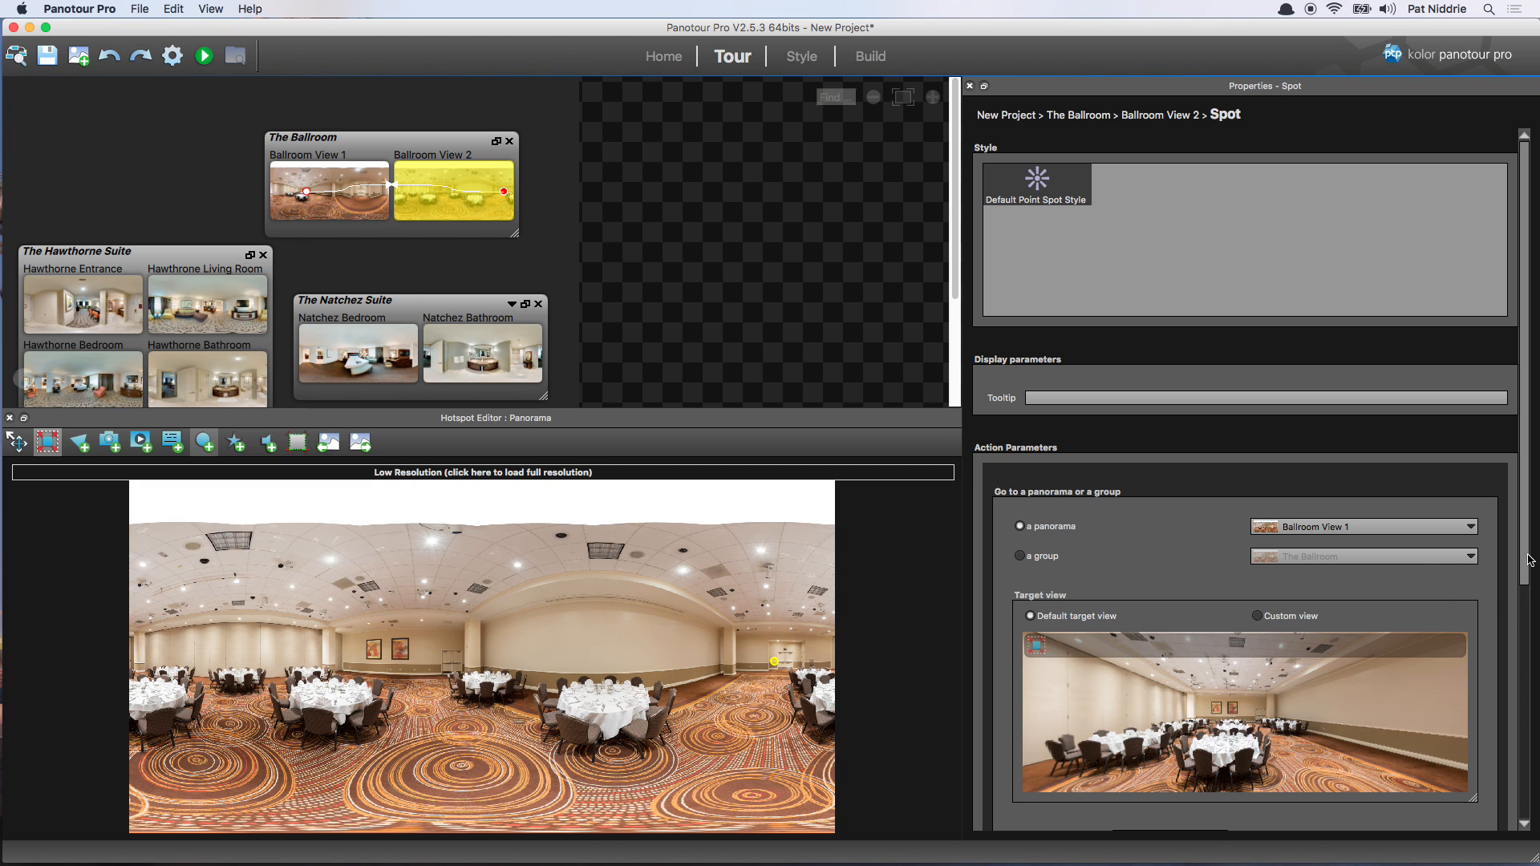
click(1453, 532)
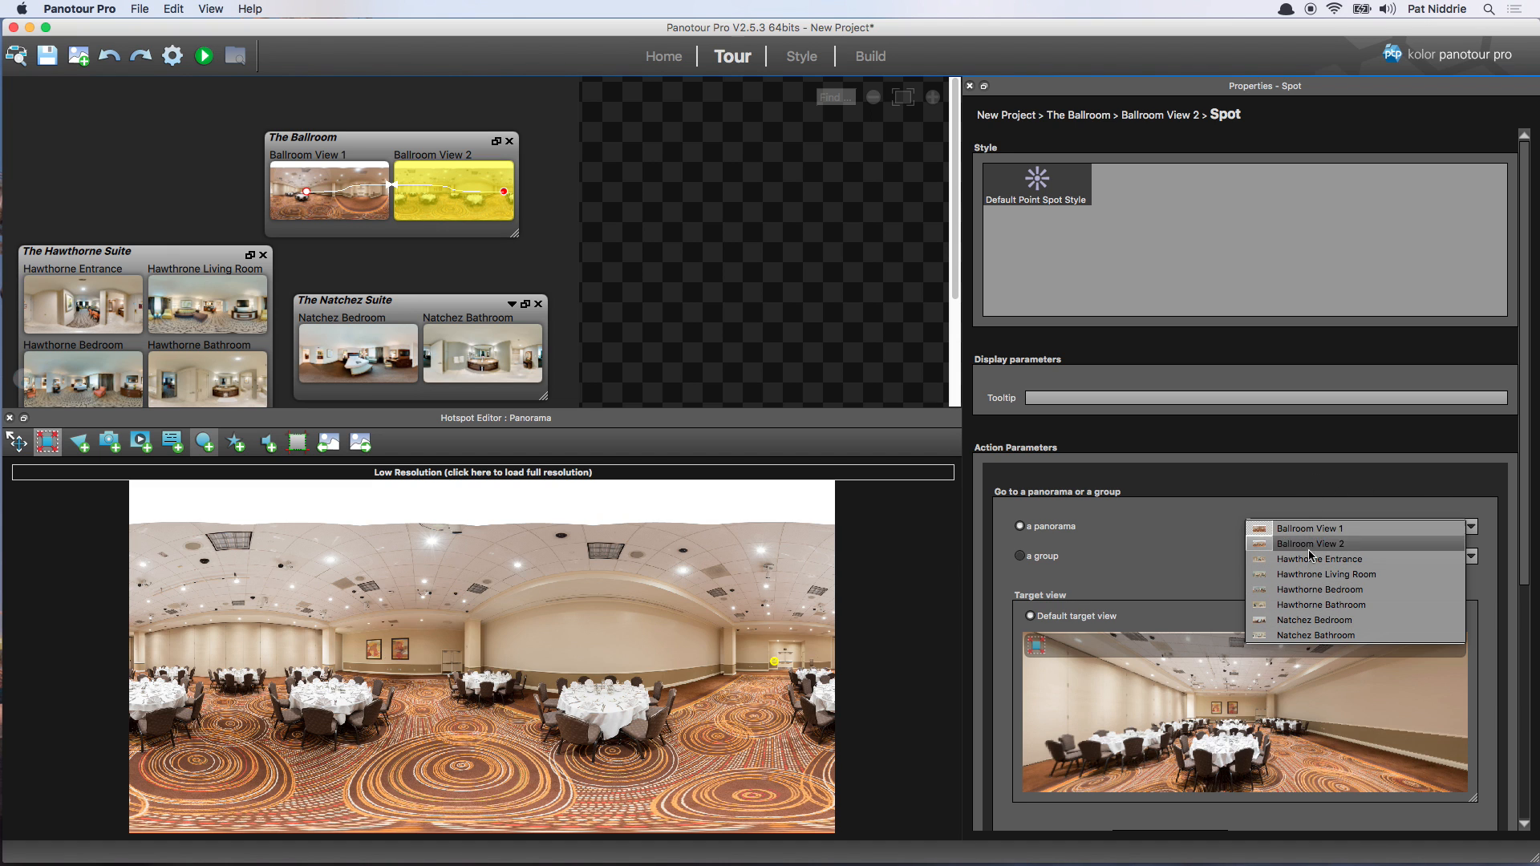
click(1342, 498)
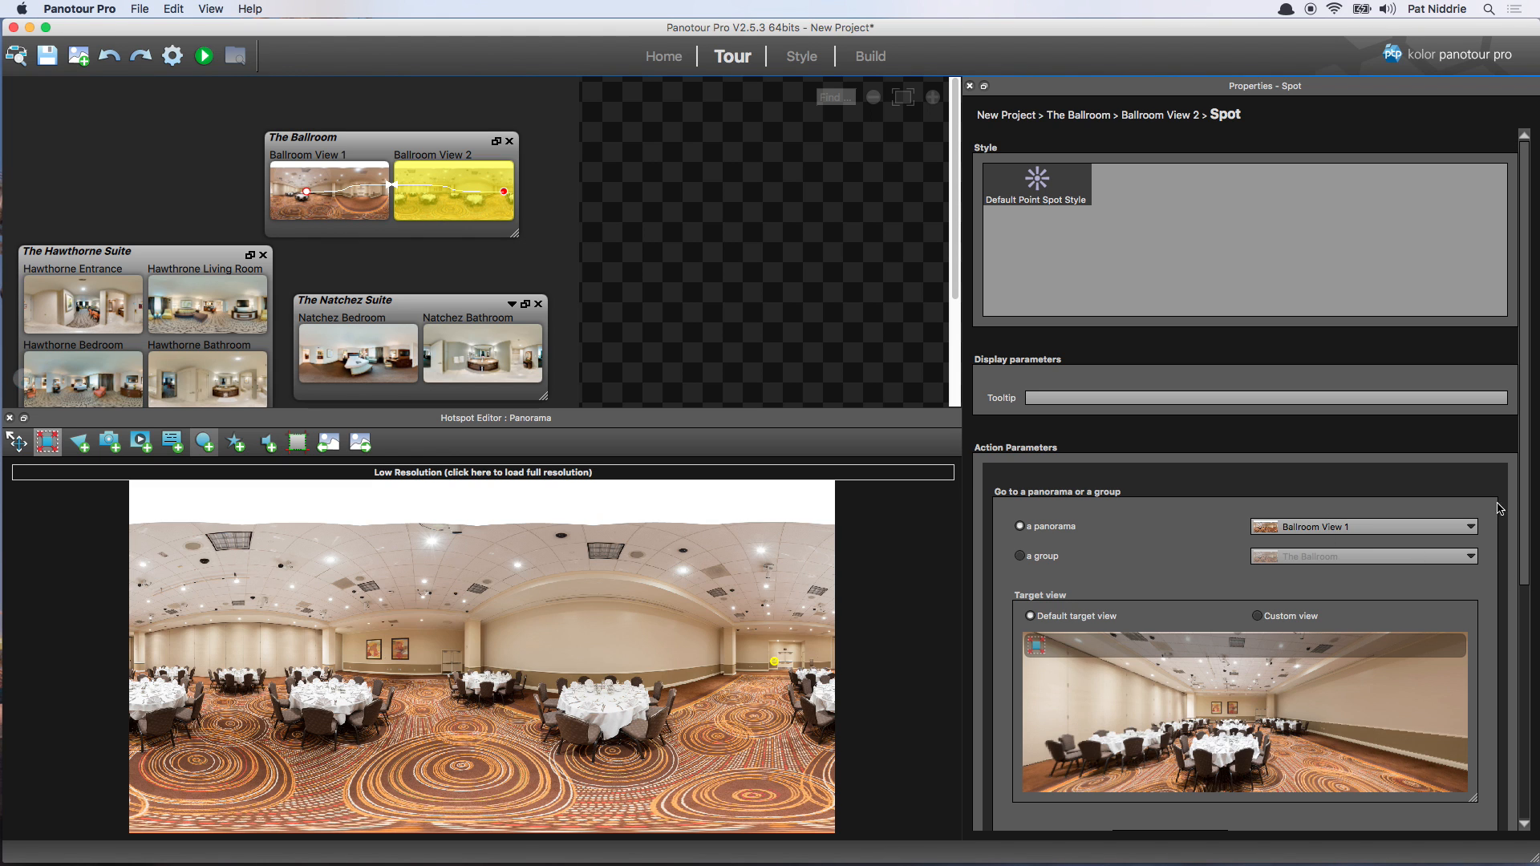
click(1125, 397)
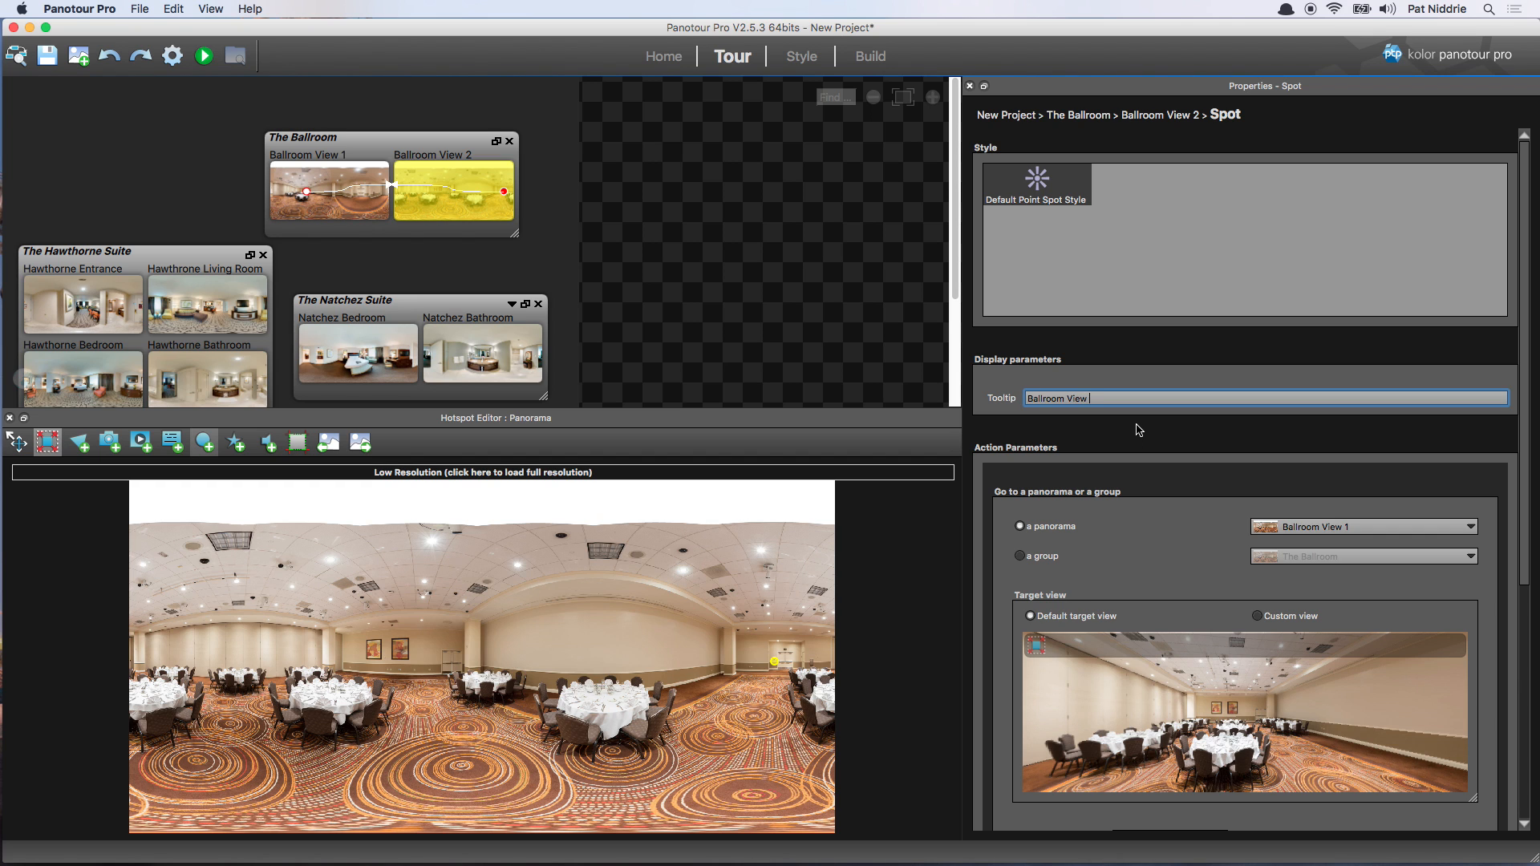
key(Return)
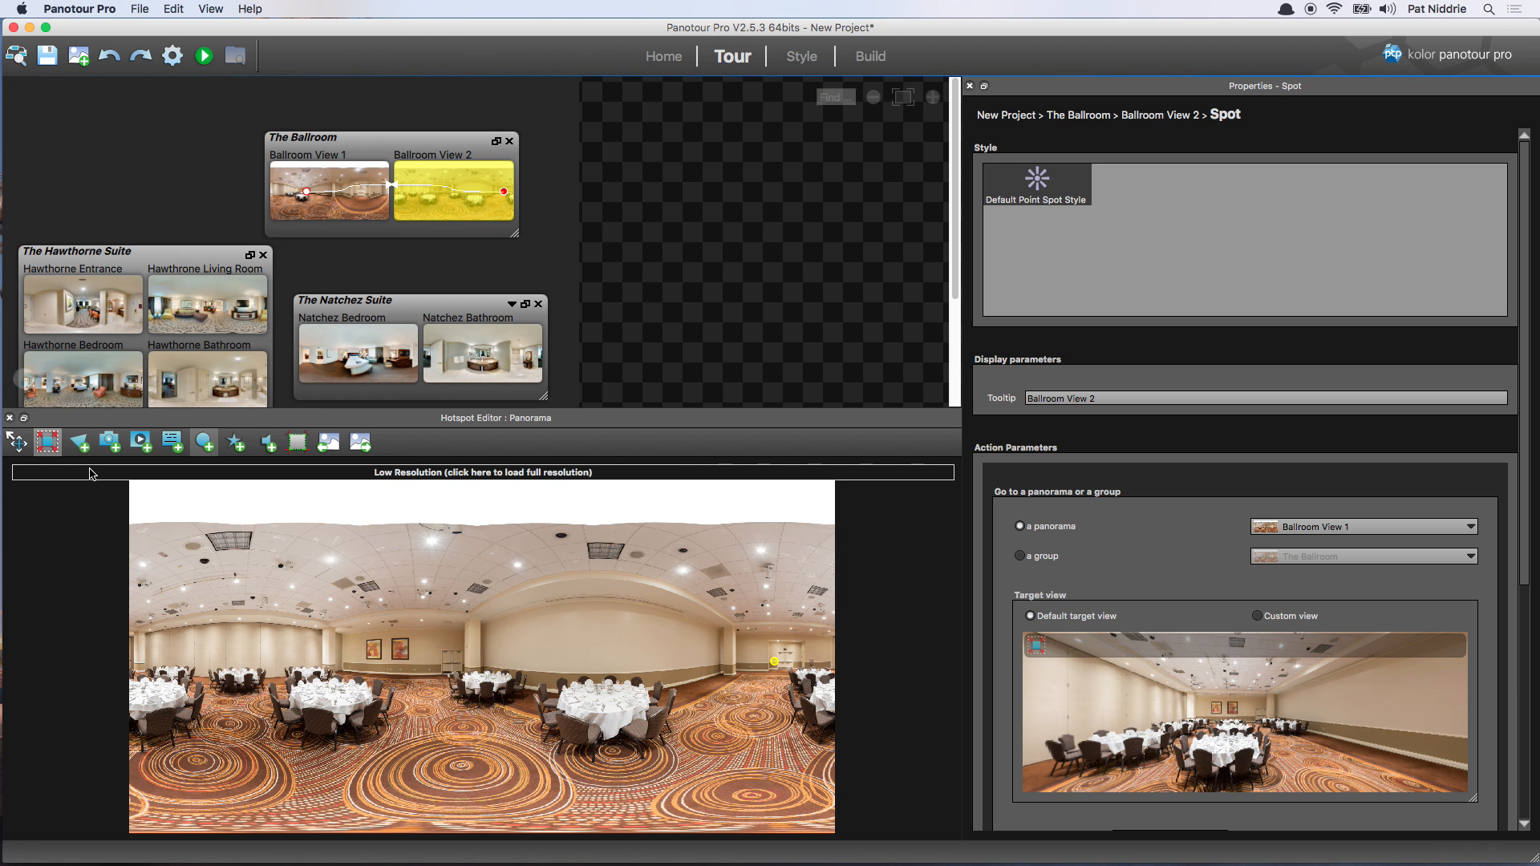
Try a four-sided hotspot on the carpet beside the small round table in Ballroom View 2, and undo it
click(48, 445)
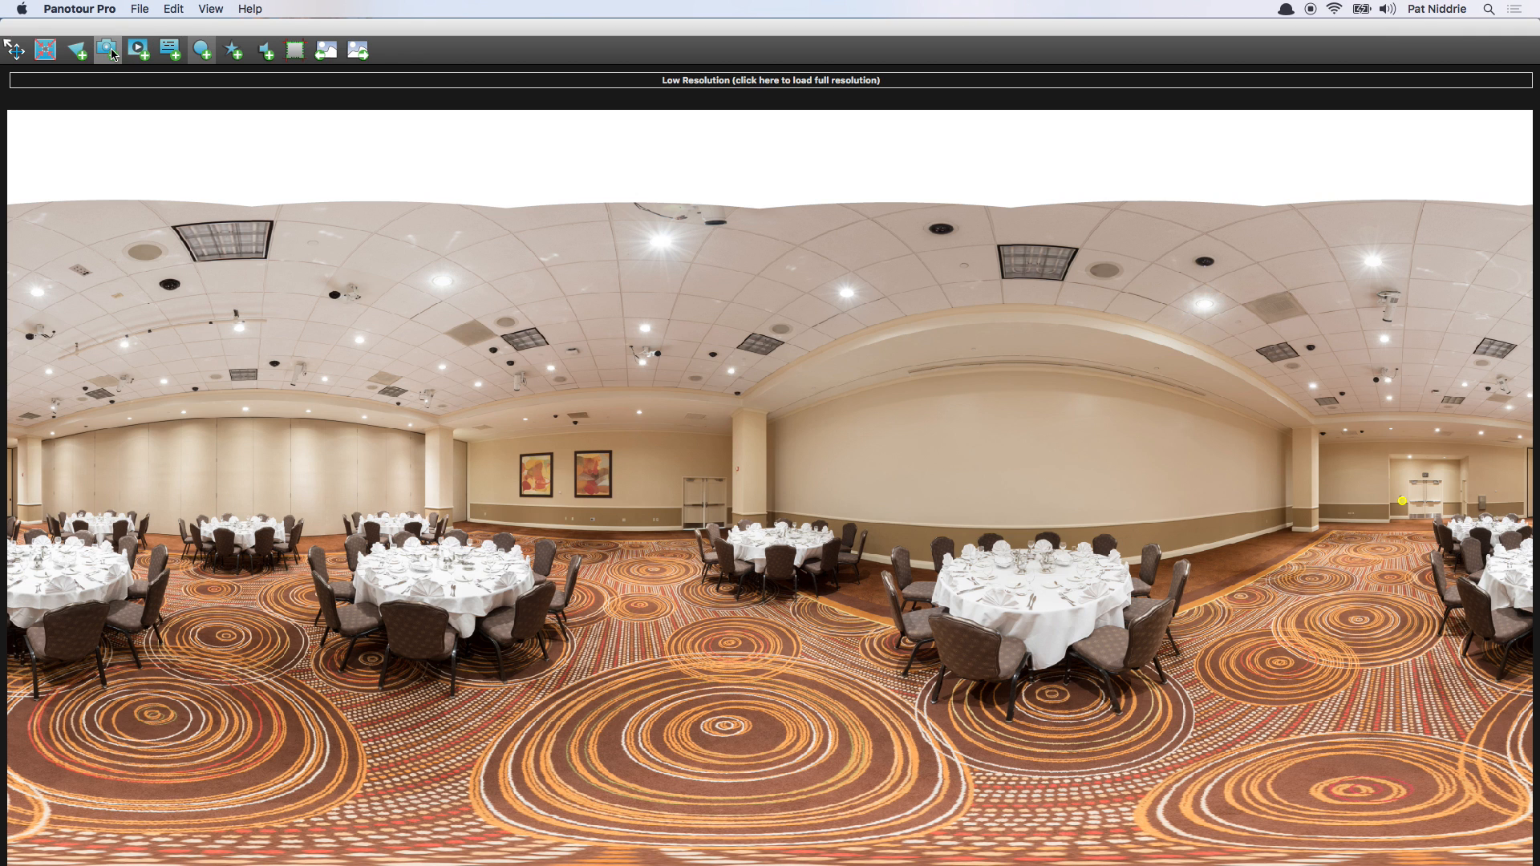
click(109, 52)
click(645, 576)
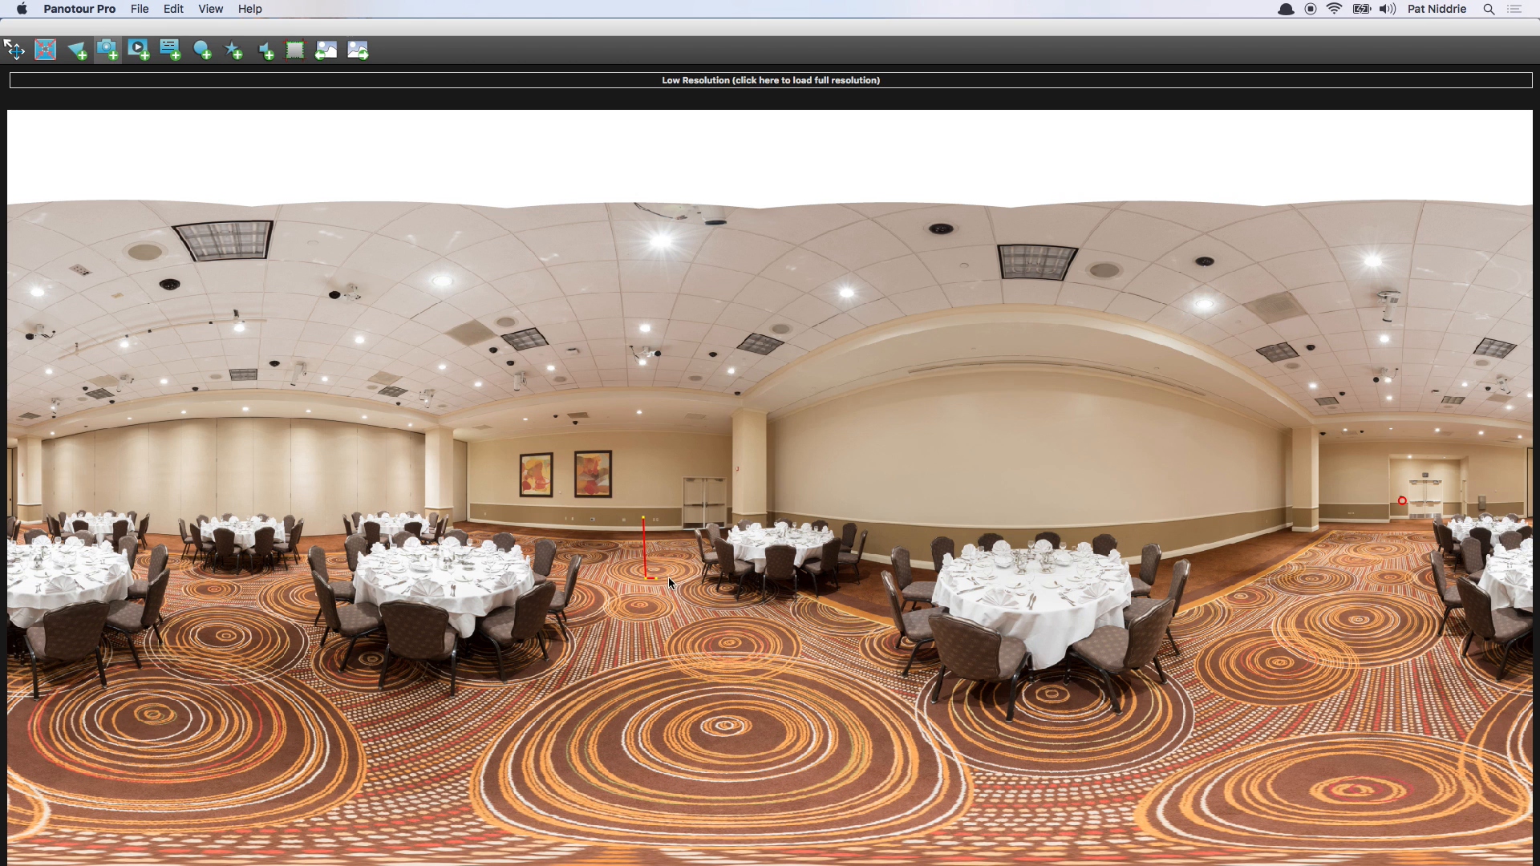
click(695, 575)
click(690, 518)
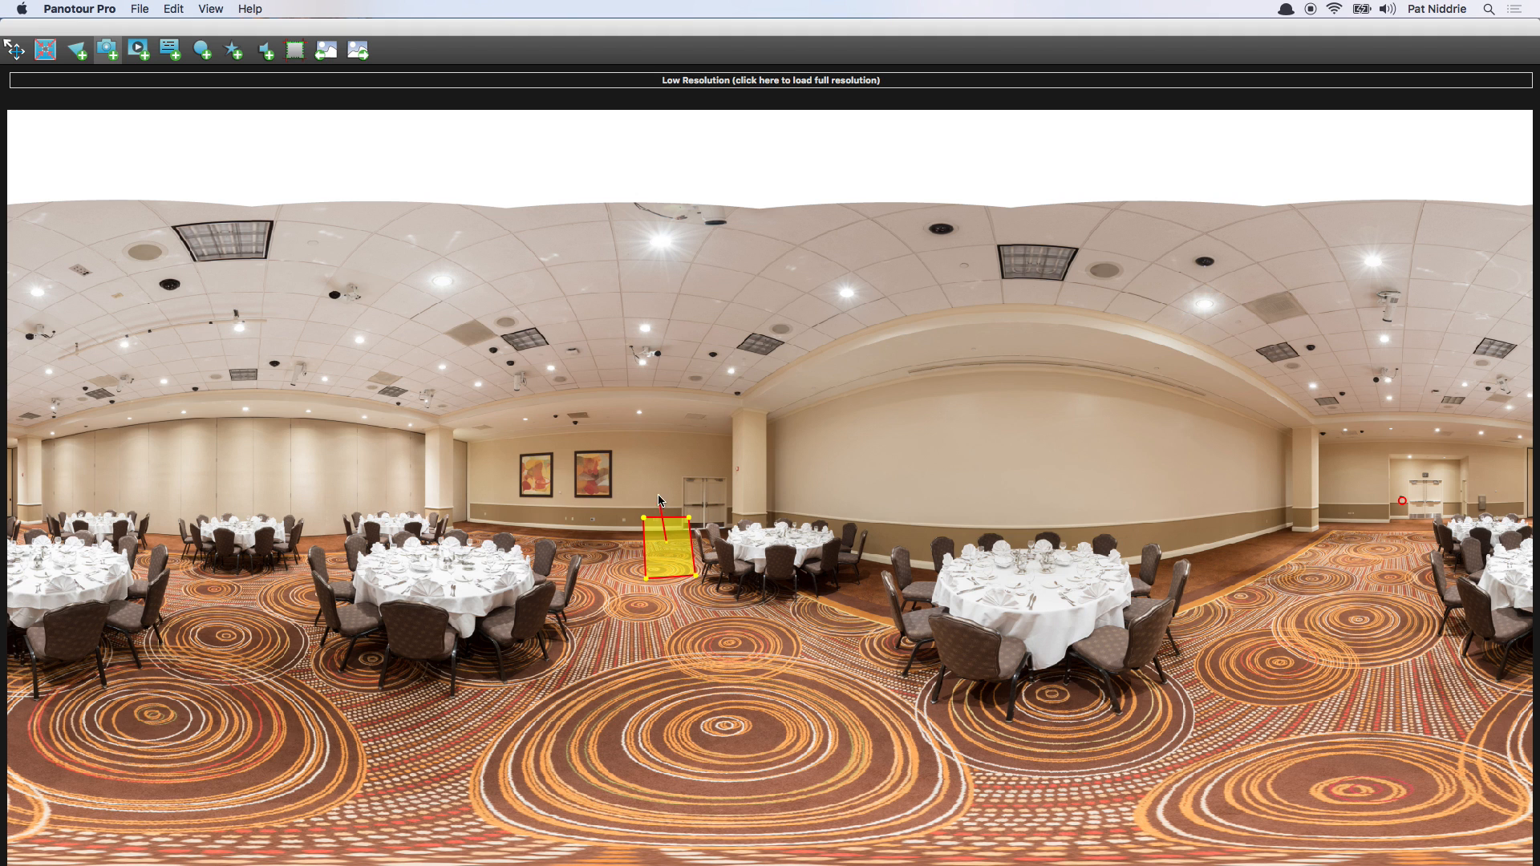
key(super+z)
key(super+z)
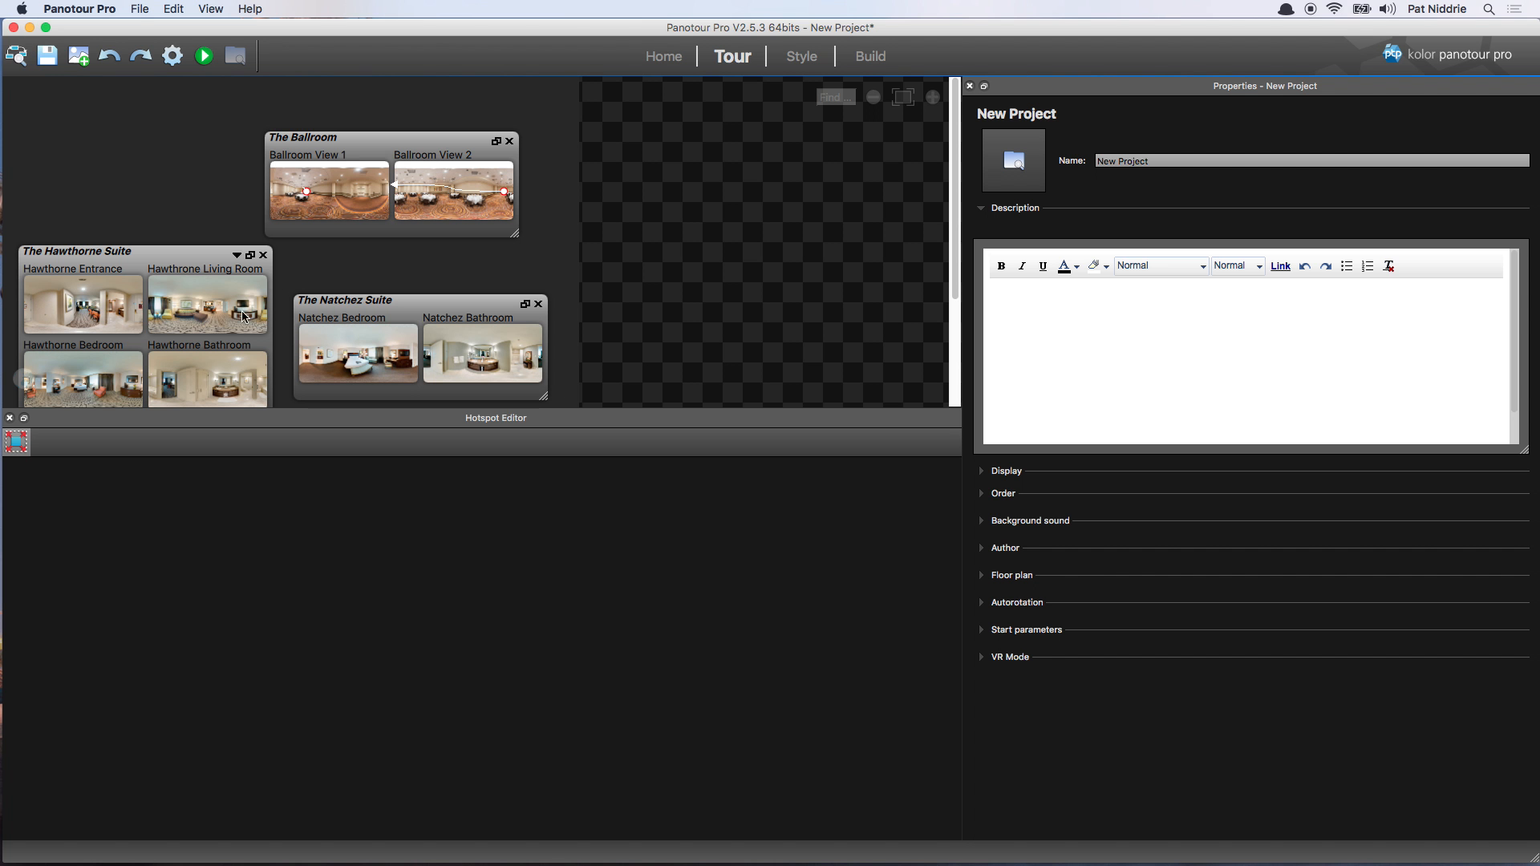
Limit the viewing area of Ballroom View 1 by lowering its upper boundary just below the blank white strip above the ceiling
click(307, 192)
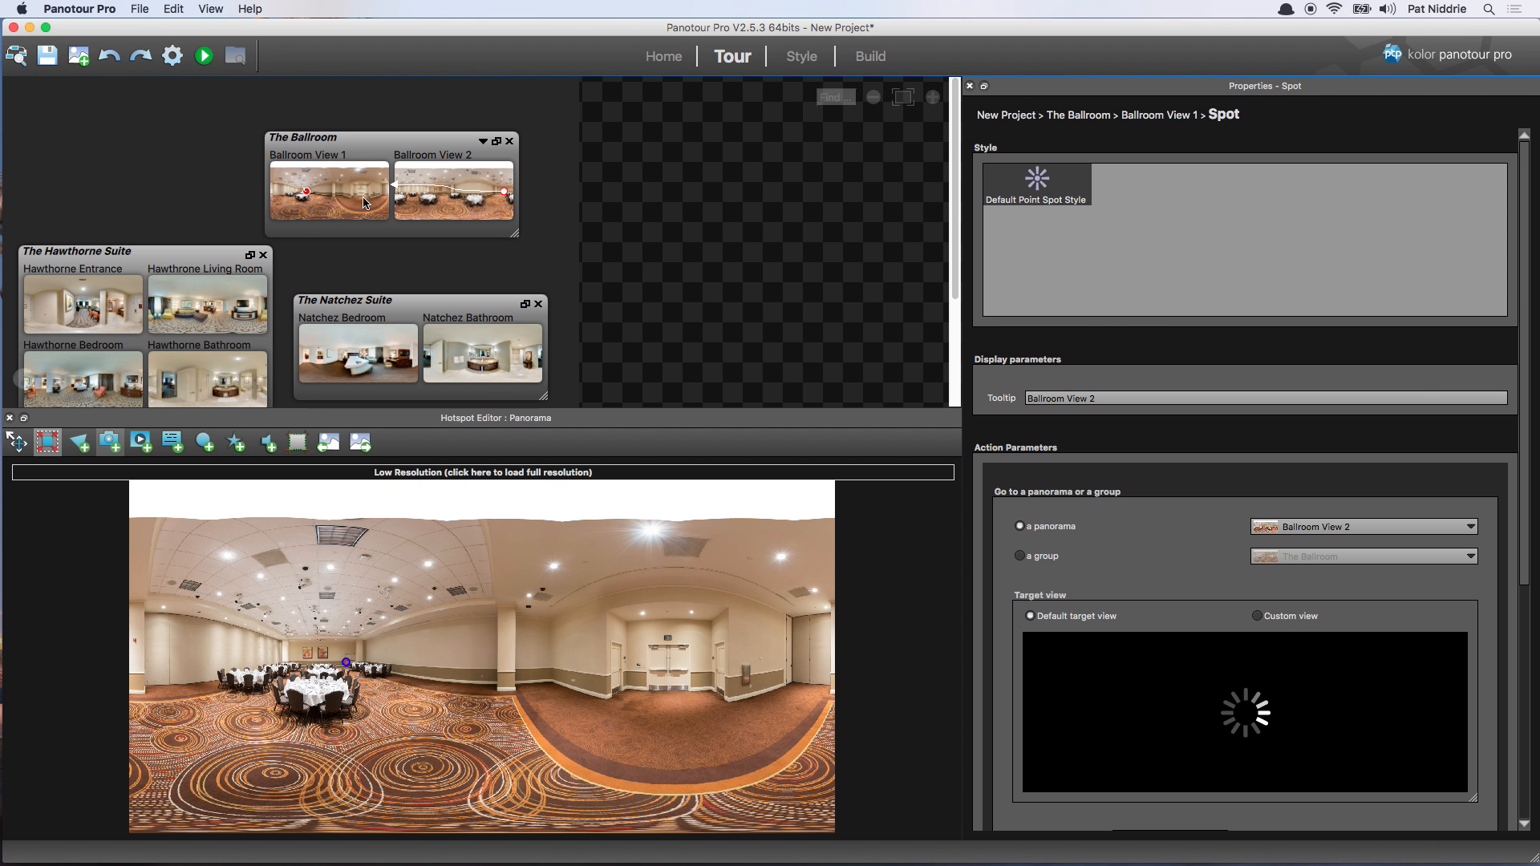
click(361, 204)
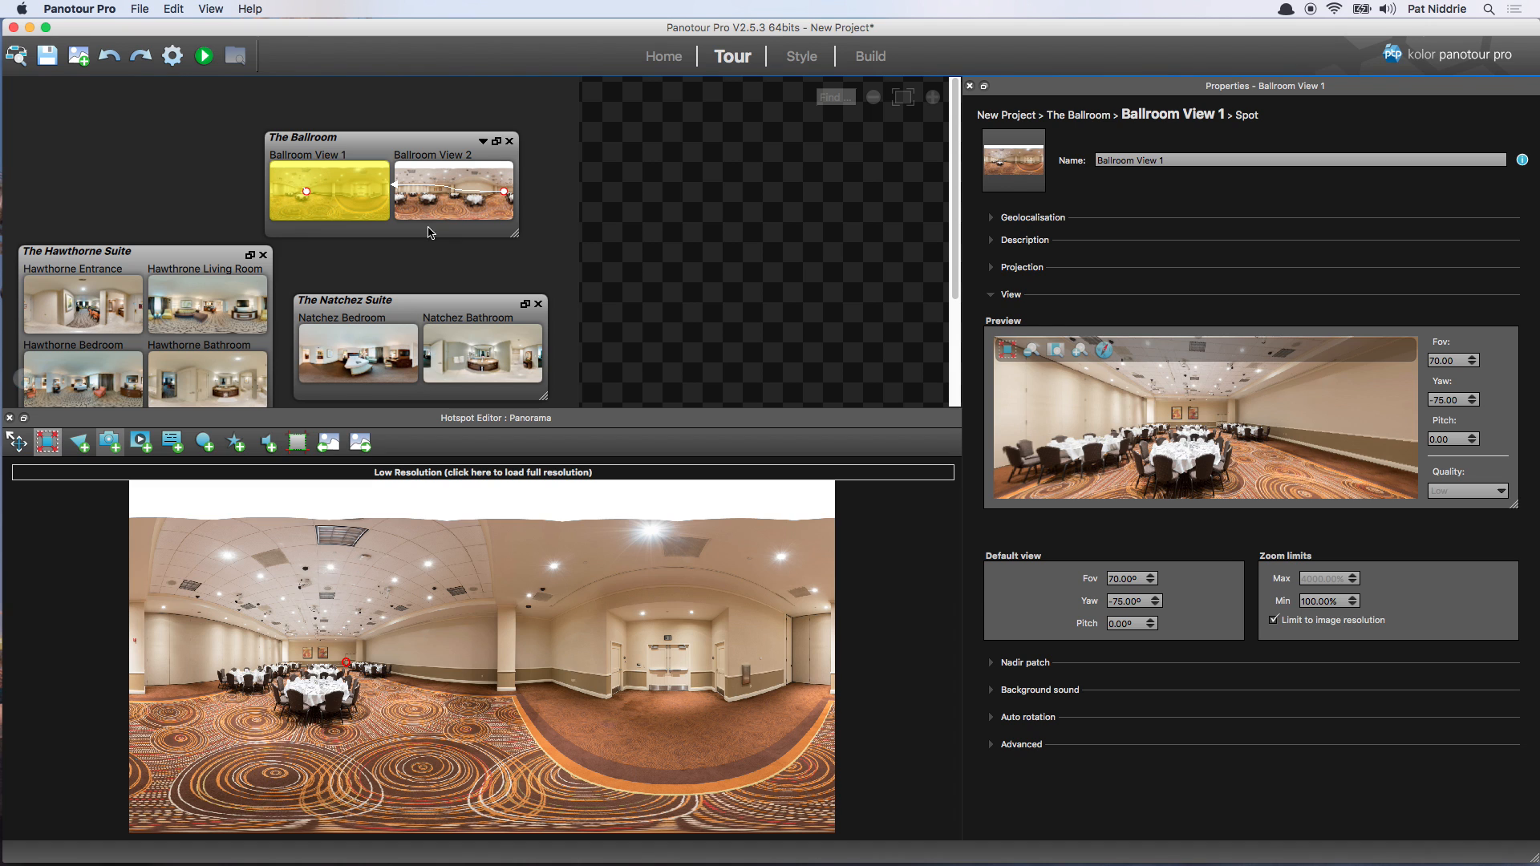
click(300, 450)
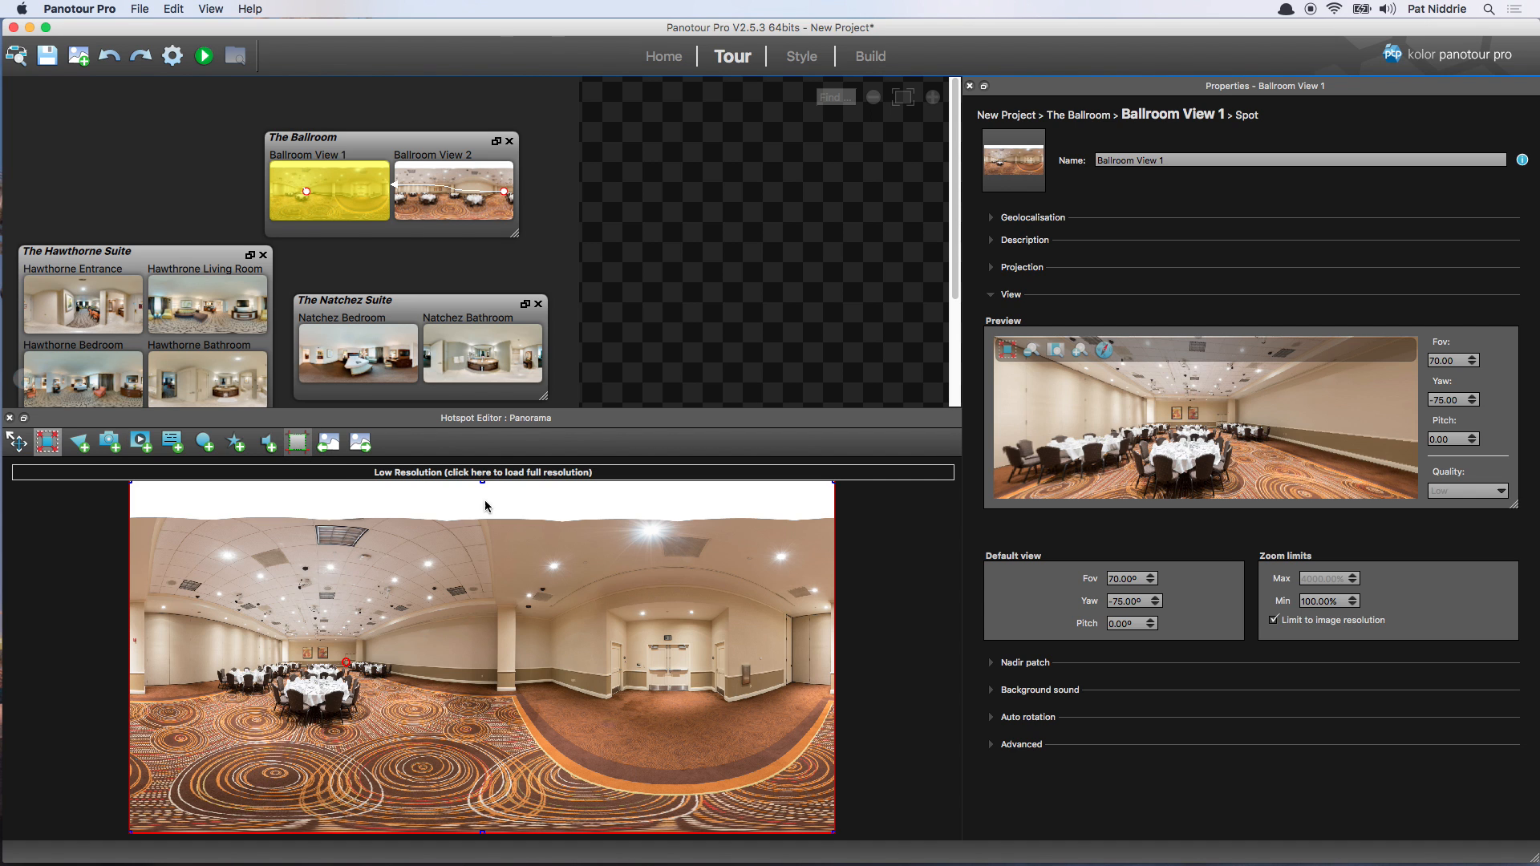
drag(483, 481, 482, 525)
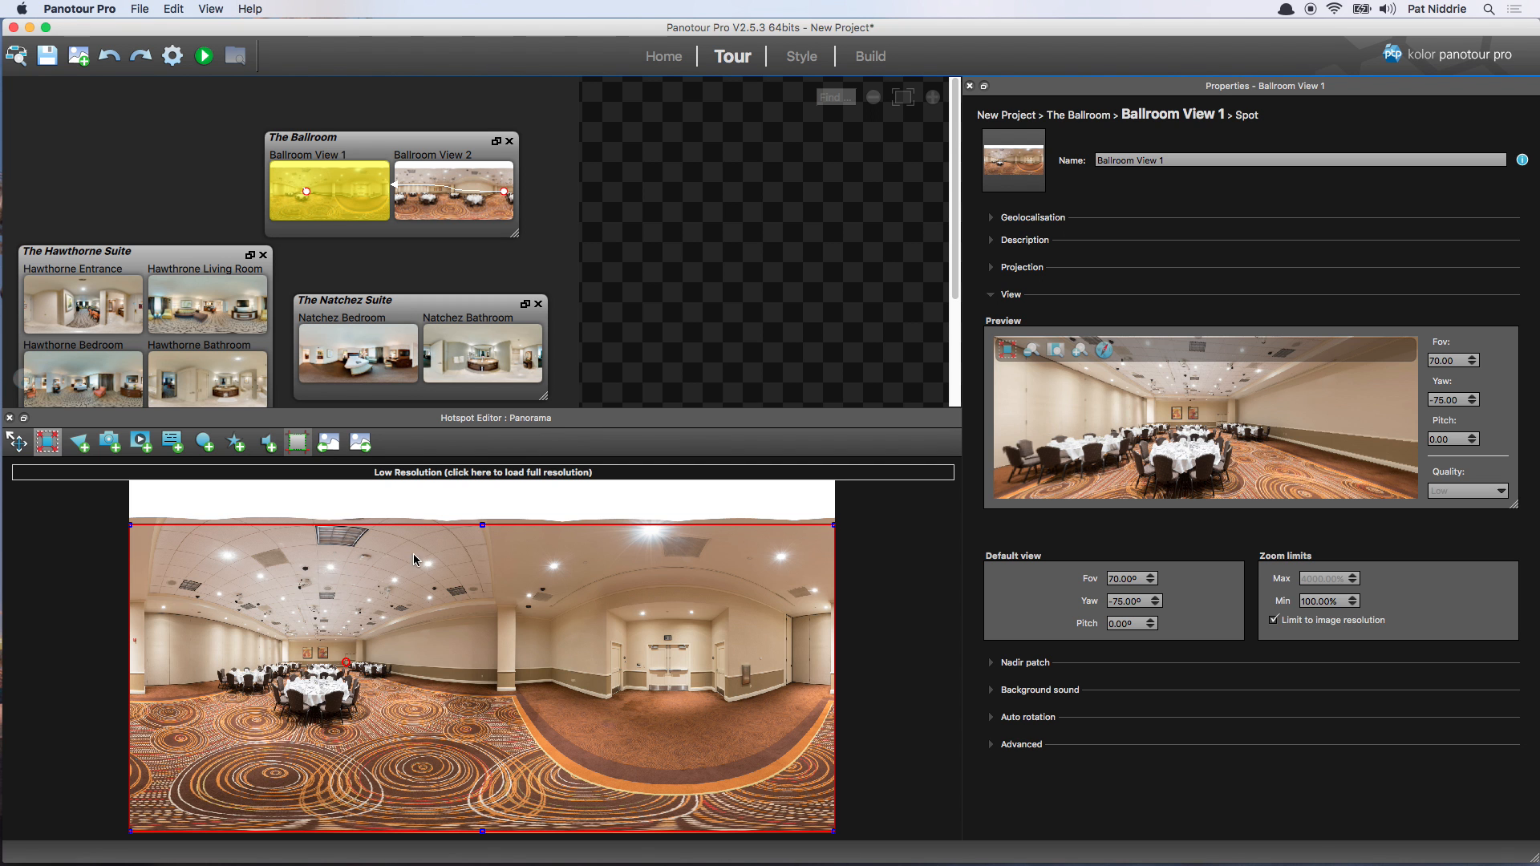
Switch to Chrome and examine how far up and down the ballroom can be viewed in the sample tour
key(super+Tab)
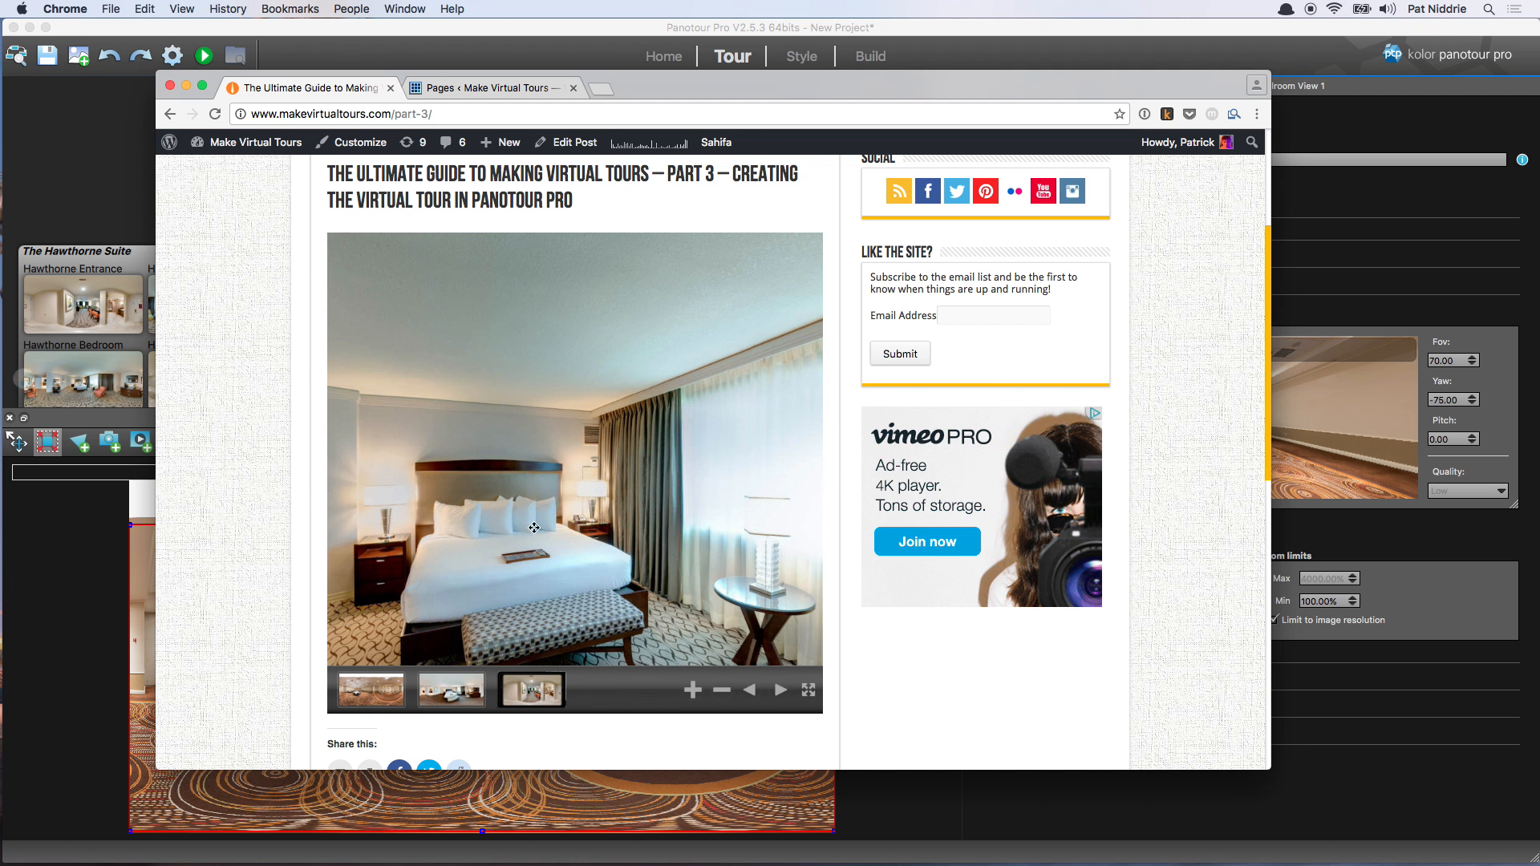
click(391, 692)
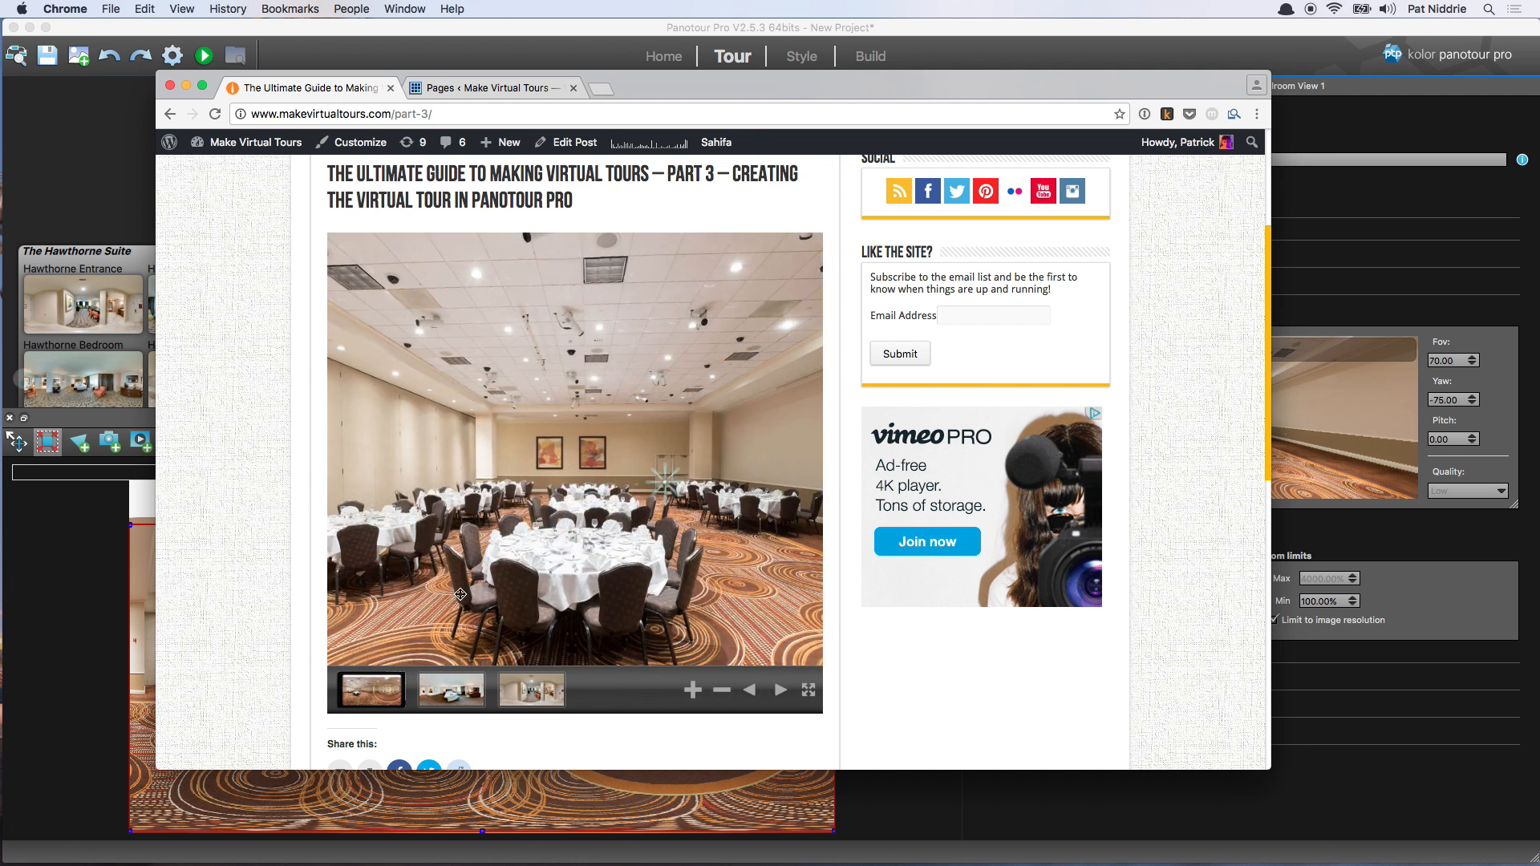
drag(569, 277, 563, 365)
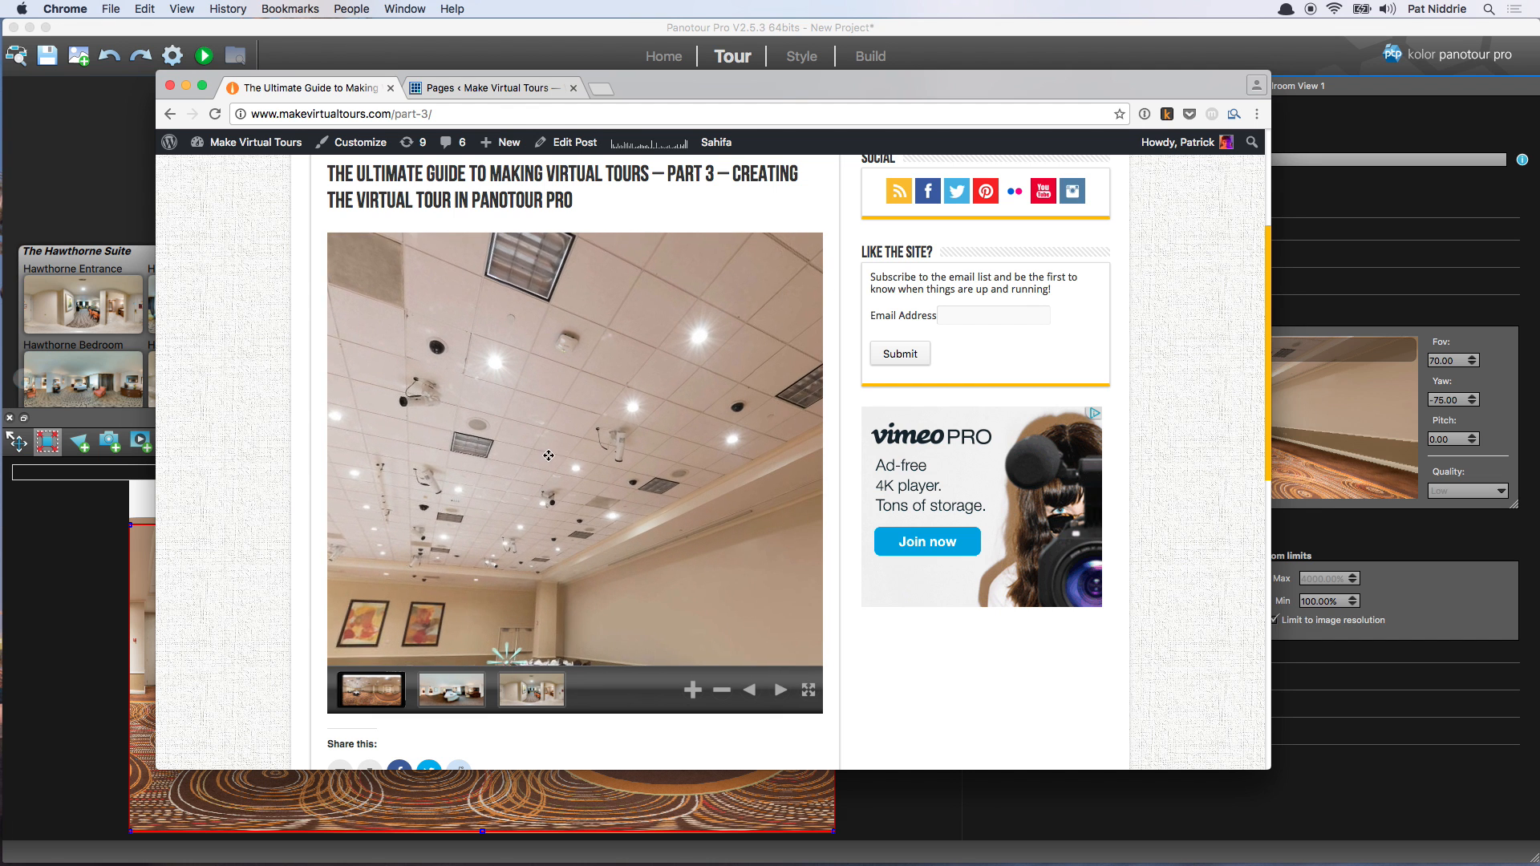
click(462, 695)
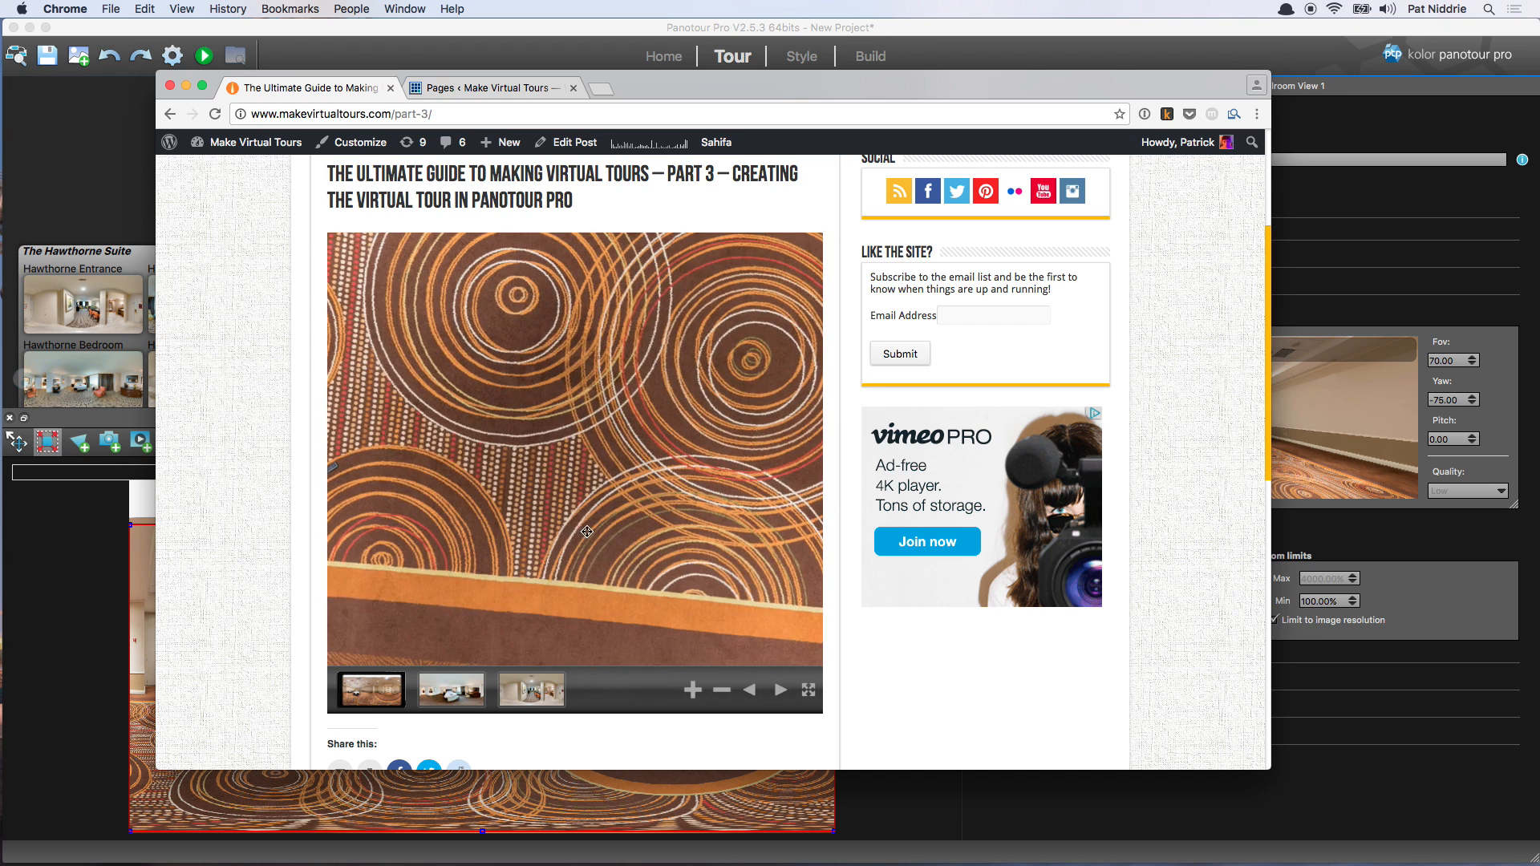
Return to Panotour Pro and place the lower viewing boundary of Ballroom View 1 along the panorama's bottom edge
click(75, 696)
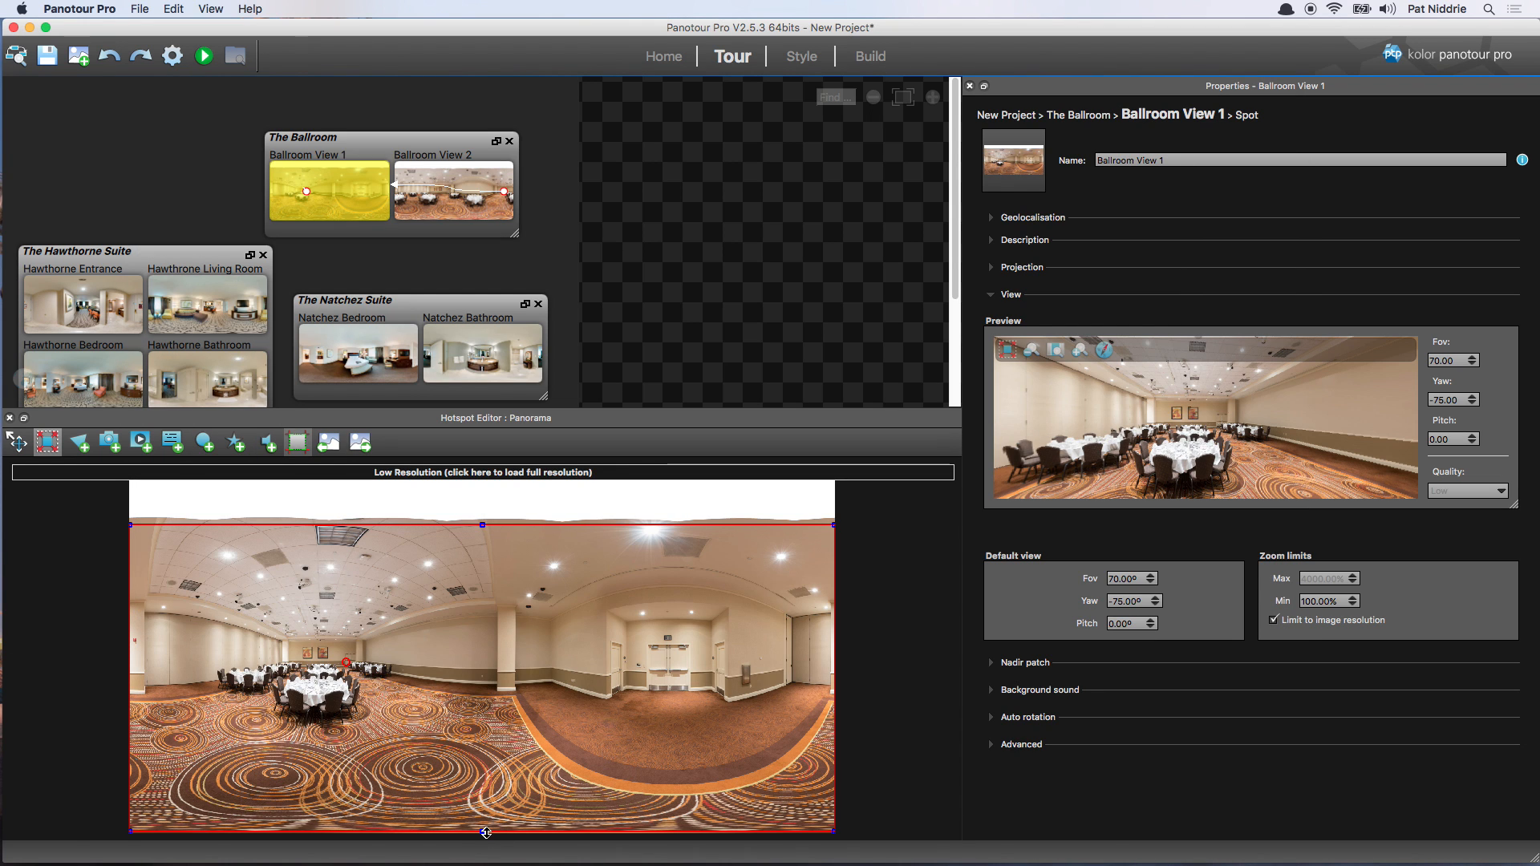
mouse_move(484, 830)
mouse_down()
mouse_move(484, 786)
mouse_move(478, 834)
mouse_up()
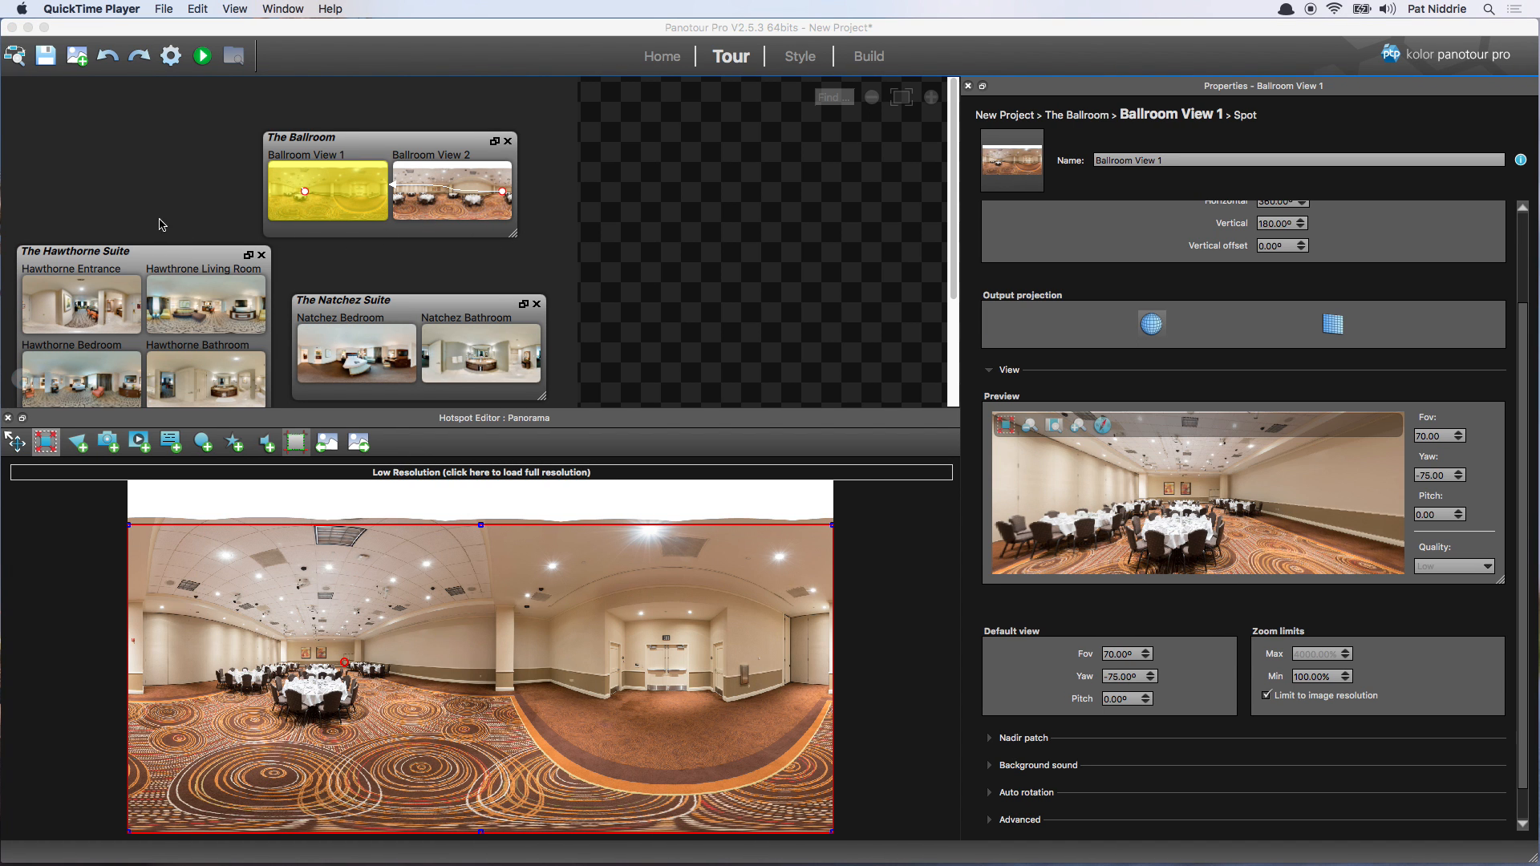
Place a point hotspot by the living room window in Hawthorne Entrance and link it to the Hawthrone Living Room panorama
click(119, 310)
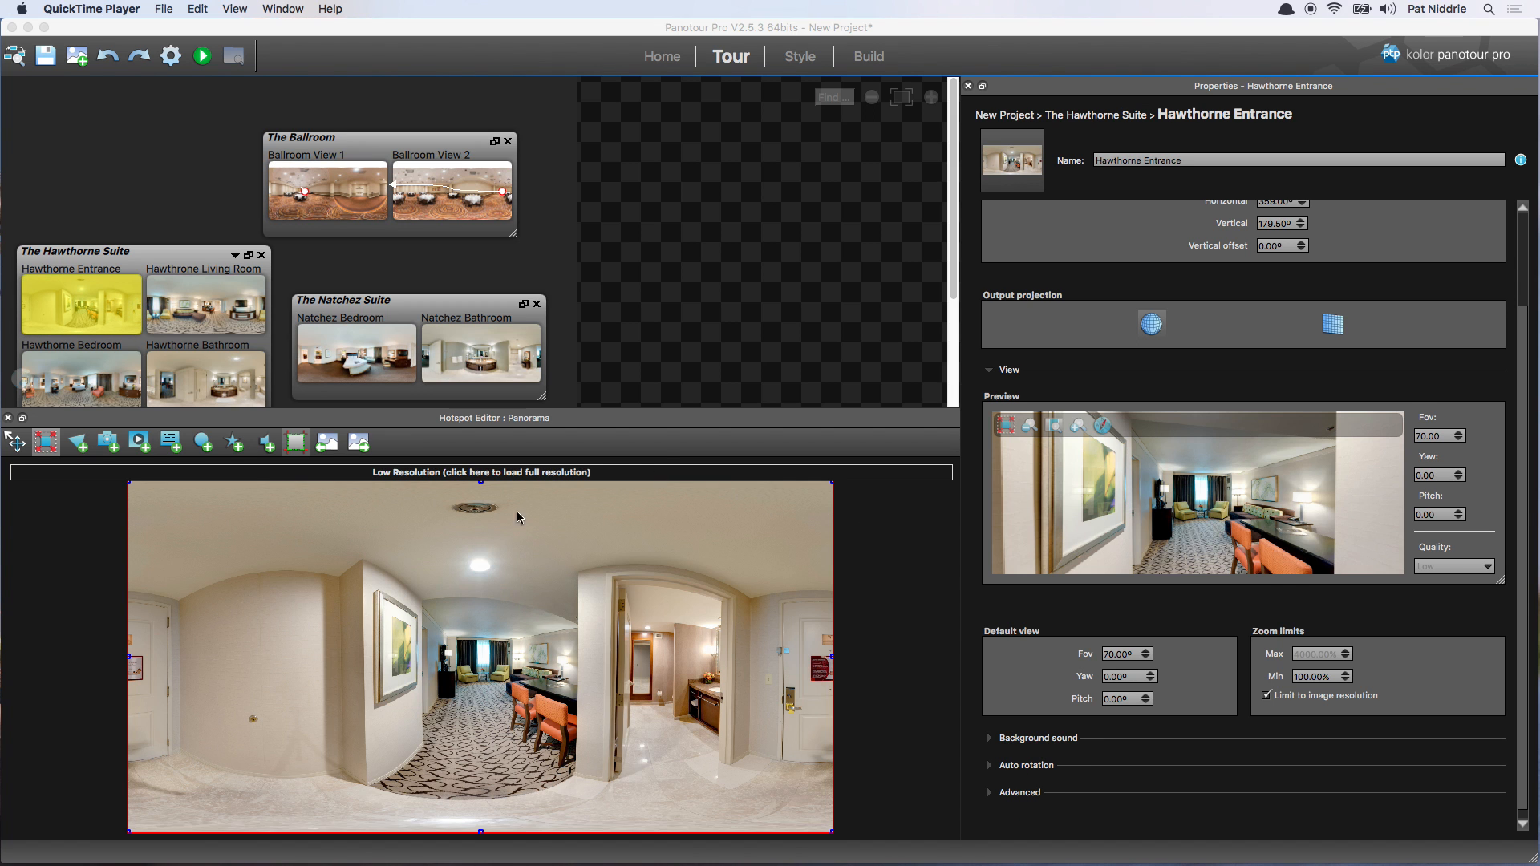
click(204, 443)
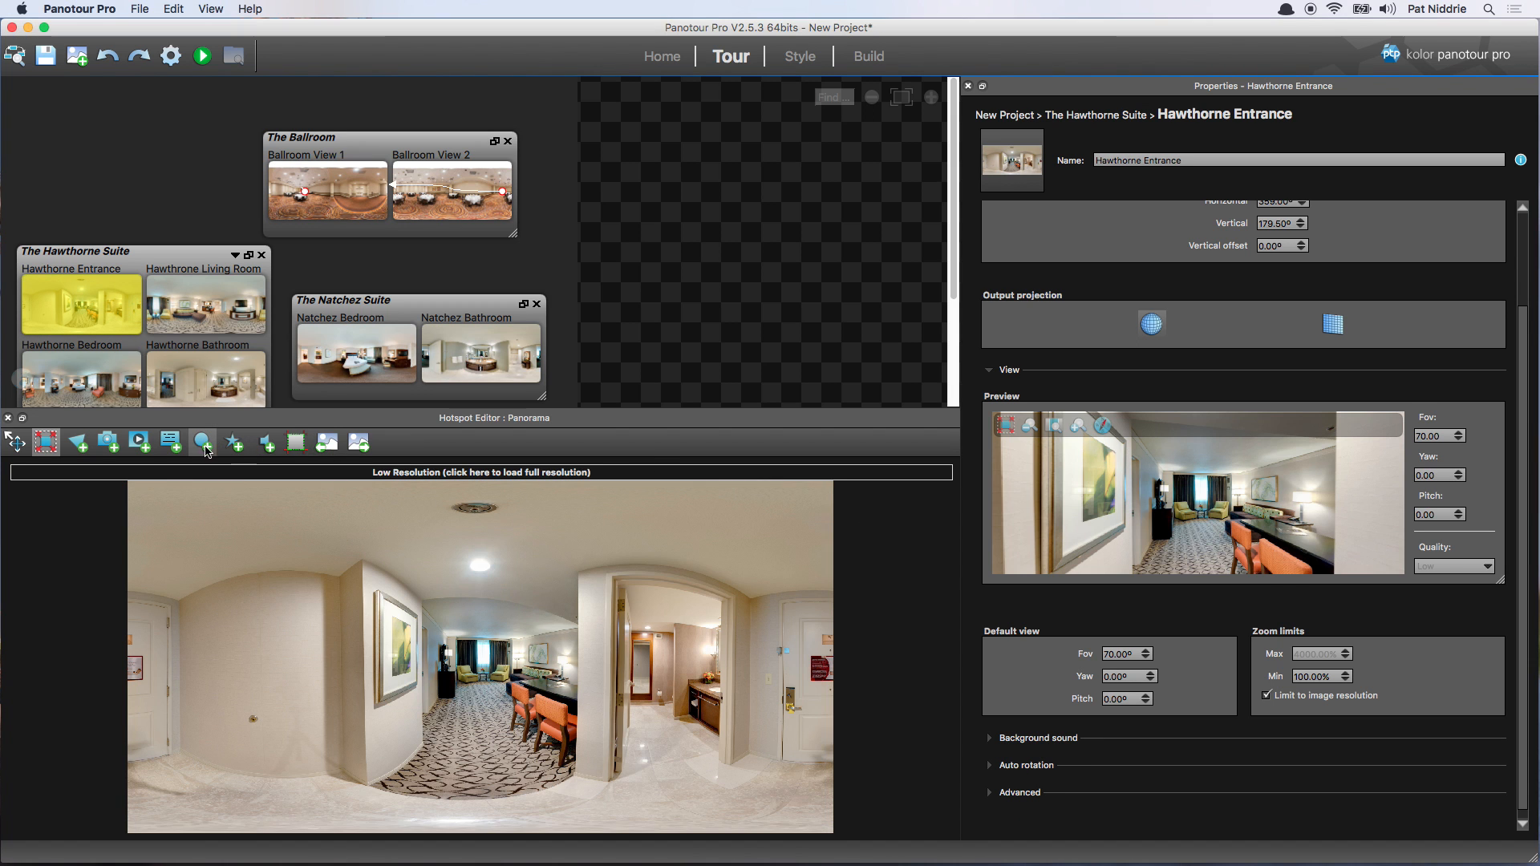
click(478, 671)
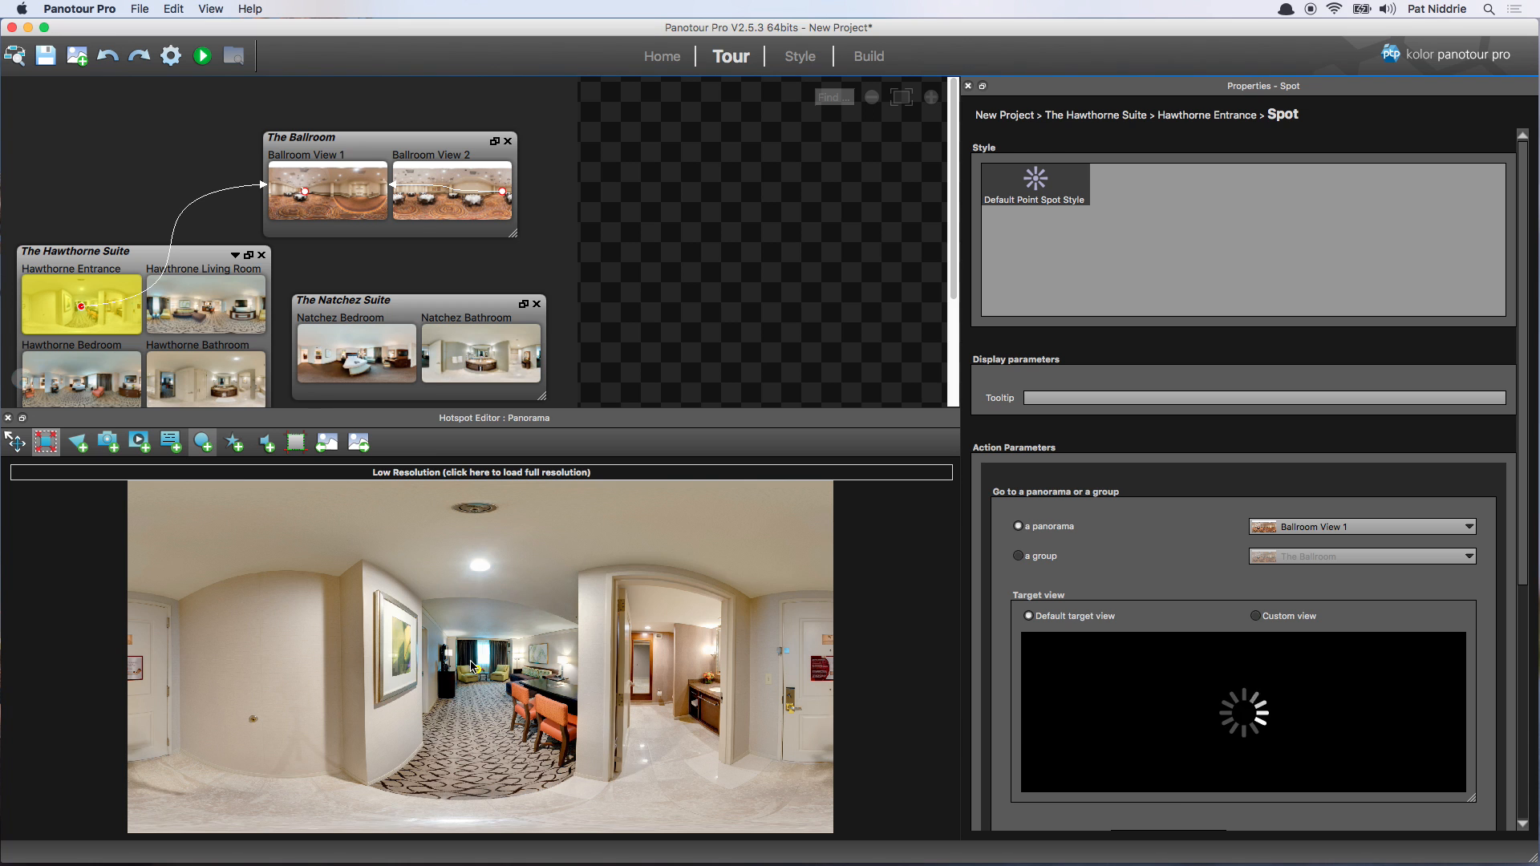
drag(479, 676, 470, 659)
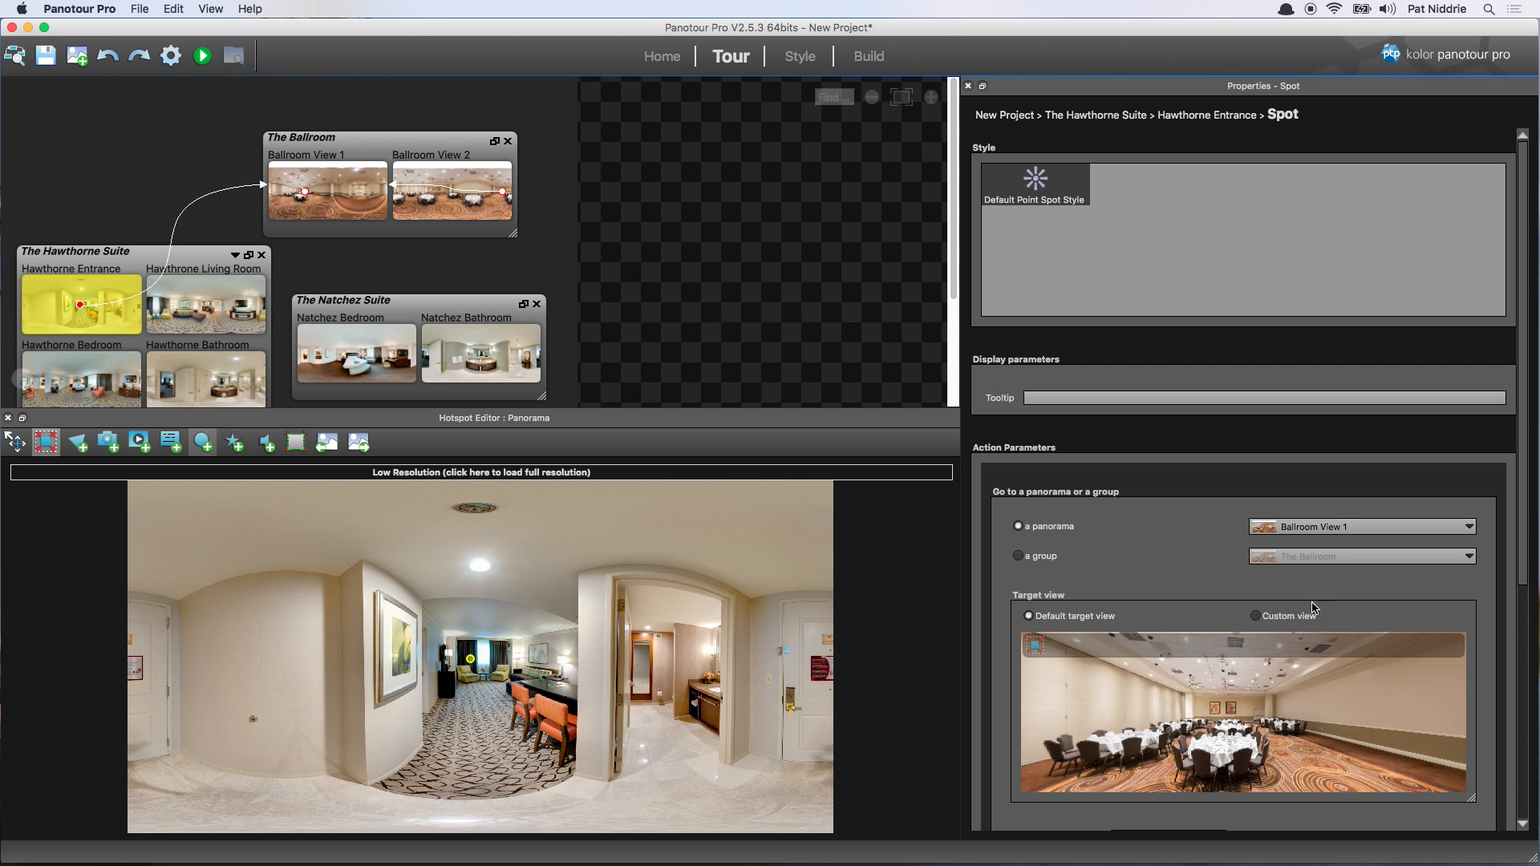
click(1394, 533)
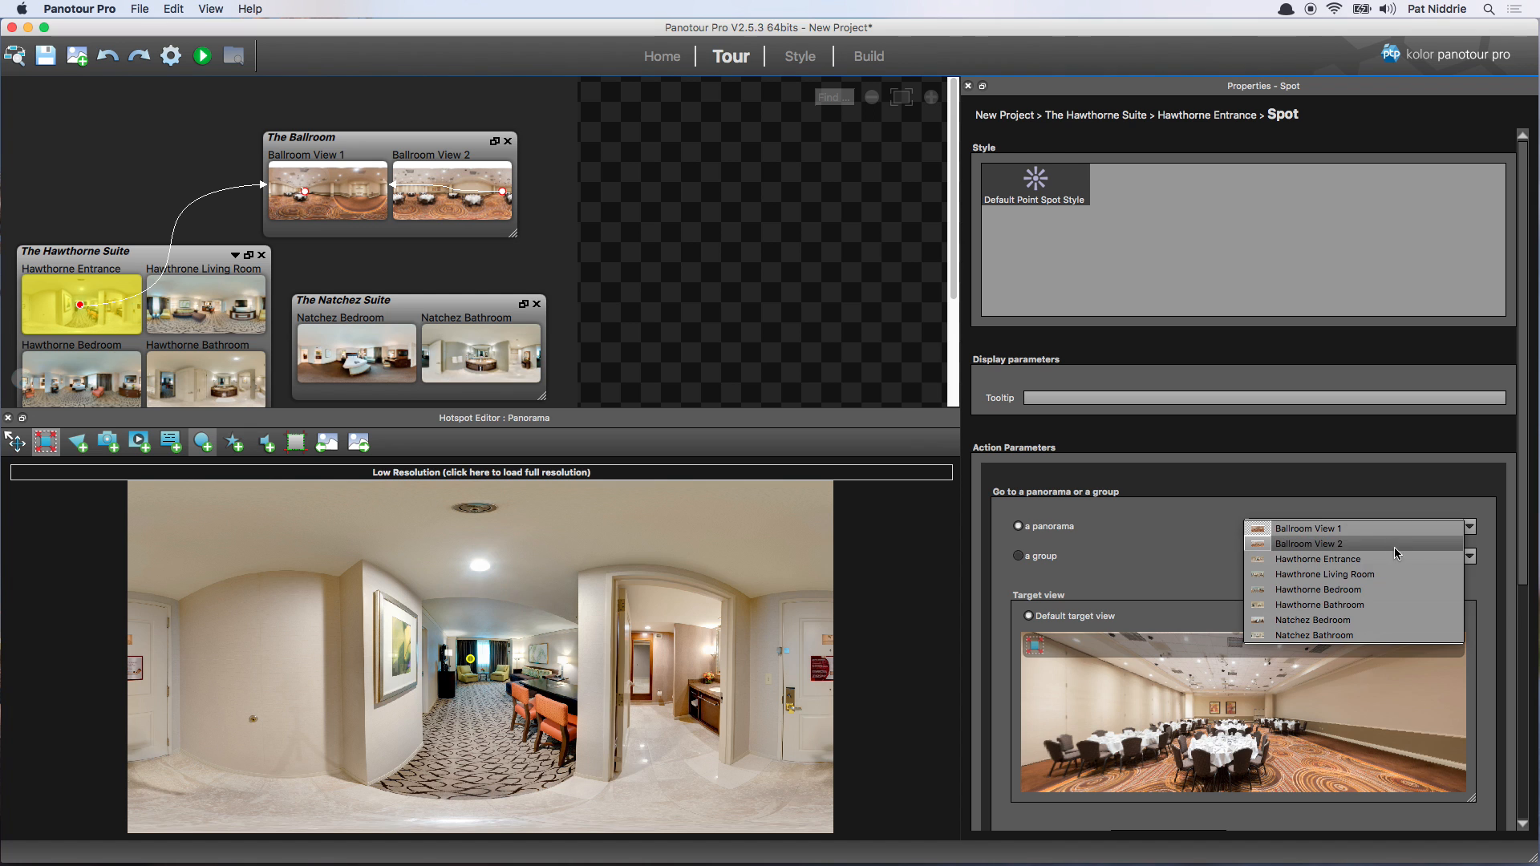
click(1395, 574)
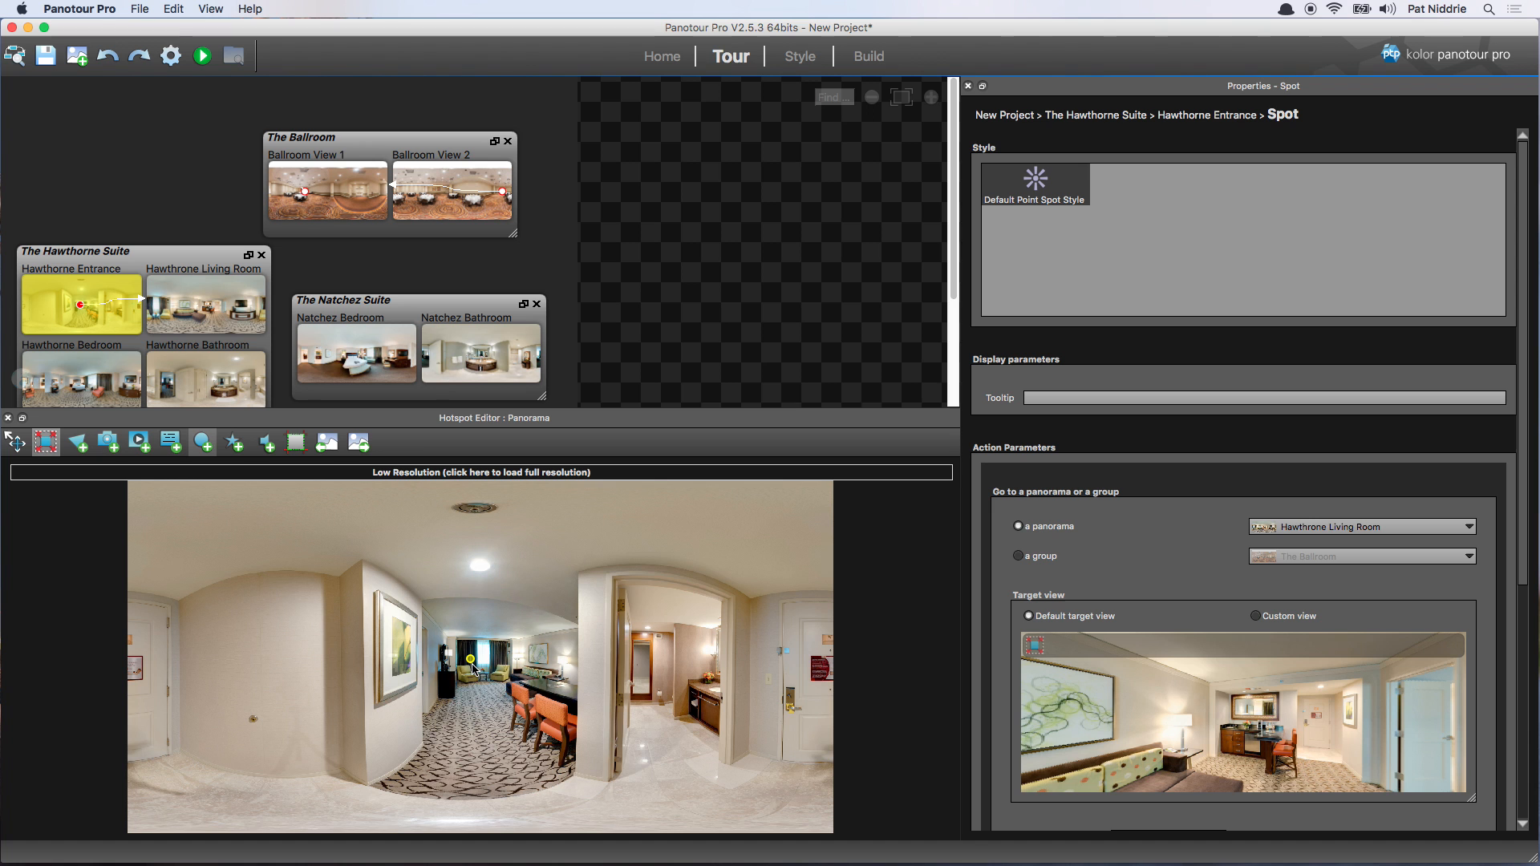
Place a point hotspot on the entrance door in Hawthrone Living Room and link it to the Hawthorne Entrance panorama
click(223, 314)
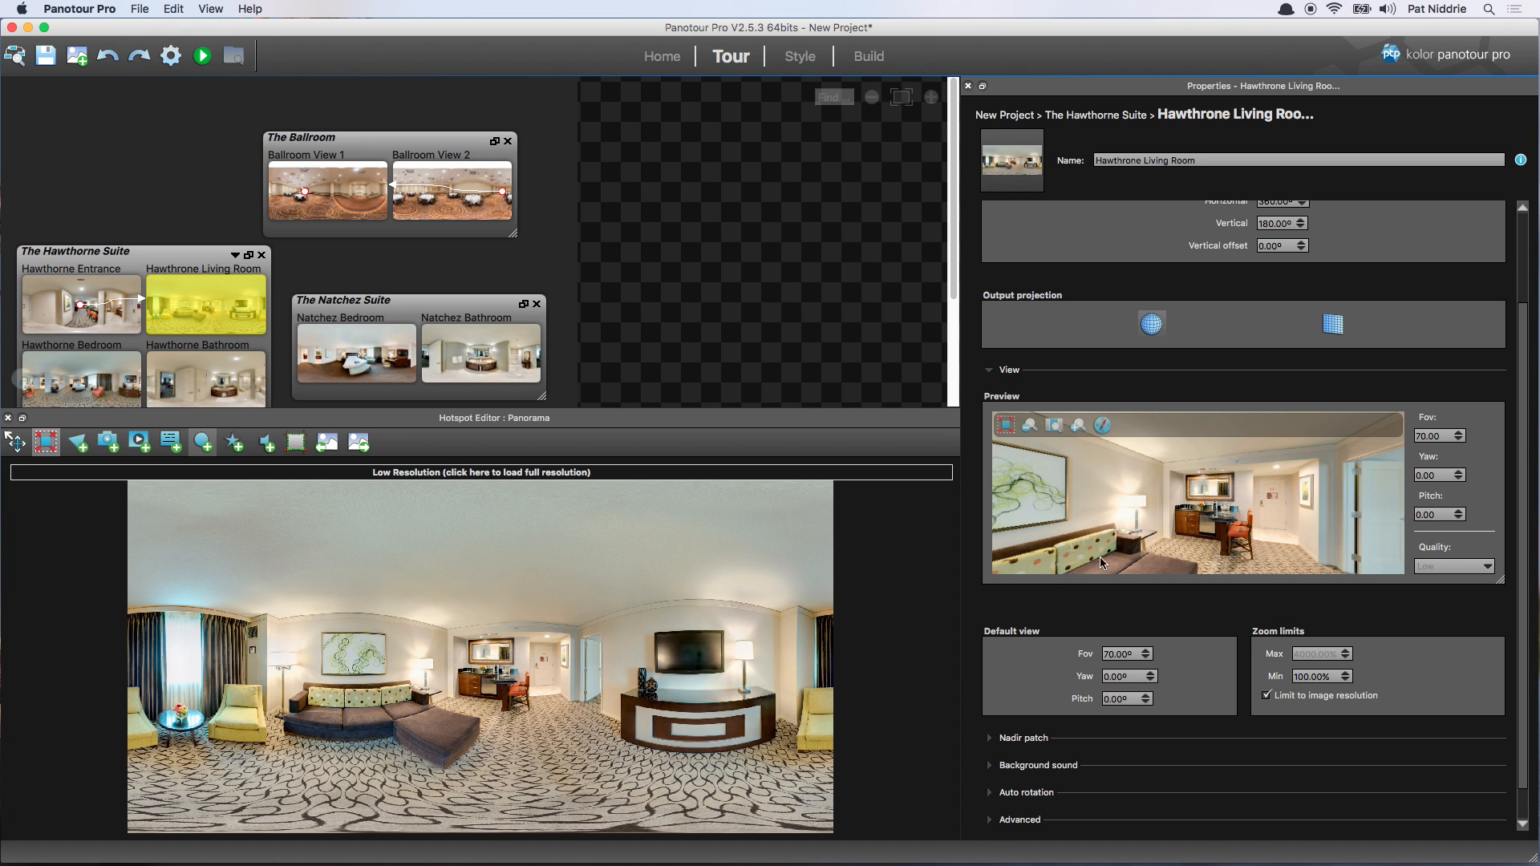
click(544, 672)
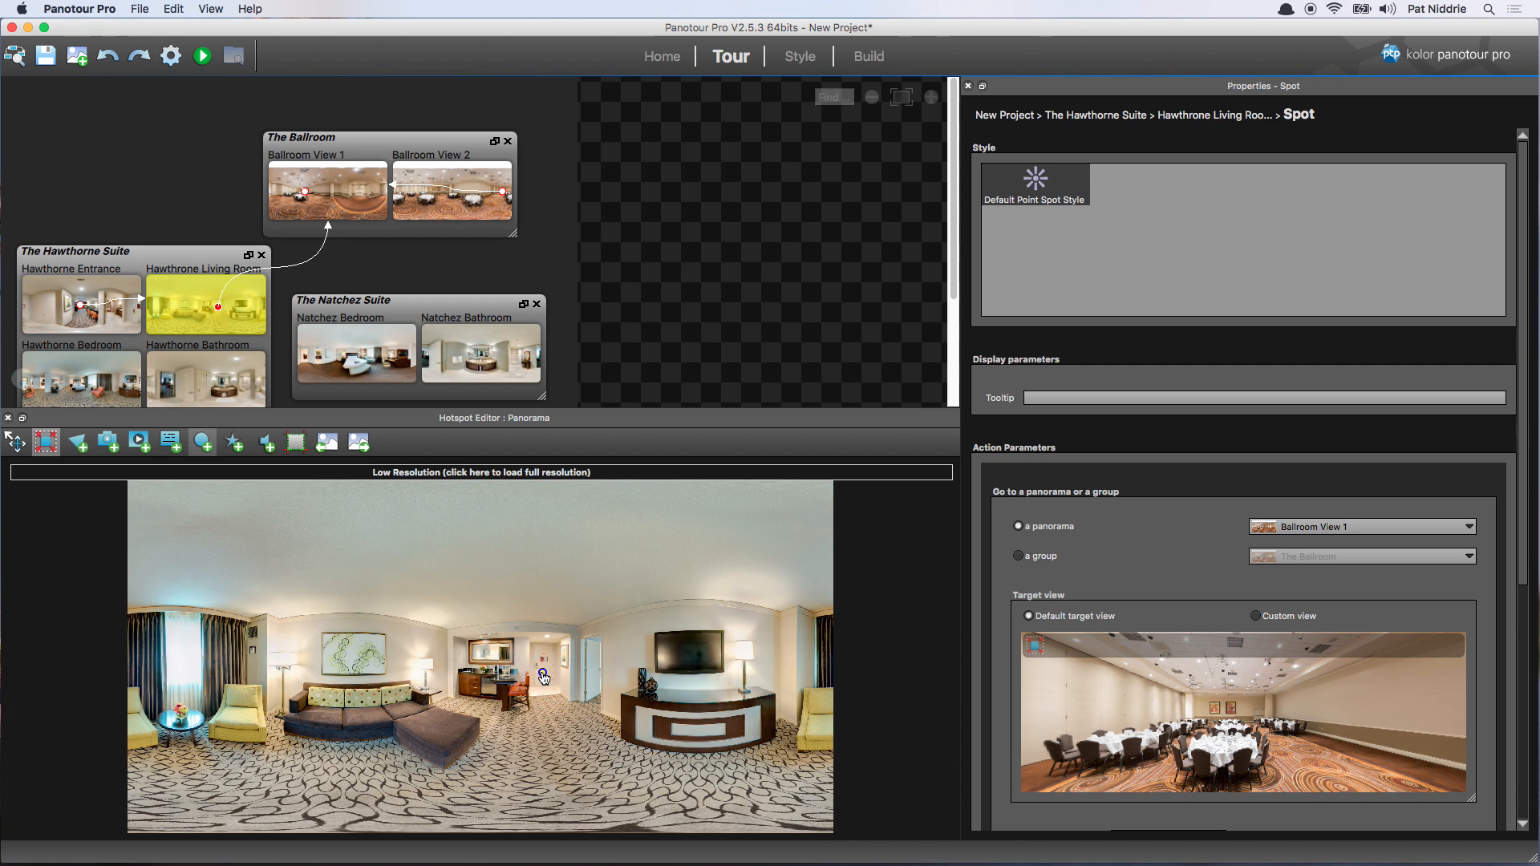
click(1335, 530)
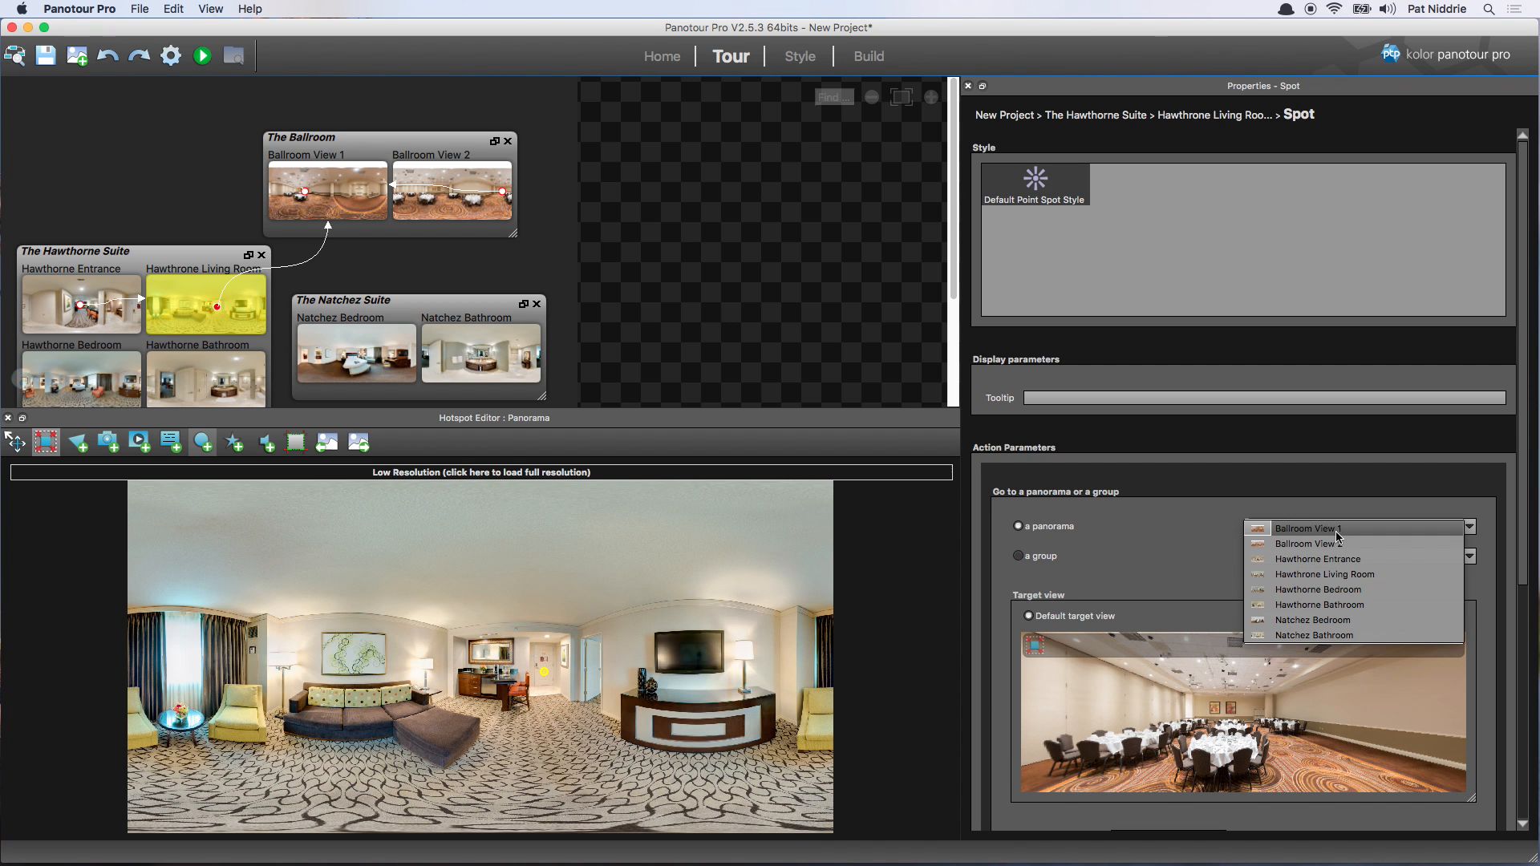
click(1348, 572)
click(1349, 527)
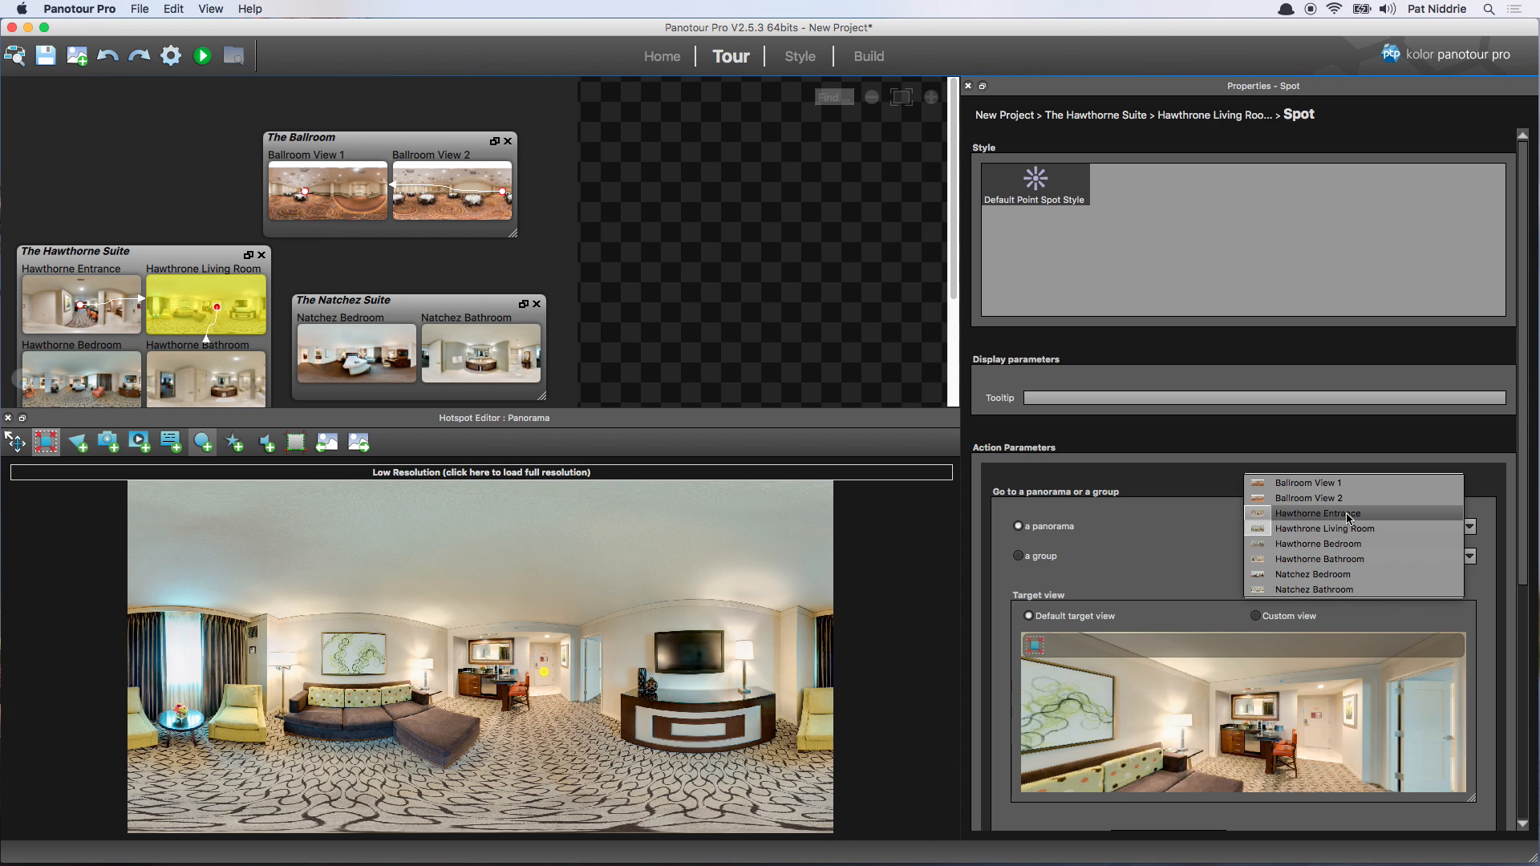
click(1354, 514)
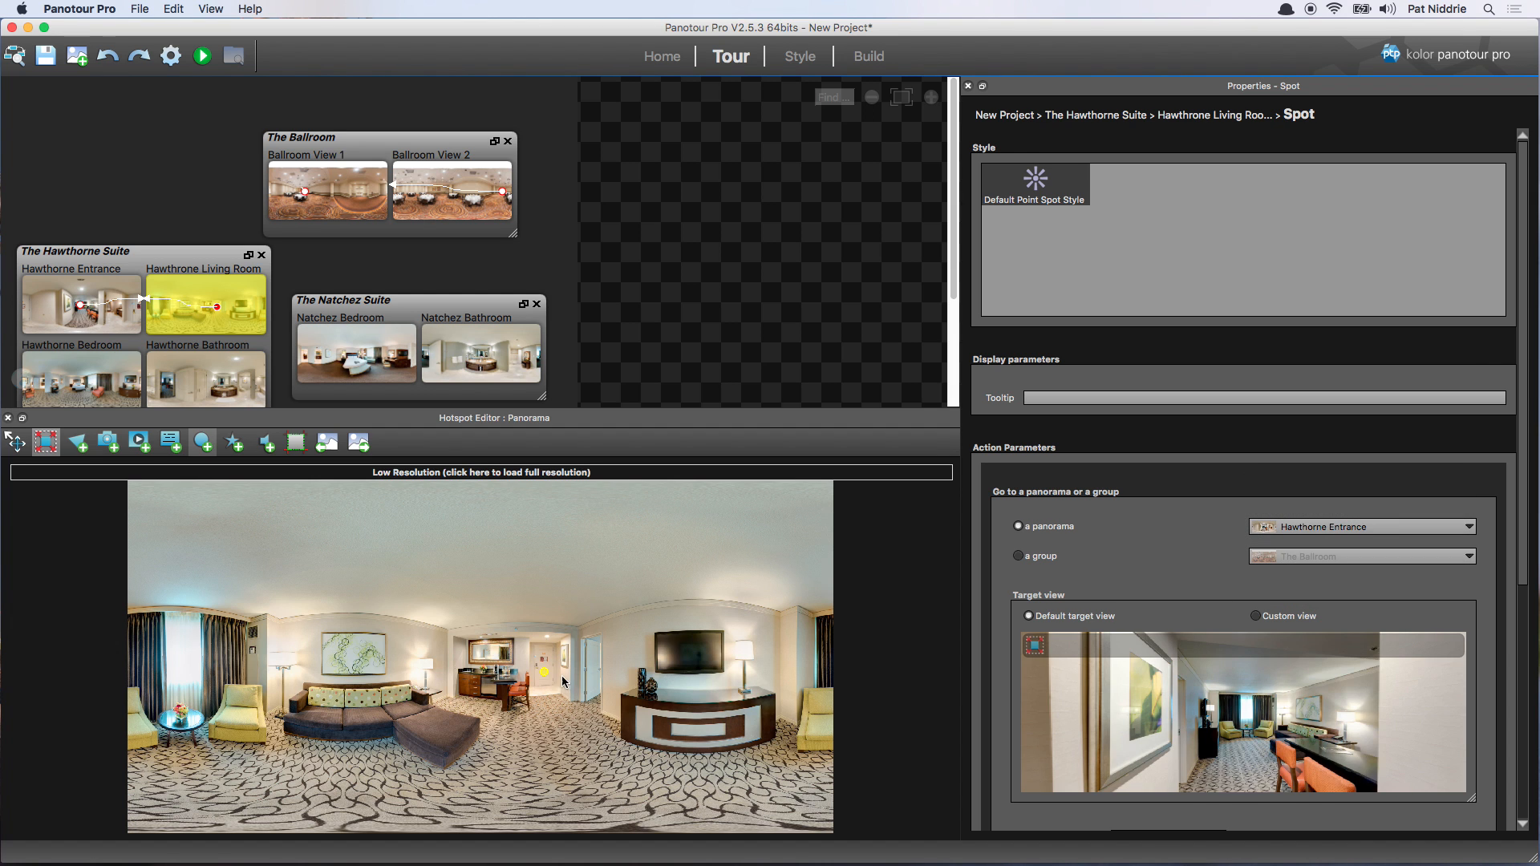
Place a point hotspot at the bedroom doorway in Hawthrone Living Room, linked to Hawthorne Bedroom with the tooltip "Hawthorne Bedroom"
click(597, 674)
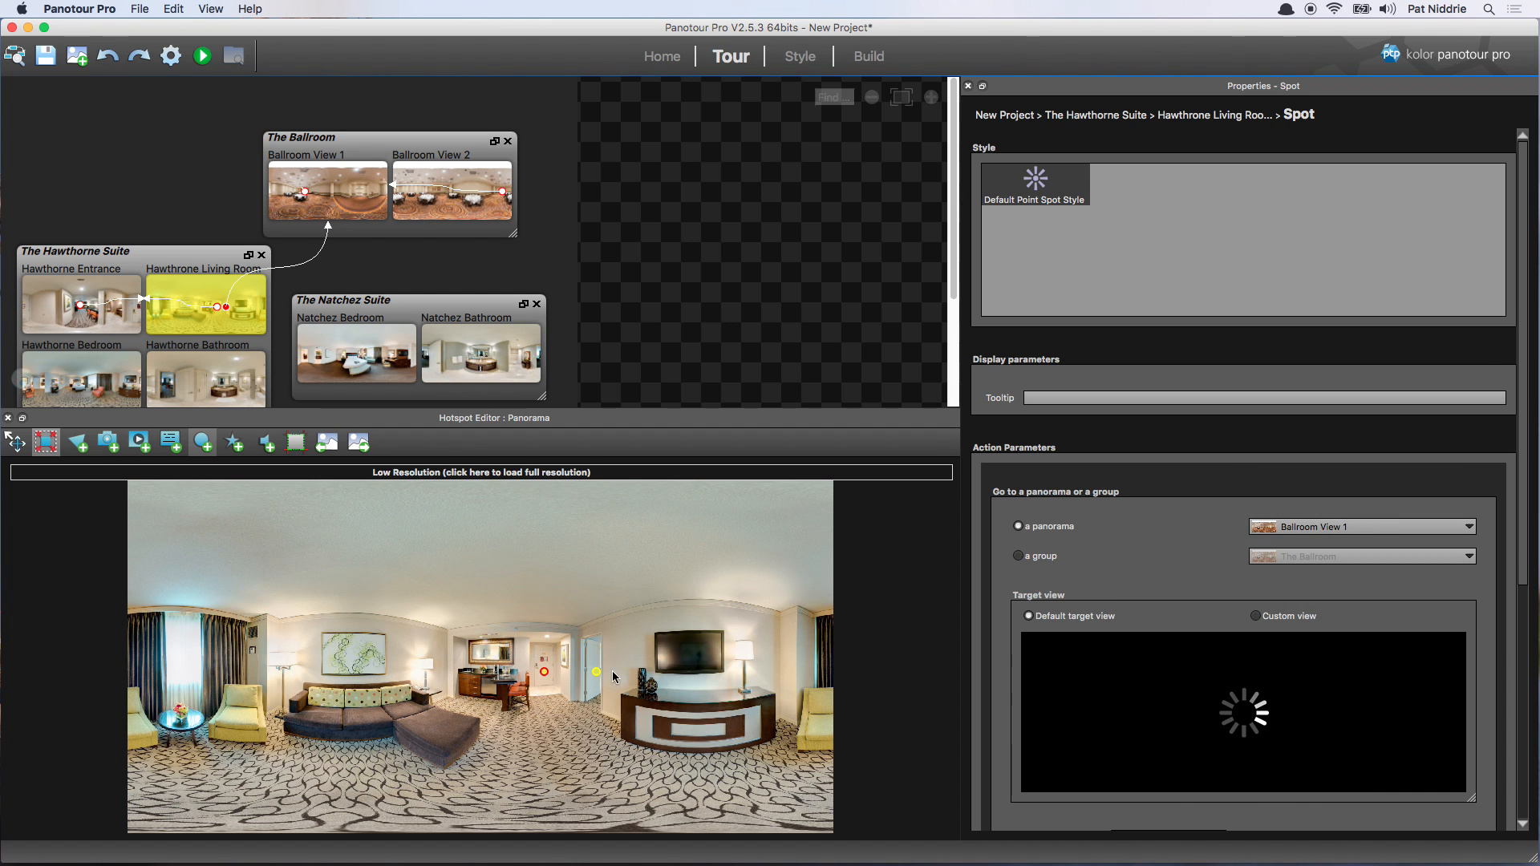
click(1367, 527)
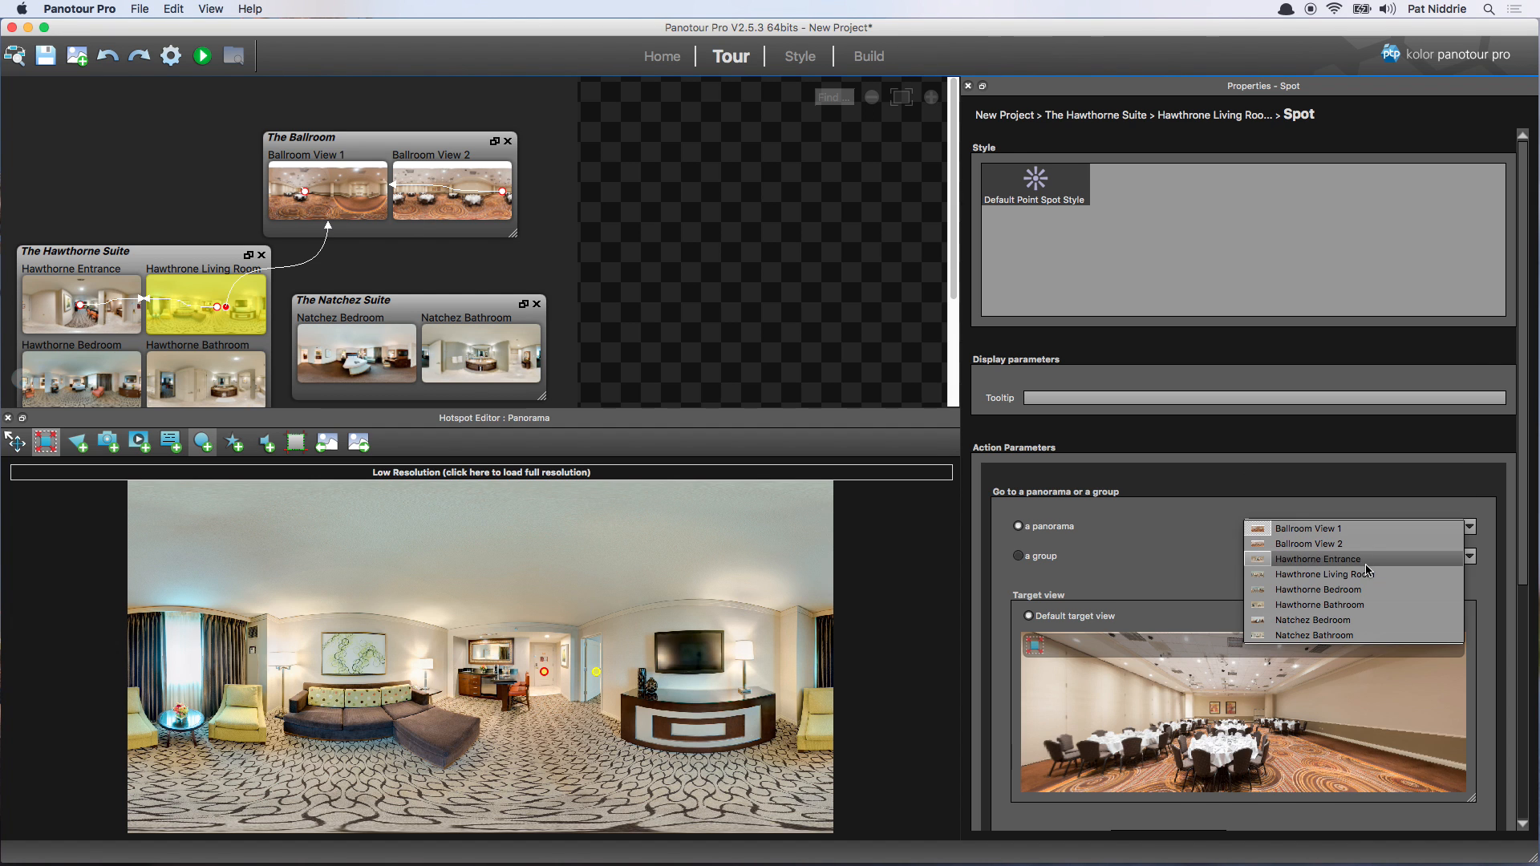
click(1365, 590)
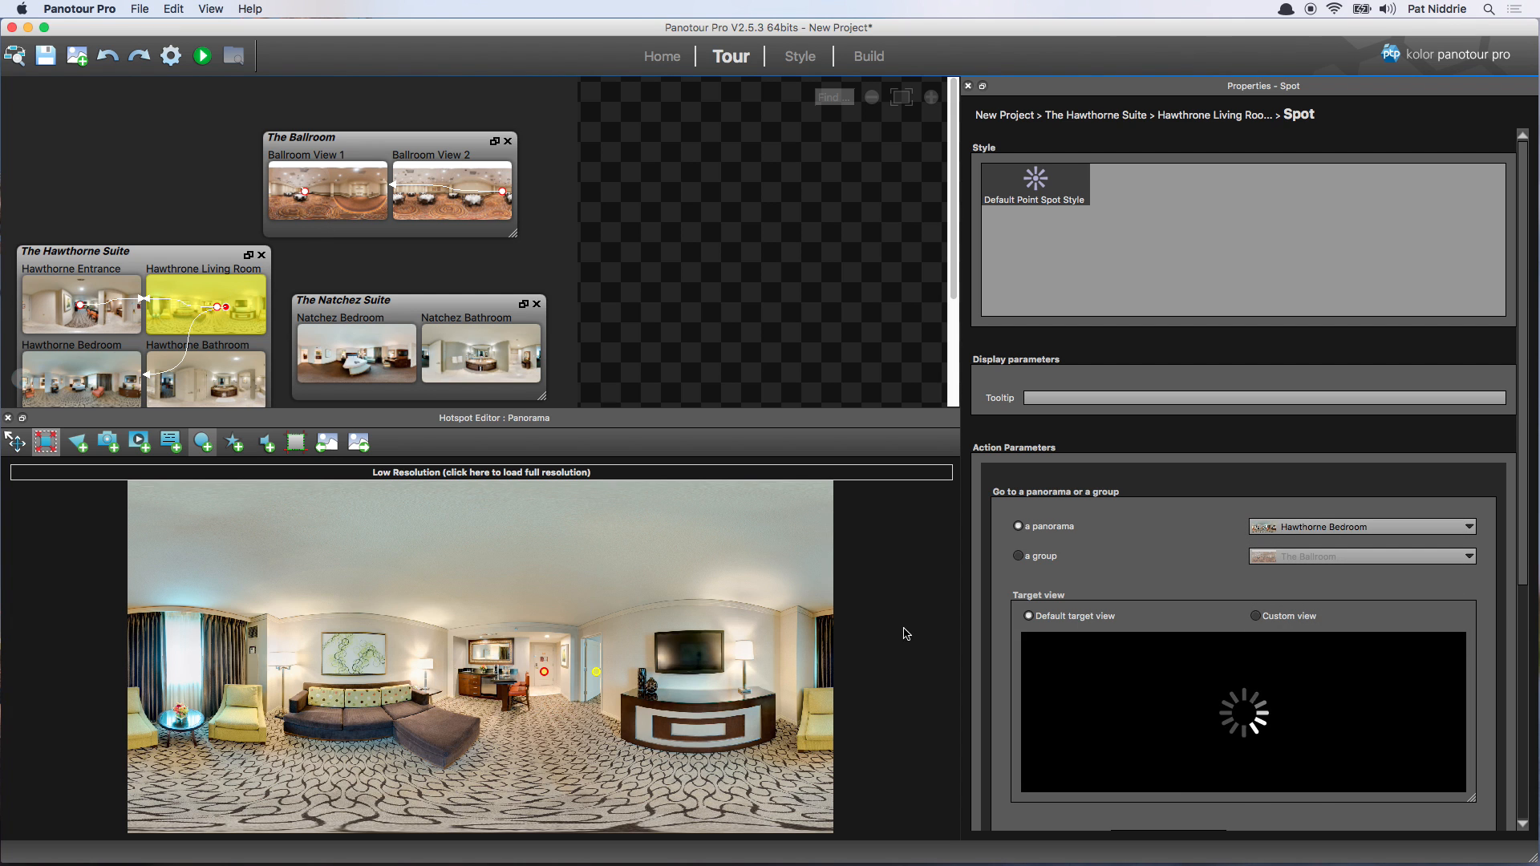
click(1093, 401)
text(Hawthorne Bedroom)
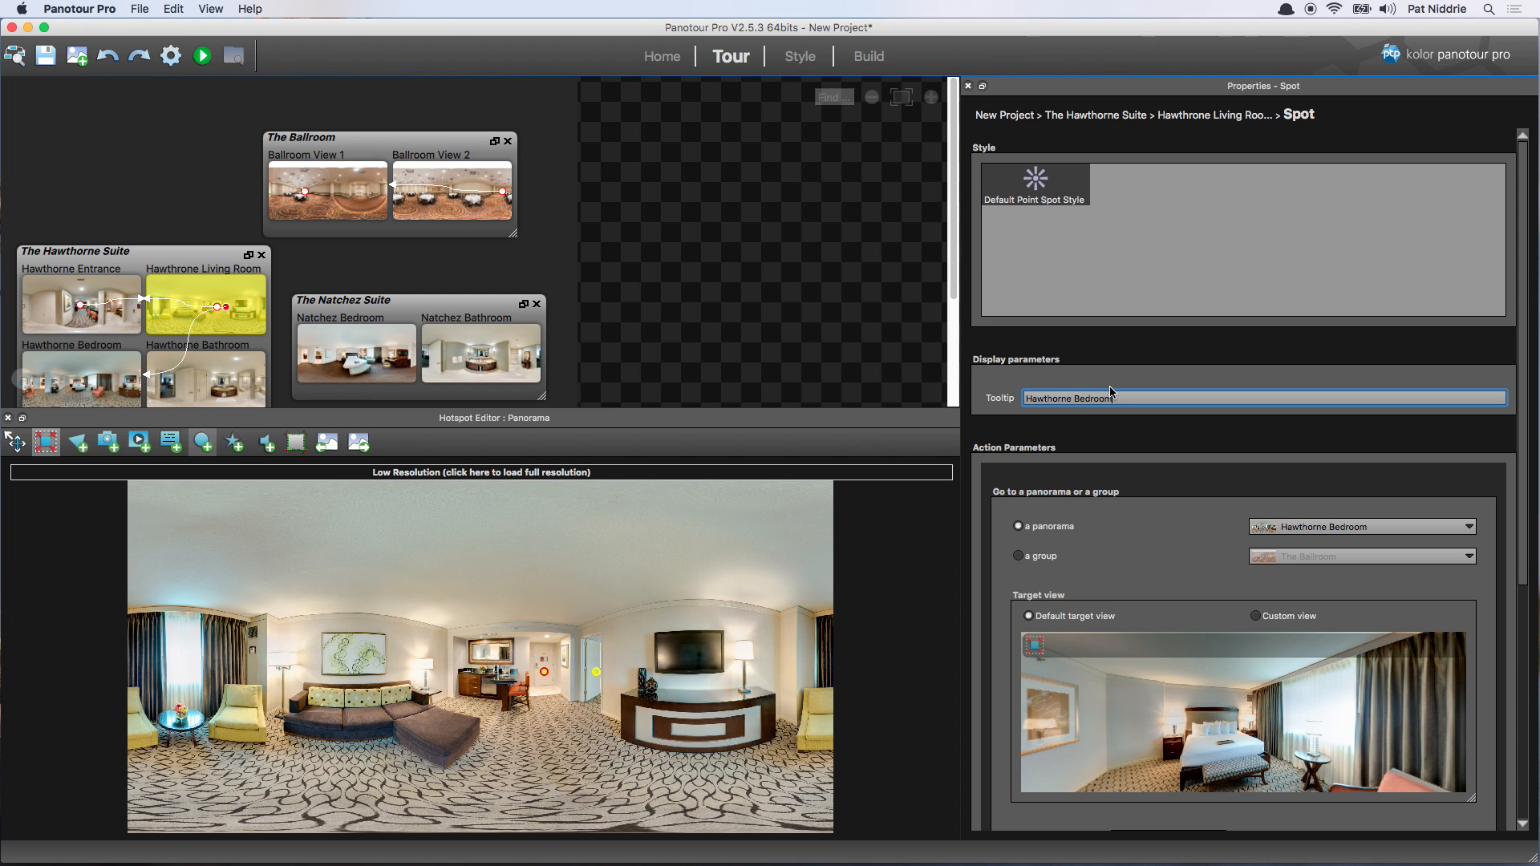
key(Return)
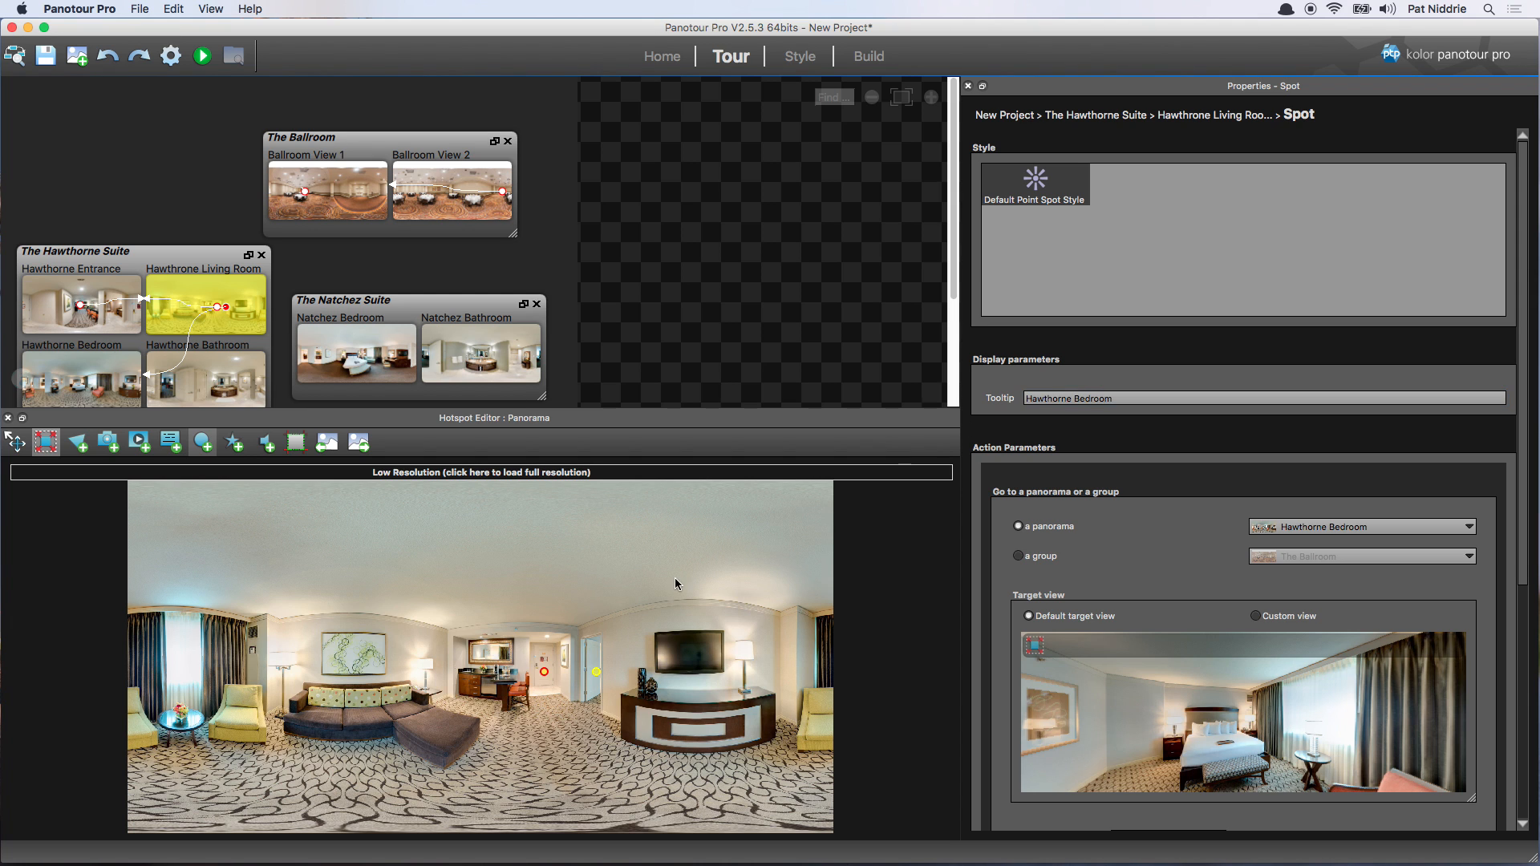
Give the living room's entrance-door hotspot the tooltip "Hawthorne Entrance"
click(596, 672)
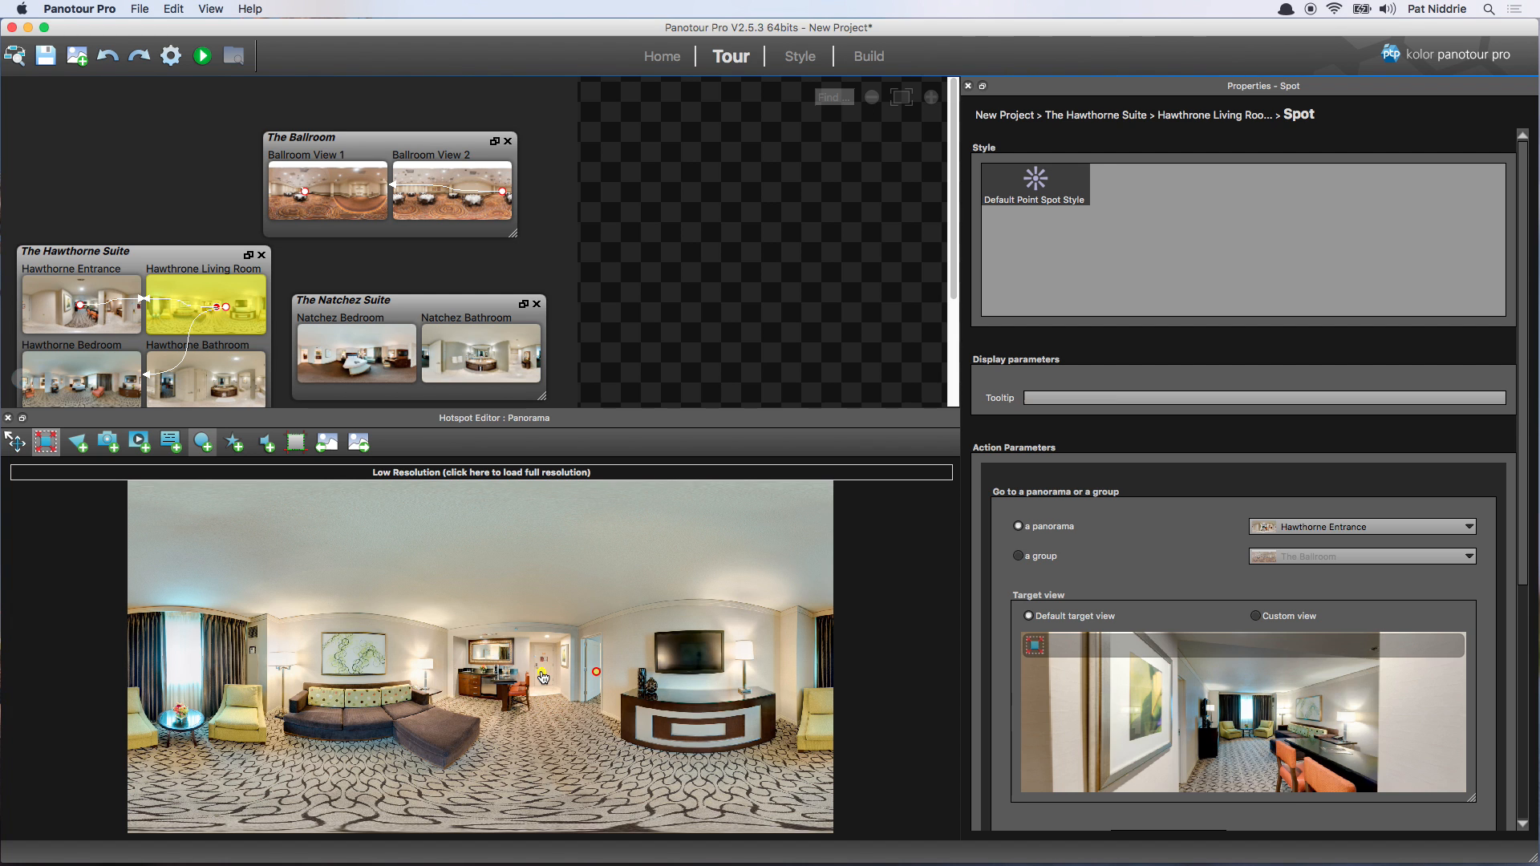
click(1212, 396)
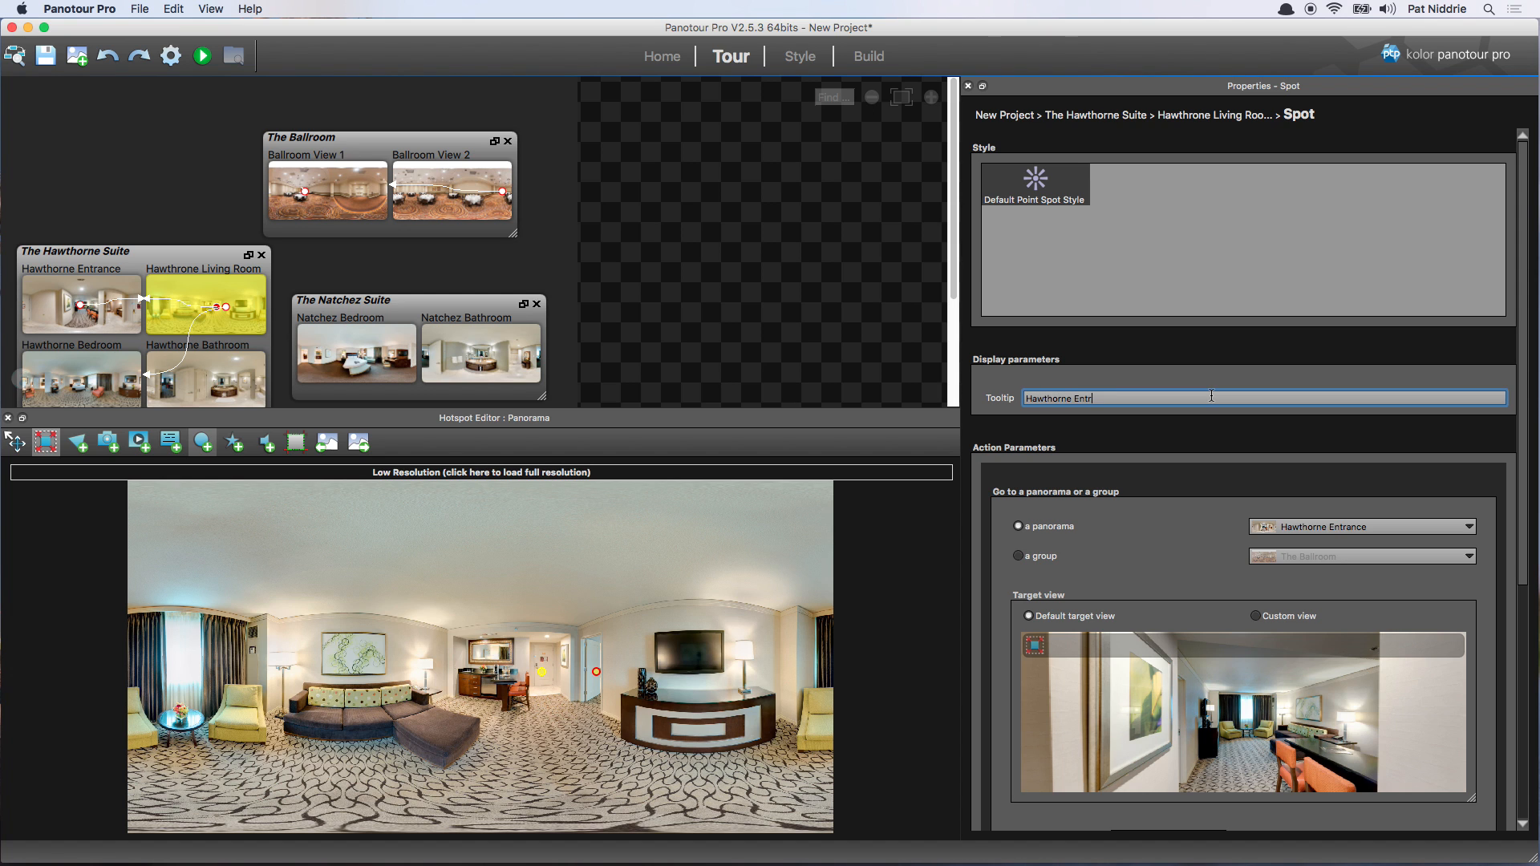
text(Hawthorne Entrance)
key(Return)
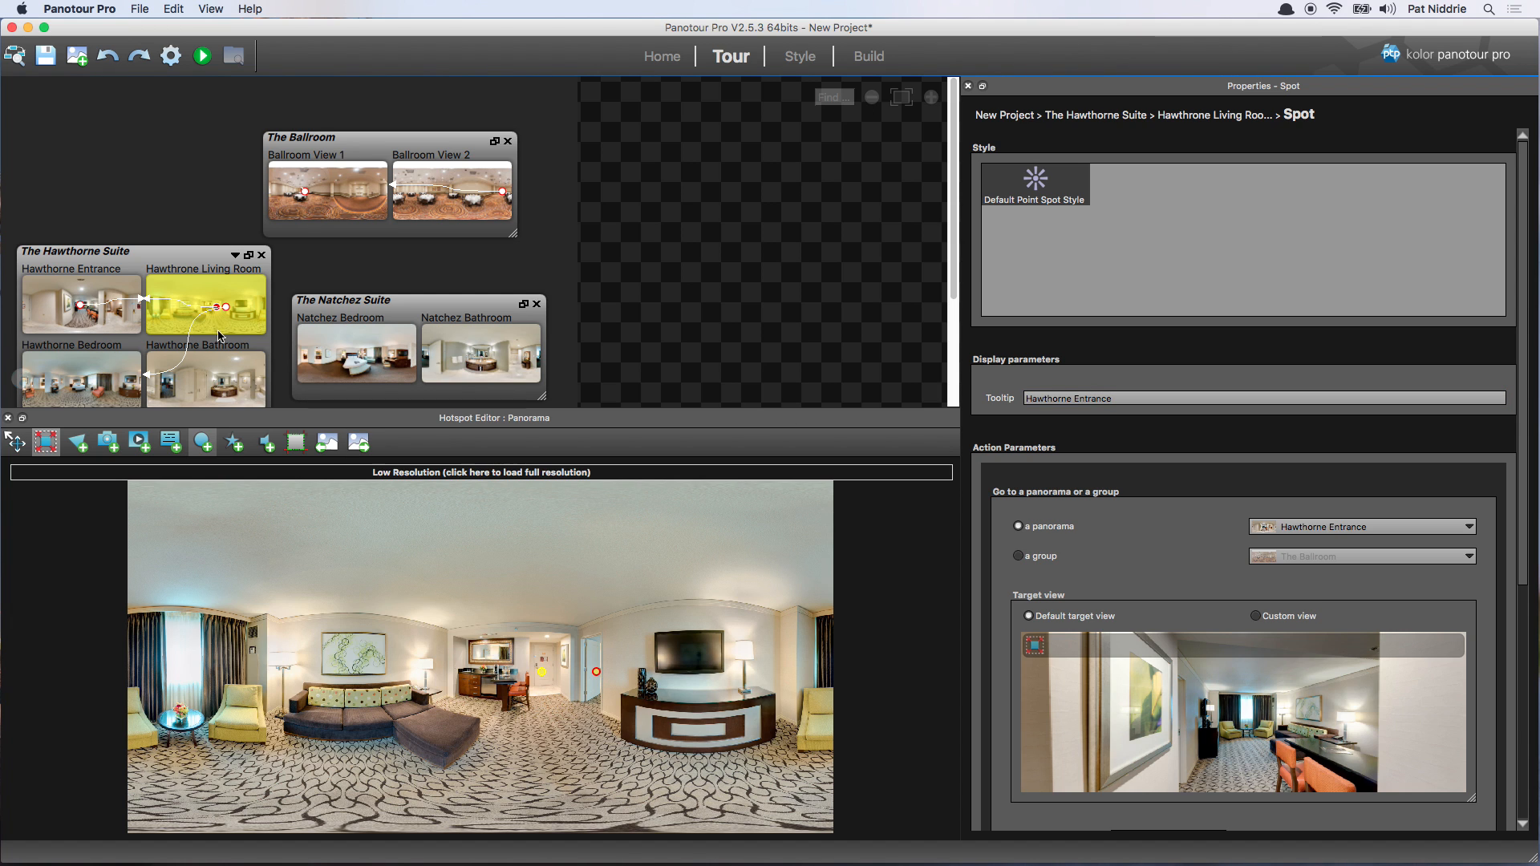
Open the Hawthorne Bedroom and Natchez Bedroom panoramas for hotspot editing
click(108, 386)
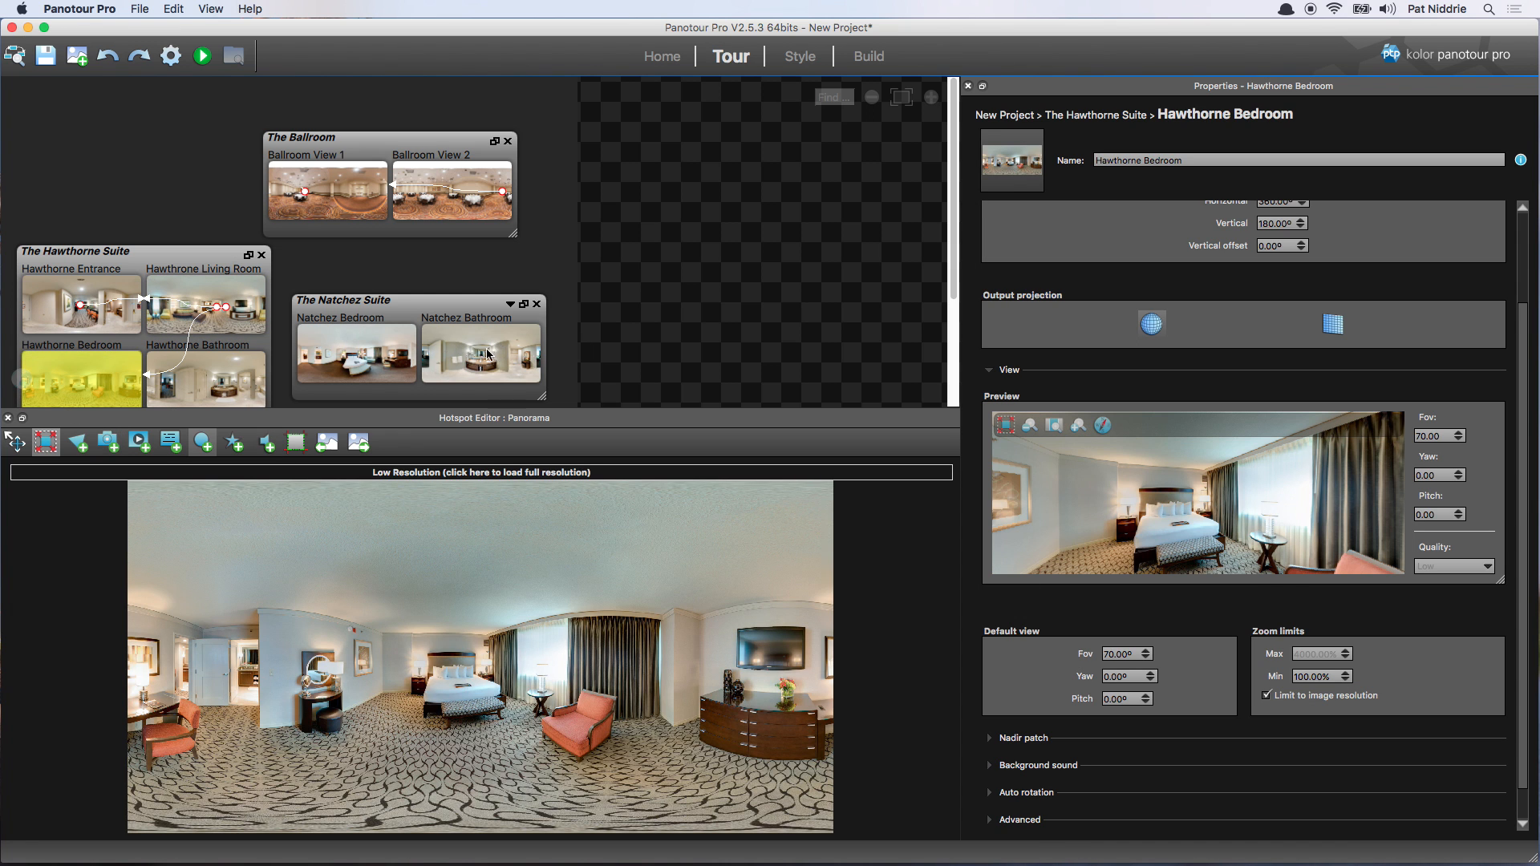
click(357, 353)
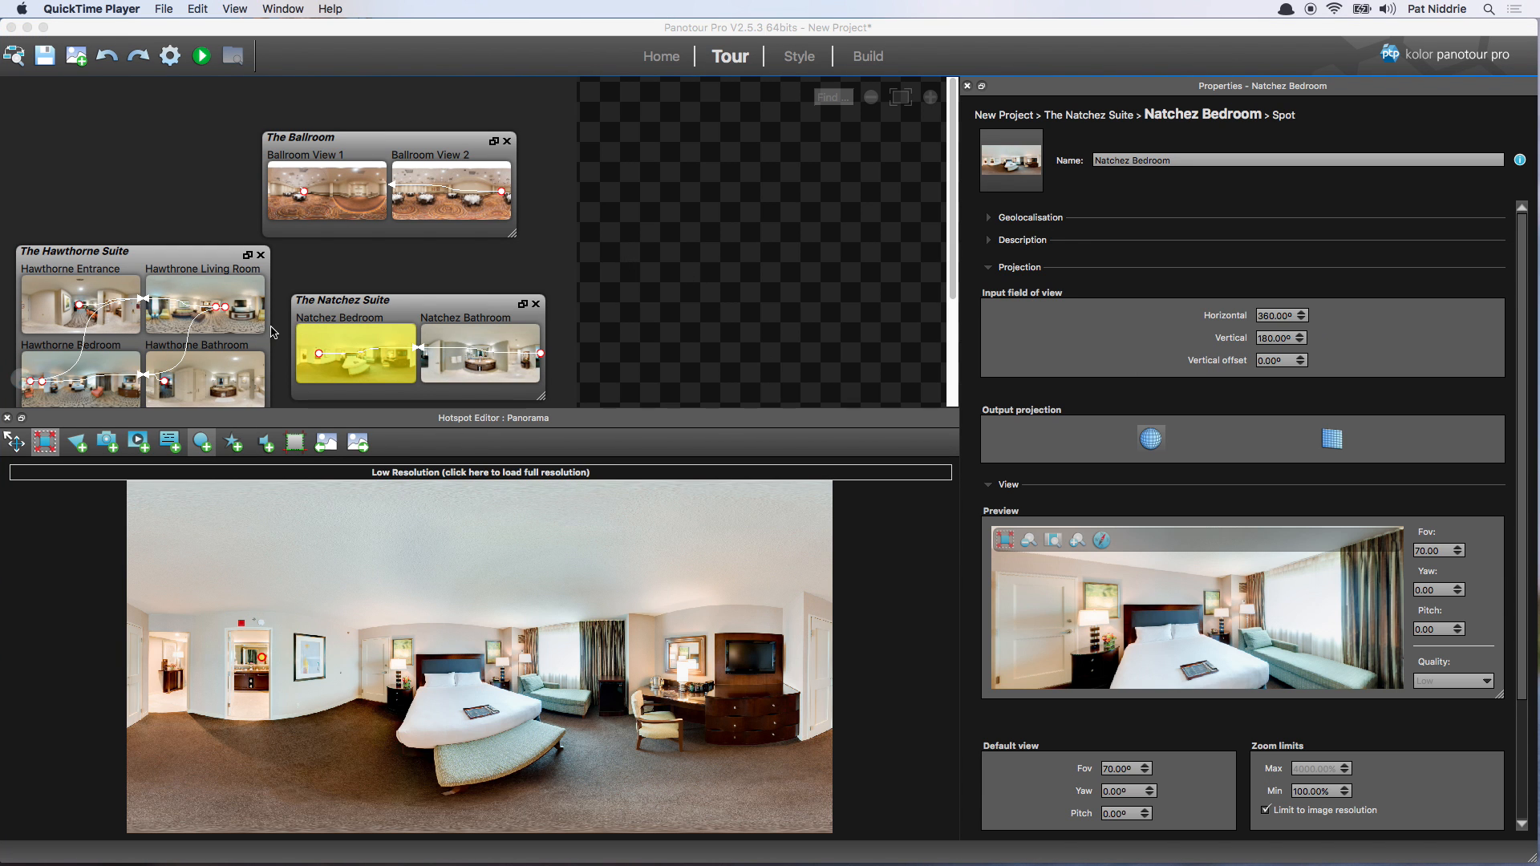
Open the tour's style settings, switch to Chrome and try the sample tour's control bar by moving the ballroom view right
click(799, 56)
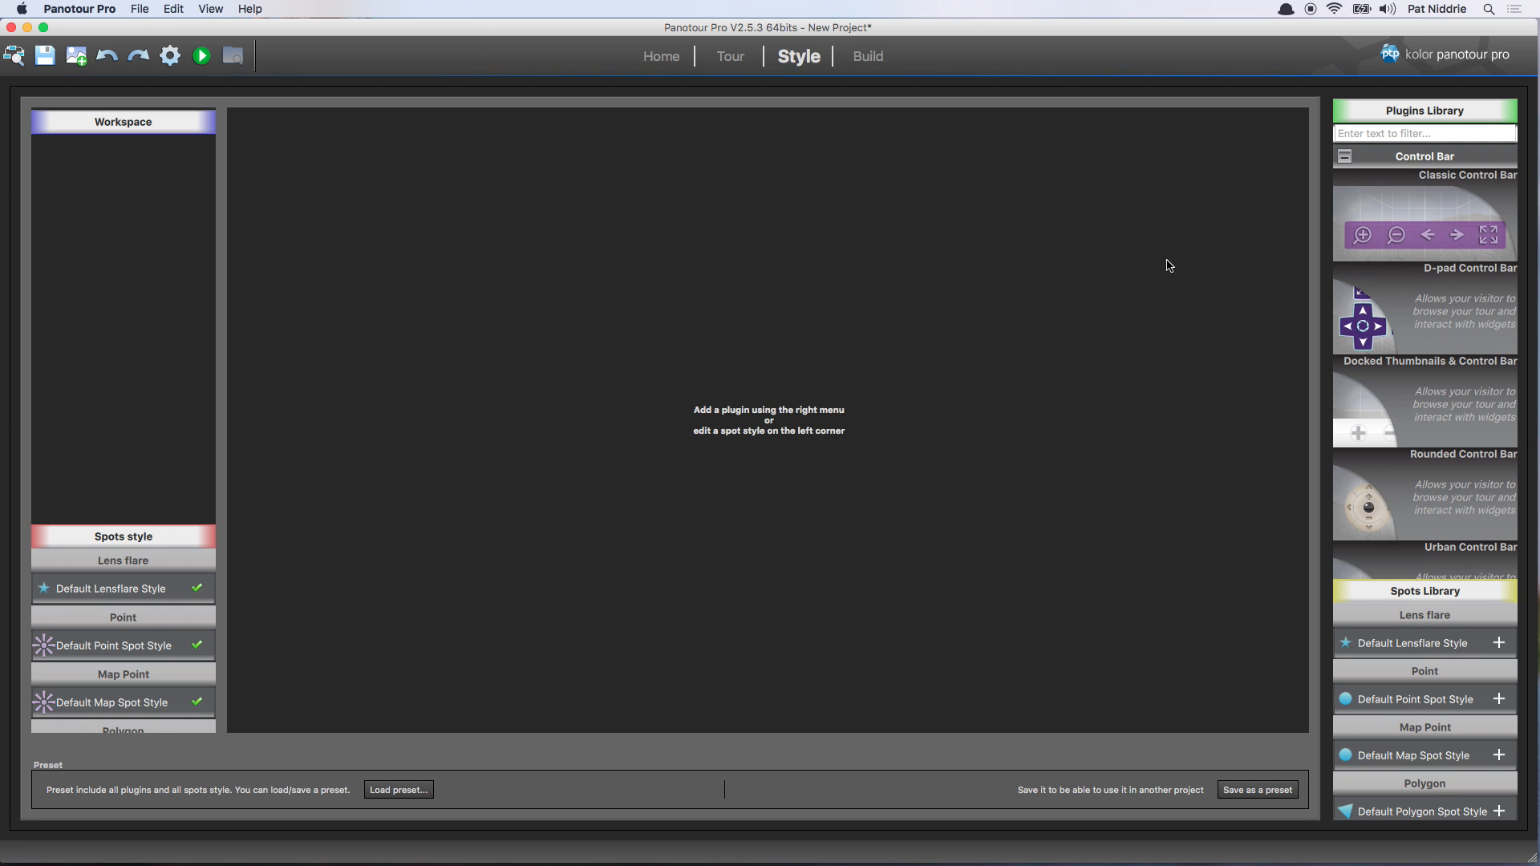
key(super+Tab)
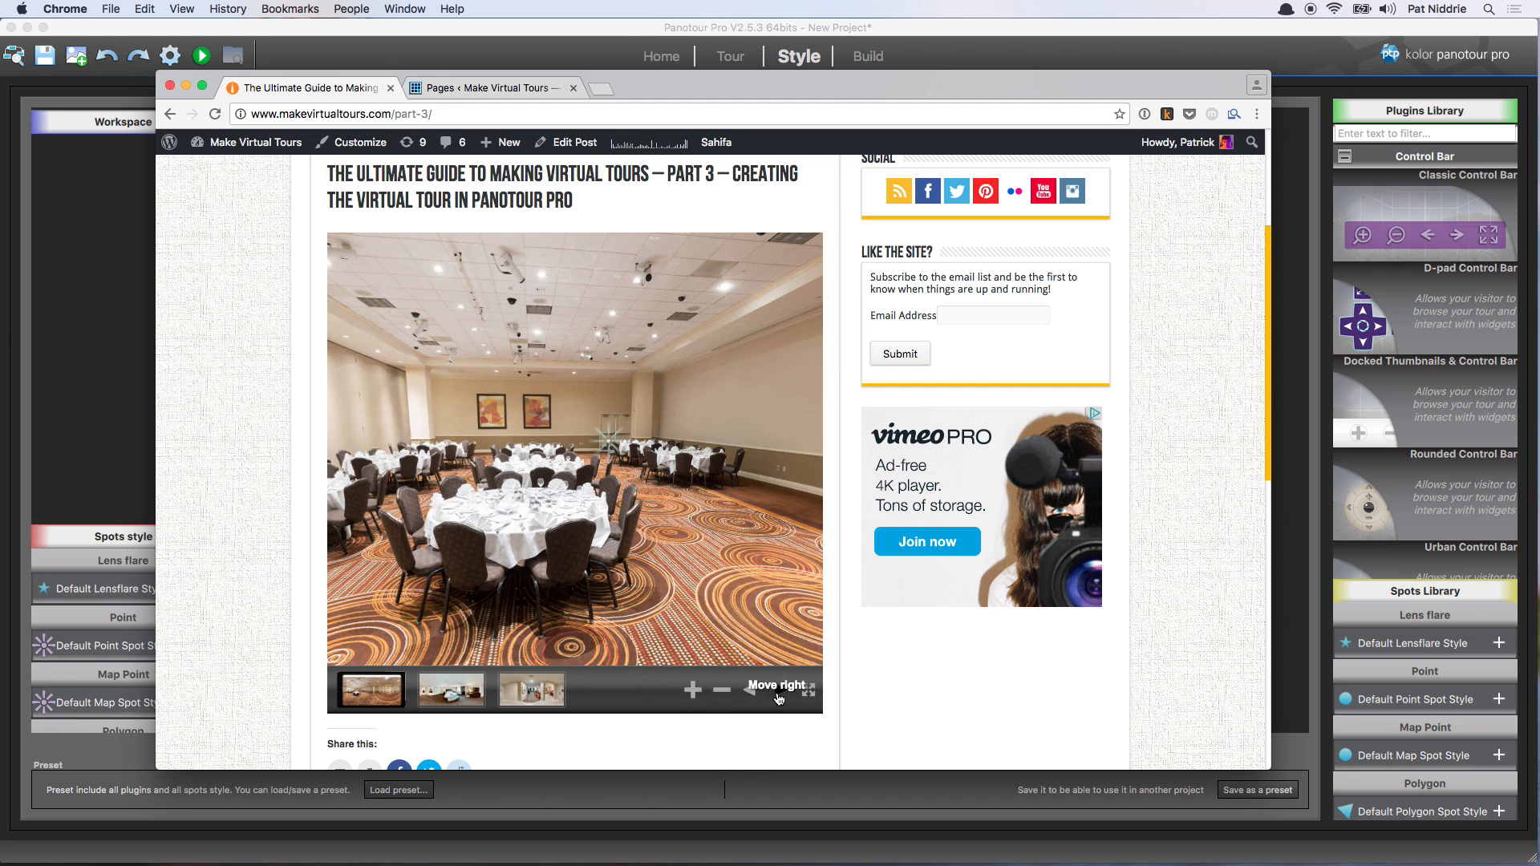
click(780, 690)
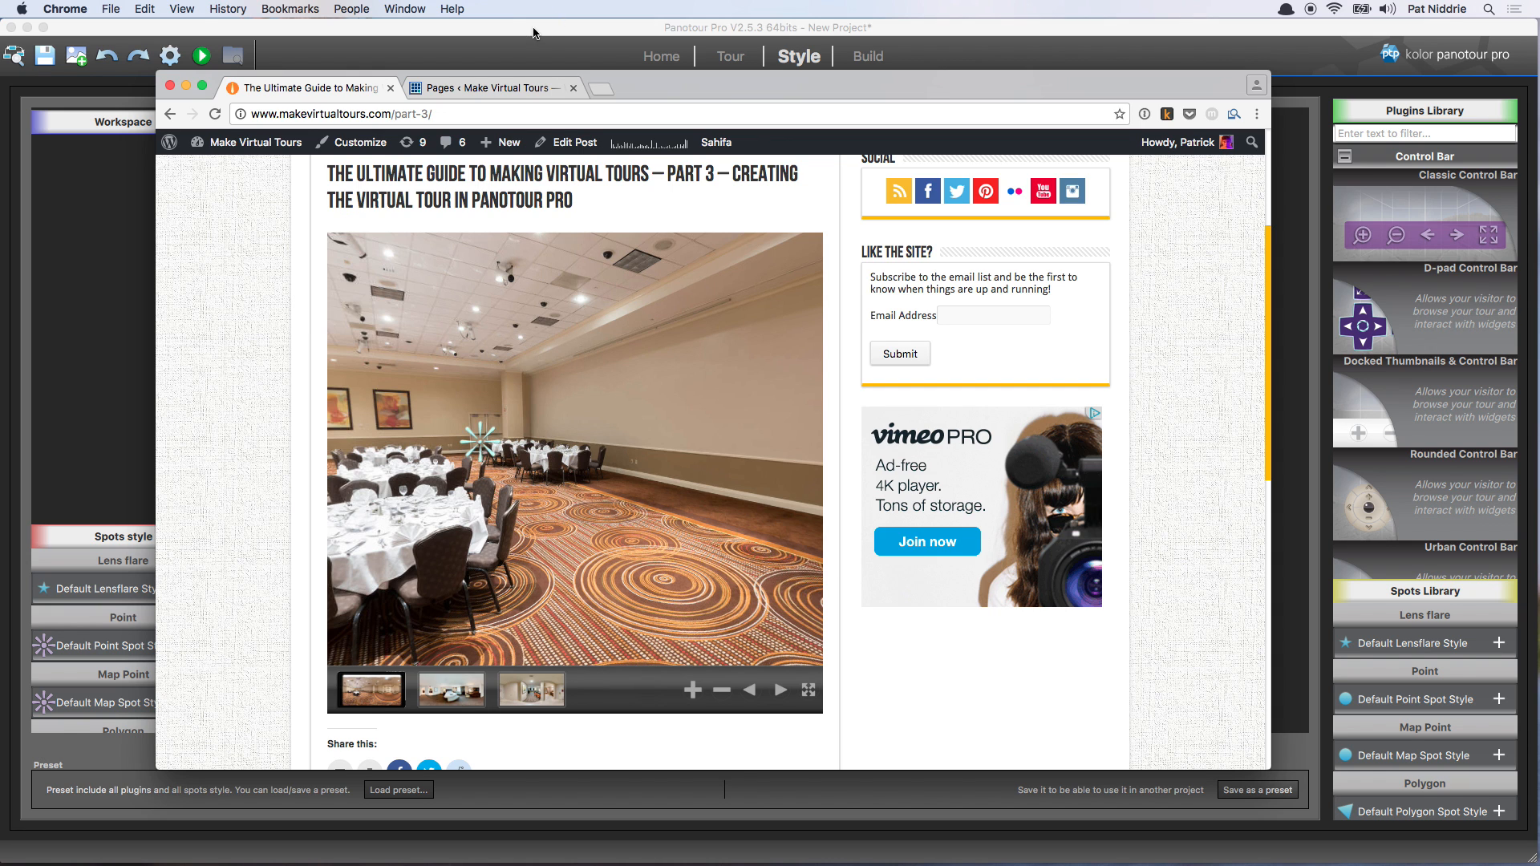
Return to Panotour Pro and add the Docked Thumbnails & Control Bar plugin to the project
click(533, 32)
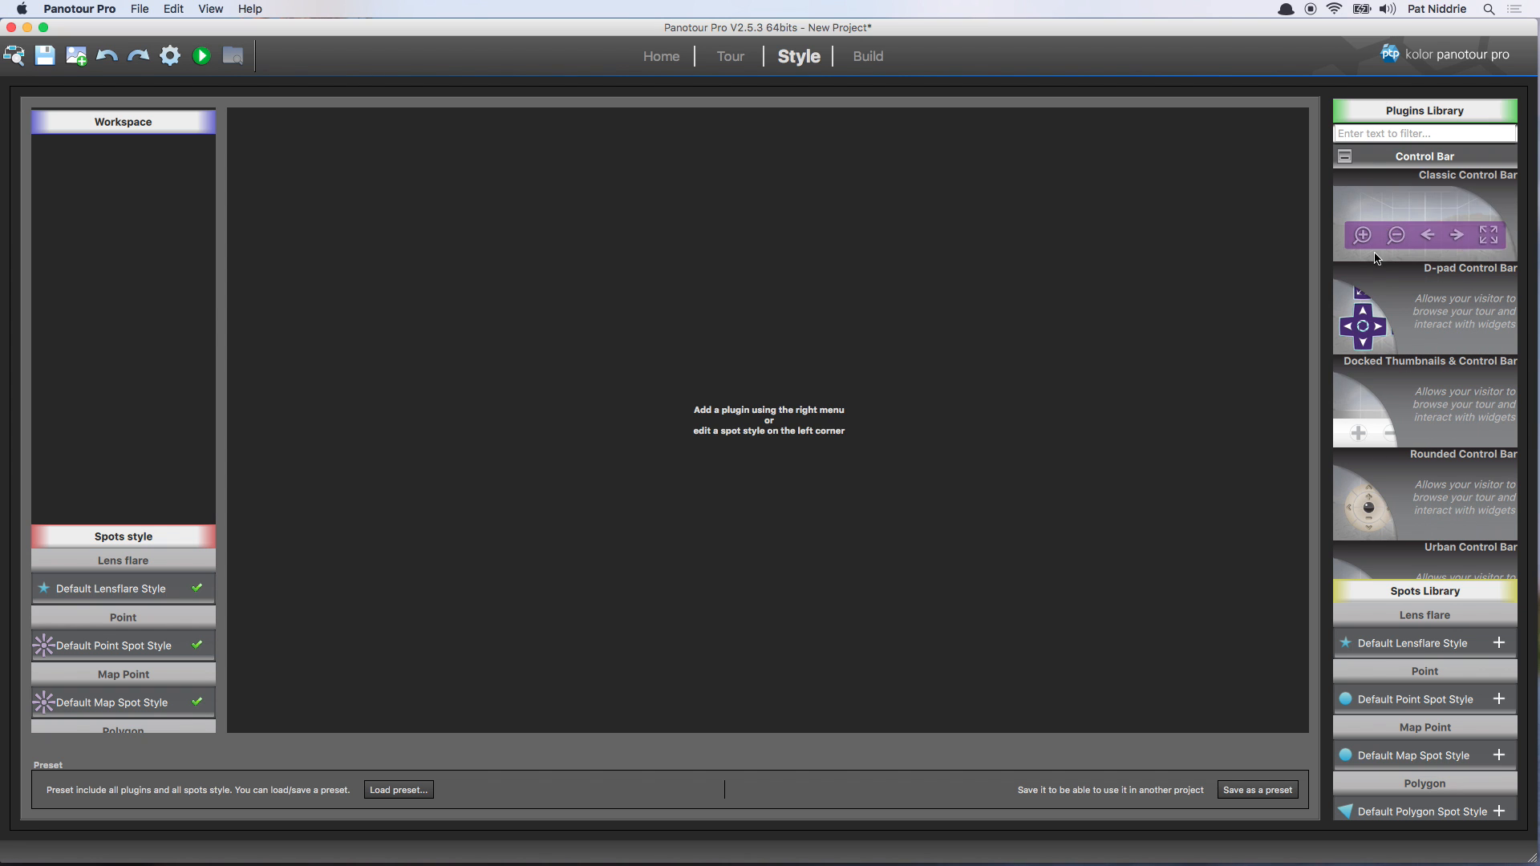
double_click(1356, 401)
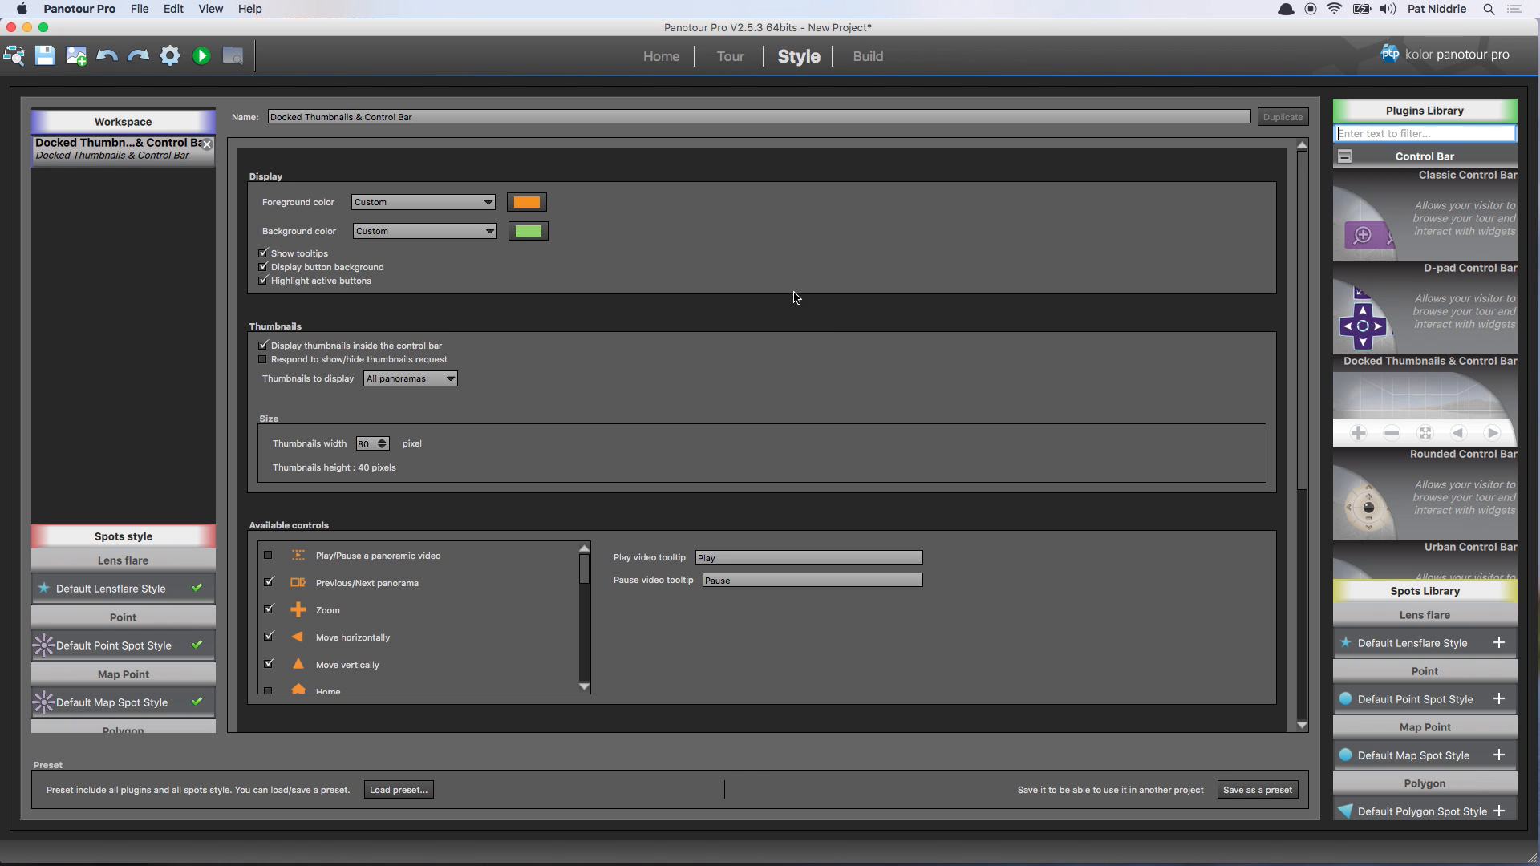
Examine the control bar plugin's thumbnail options, available controls and tooltip style settings
scroll(843, 369, down, 1)
scroll(842, 369, down, 5)
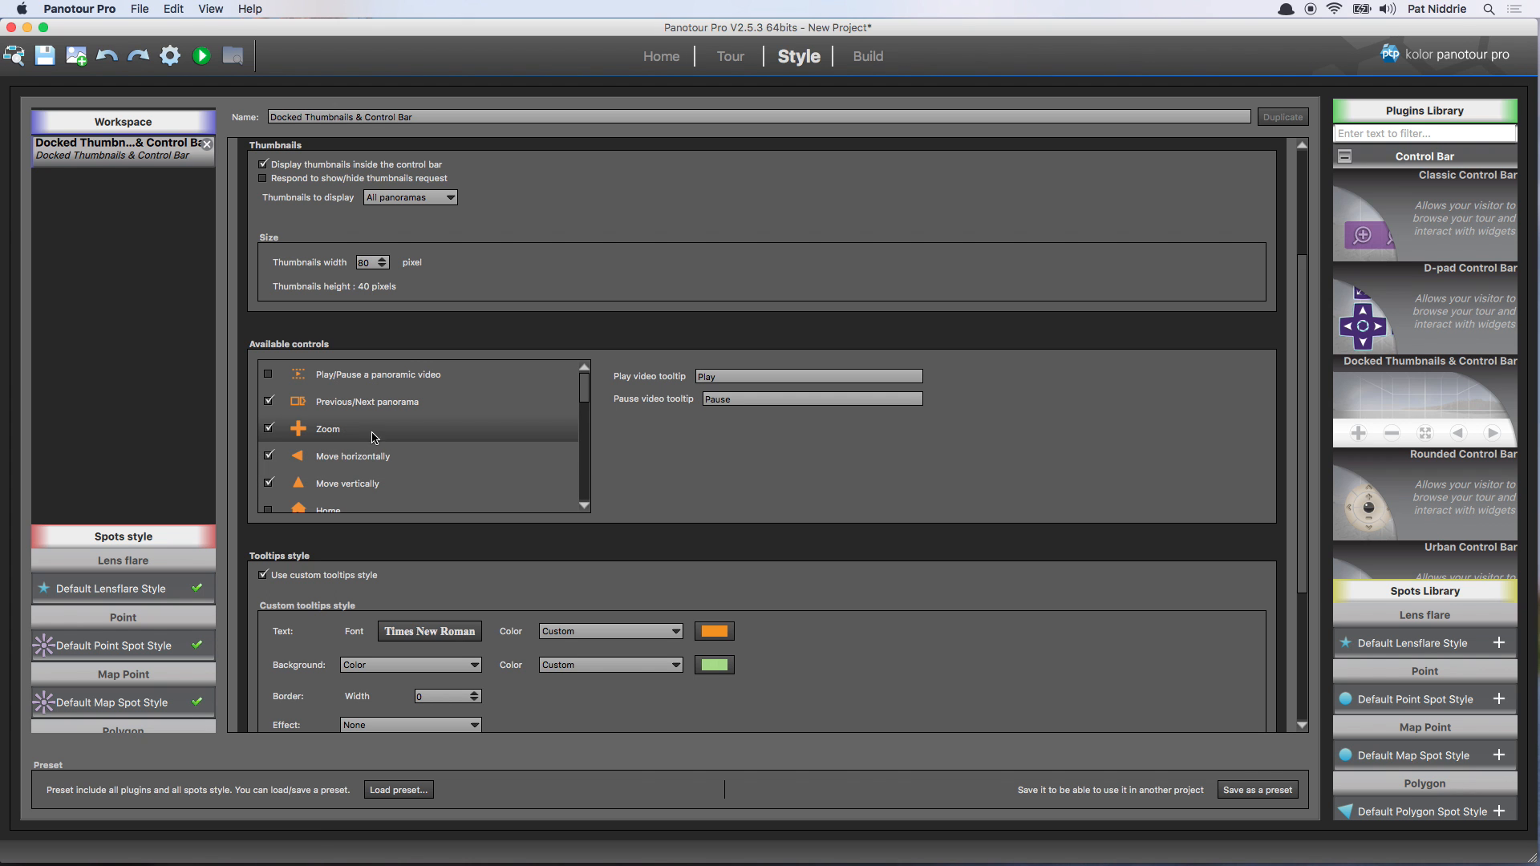
mouse_move(586, 397)
mouse_down()
mouse_move(583, 497)
mouse_move(585, 401)
mouse_up()
scroll(633, 289, up, 1)
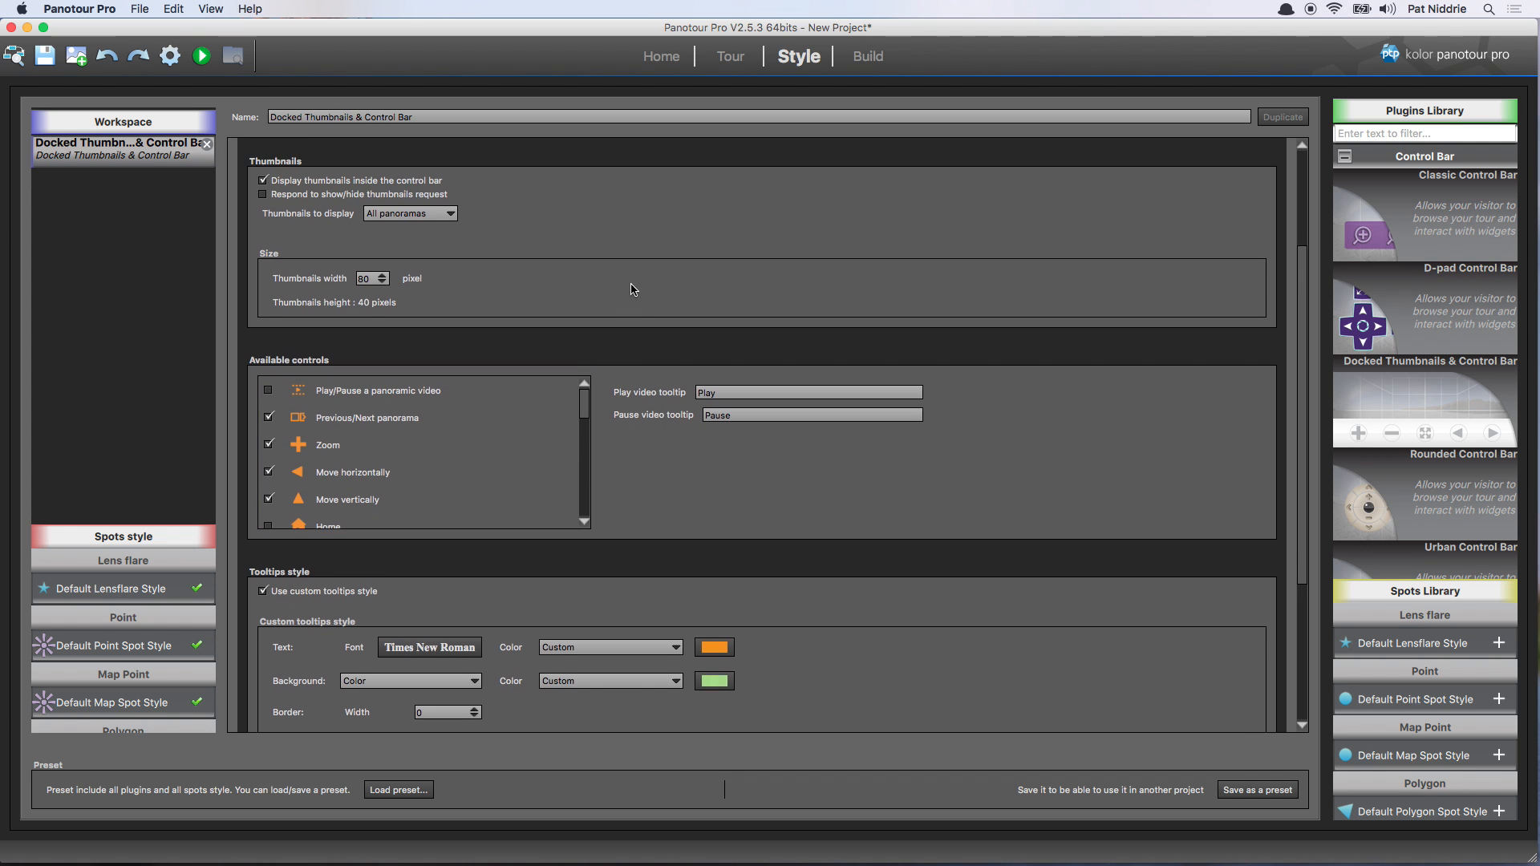
scroll(634, 289, up, 5)
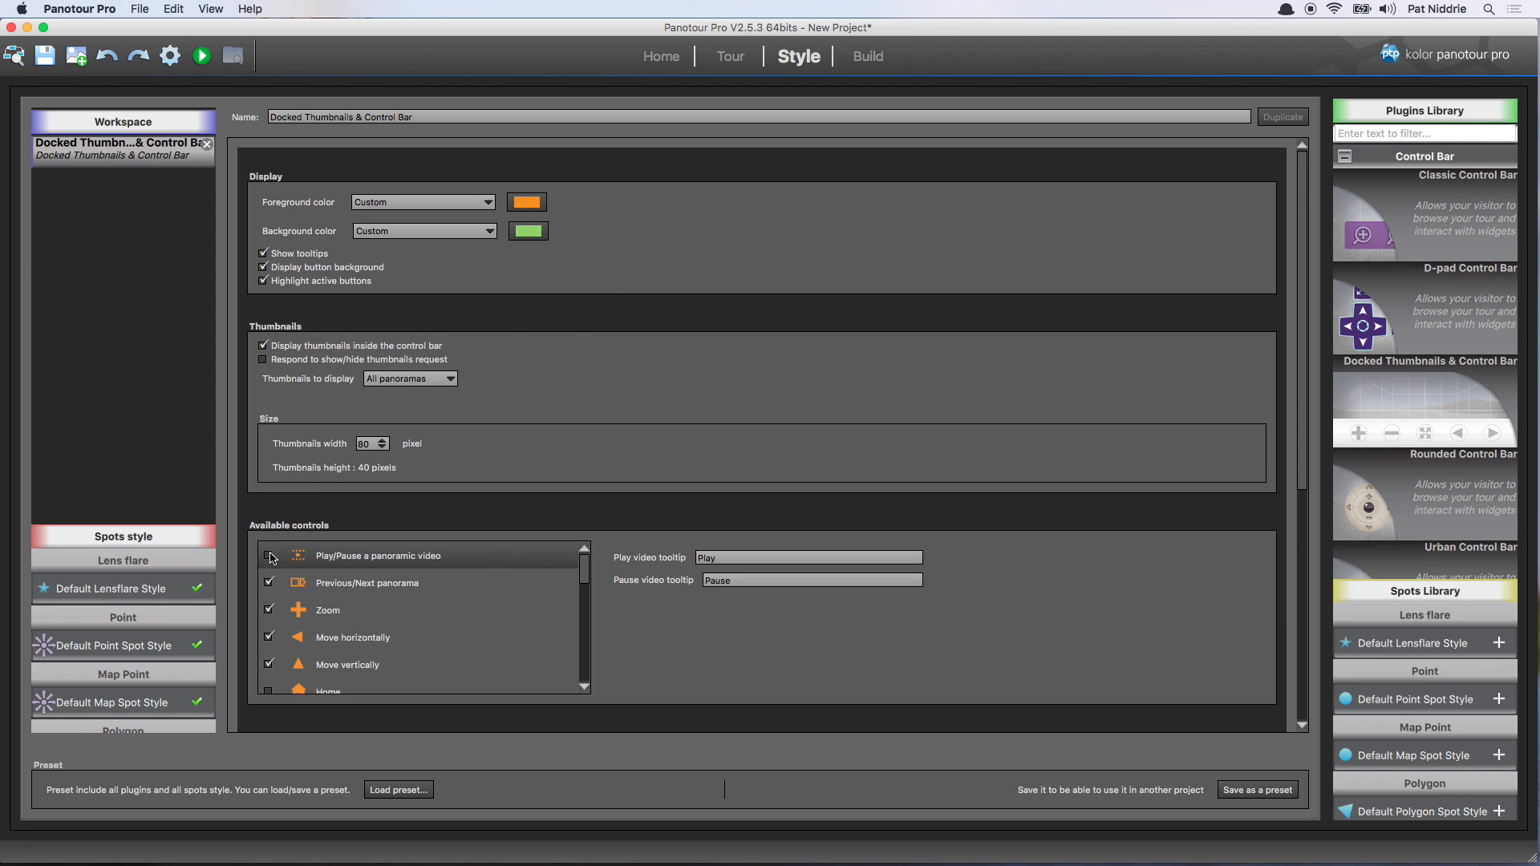
scroll(337, 674, down, 6)
scroll(356, 486, up, 2)
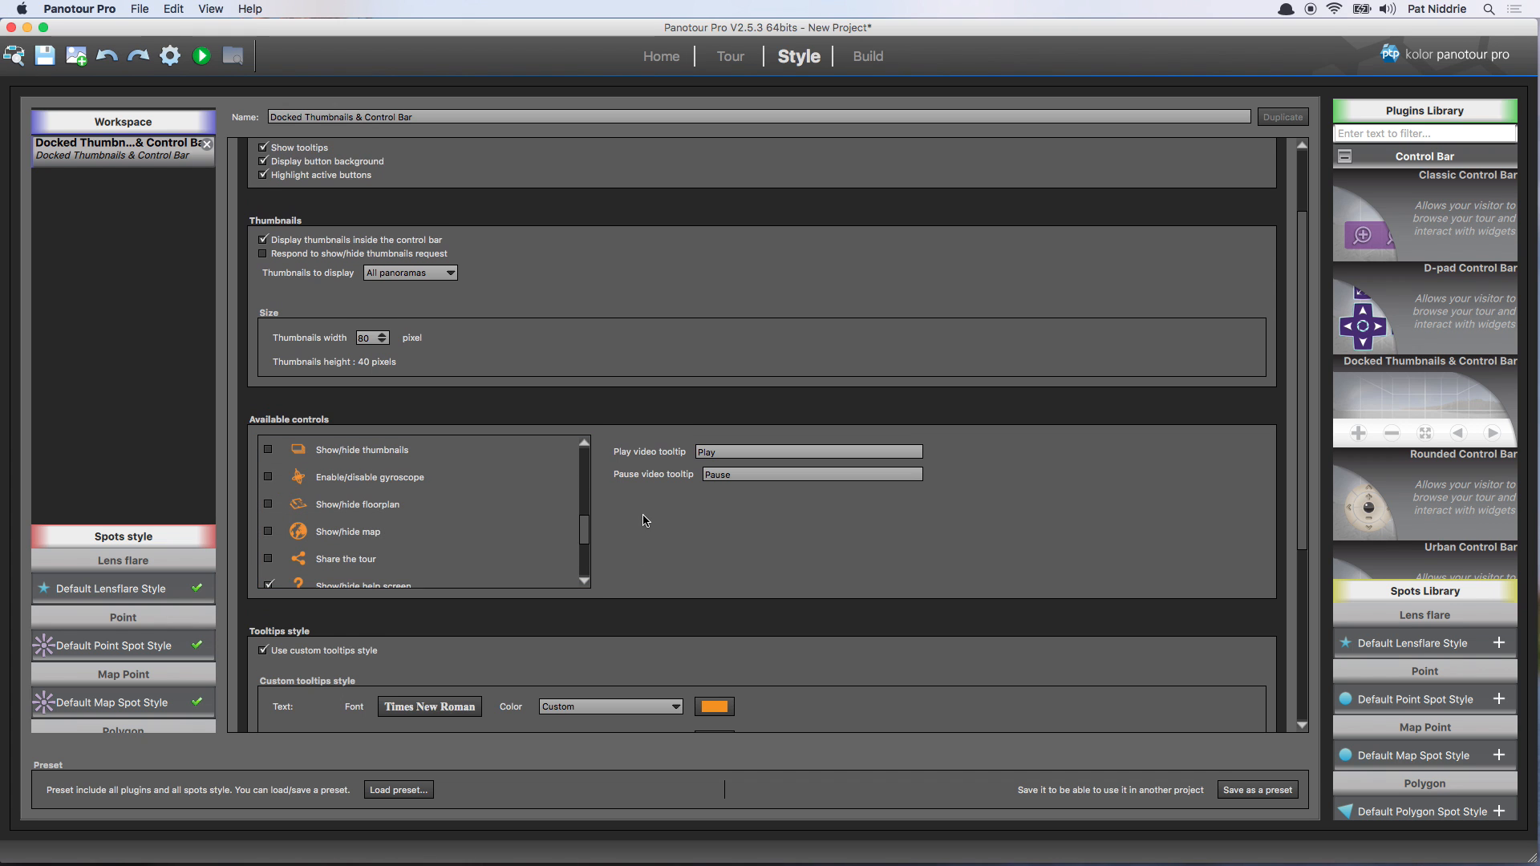
Set the control bar's foreground color to Project - background color and its background color to Project - foreground color
scroll(654, 492, up, 3)
click(478, 204)
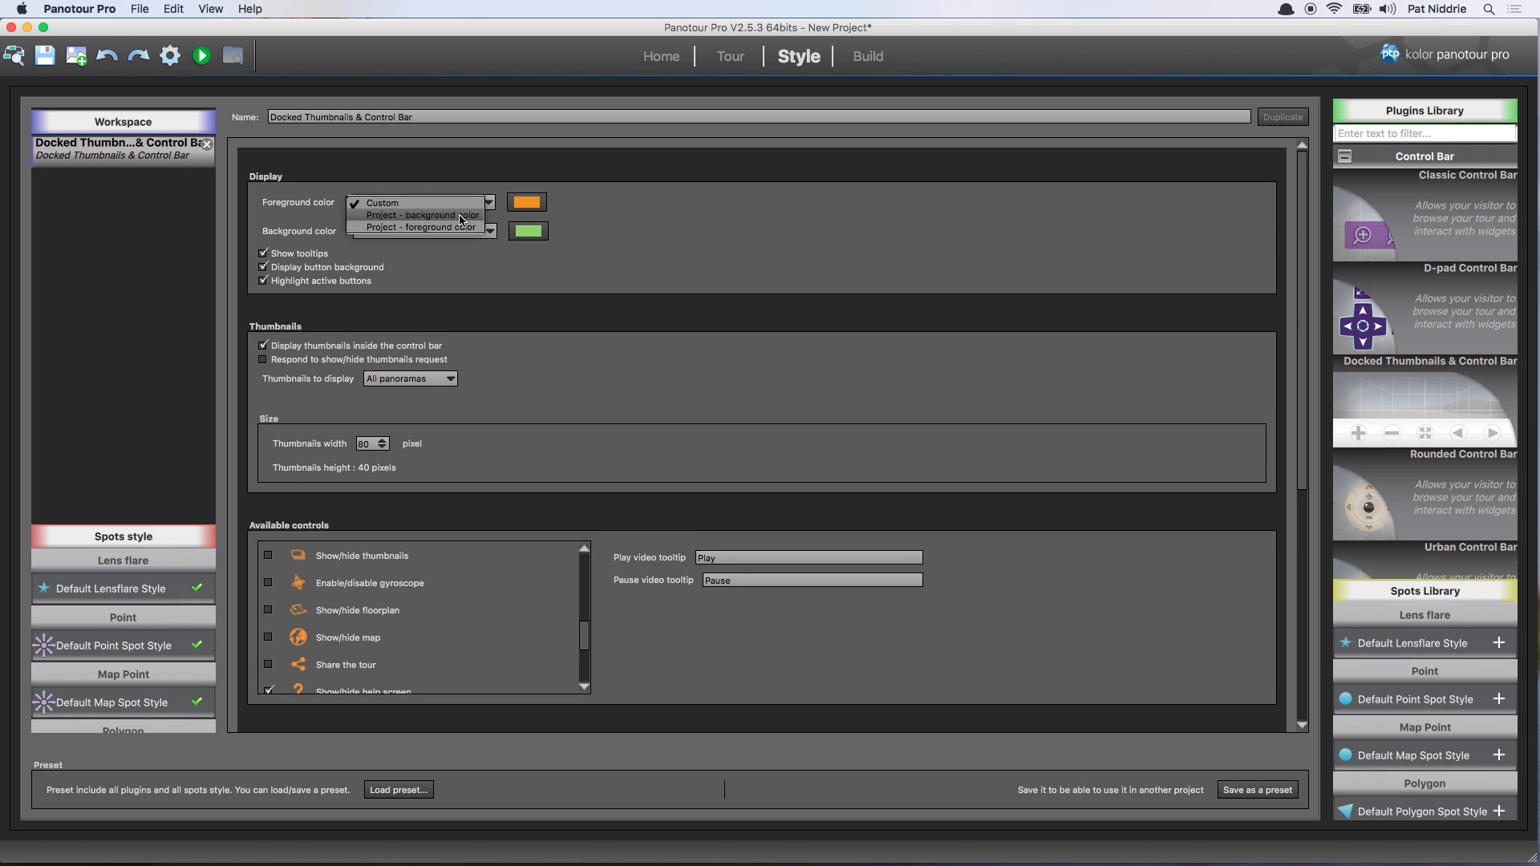
click(456, 216)
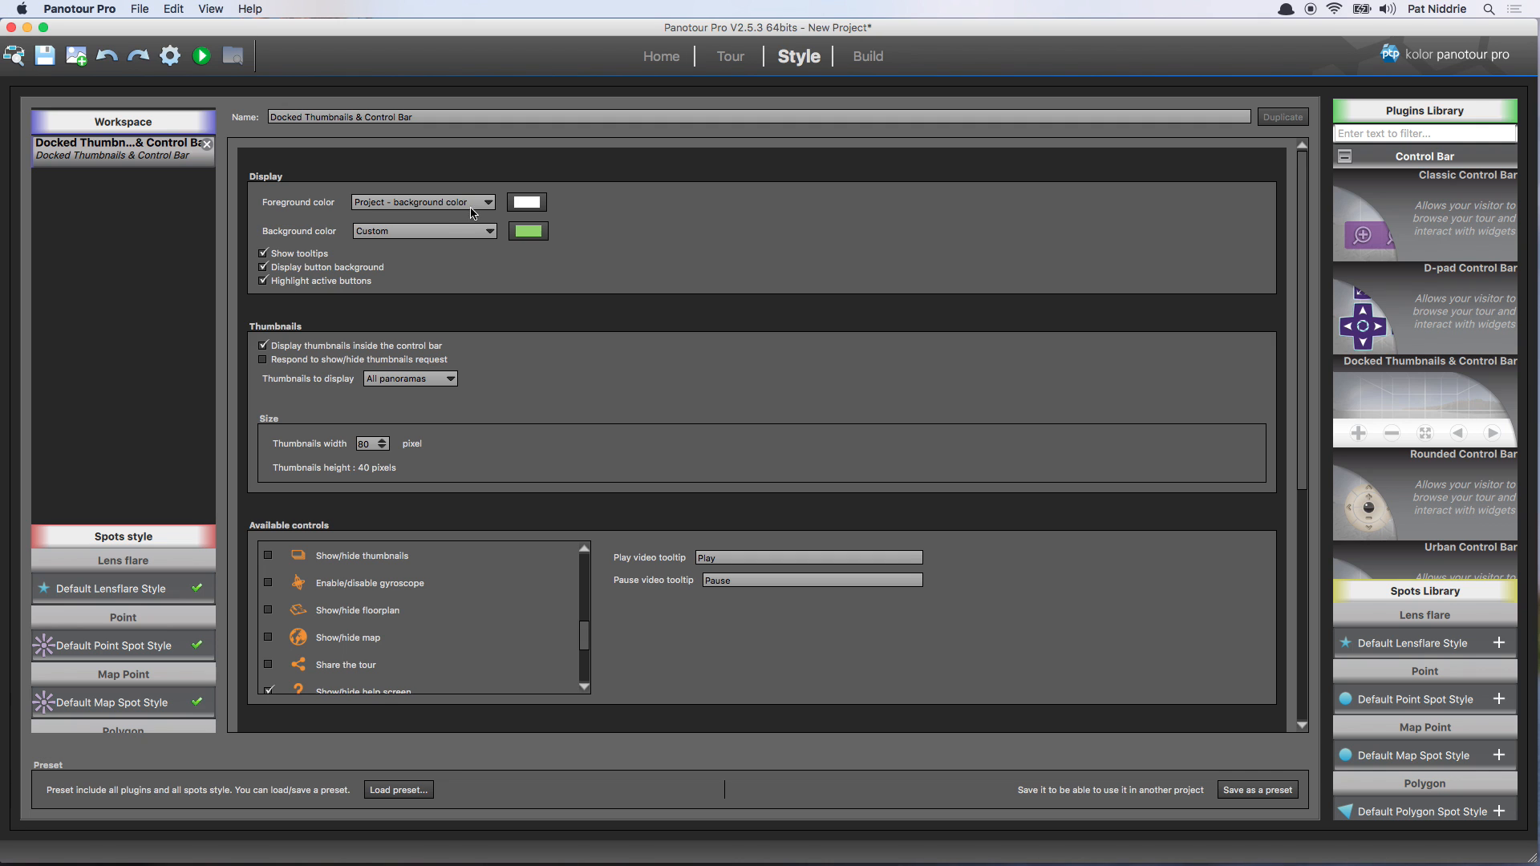
click(482, 232)
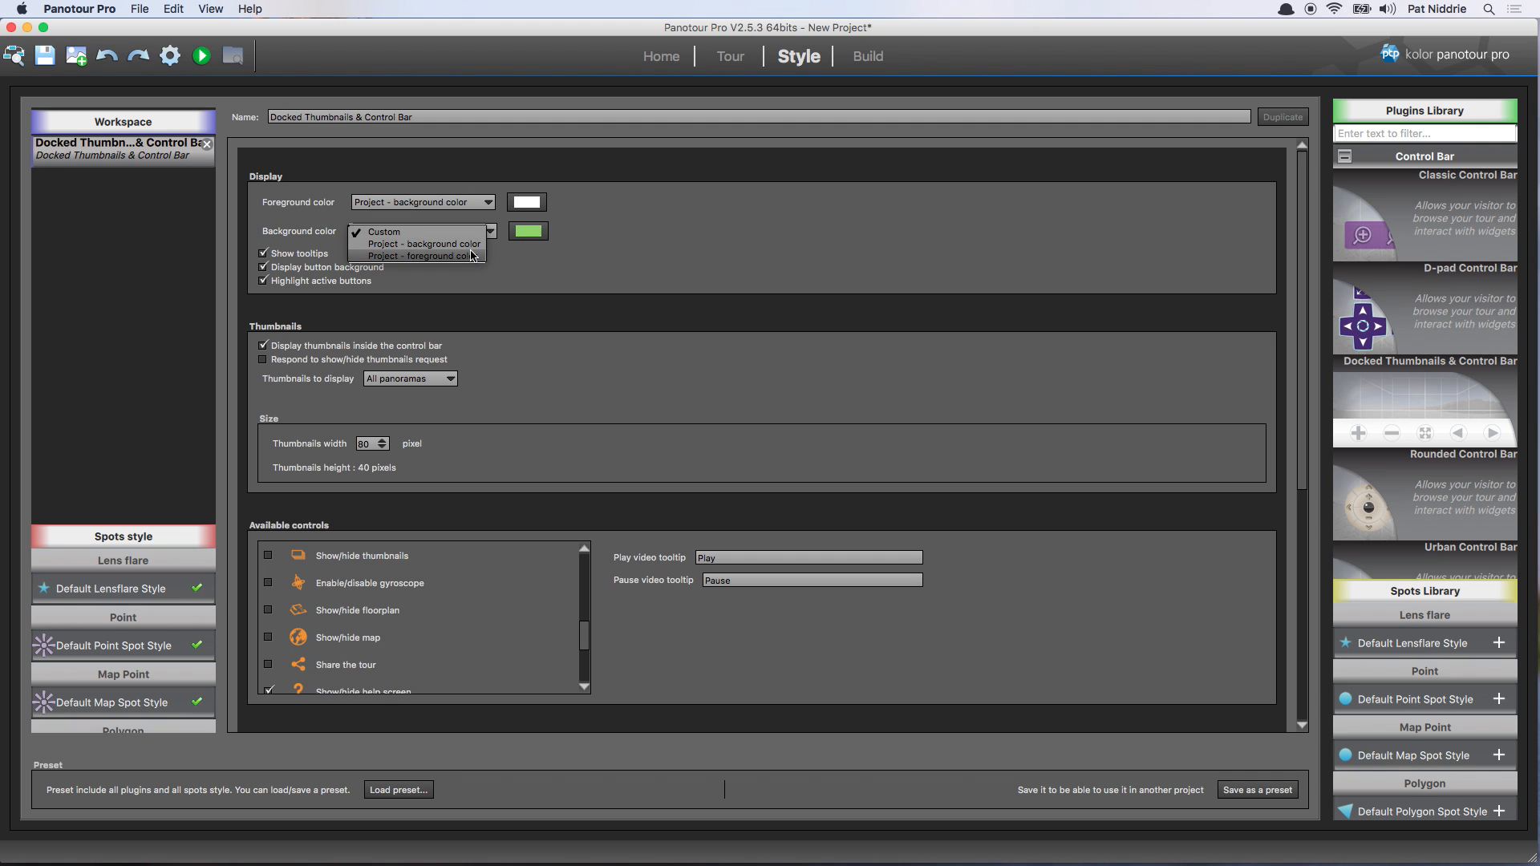
click(467, 256)
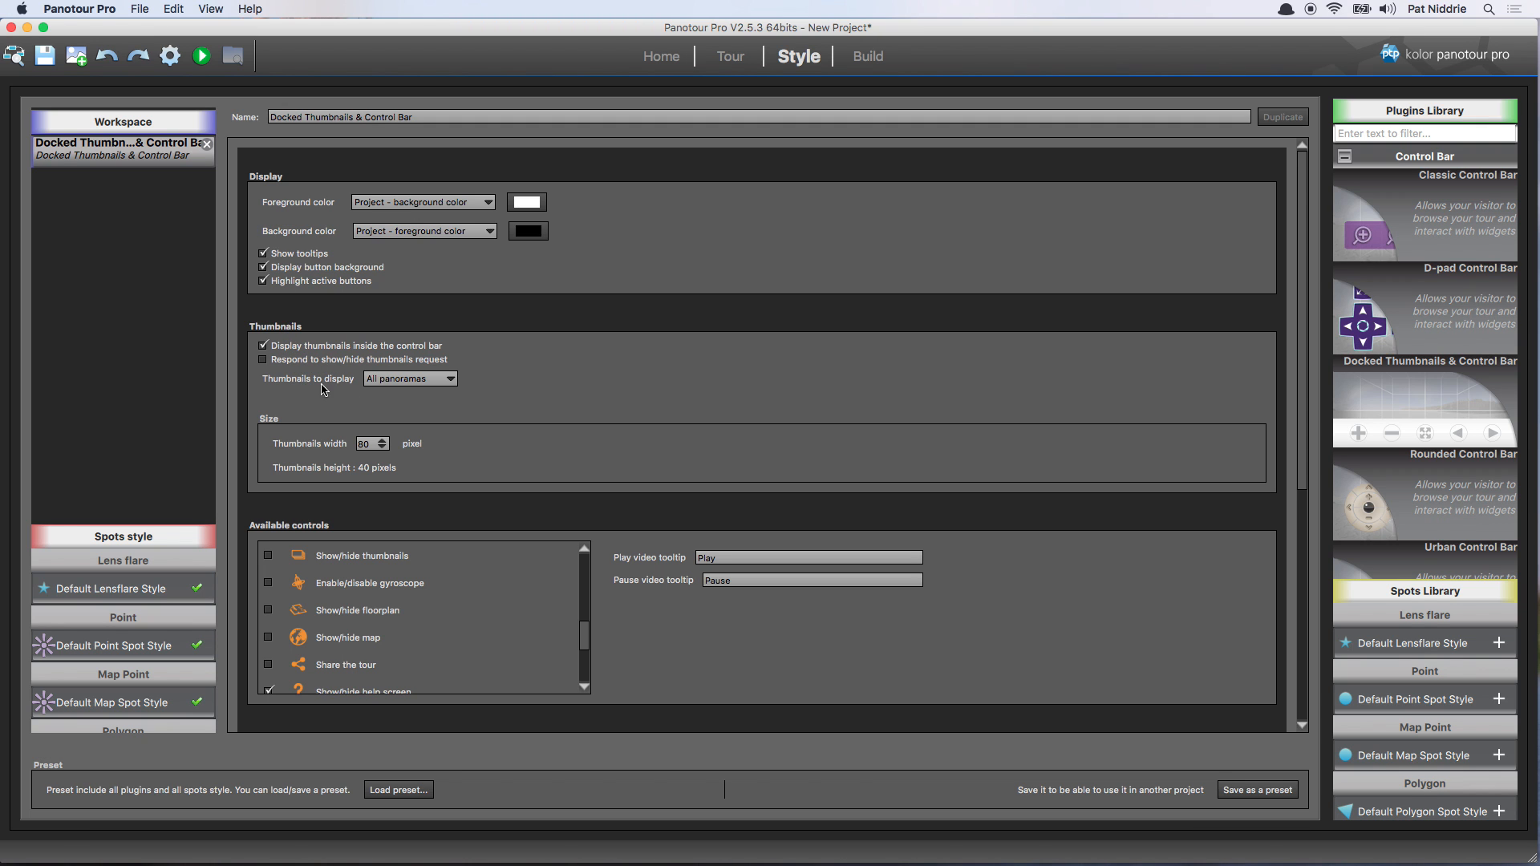
Set the control bar's thumbnails to display to All groups and check the panorama groups in the tour layout
click(393, 380)
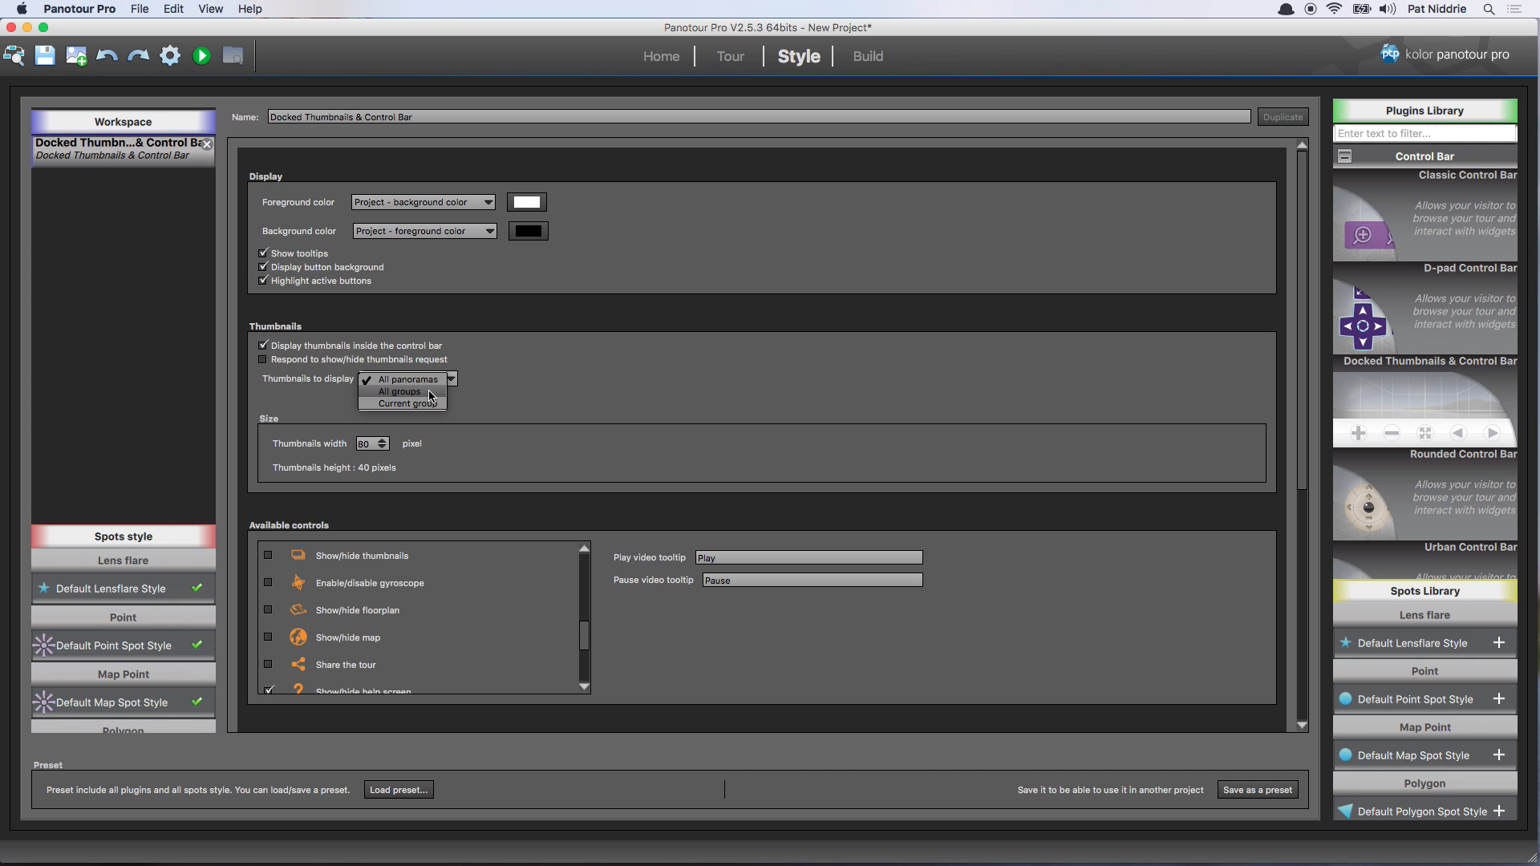
click(424, 394)
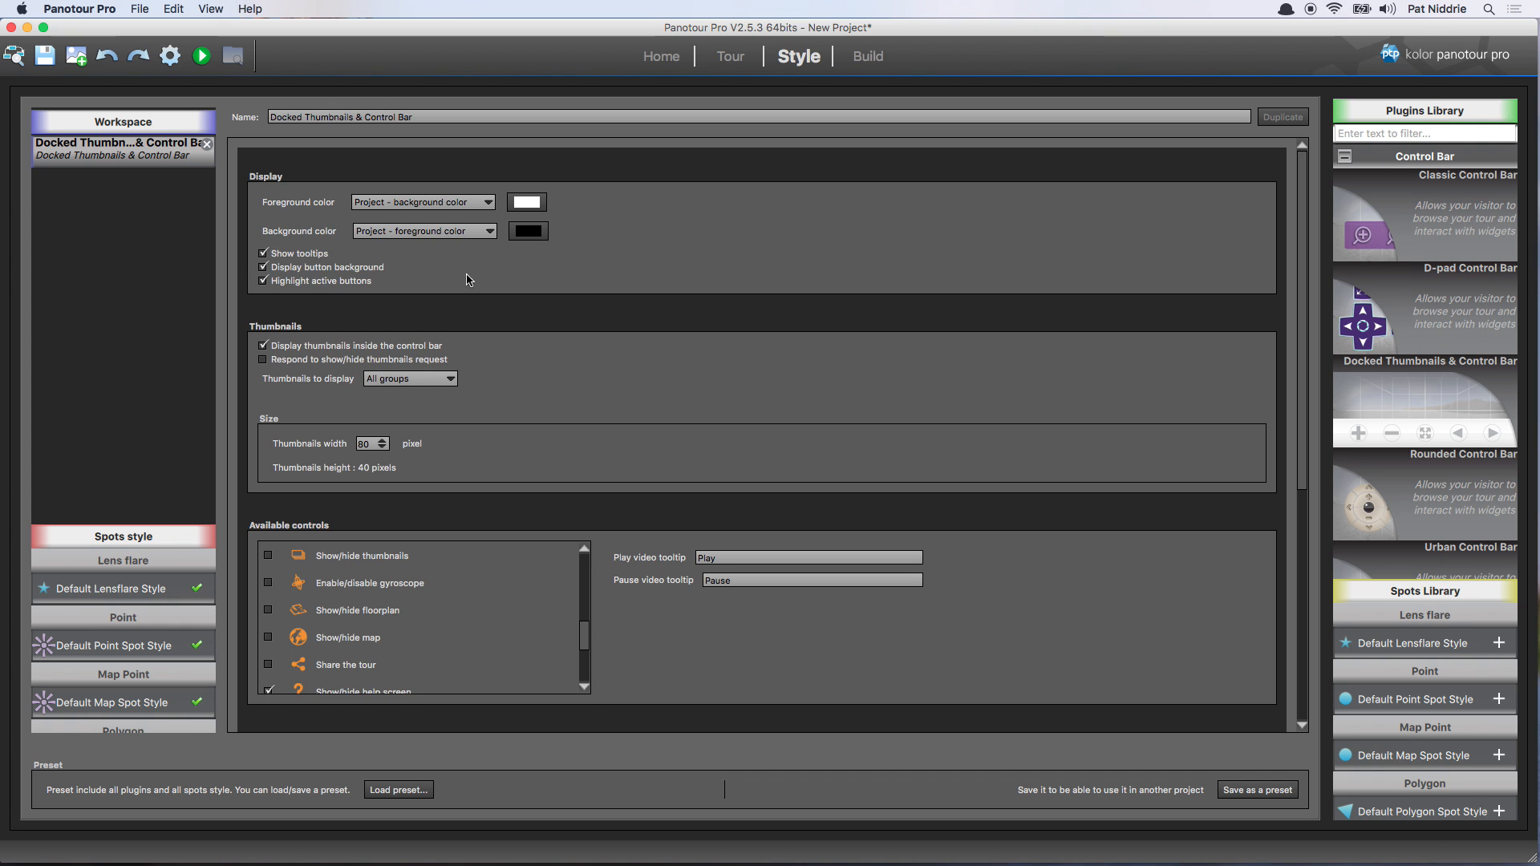
click(731, 58)
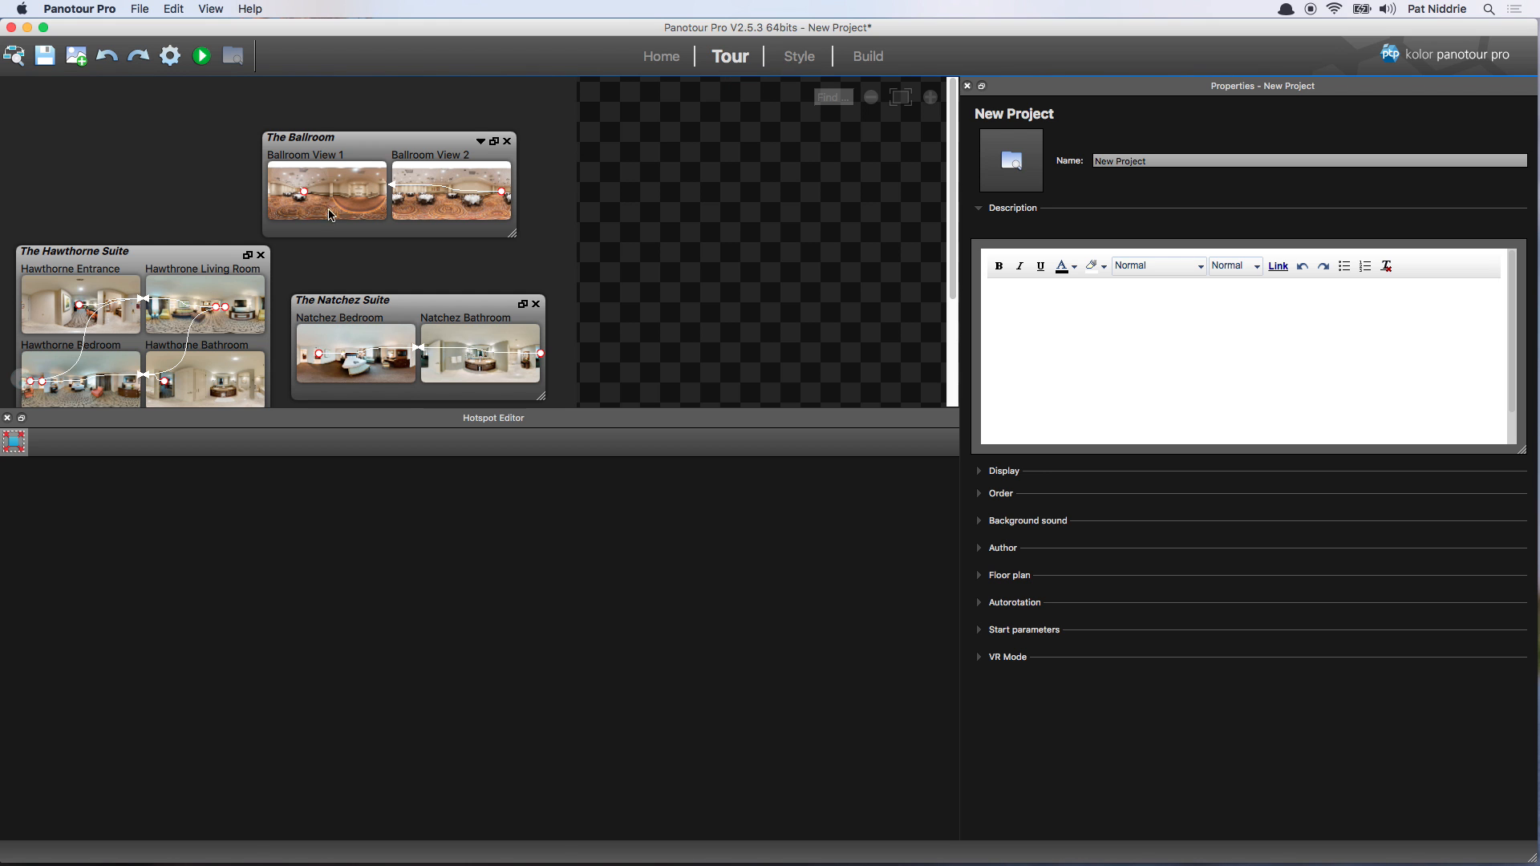
click(799, 58)
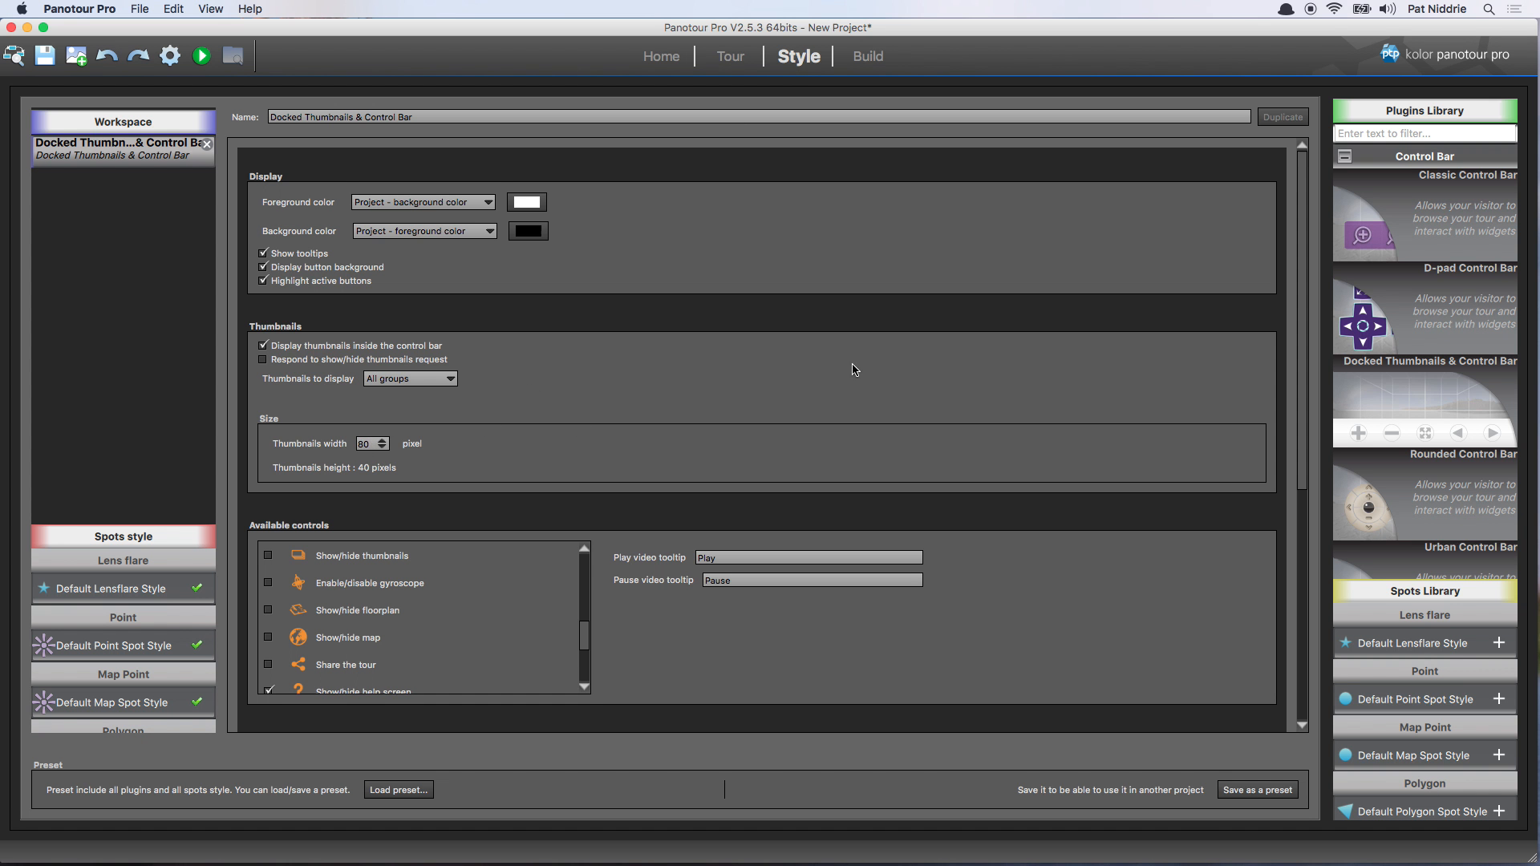
Change the font of the control bar's custom tooltips to Helvetica
scroll(959, 374, down, 5)
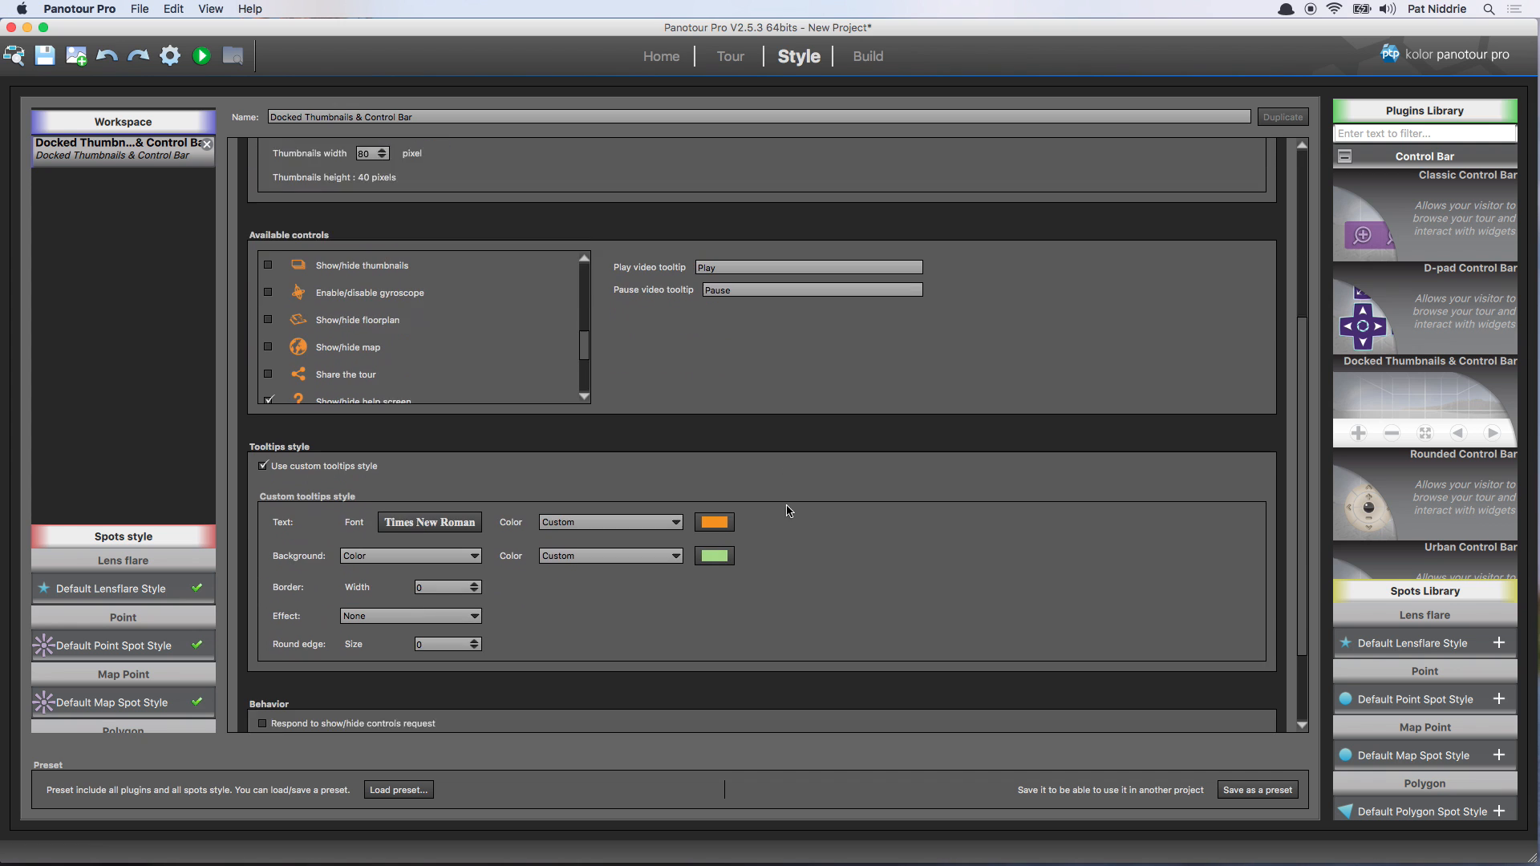
scroll(790, 511, down, 2)
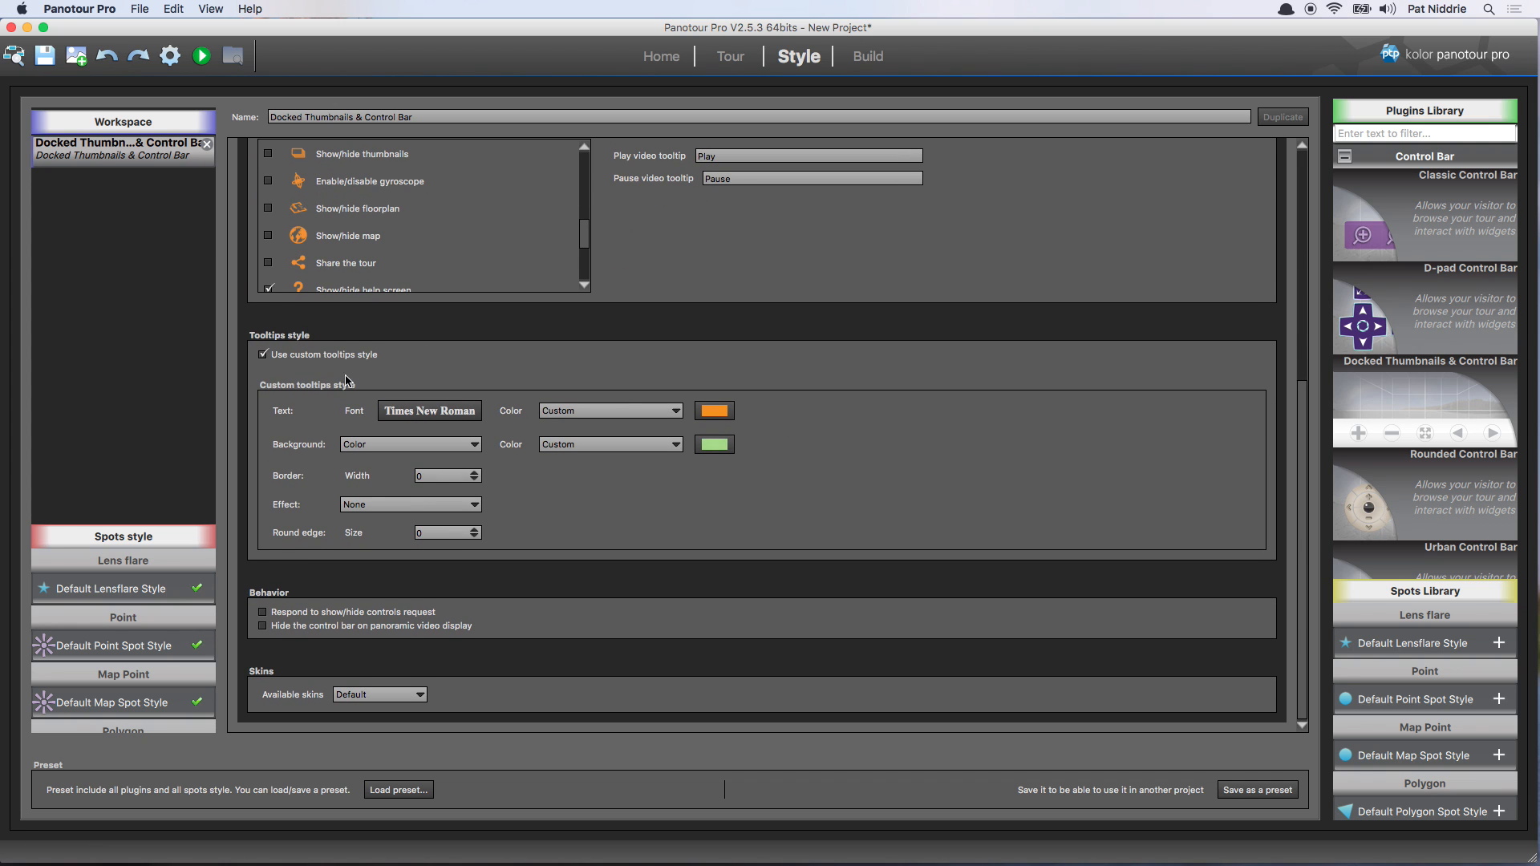
click(450, 423)
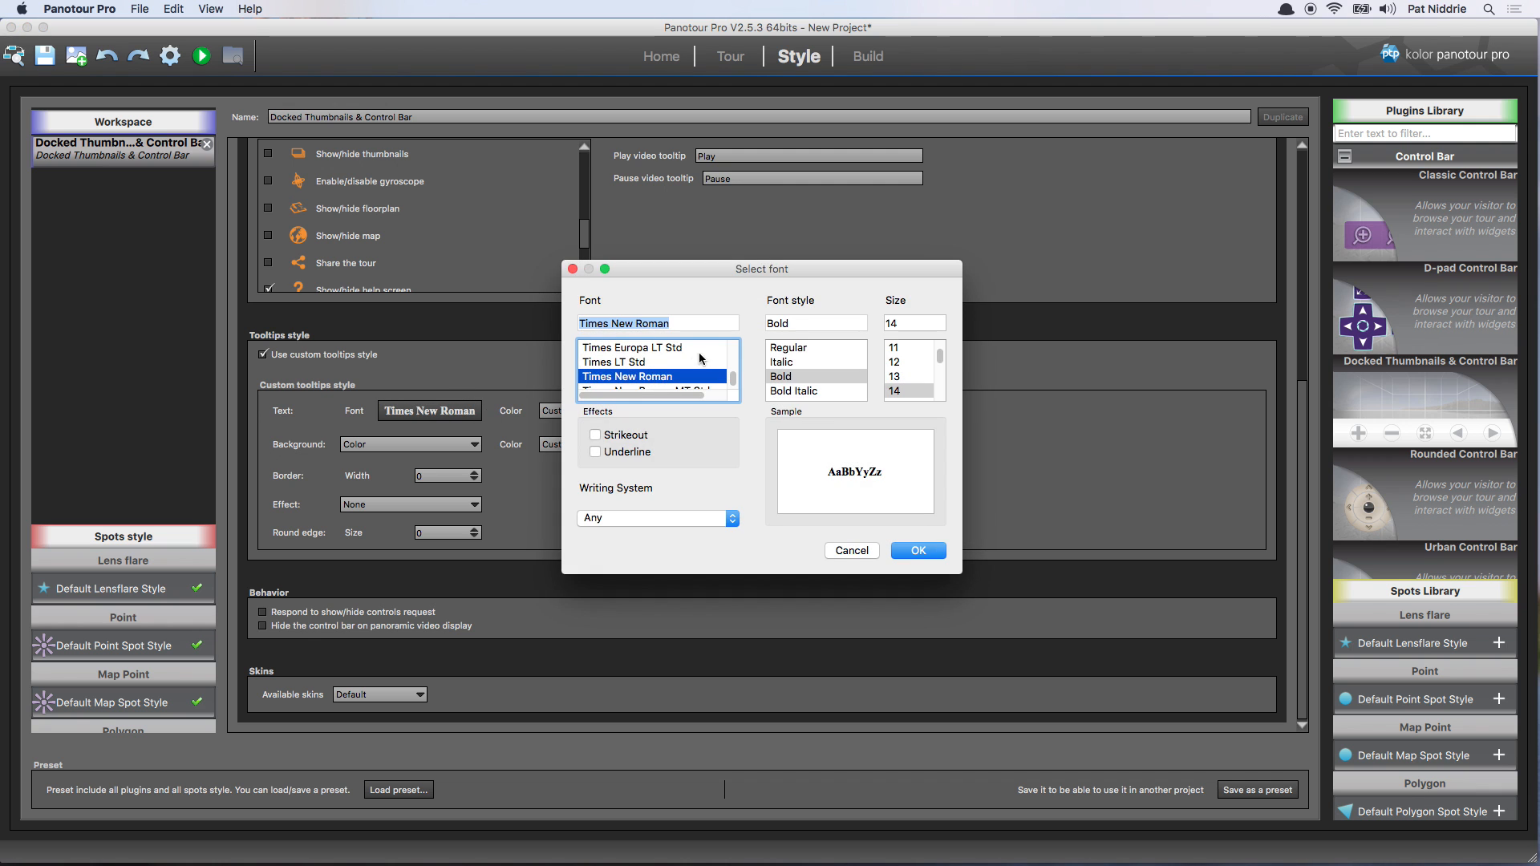
text(helv)
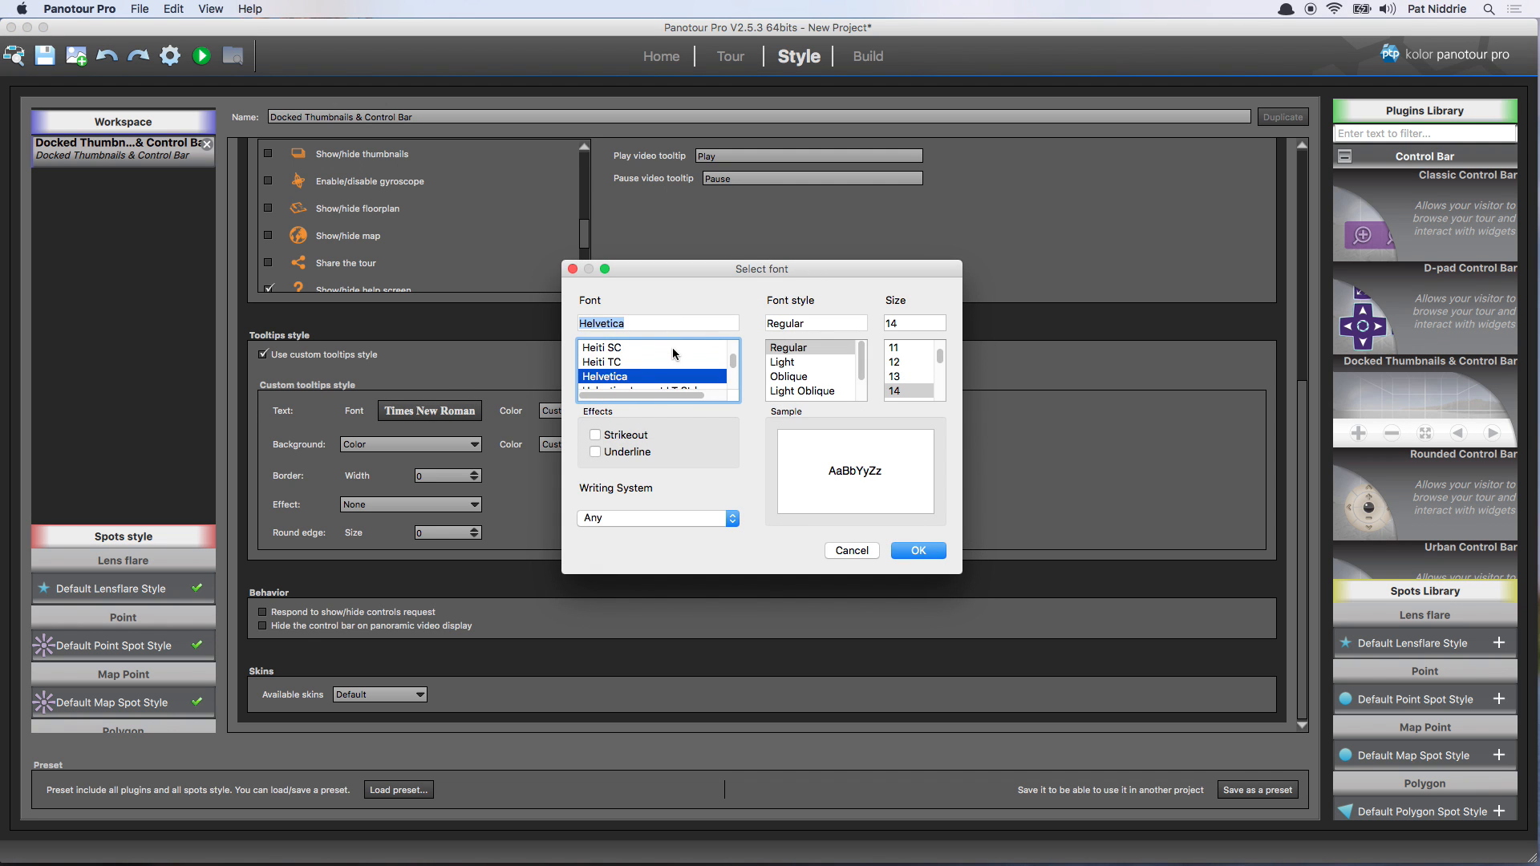
key(Return)
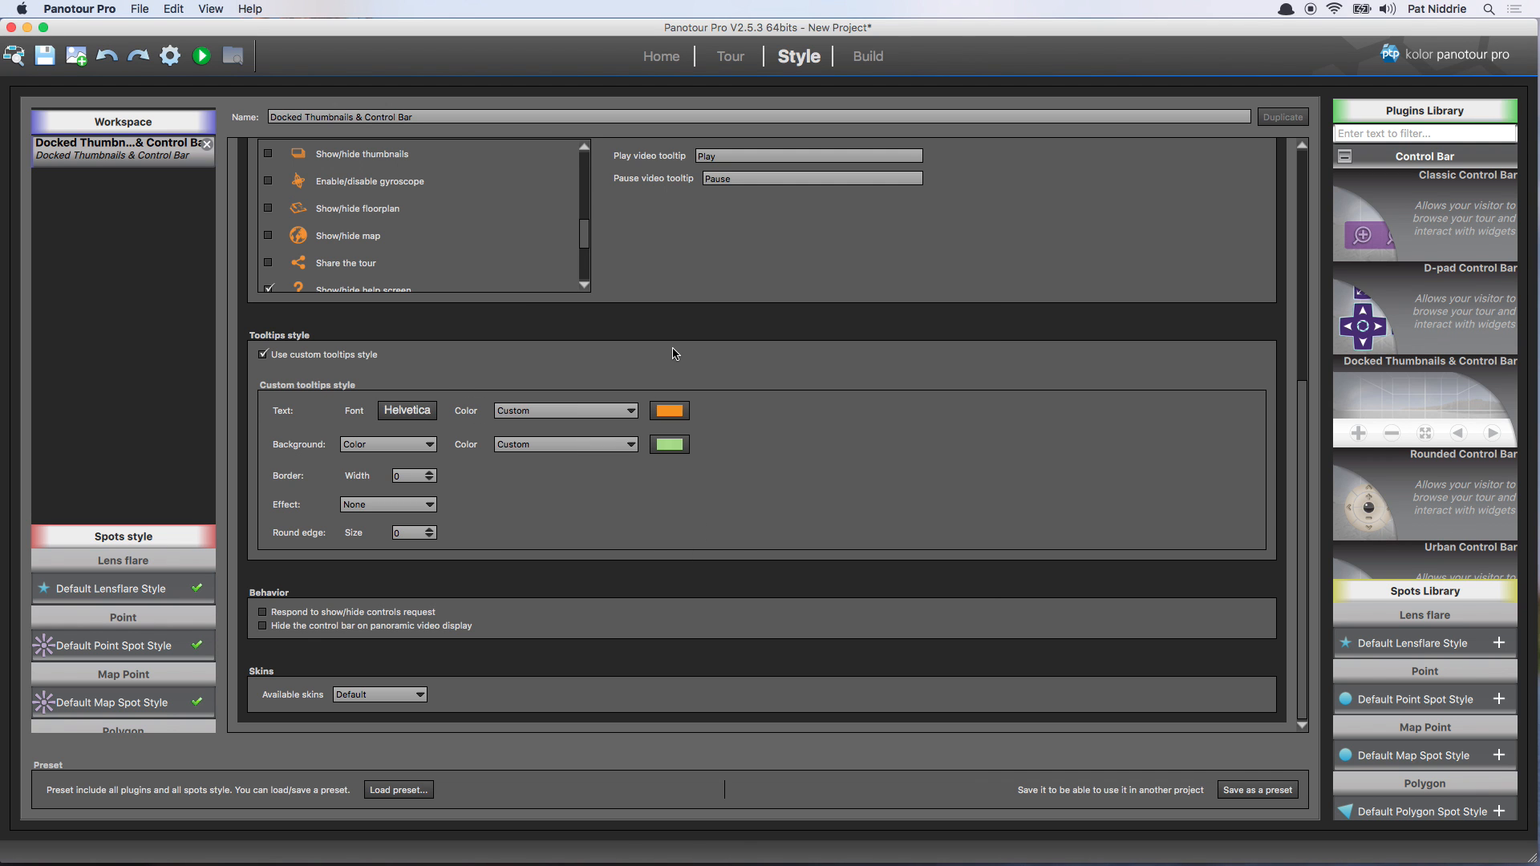
Set the custom tooltips' text color to dark grey #313131 and their background color to white
click(665, 414)
drag(680, 472, 748, 501)
click(758, 394)
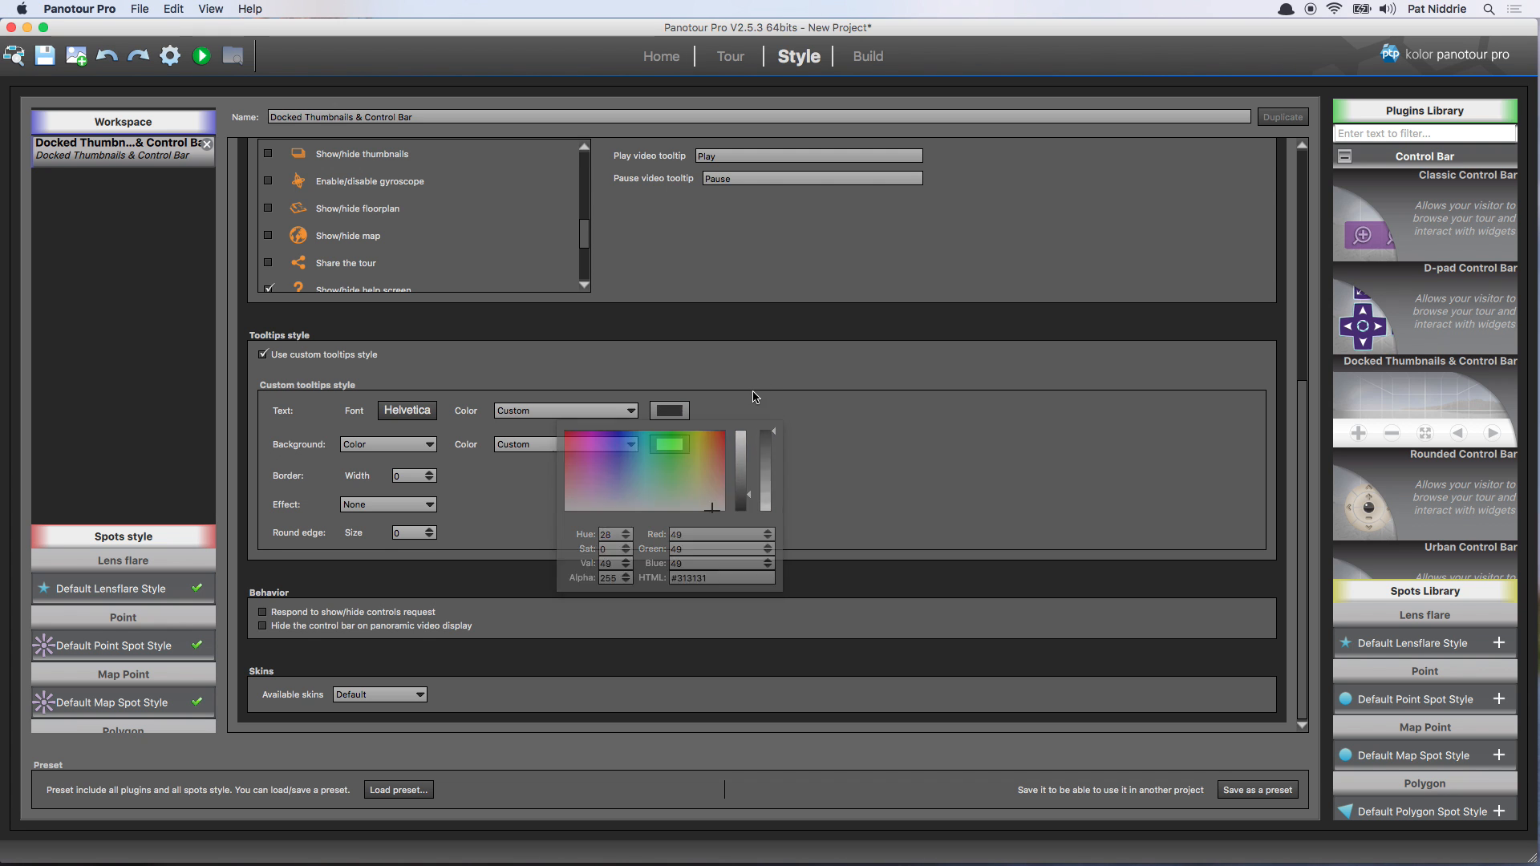
click(670, 445)
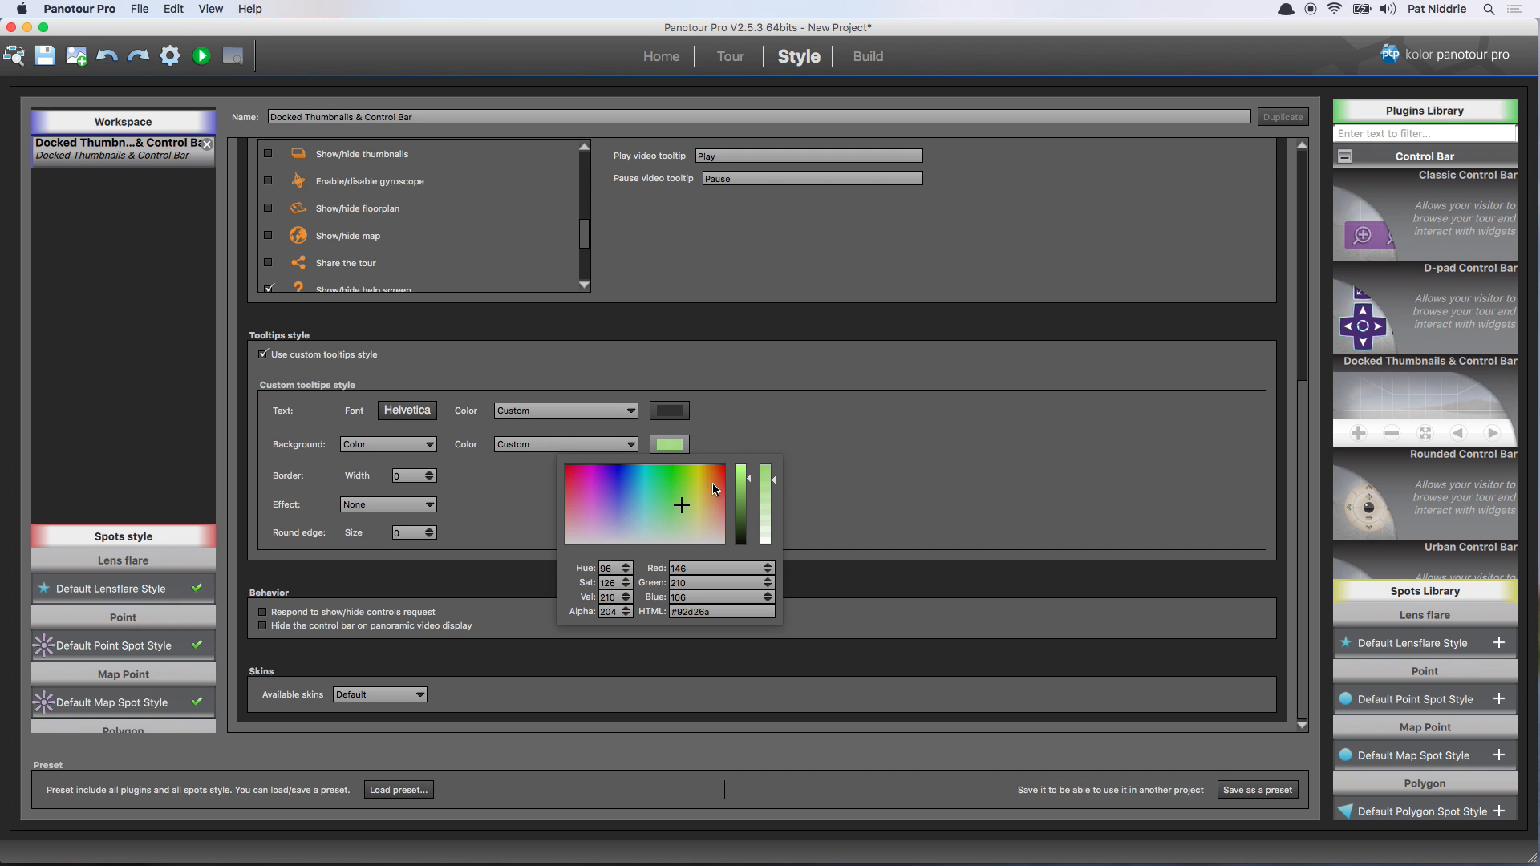
drag(722, 525, 727, 555)
drag(745, 478, 745, 467)
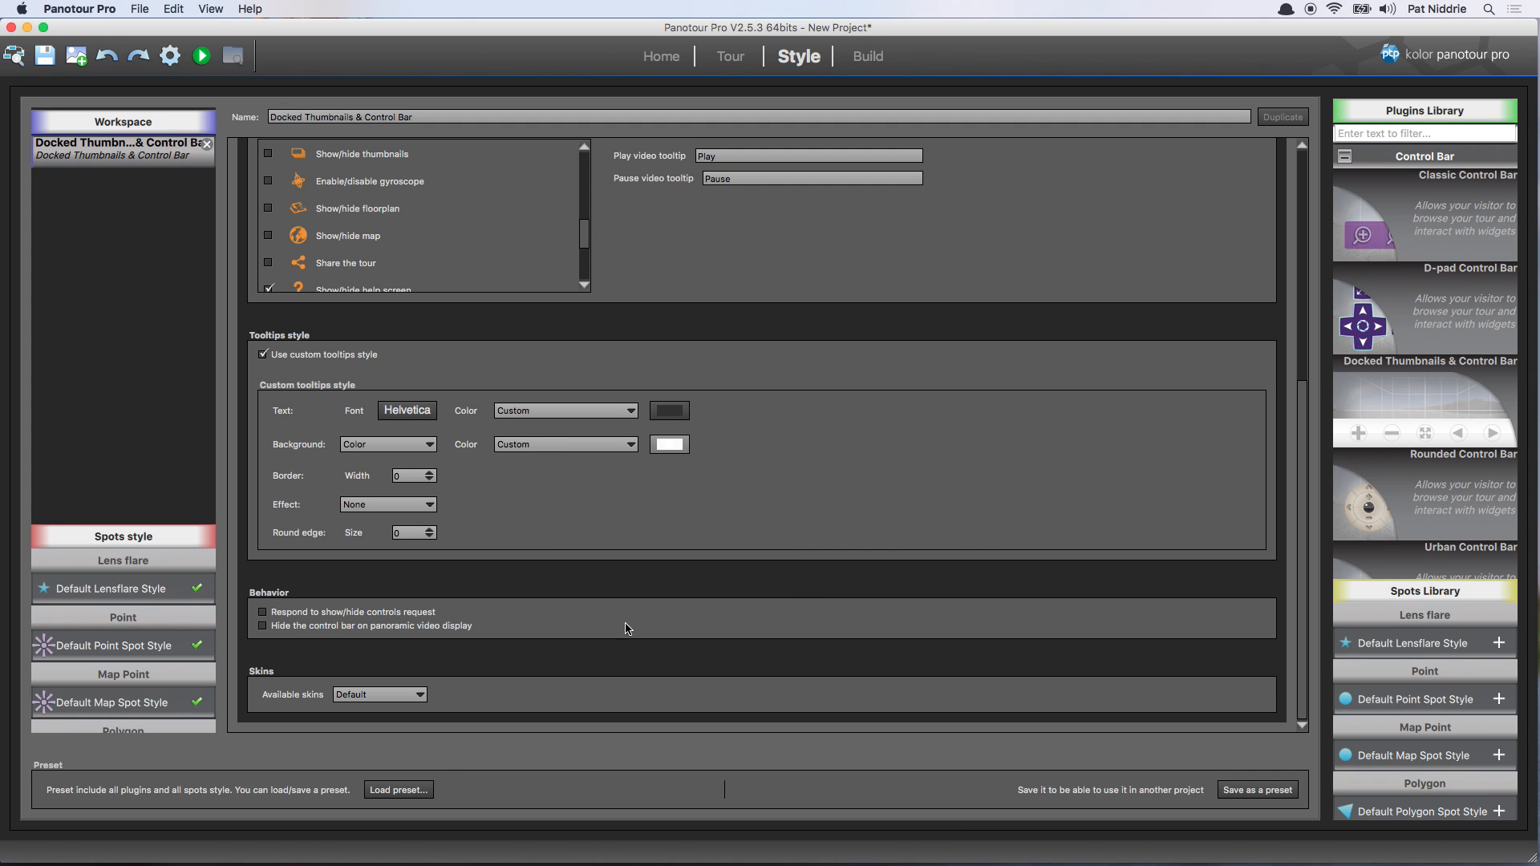
Examine the default point spot style and the Gallery, Image zone and Text zone plugins in the library
scroll(628, 629, up, 5)
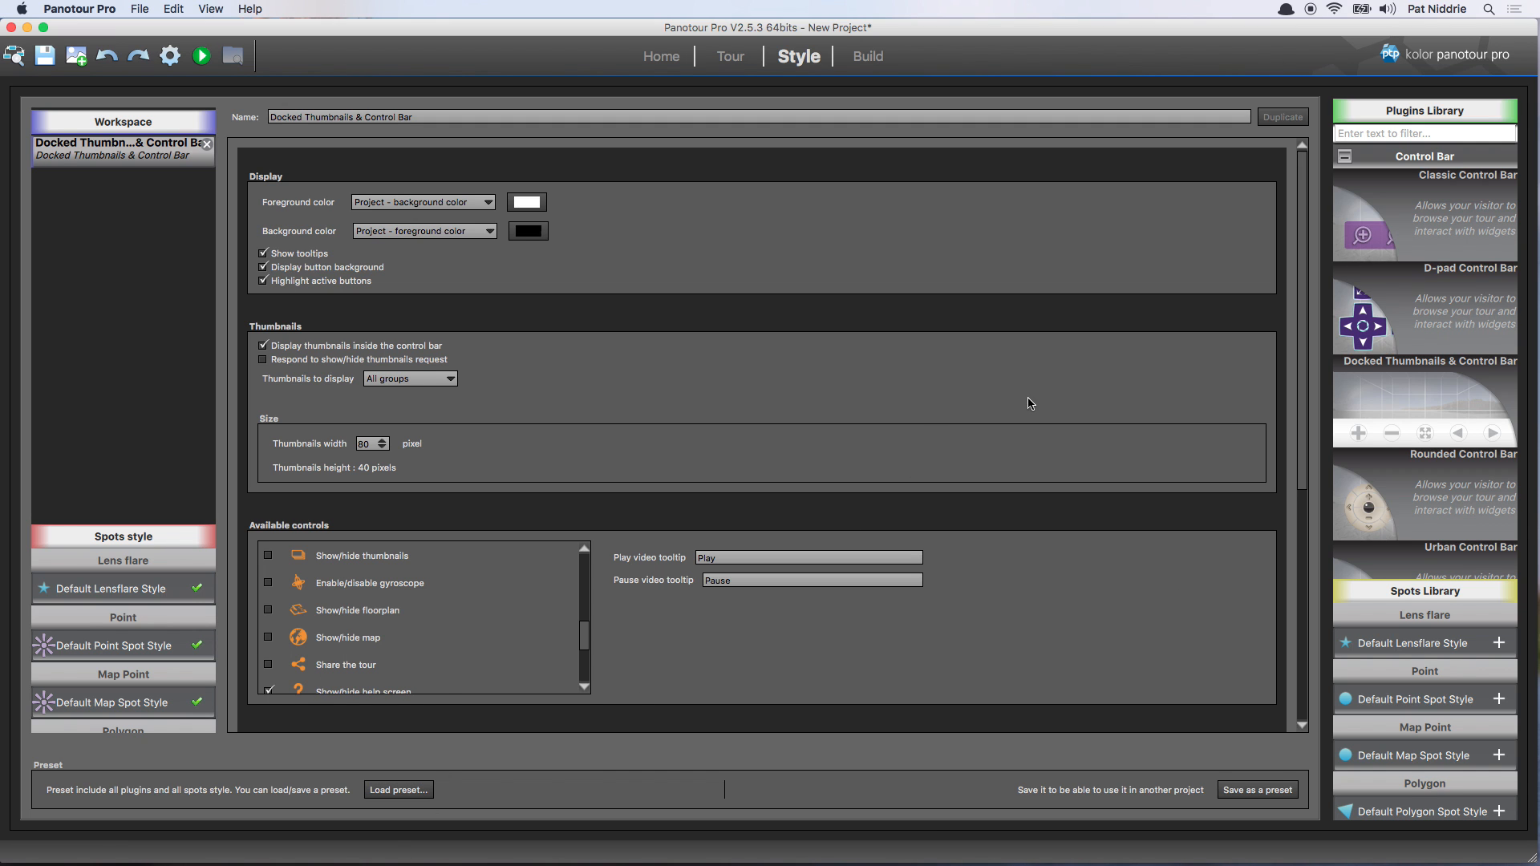
click(114, 646)
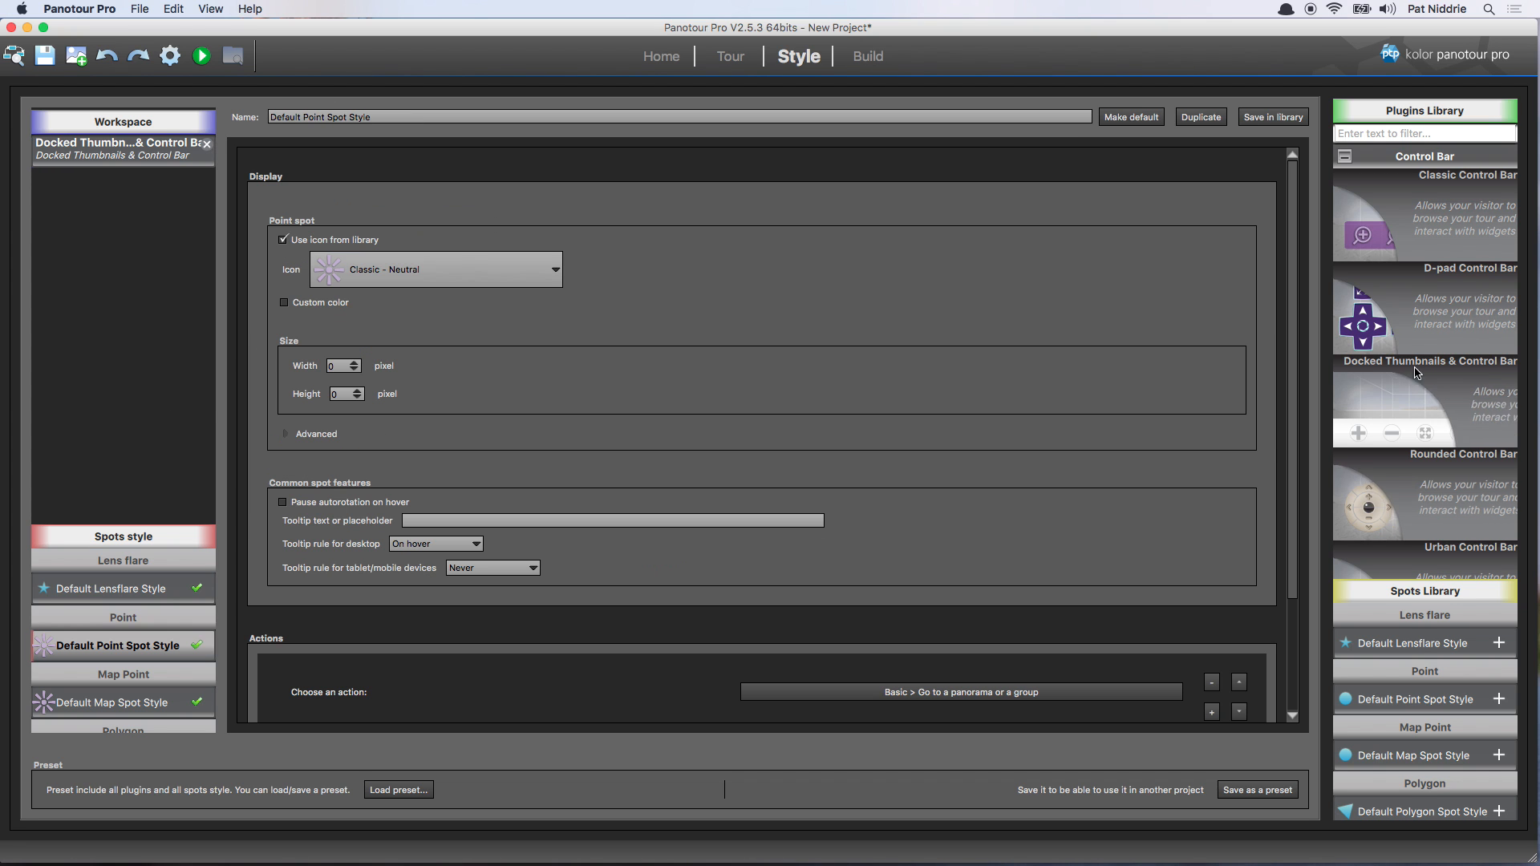
click(1359, 158)
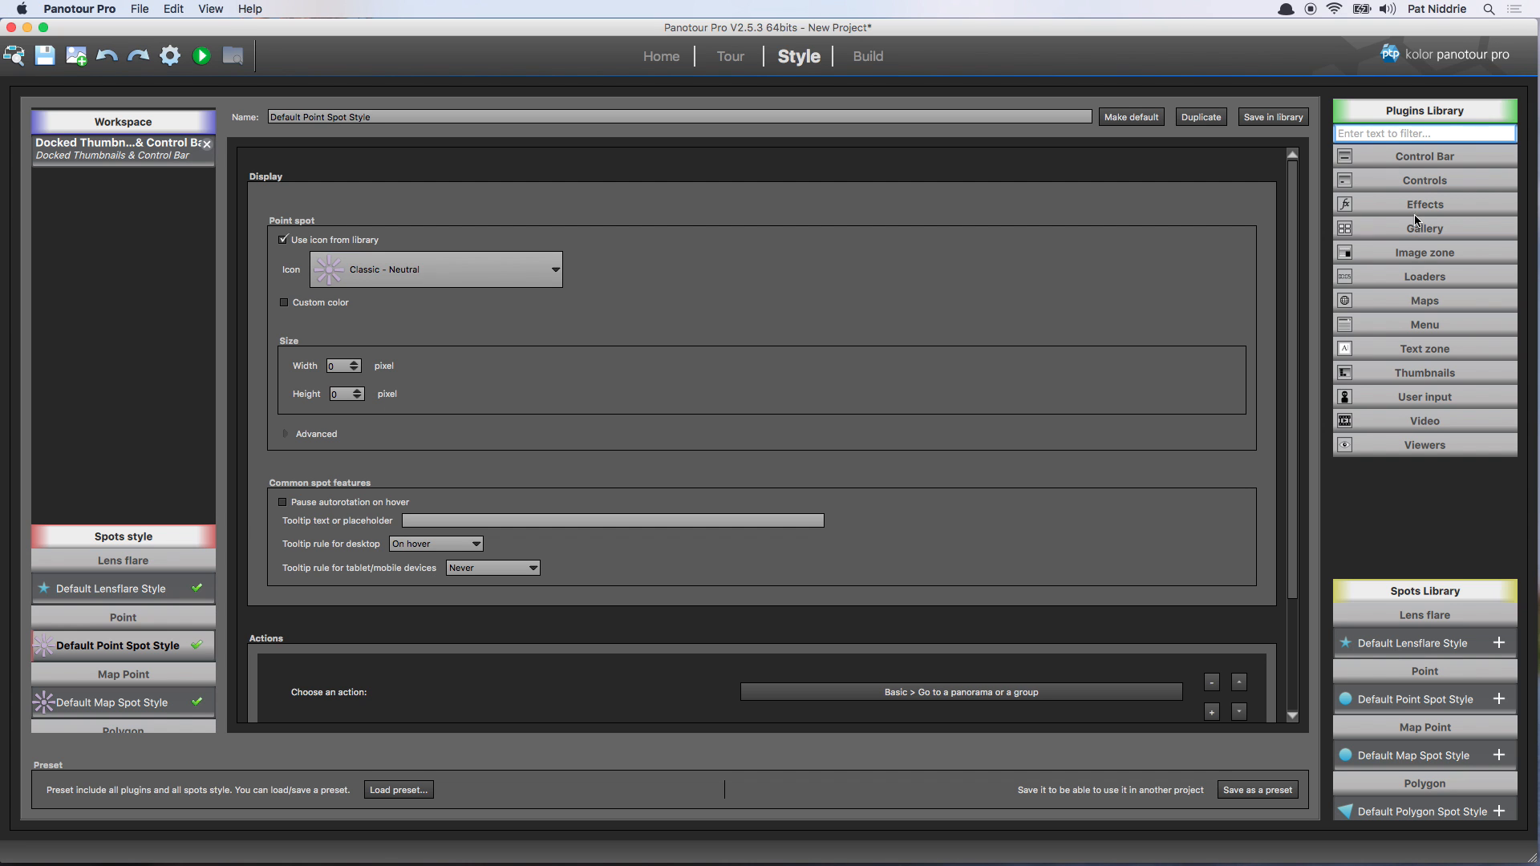
click(1391, 237)
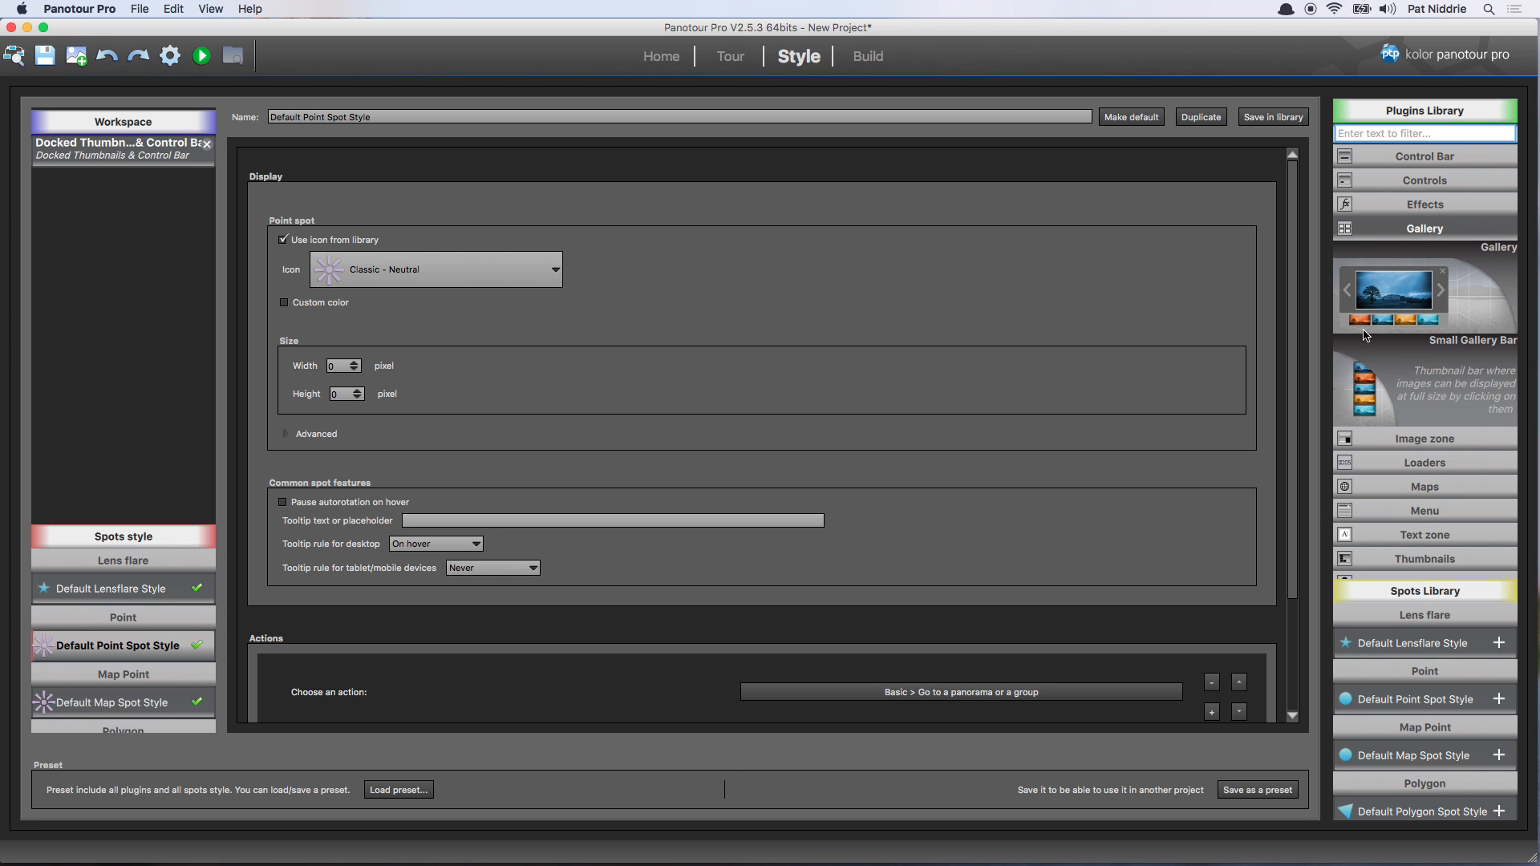
click(1375, 446)
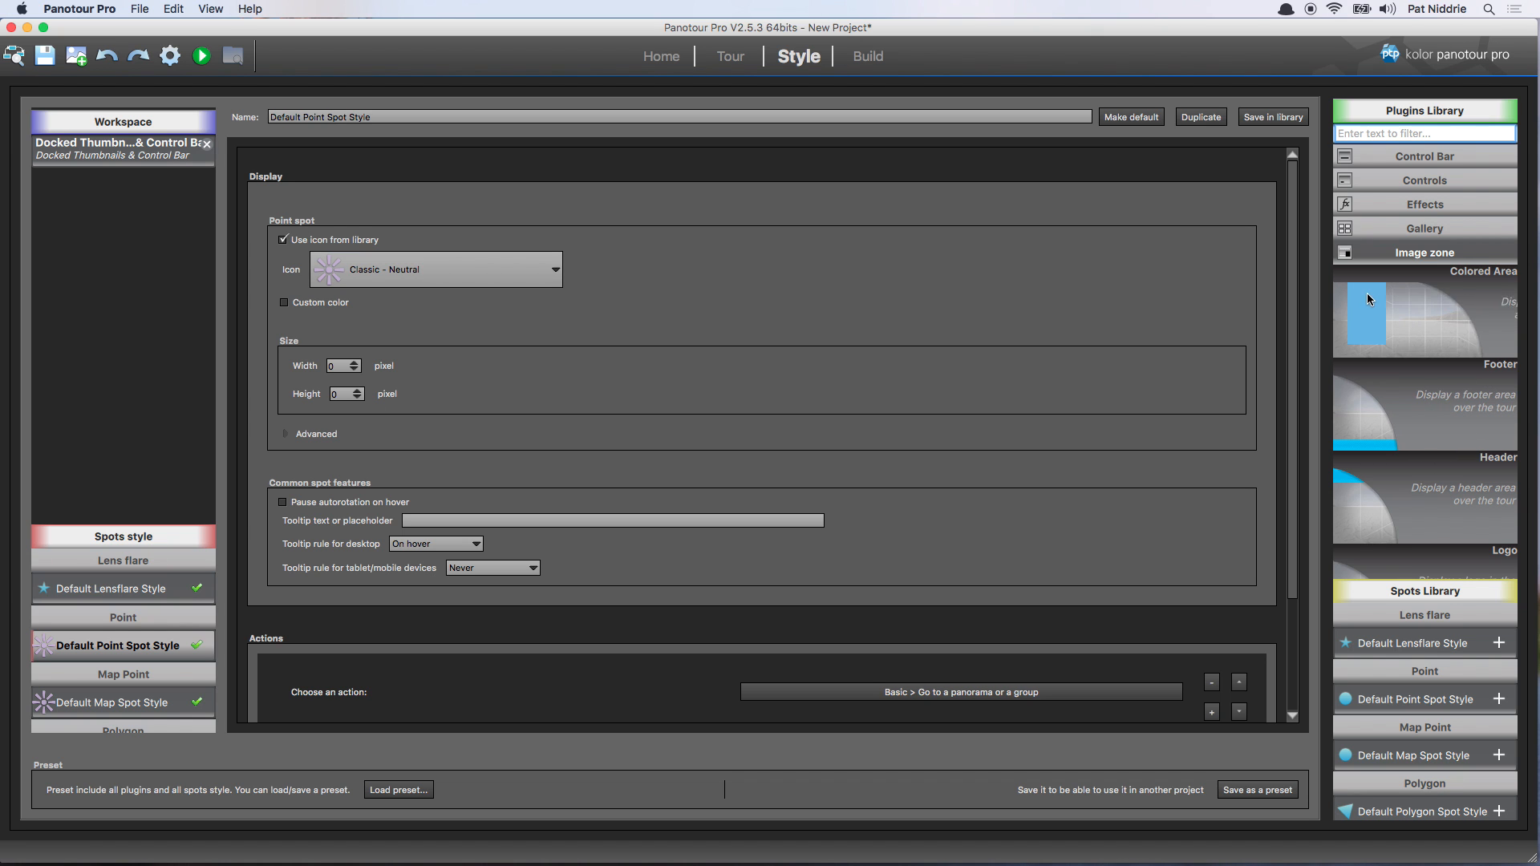
click(1372, 258)
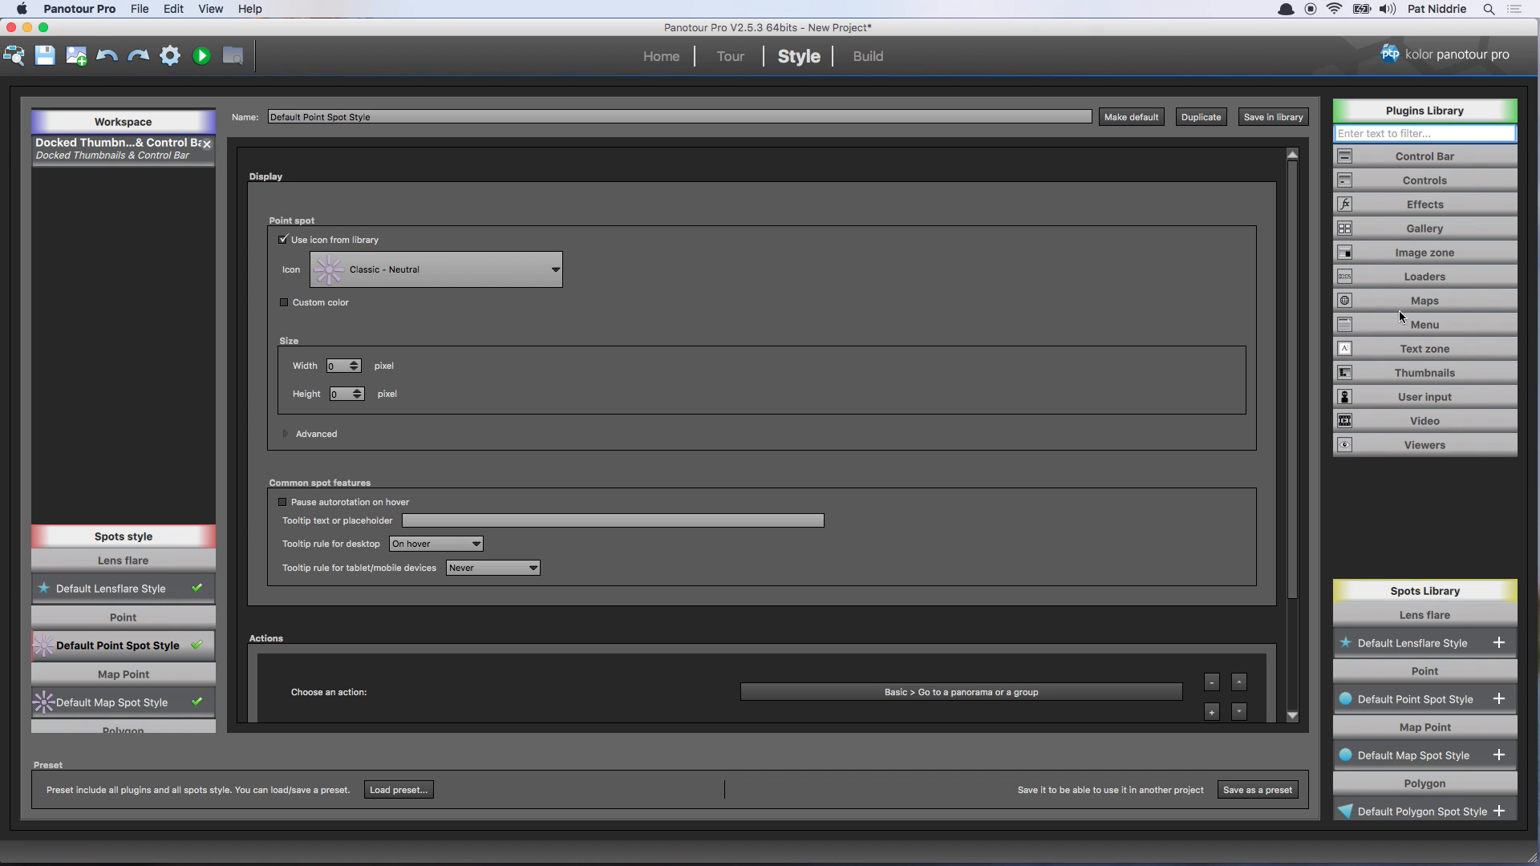
click(1386, 351)
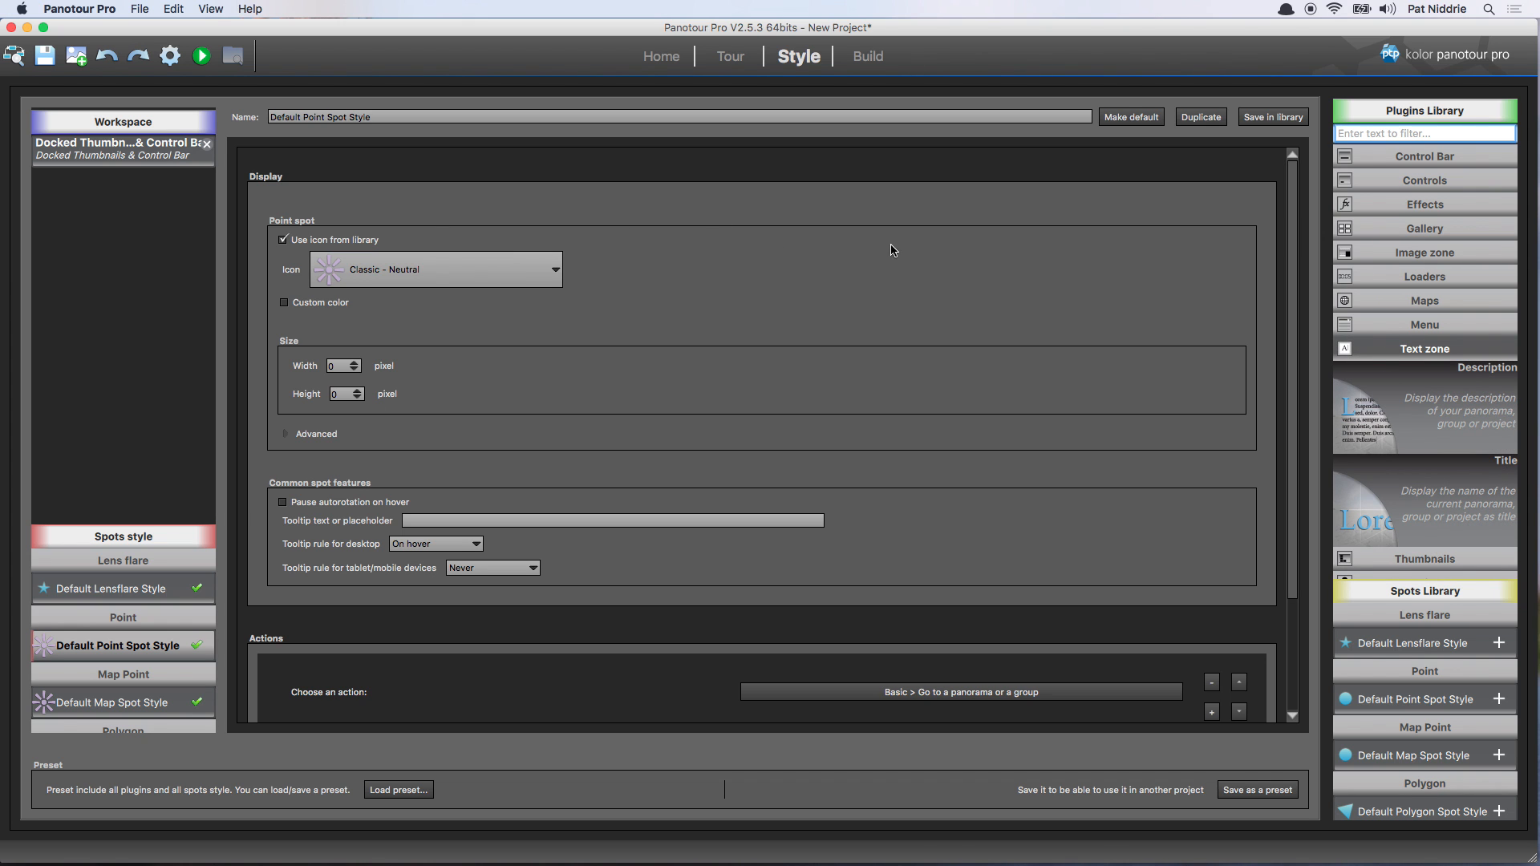
Return to the tour layout and rename the project as A Pretty Cool Hotel
click(722, 62)
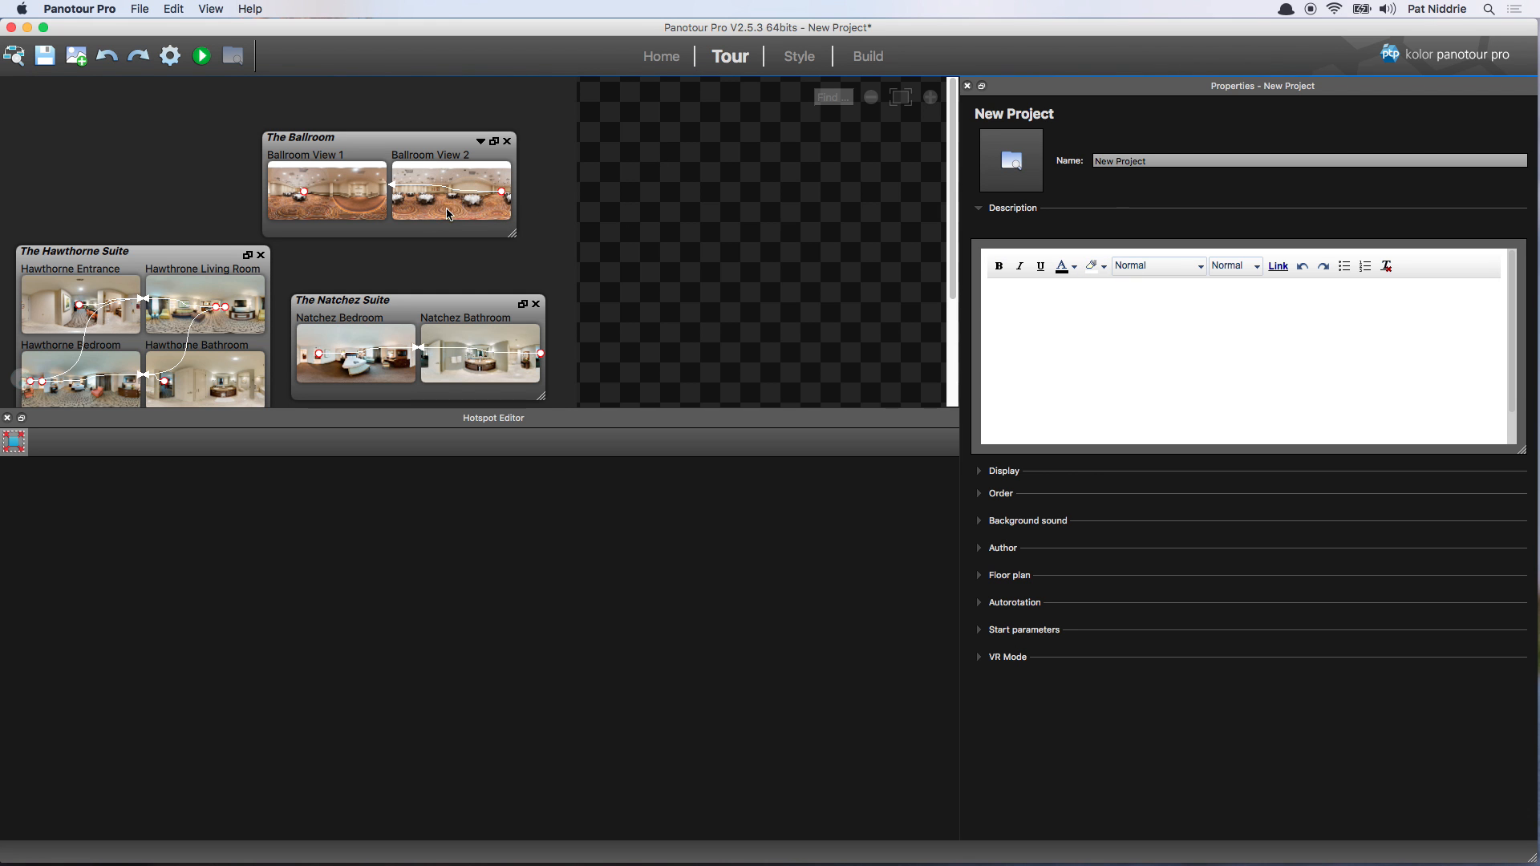
click(441, 211)
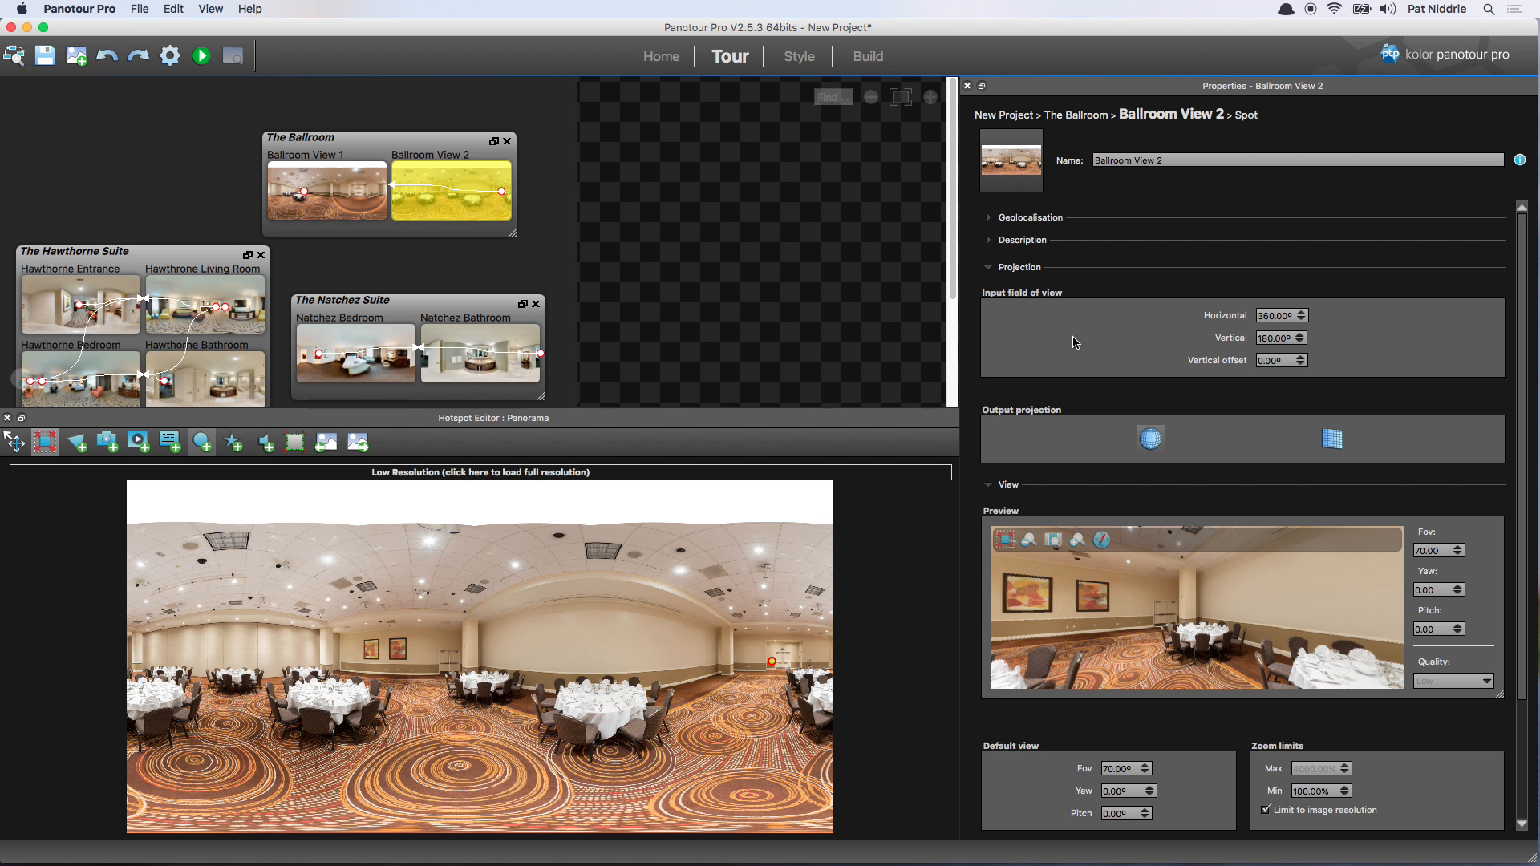
click(464, 263)
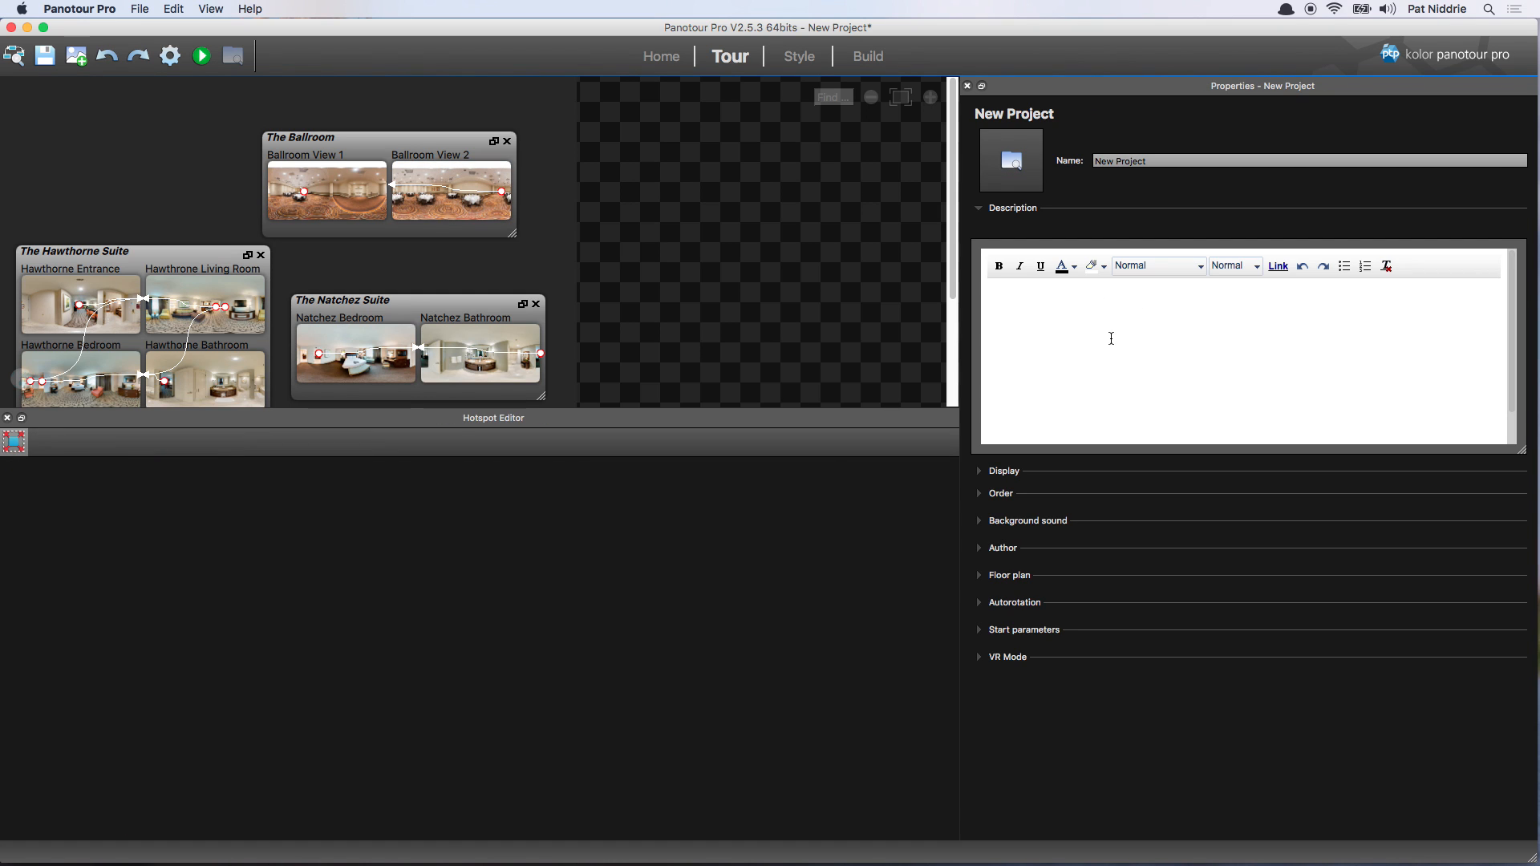
double_click(1165, 162)
triple_click(1165, 161)
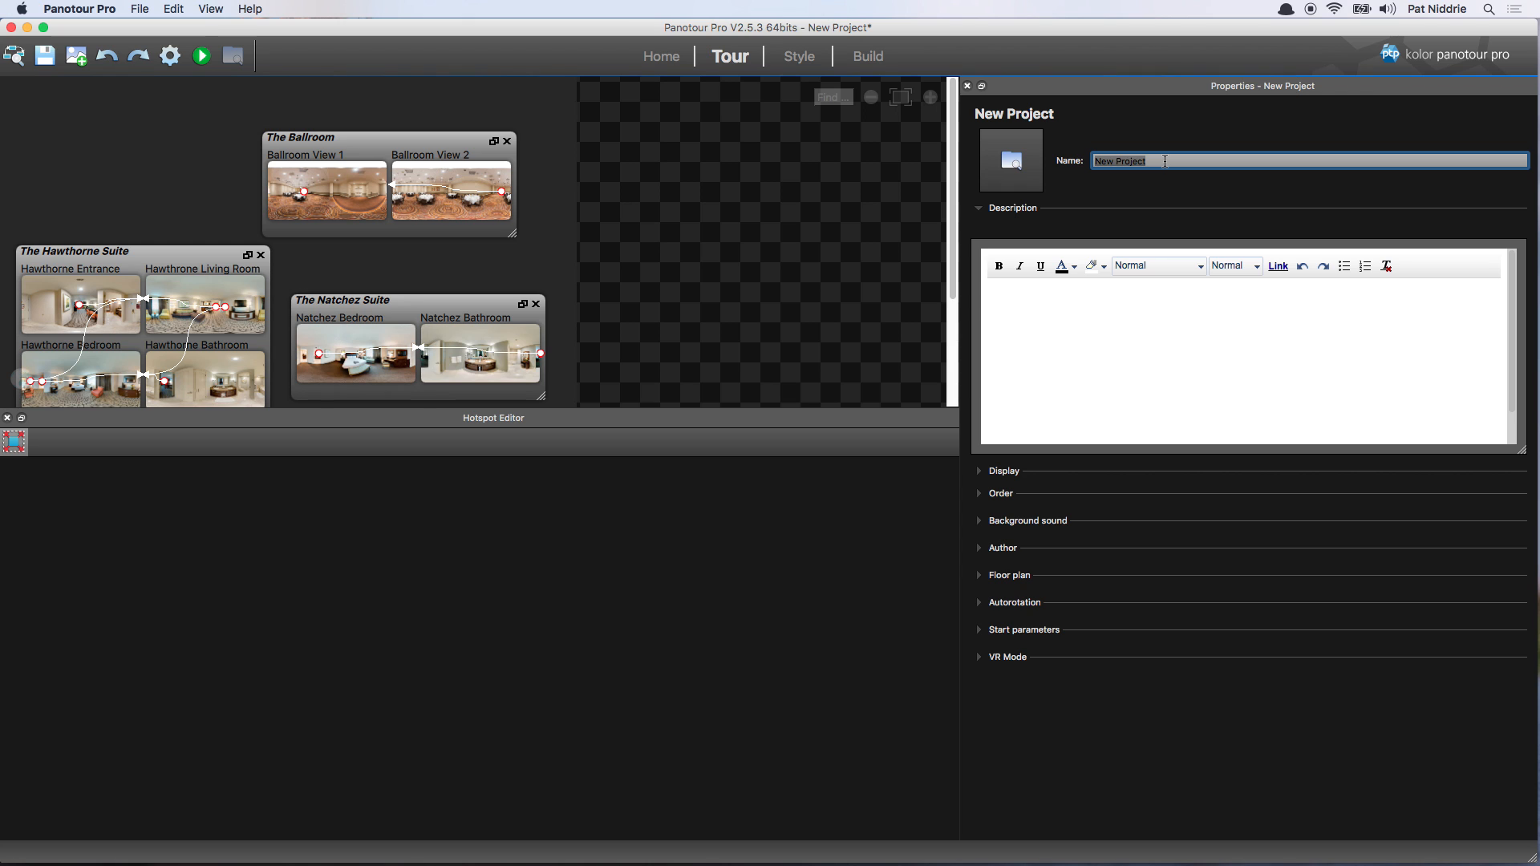
text(A)
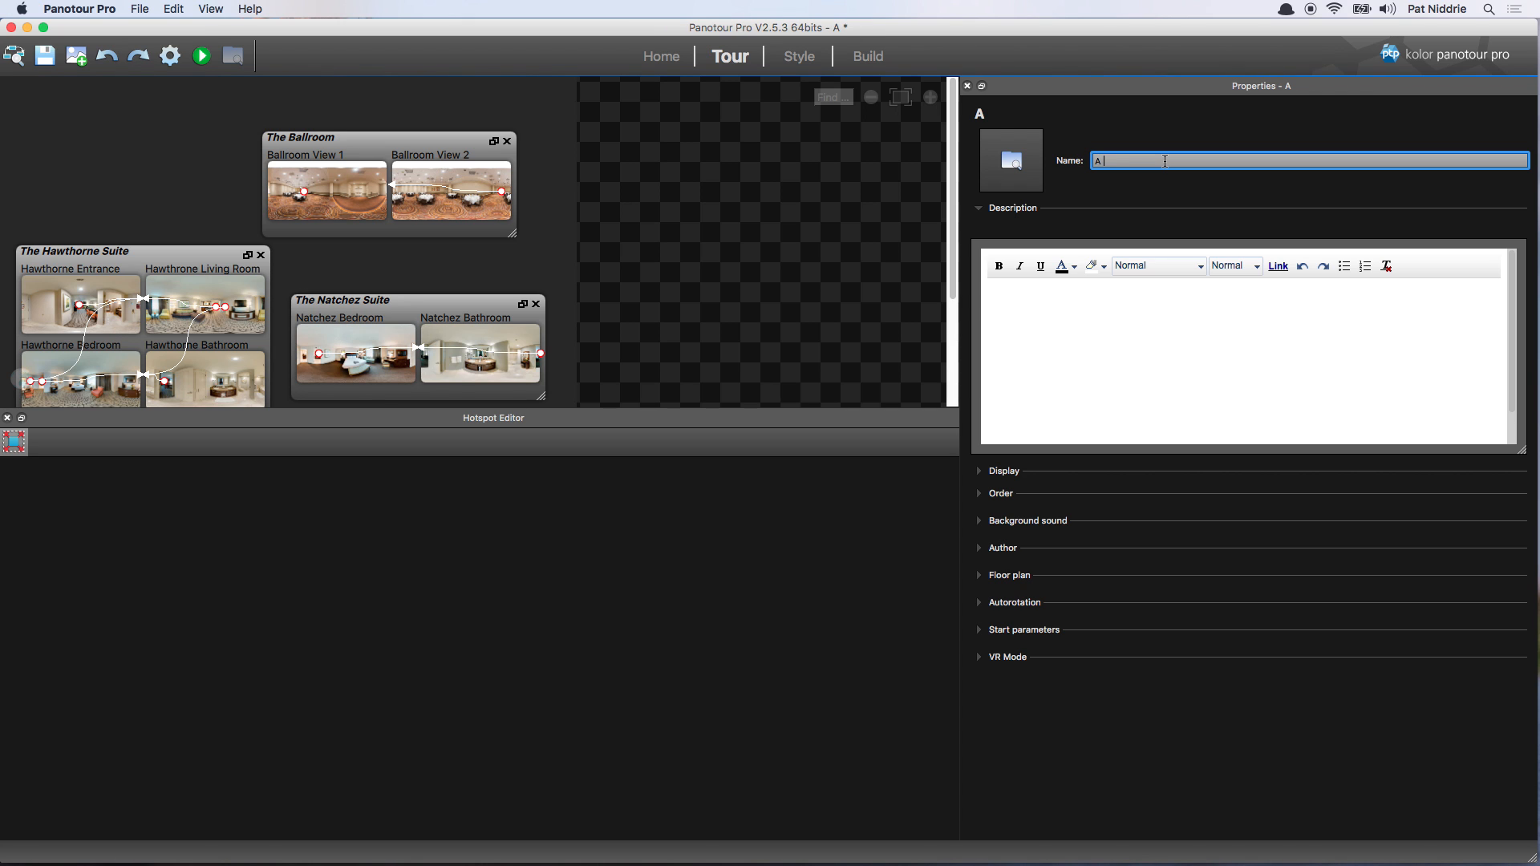
text( Pretty C)
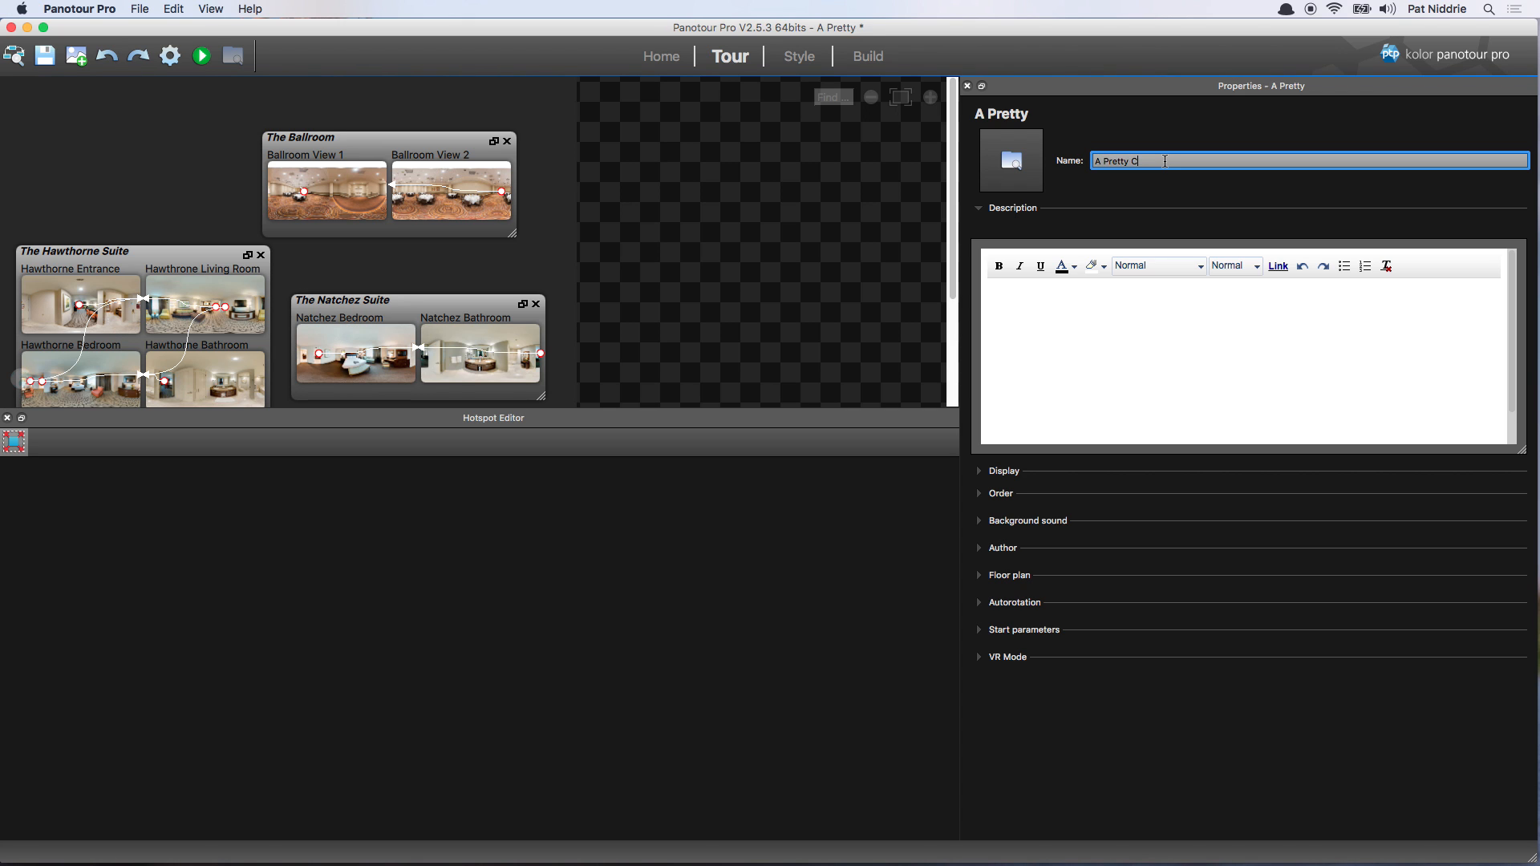
text(ool Hotel)
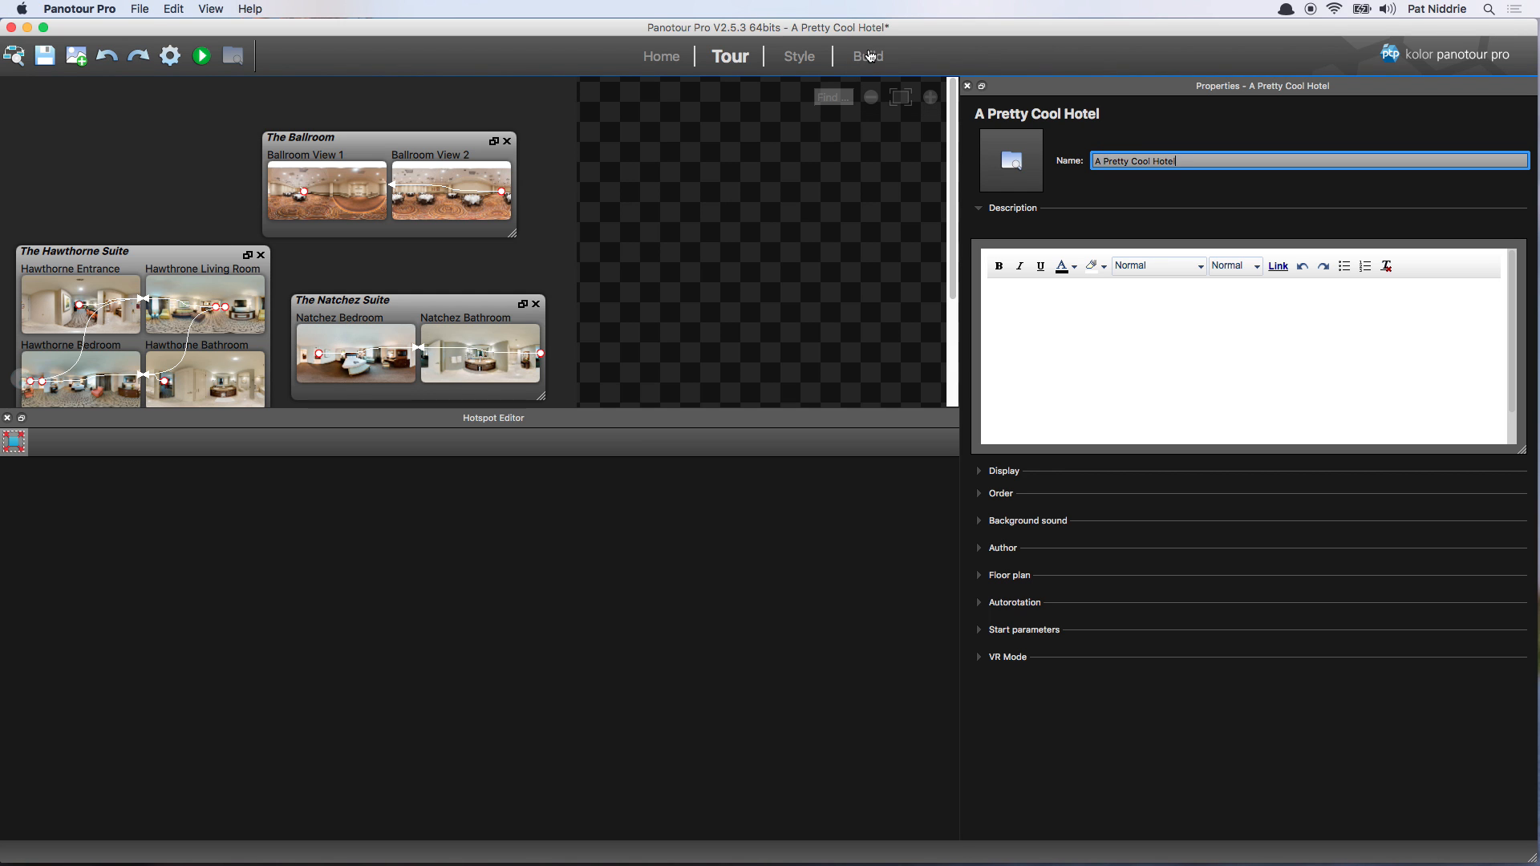
Save the project as HotelProject in the Virtual Tours Guide - Part 3 folder
key(super+s)
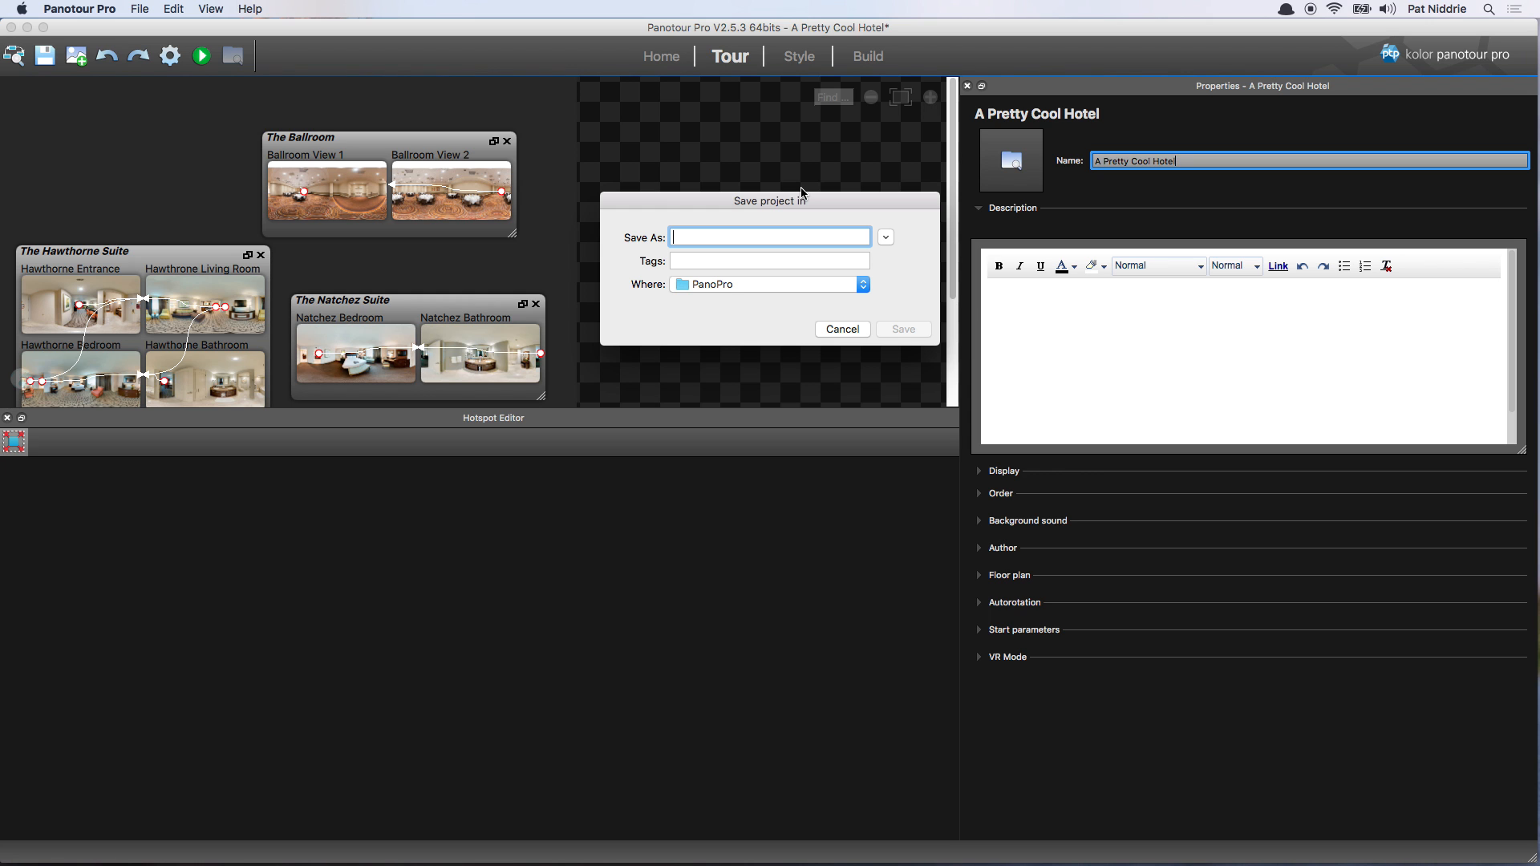
click(833, 287)
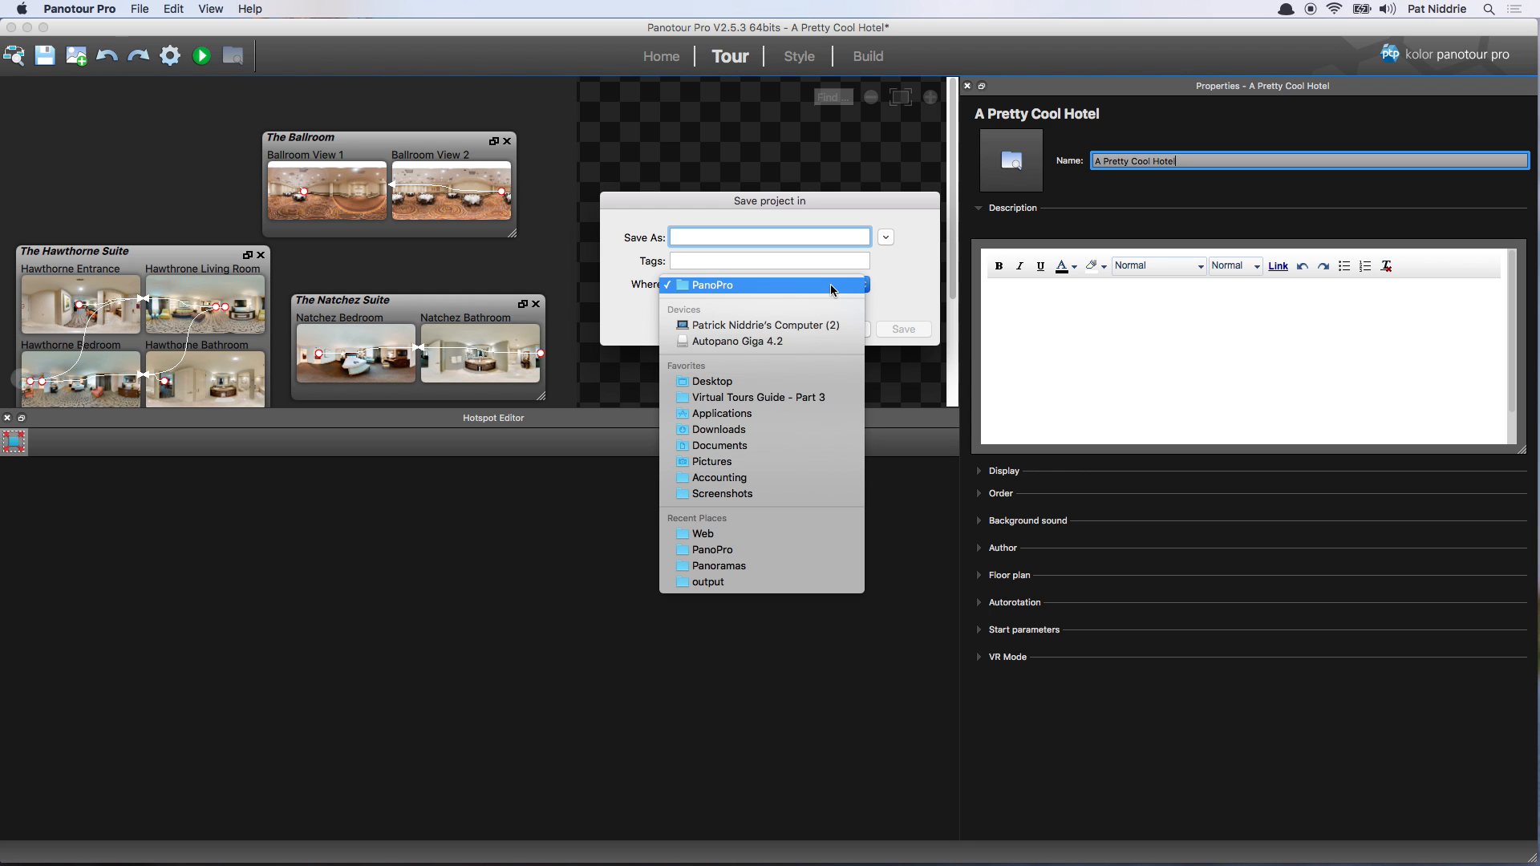
click(797, 398)
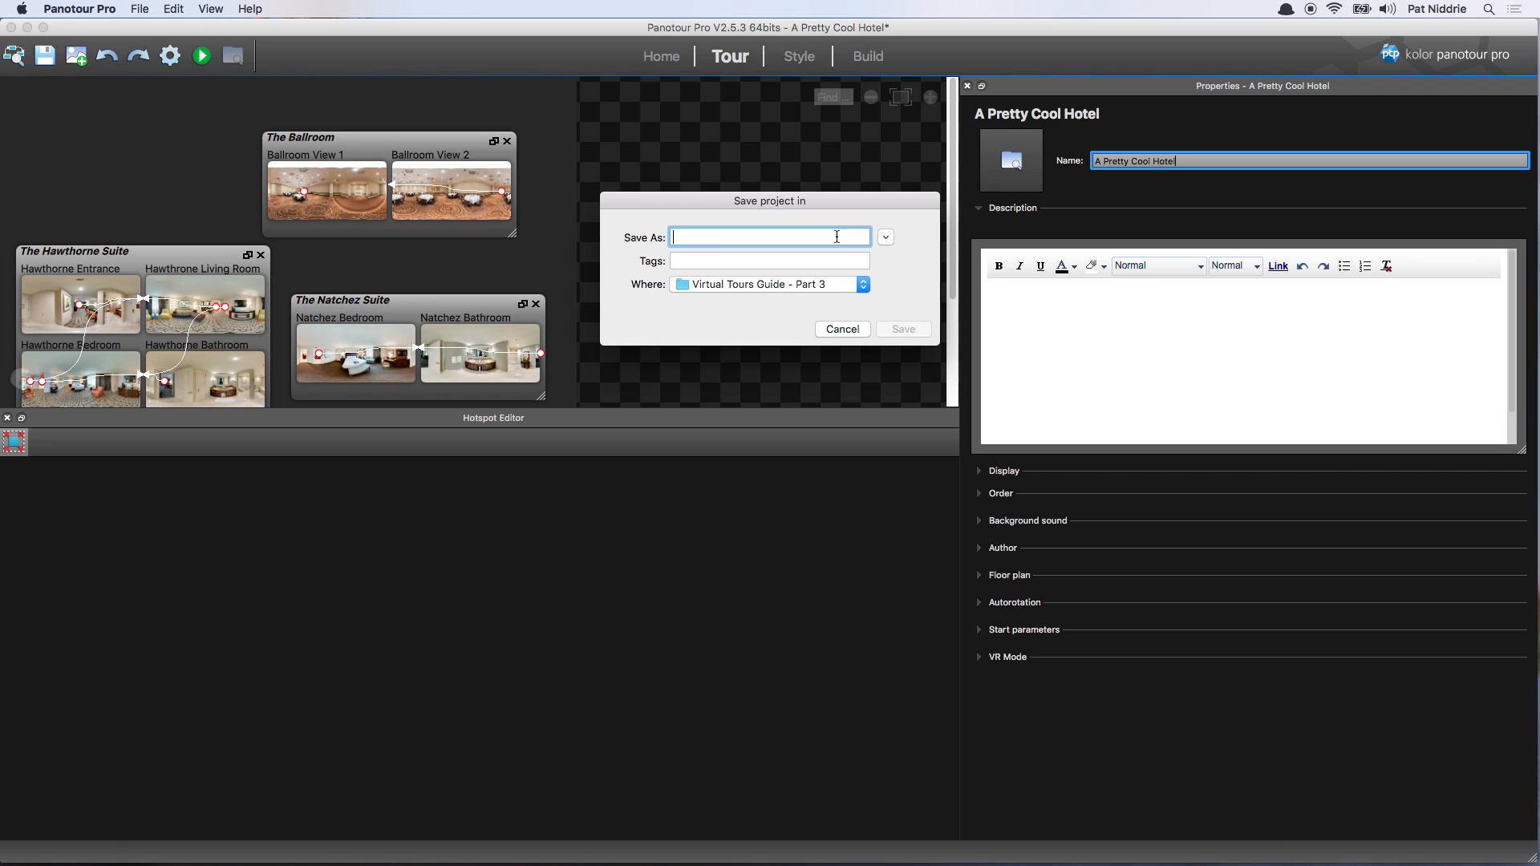
text(Hotel)
text(Project)
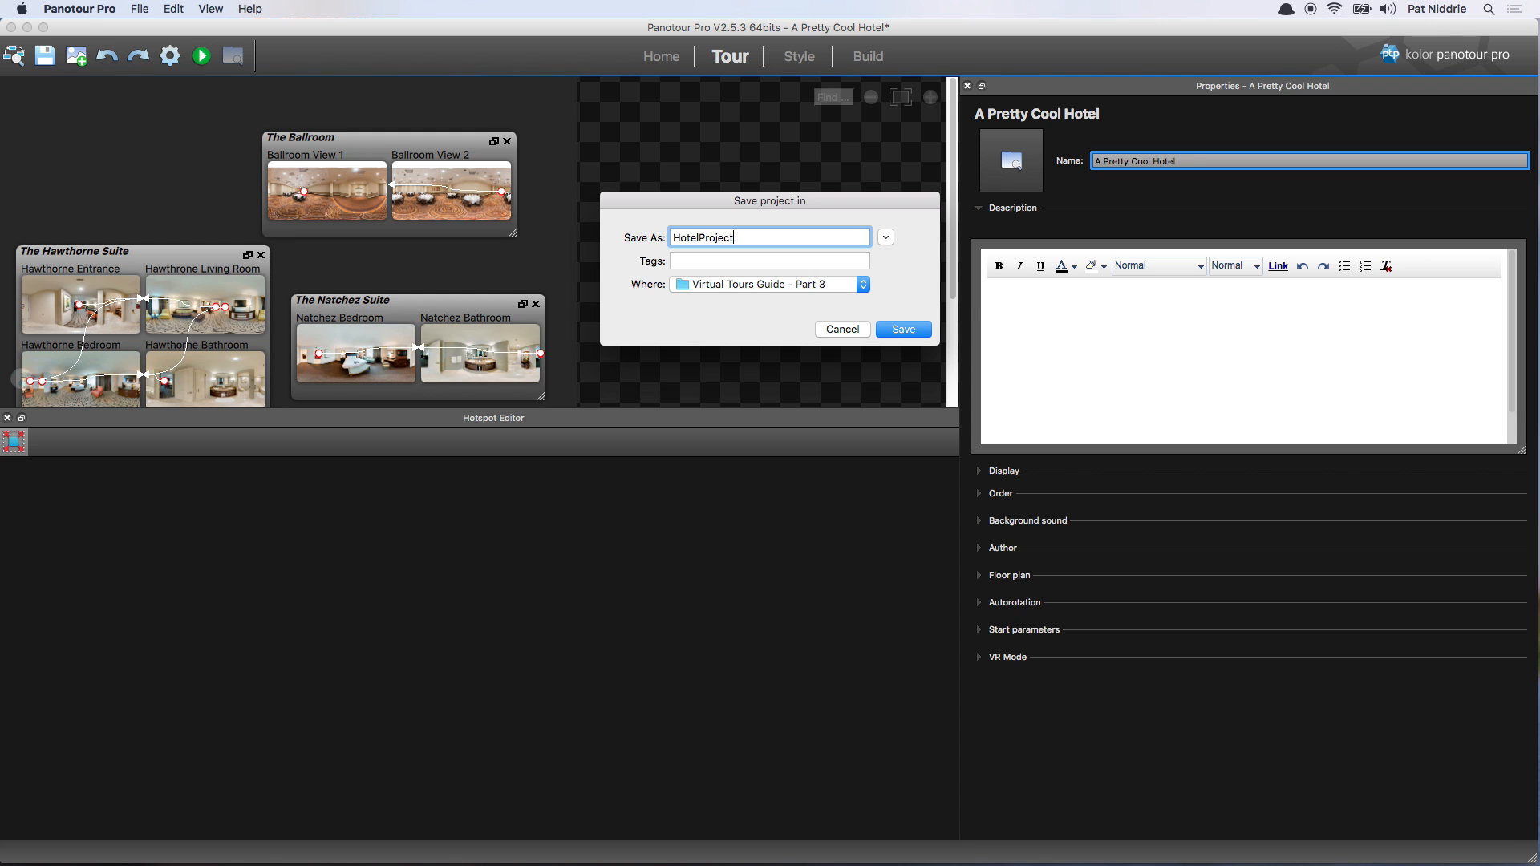
key(Return)
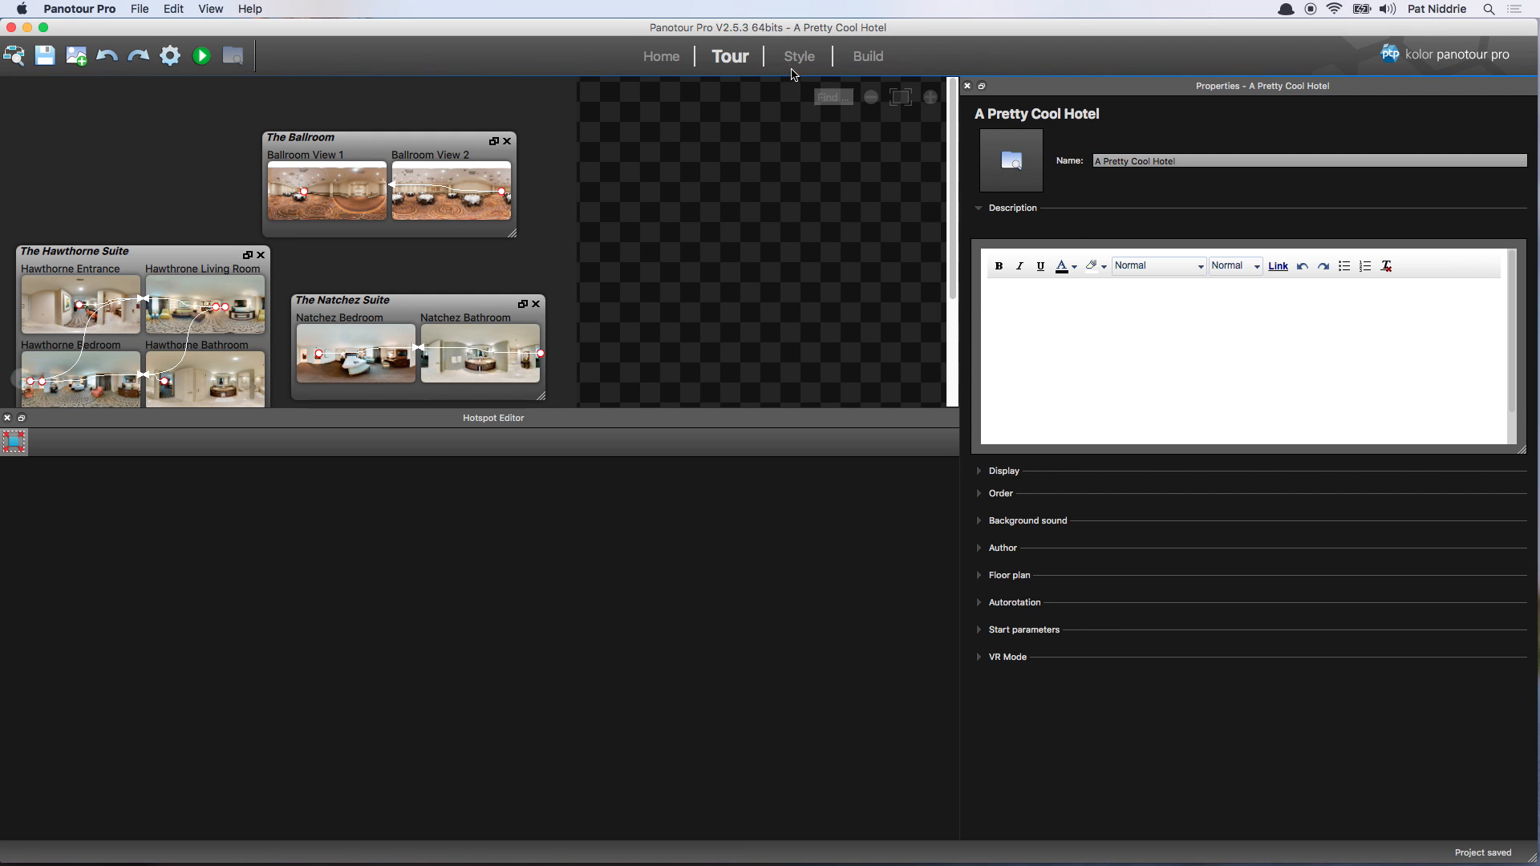
Look through the style plugins, including the Maps category, and review the project presets and default point spot style
click(796, 58)
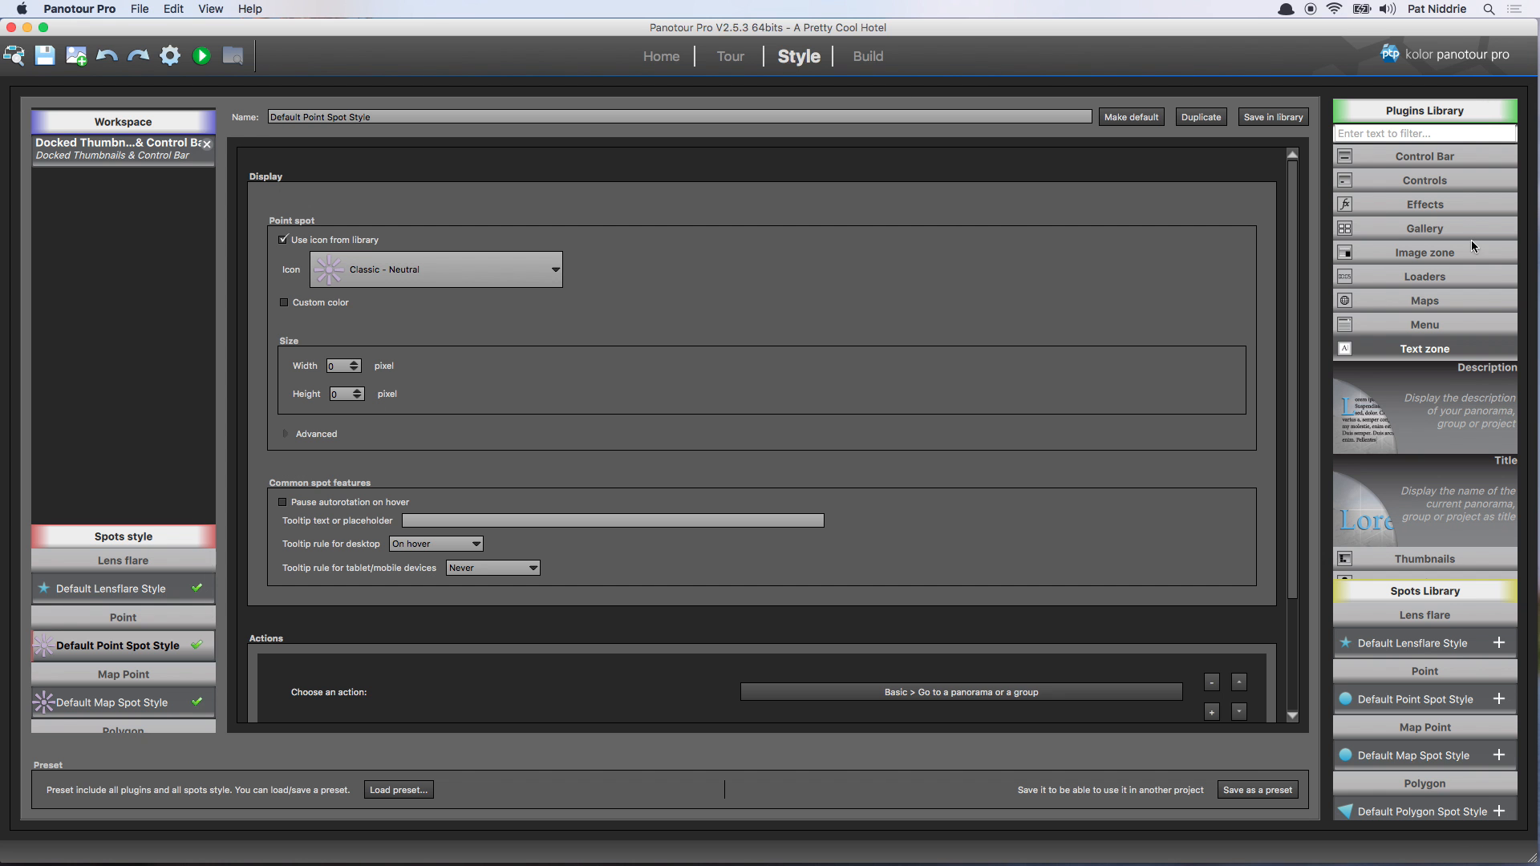
click(1427, 351)
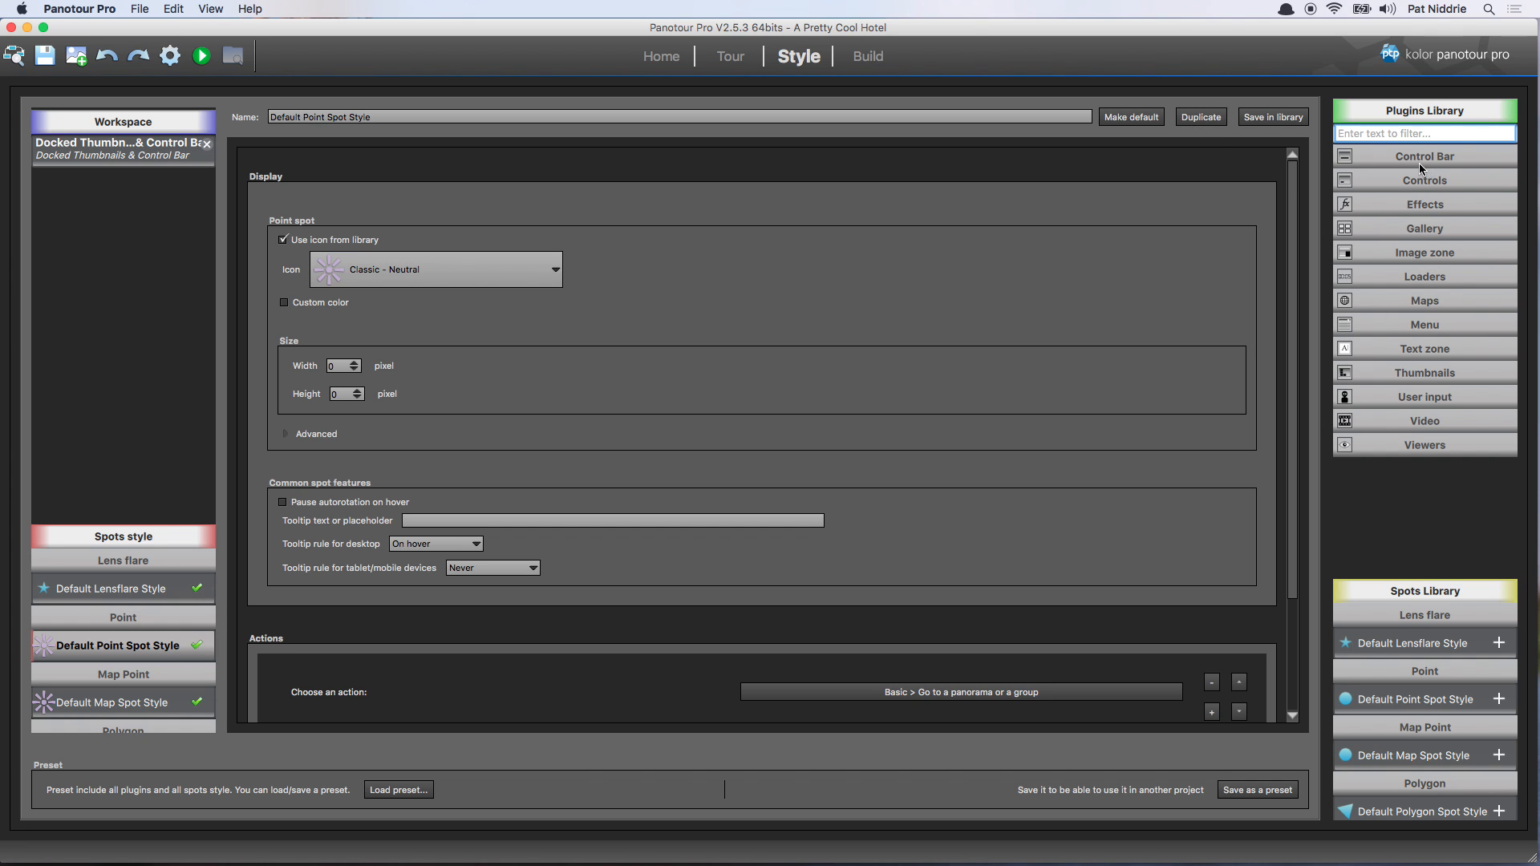
click(1442, 309)
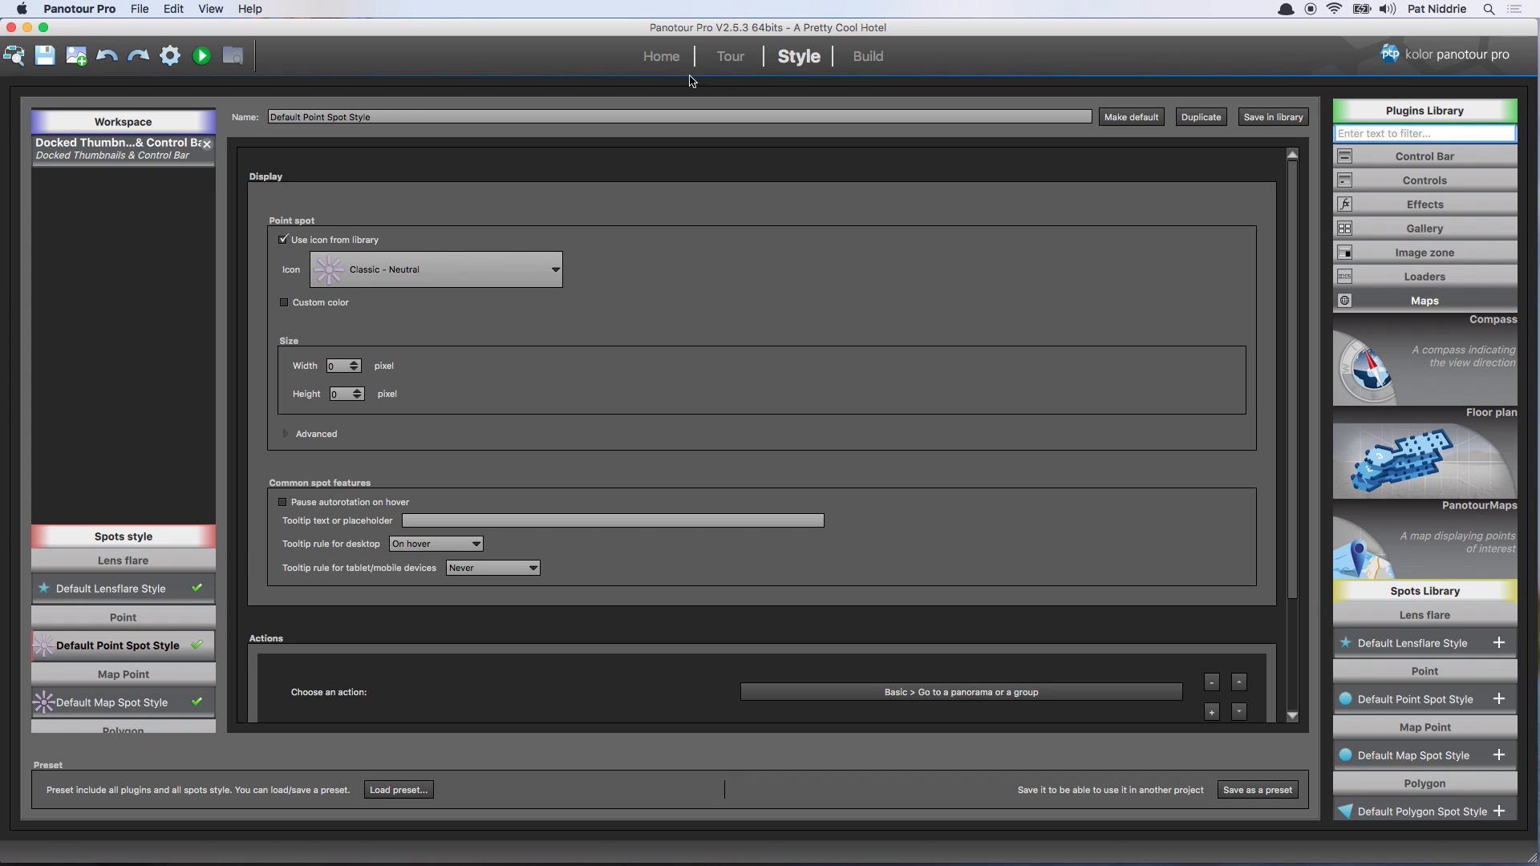
click(666, 57)
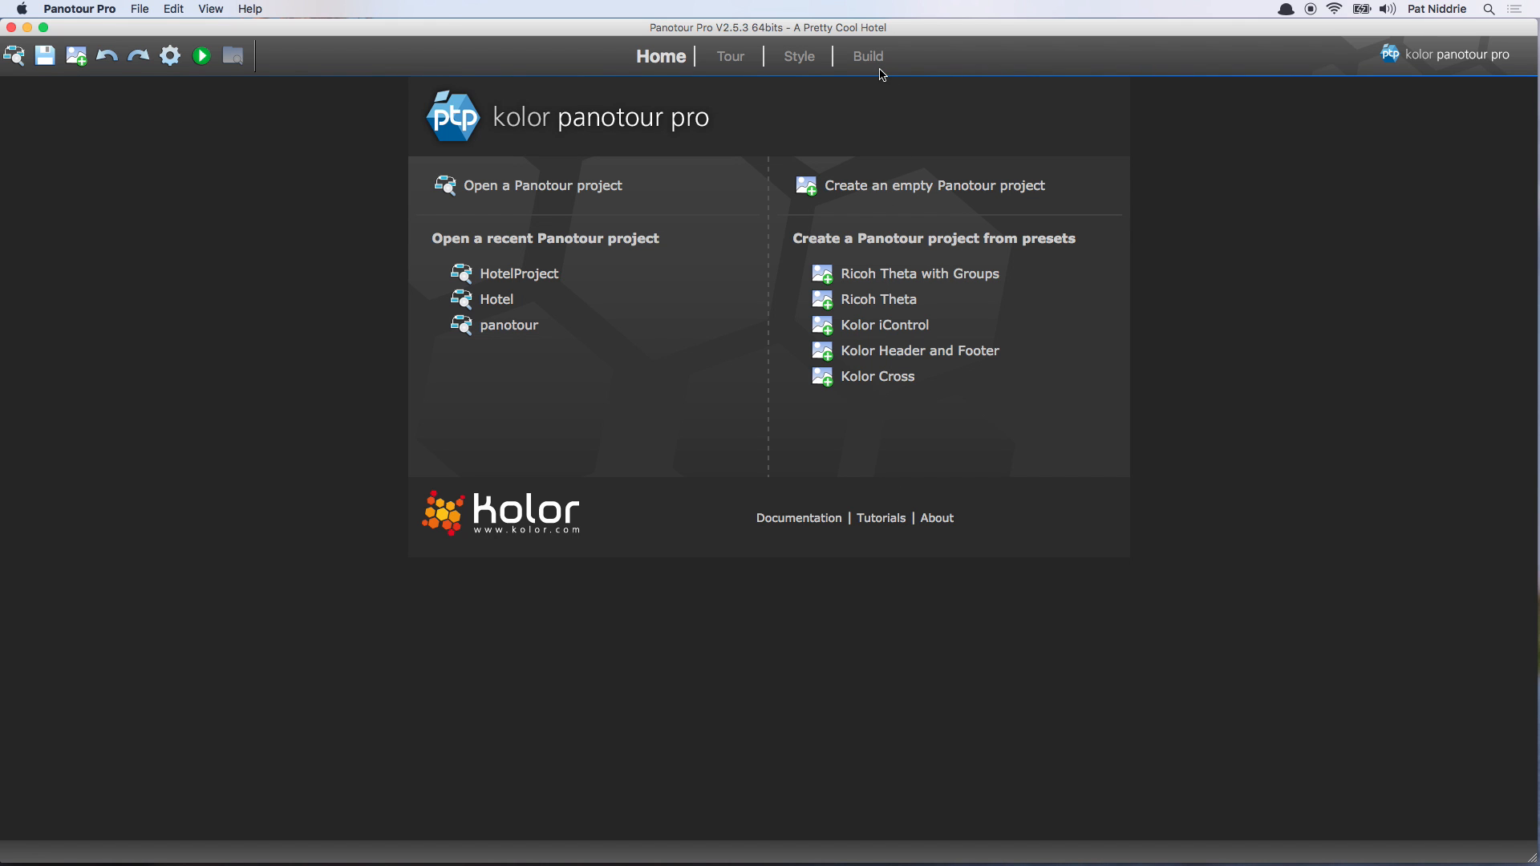
click(813, 60)
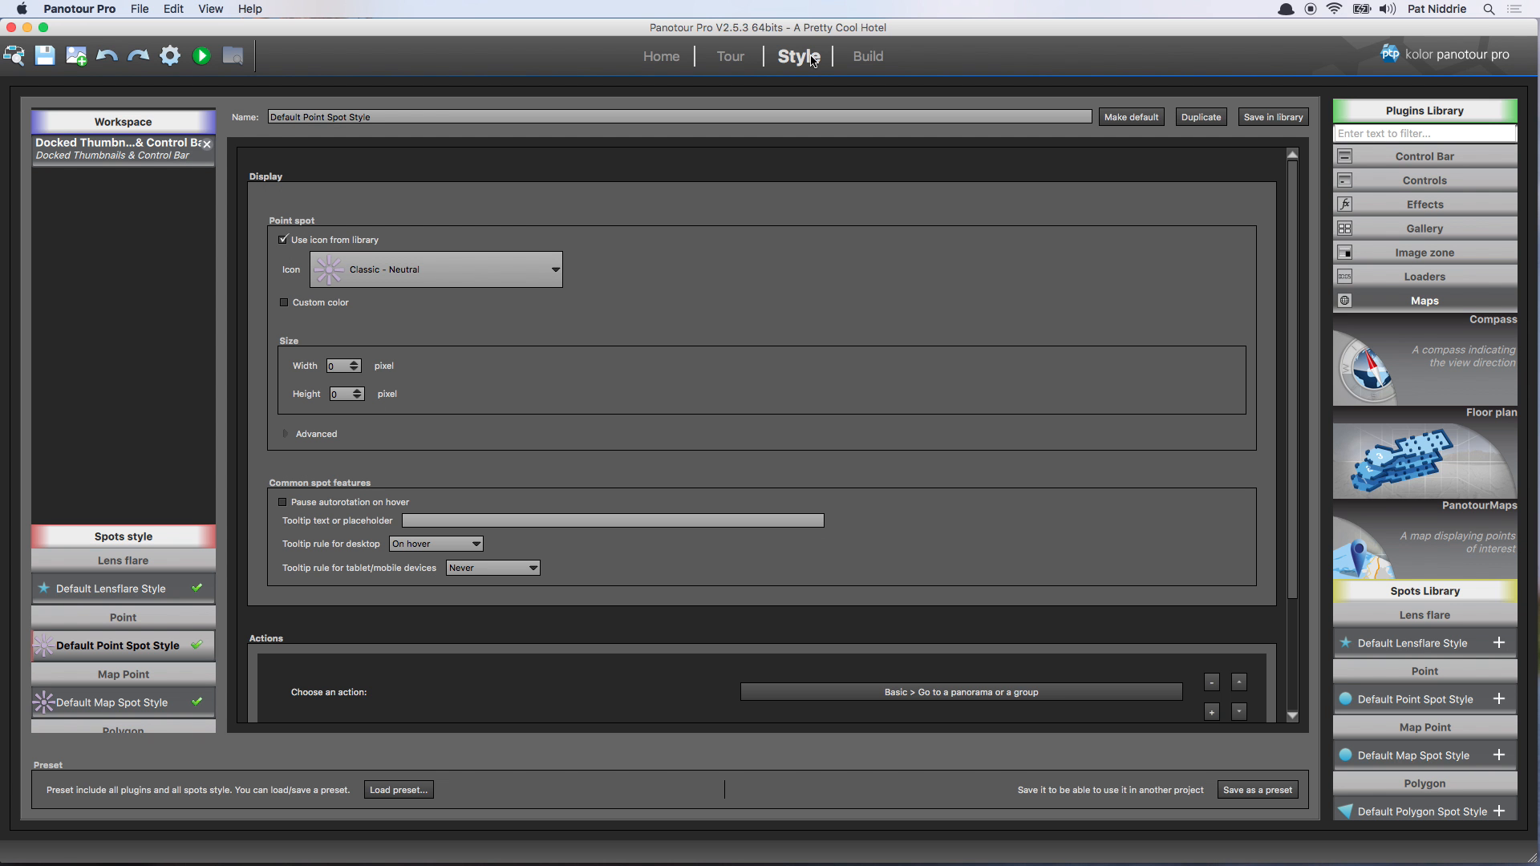
scroll(858, 352, down, 3)
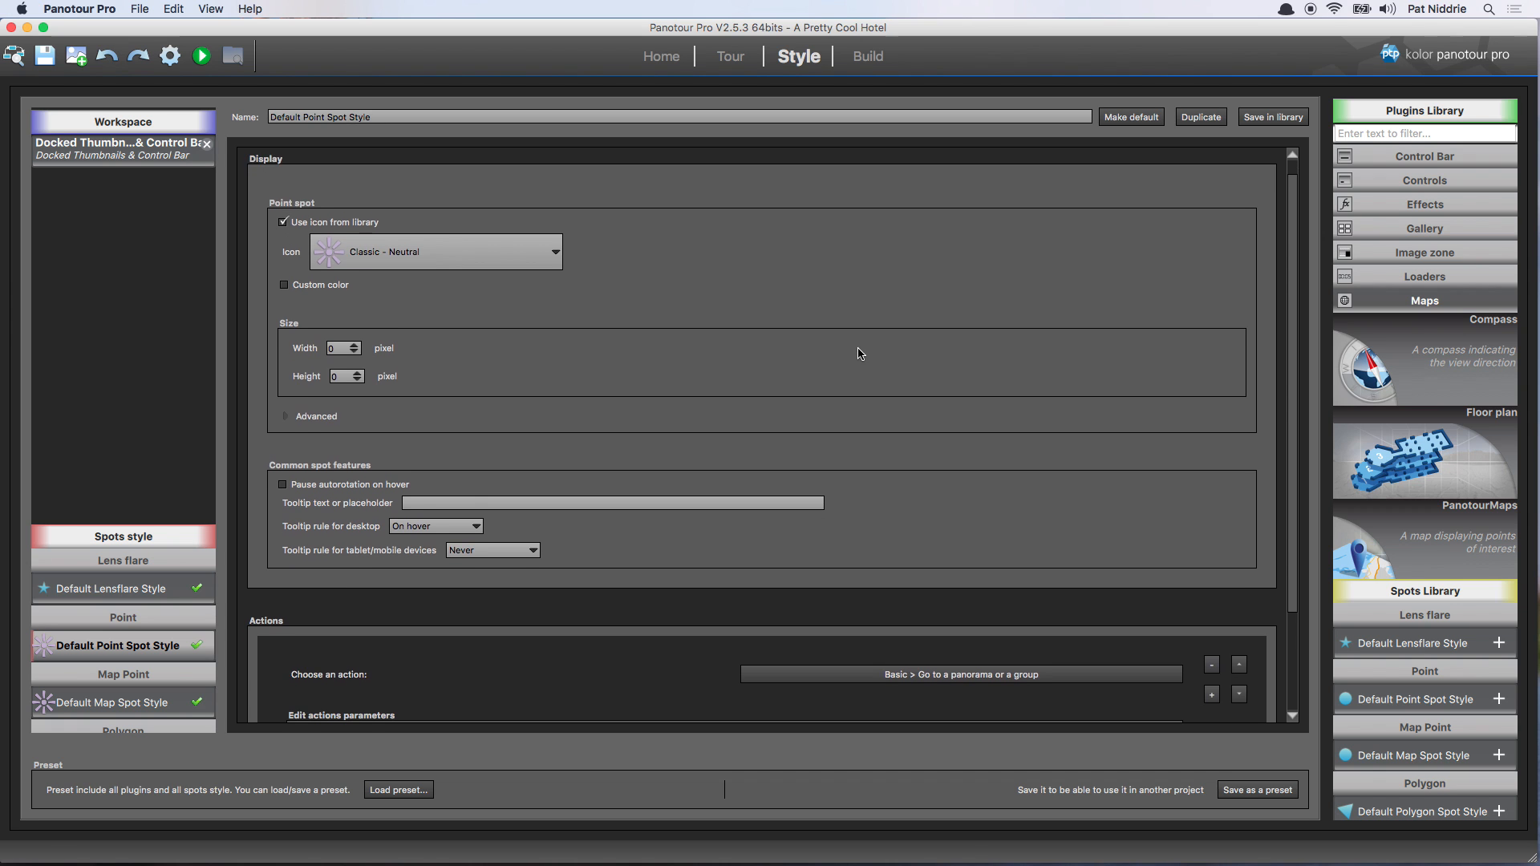
scroll(860, 349, up, 3)
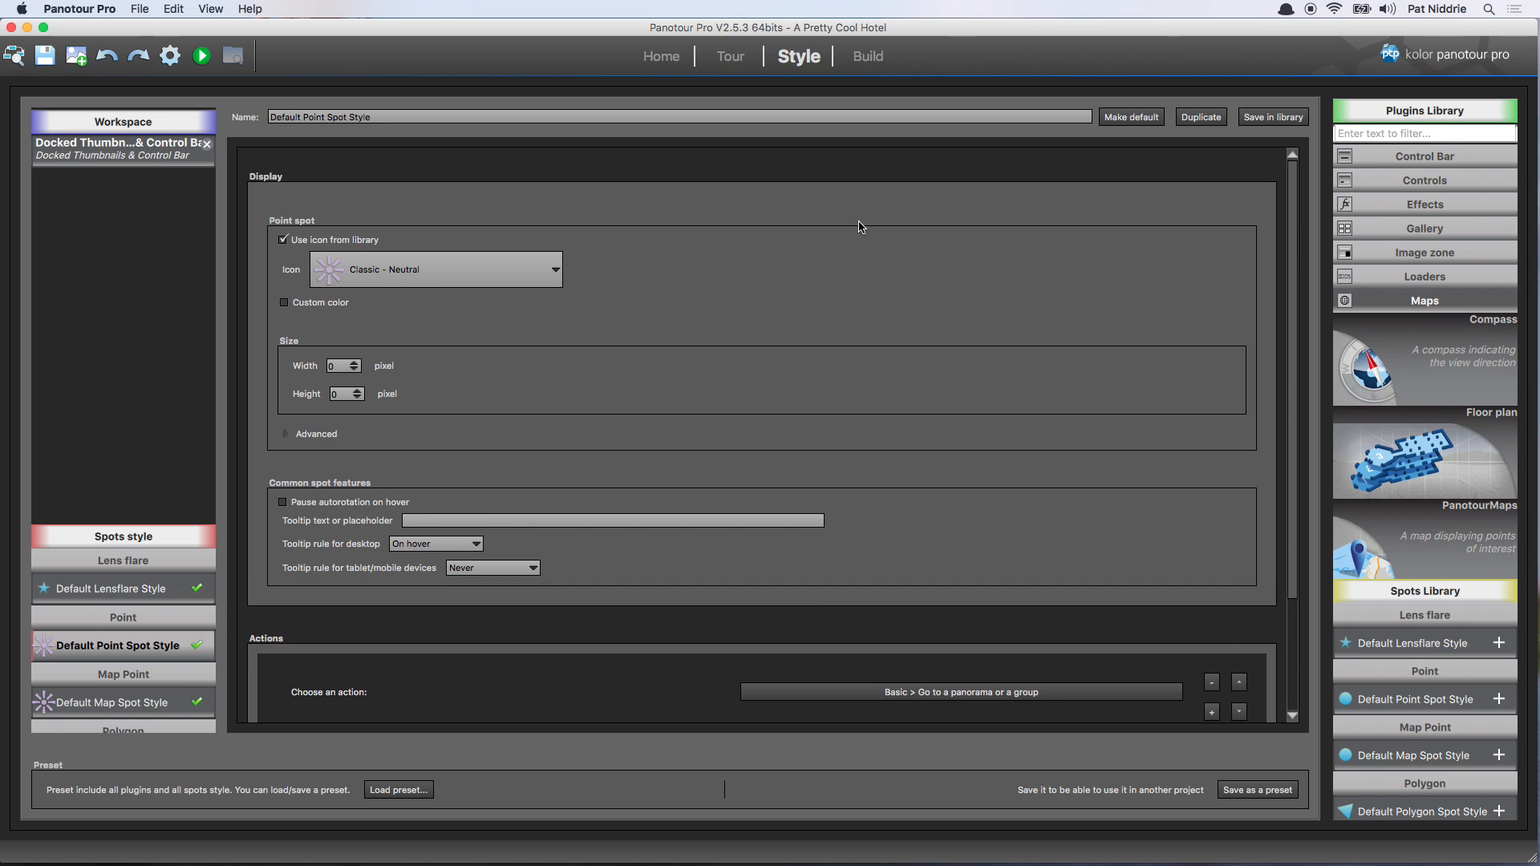
Set the tour's output filename to hotel and build the tour with the default build settings
click(875, 62)
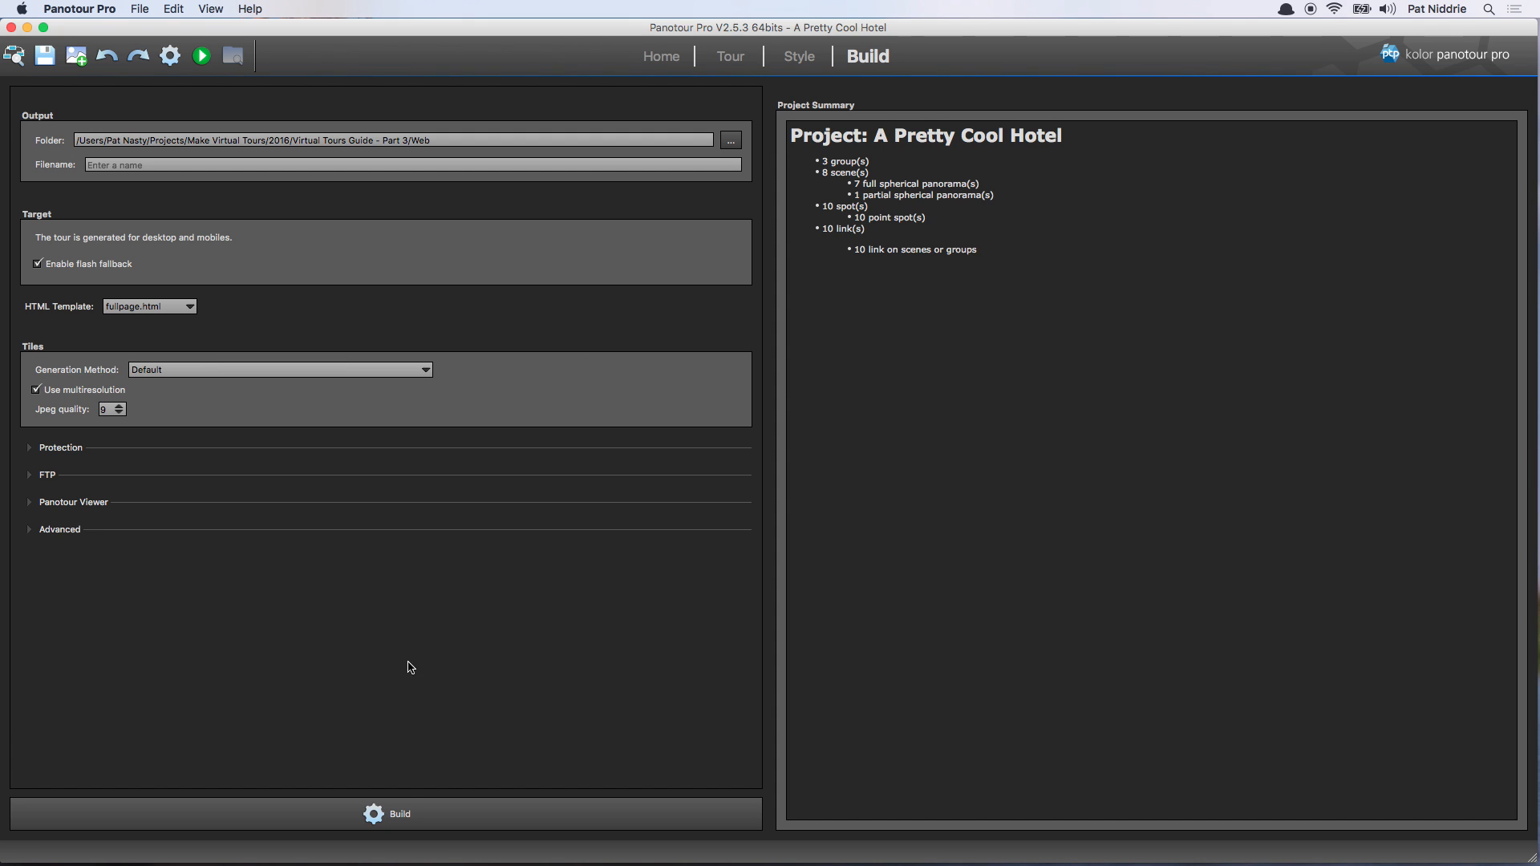
click(402, 818)
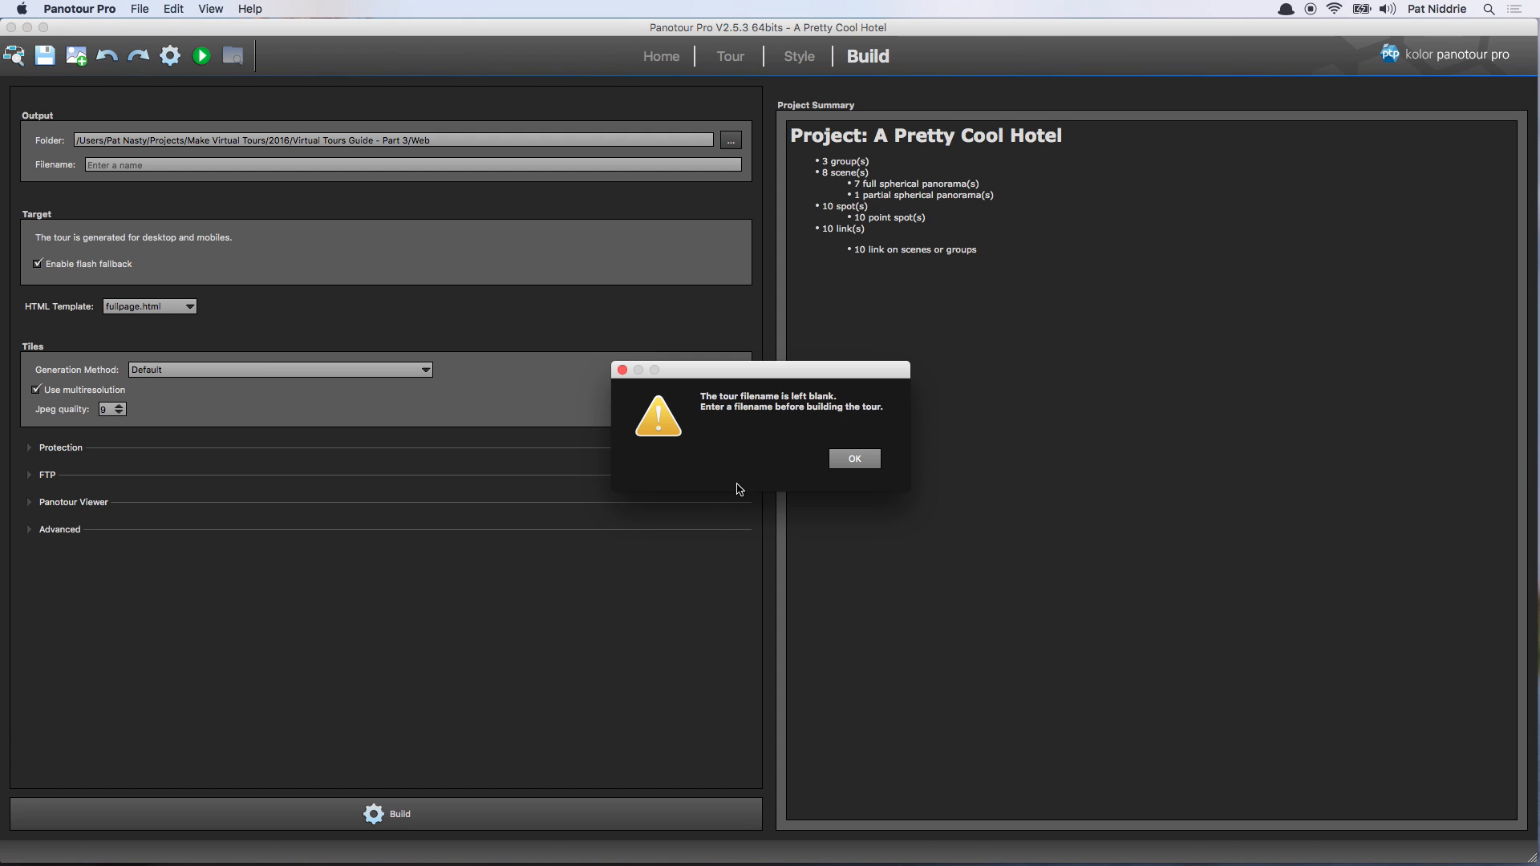
click(856, 456)
click(202, 164)
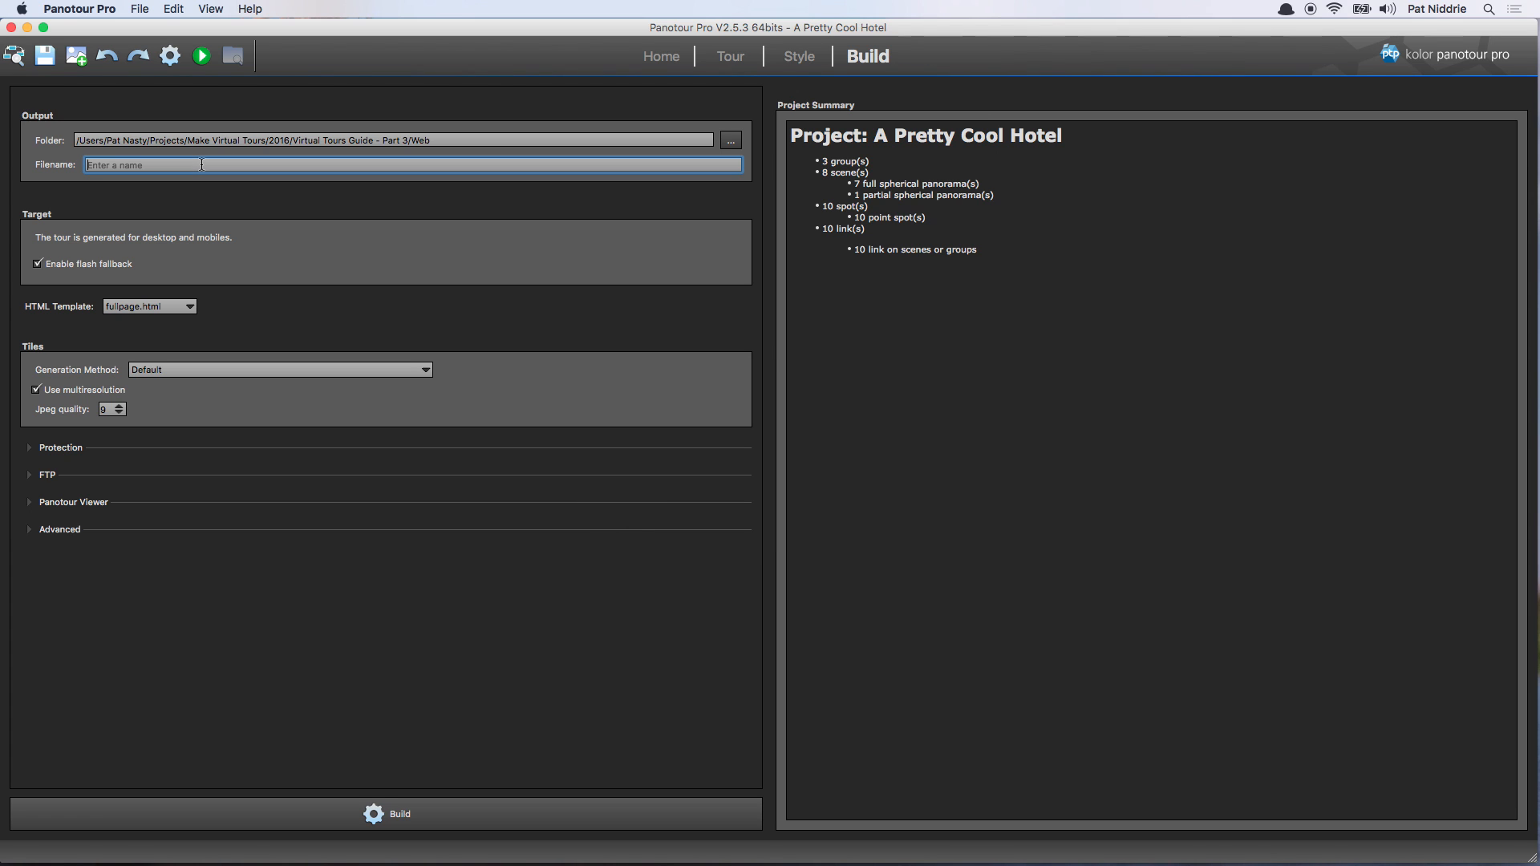
text(H)
key(BackSpace)
key(BackSpace)
key(BackSpace)
text(hot)
click(535, 822)
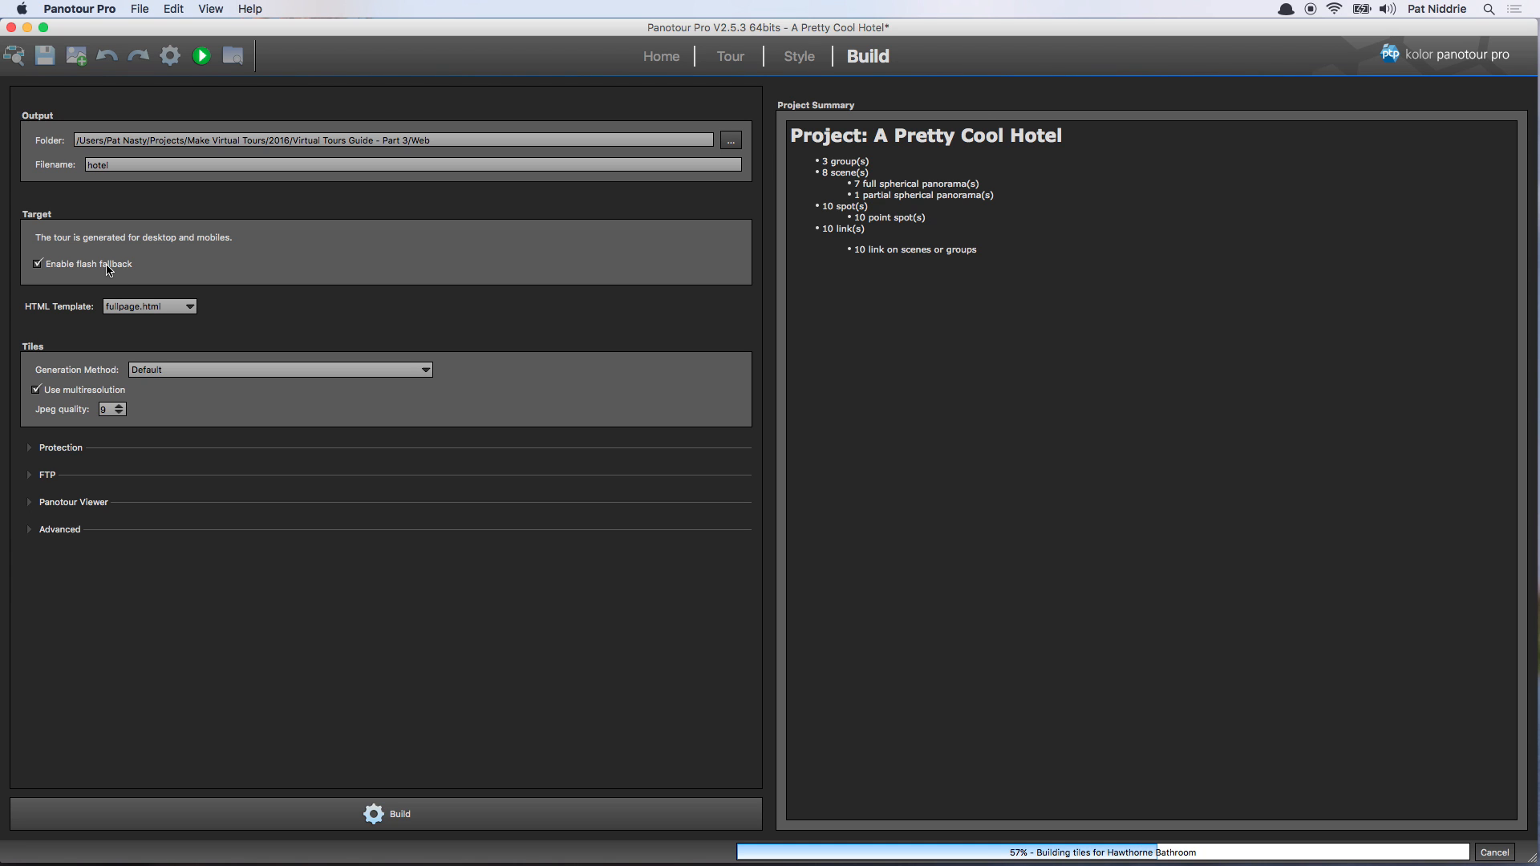
Examine the HTML template choices, the tile generation methods and the protection settings for the build
click(173, 310)
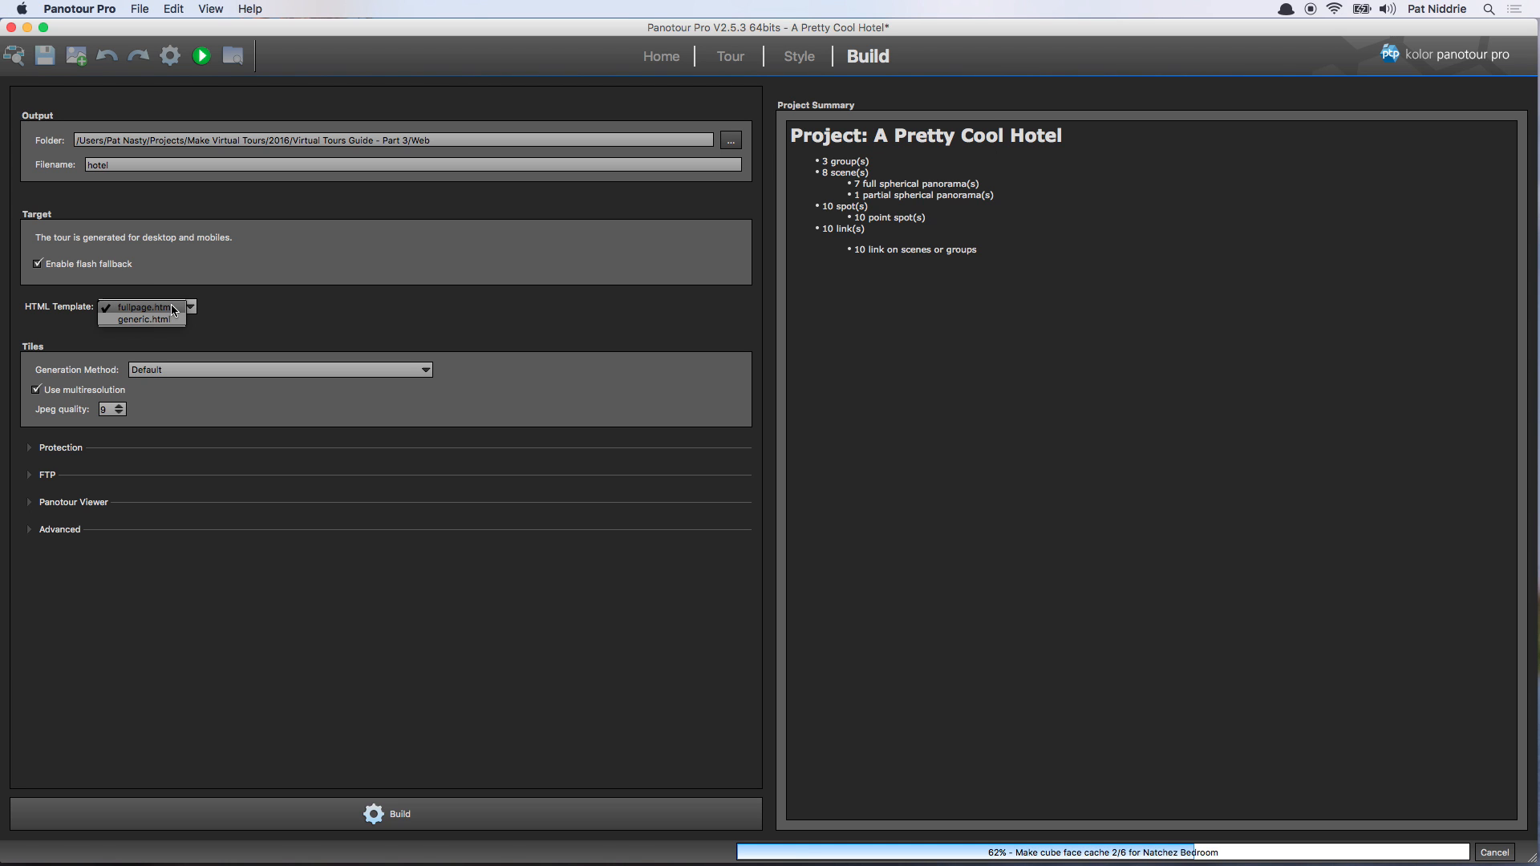
click(209, 327)
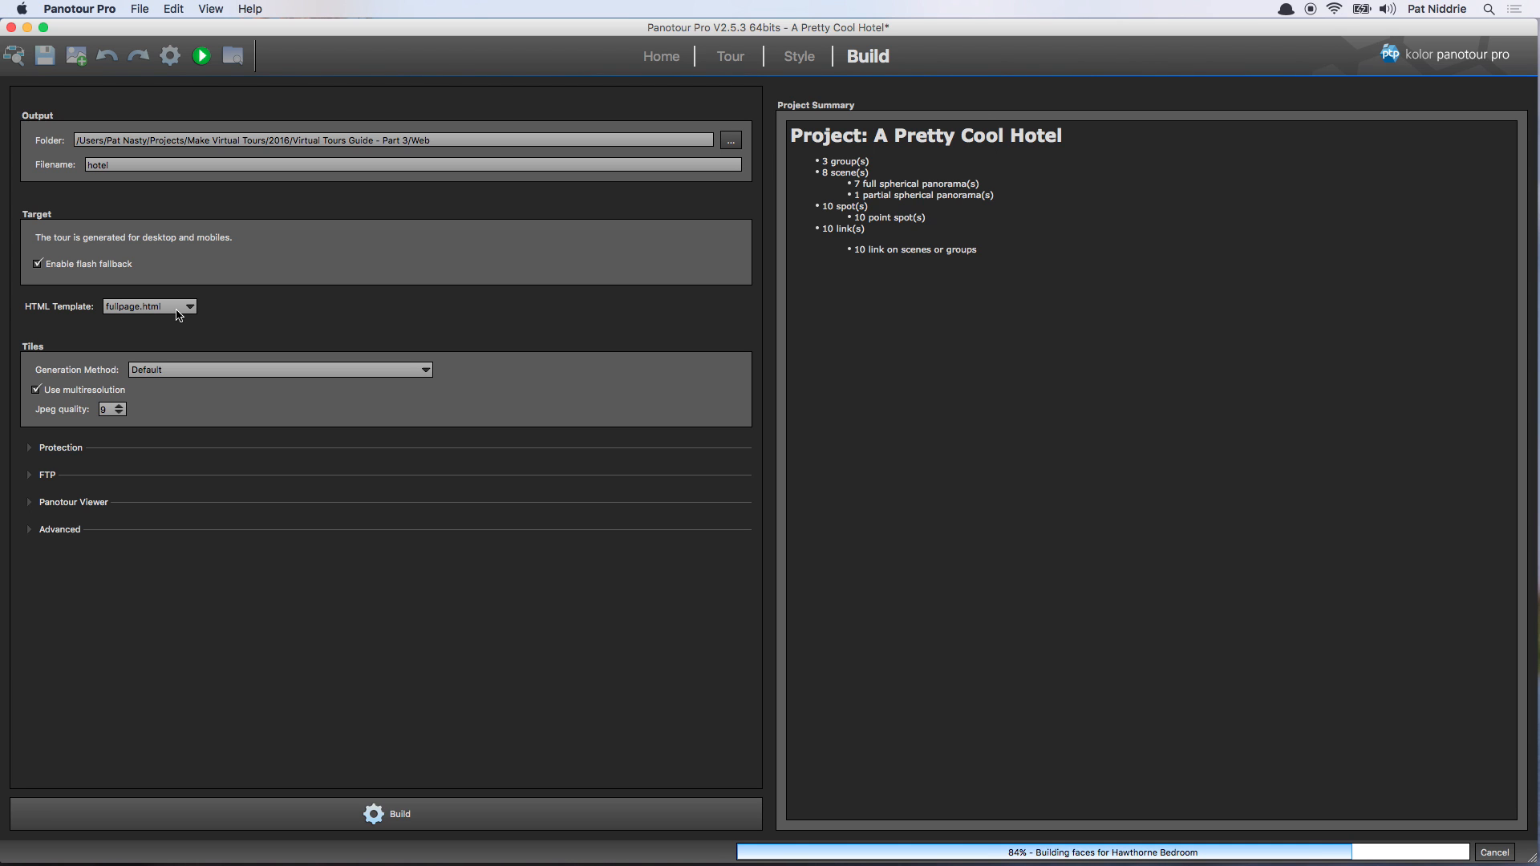
click(170, 372)
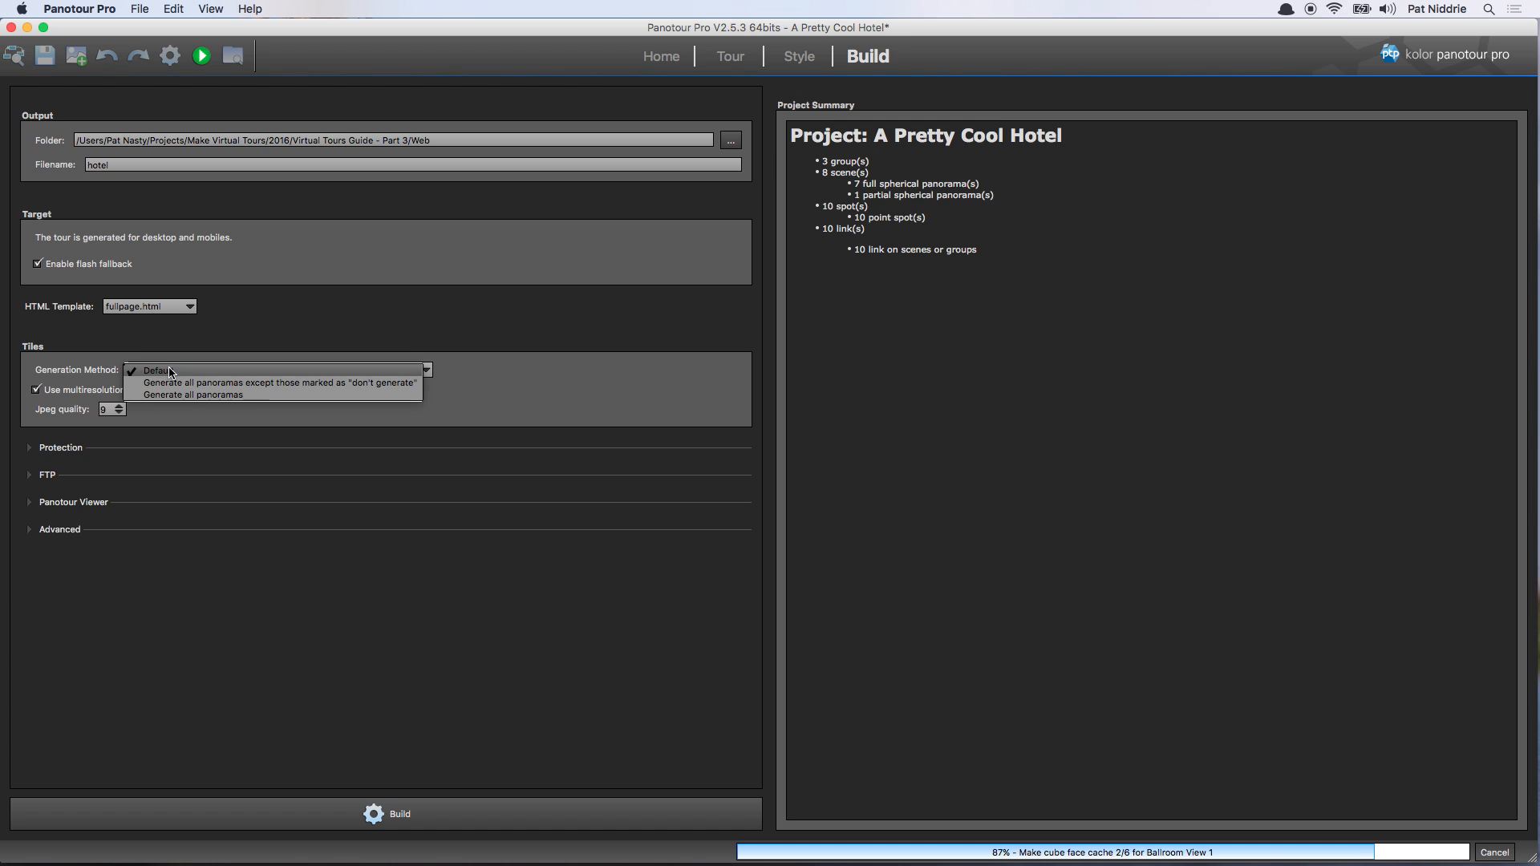
click(317, 339)
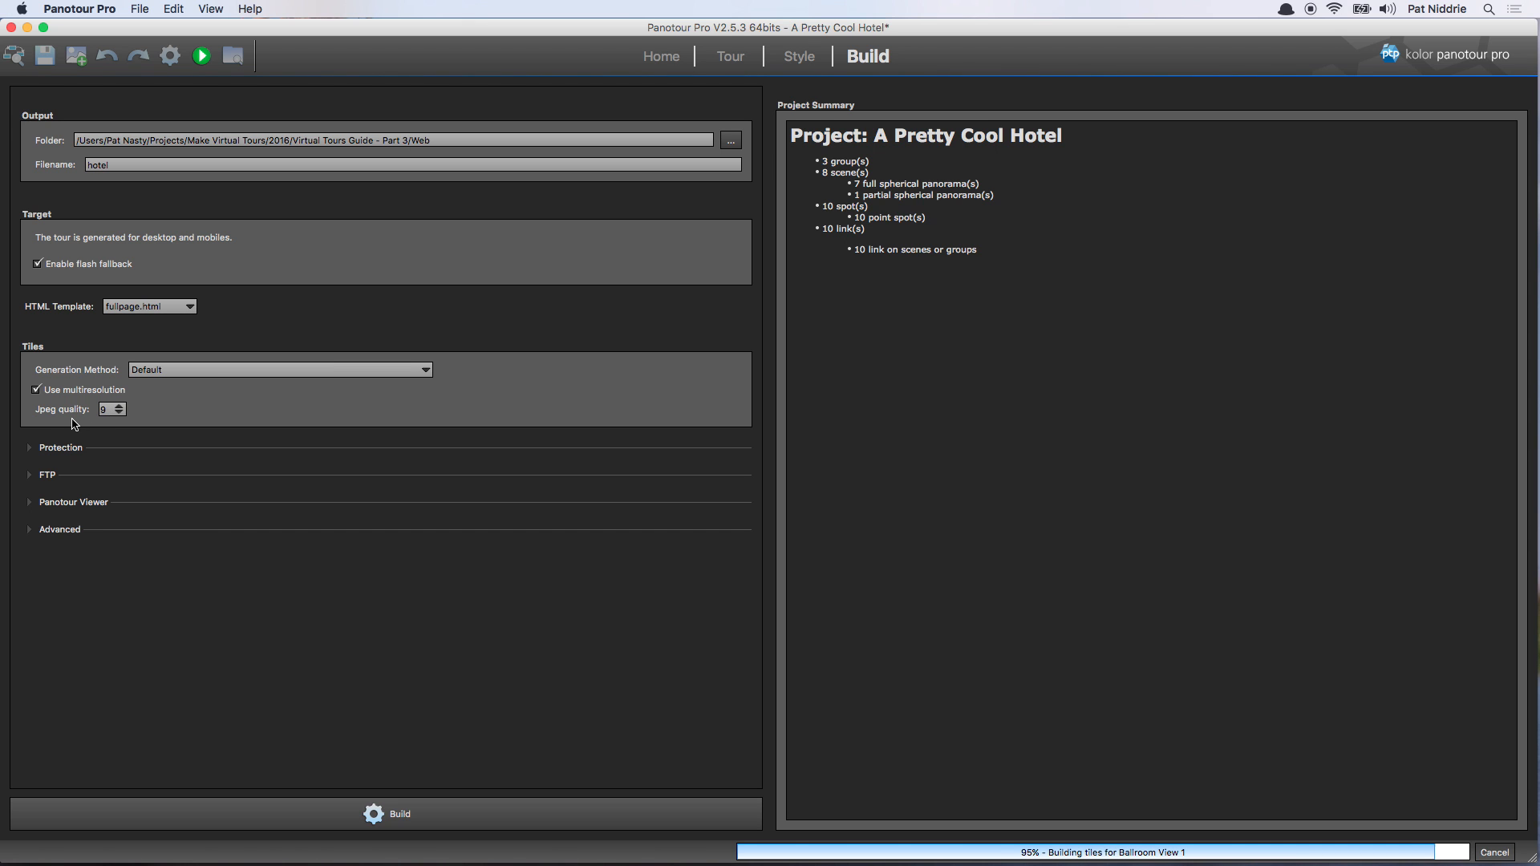
click(30, 448)
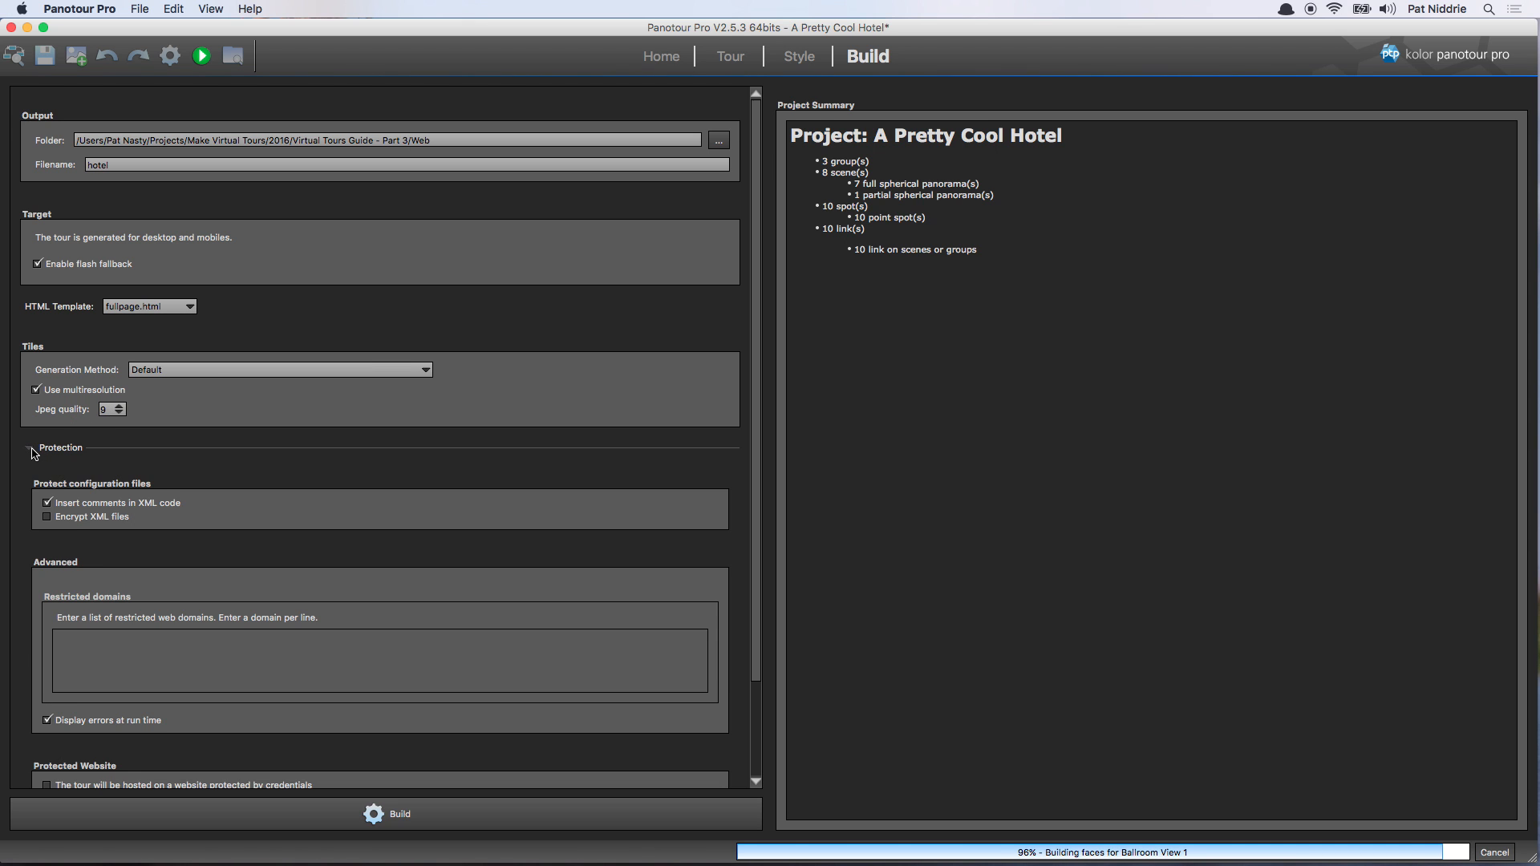
scroll(35, 454, down, 3)
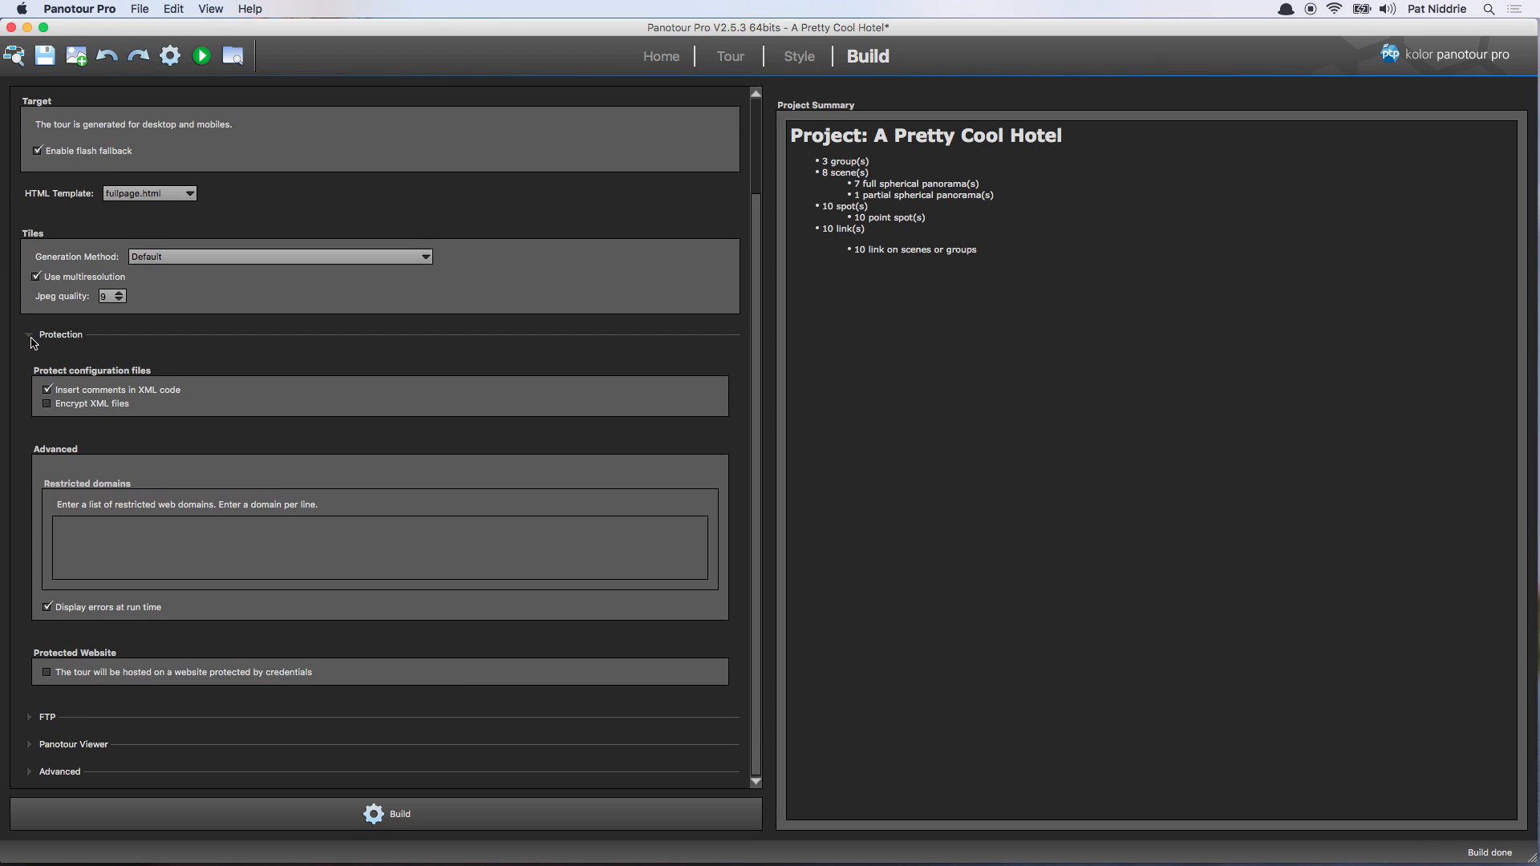
click(32, 338)
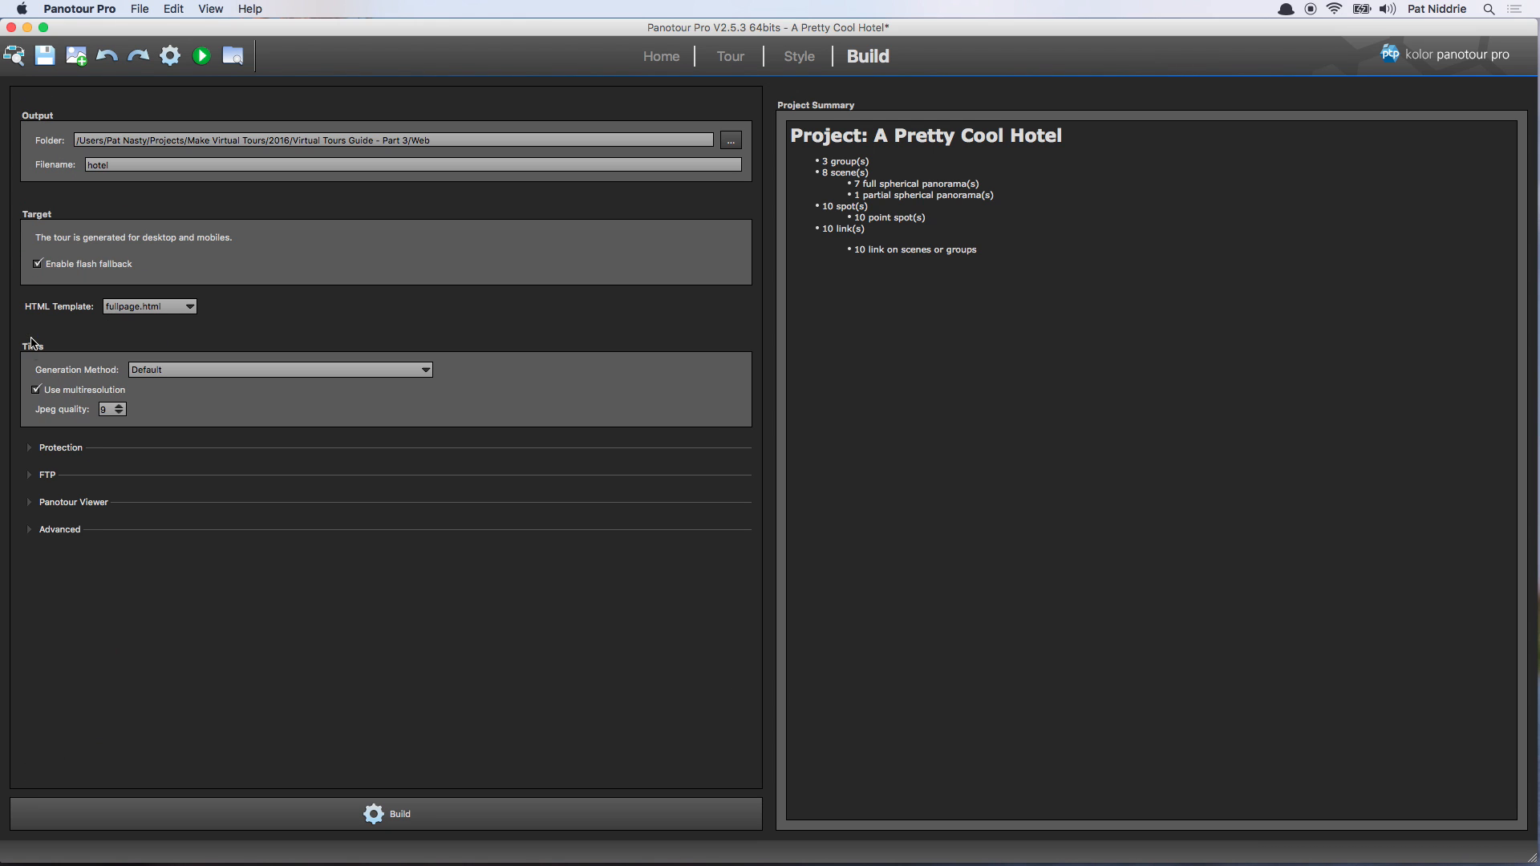
Examine the FTP export, Panotour Viewer and advanced settings of the build
click(32, 478)
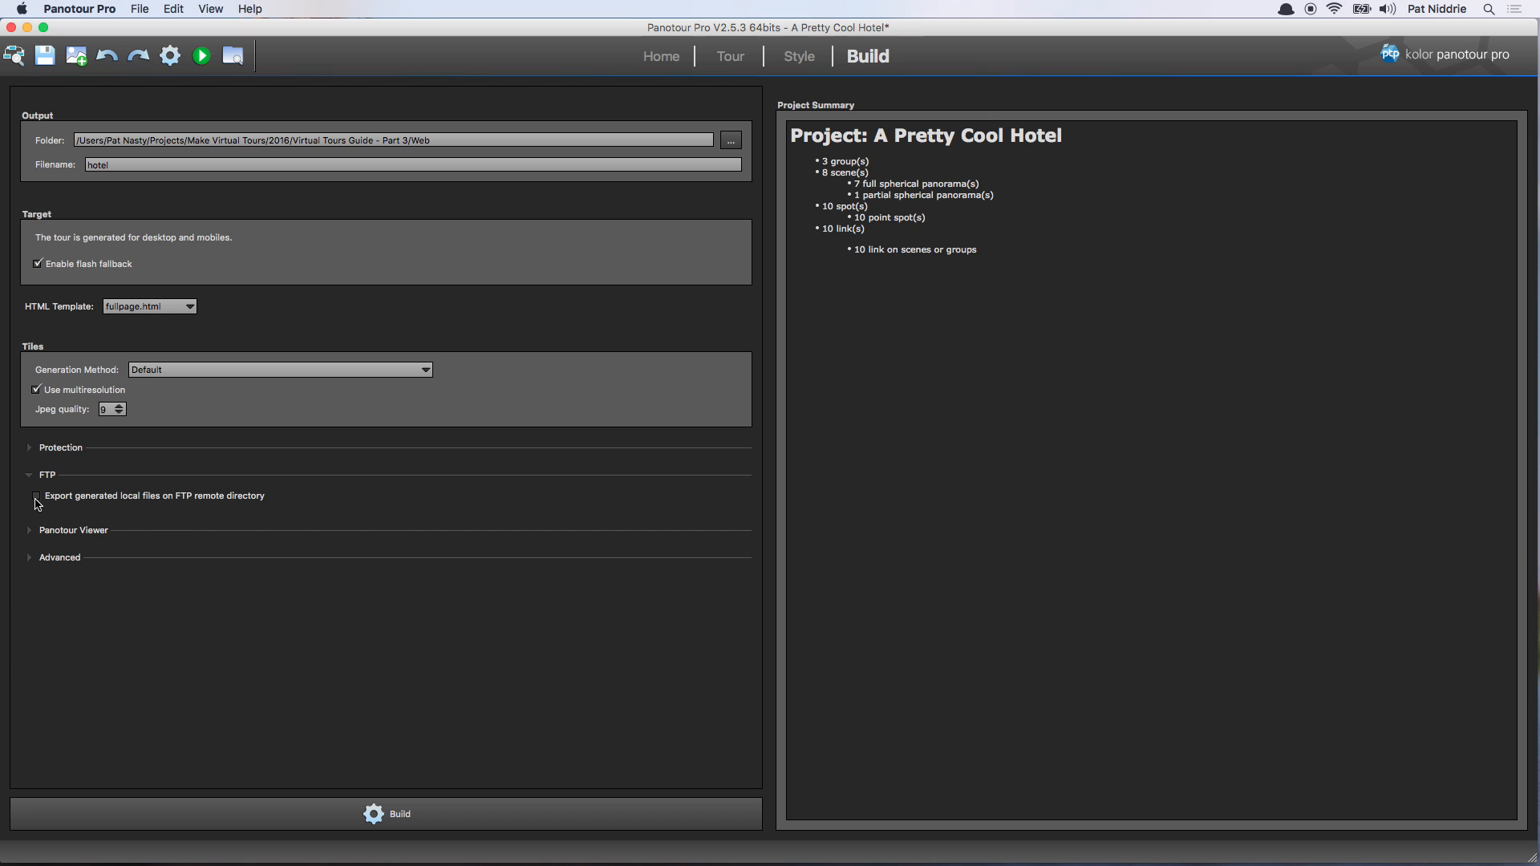
click(36, 497)
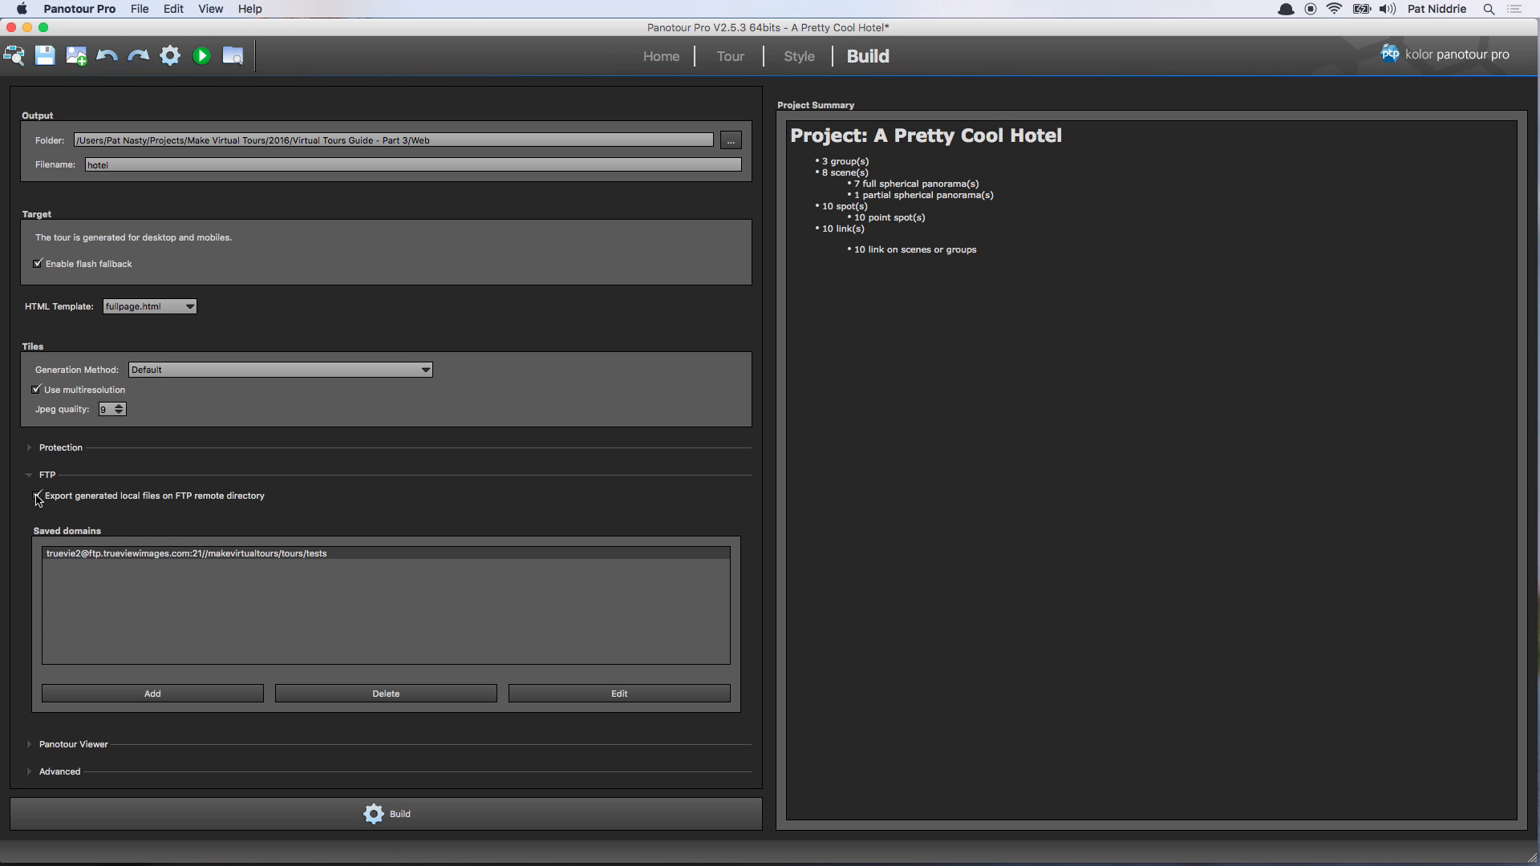
click(37, 496)
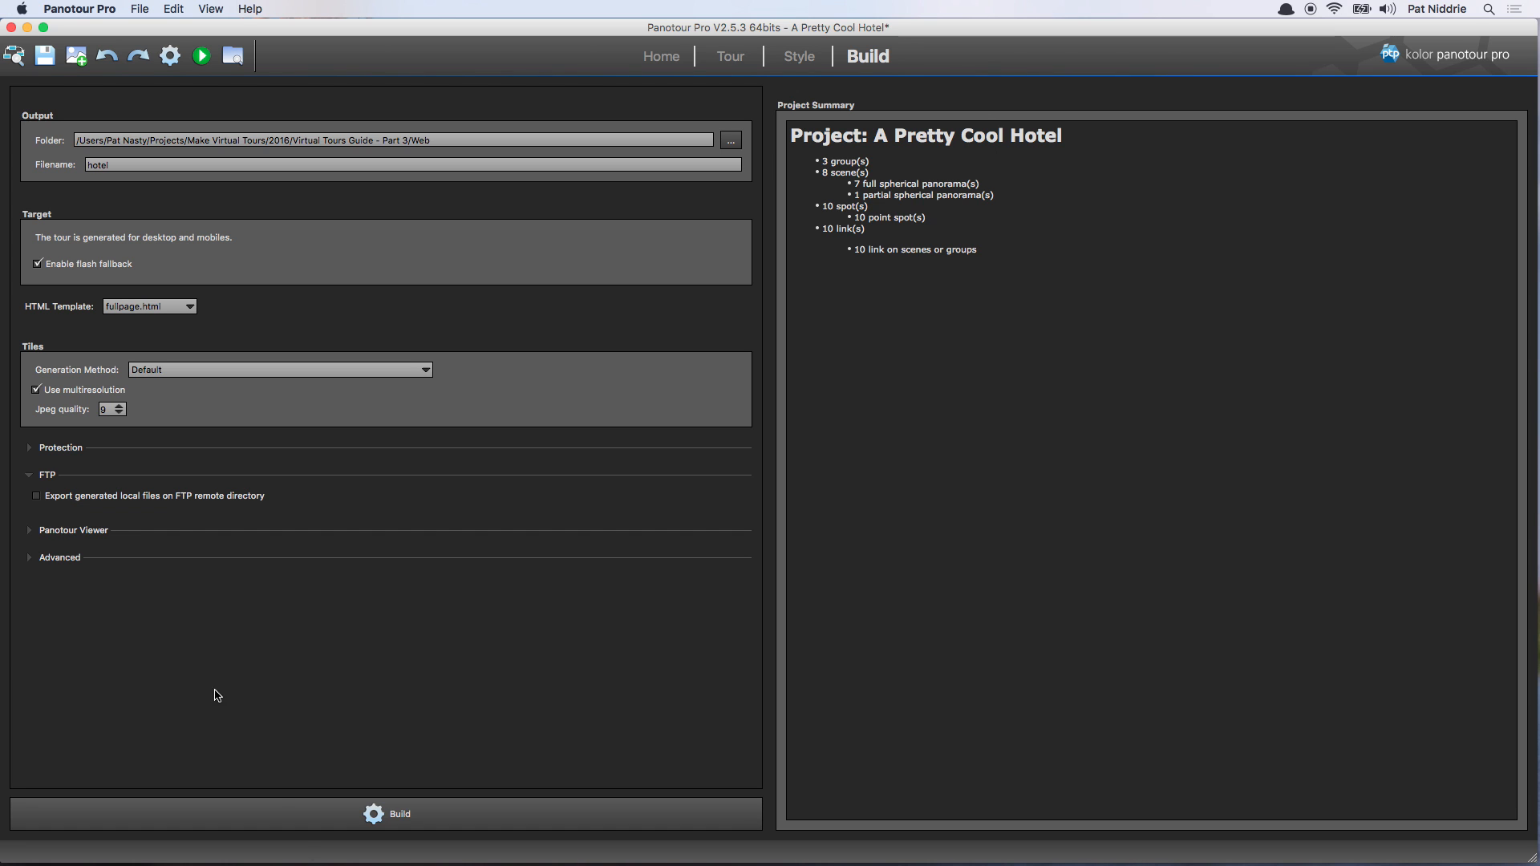
click(30, 532)
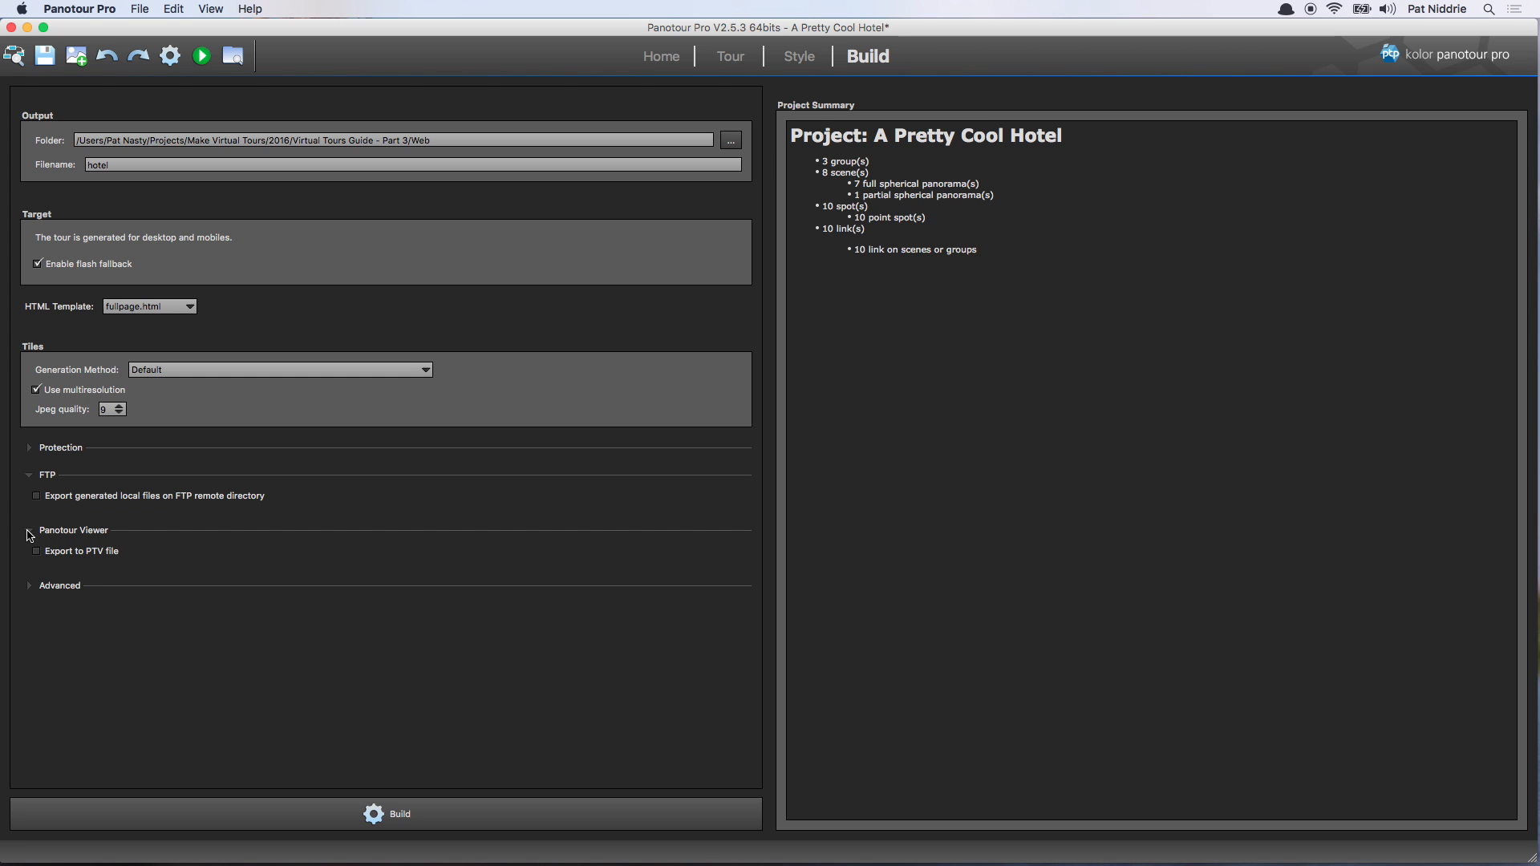
click(29, 532)
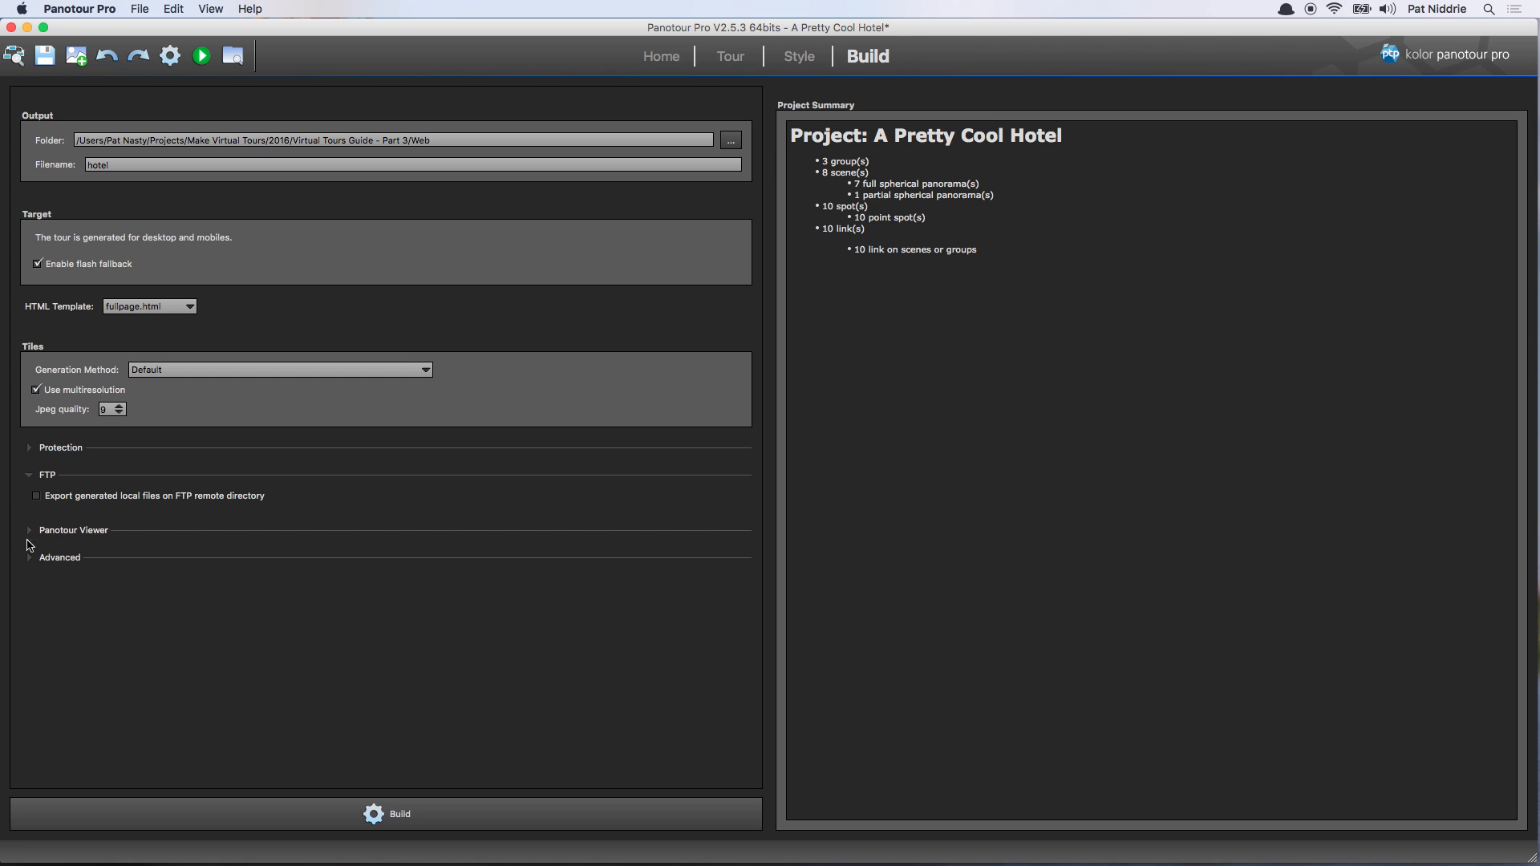
click(29, 559)
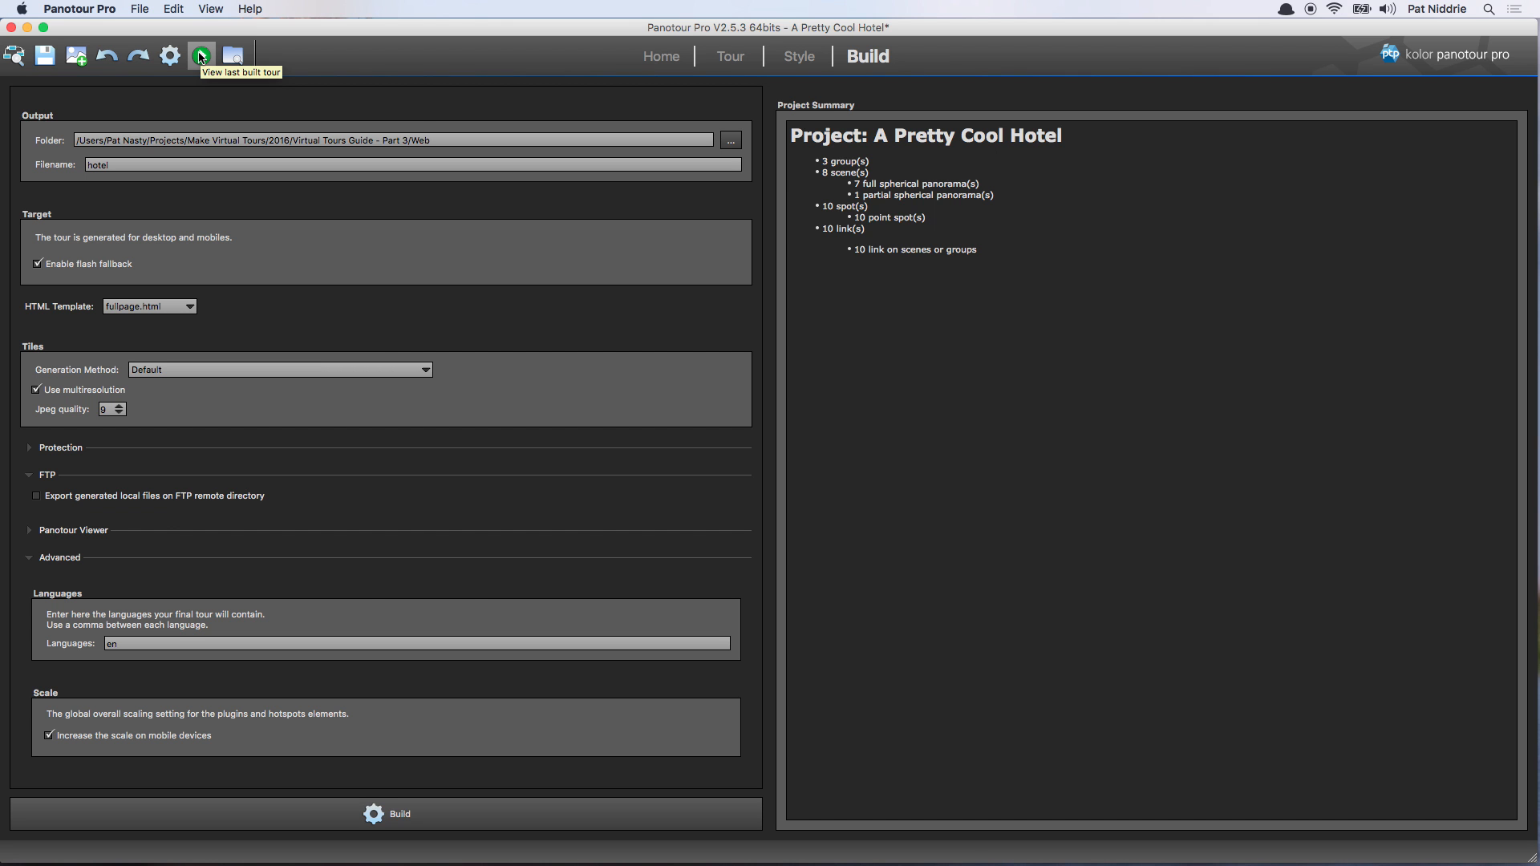
View the last built tour in the browser and look around the ballroom, trying both mouse control modes
click(202, 56)
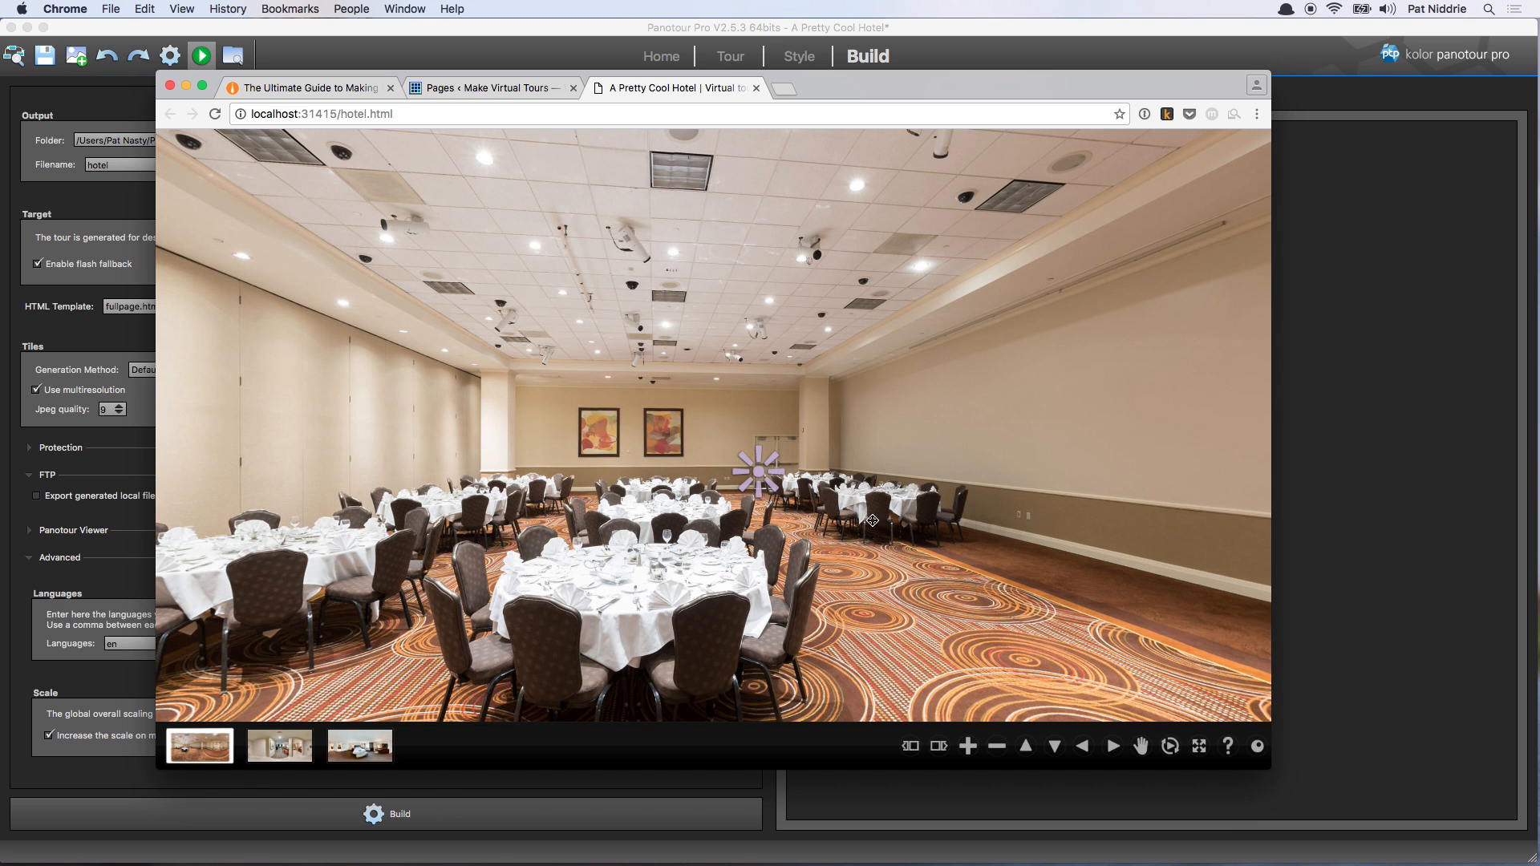
drag(835, 591, 1110, 669)
drag(658, 611, 878, 626)
drag(965, 648, 1193, 749)
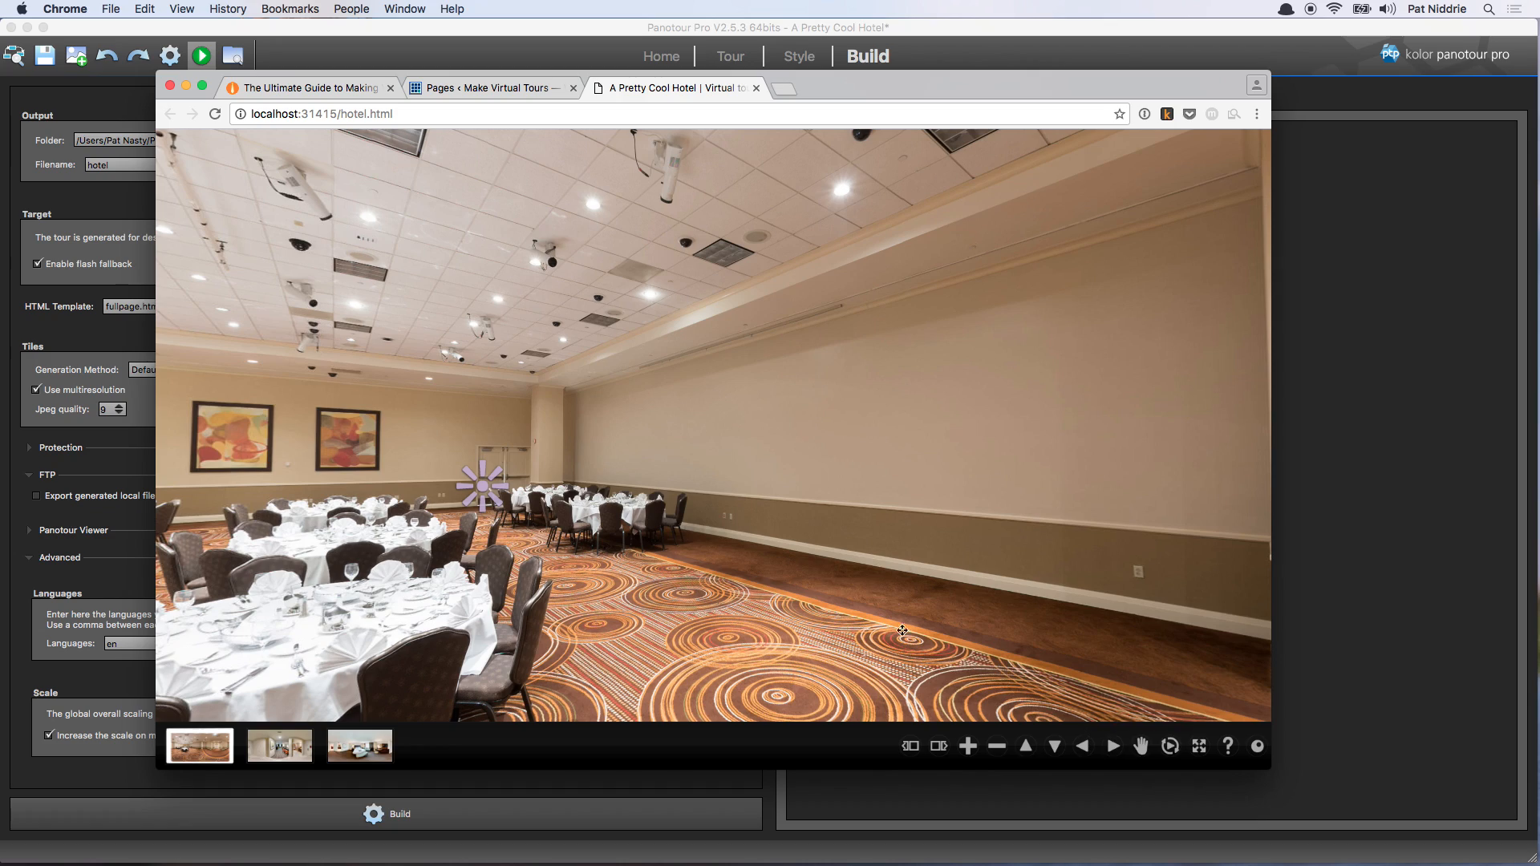
click(1143, 744)
drag(561, 498, 604, 427)
drag(692, 596, 661, 503)
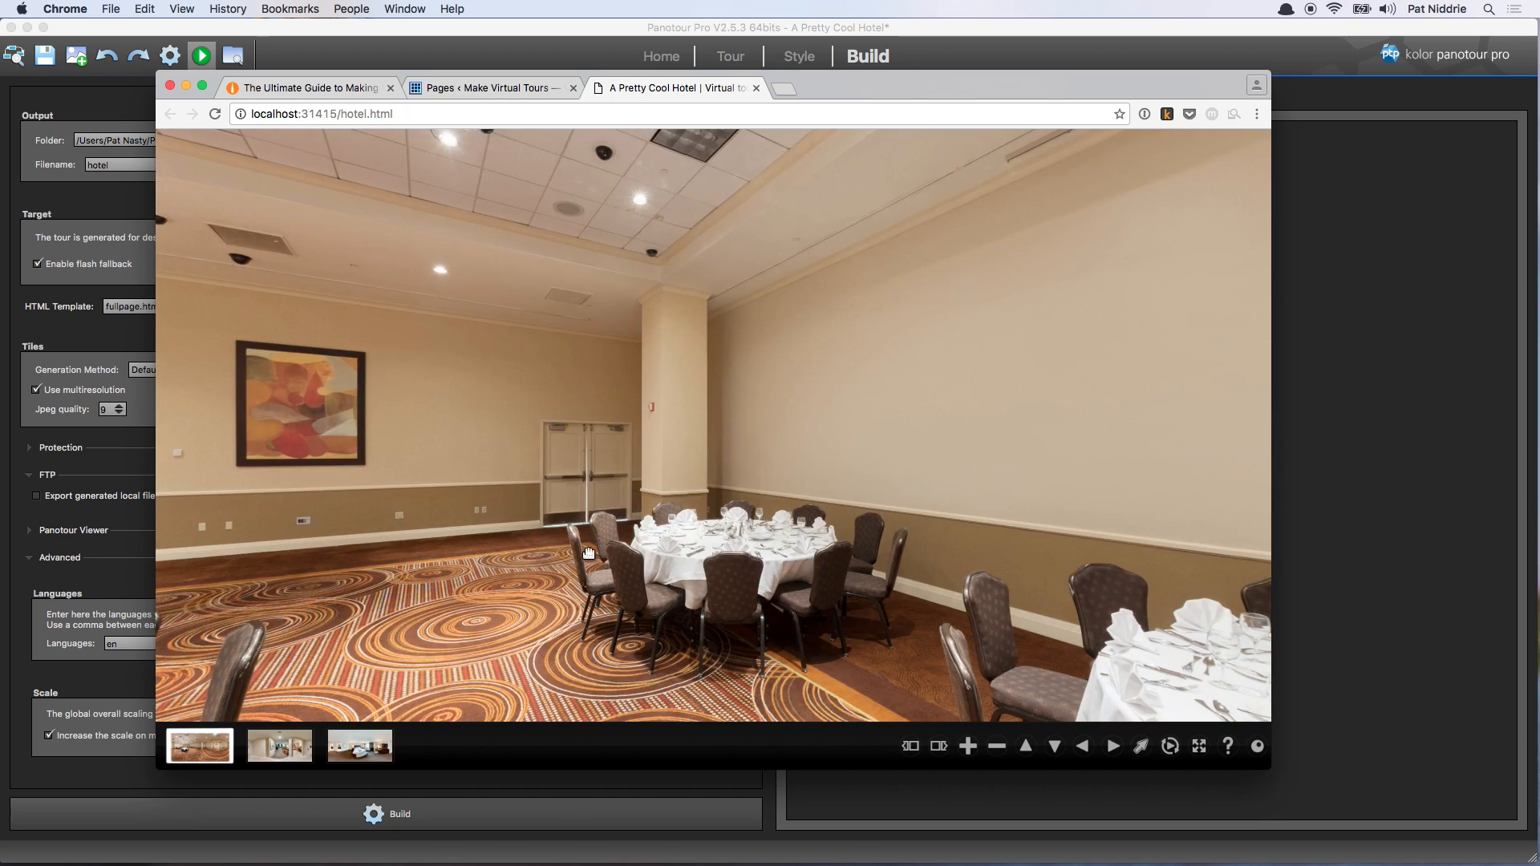
drag(508, 590, 786, 568)
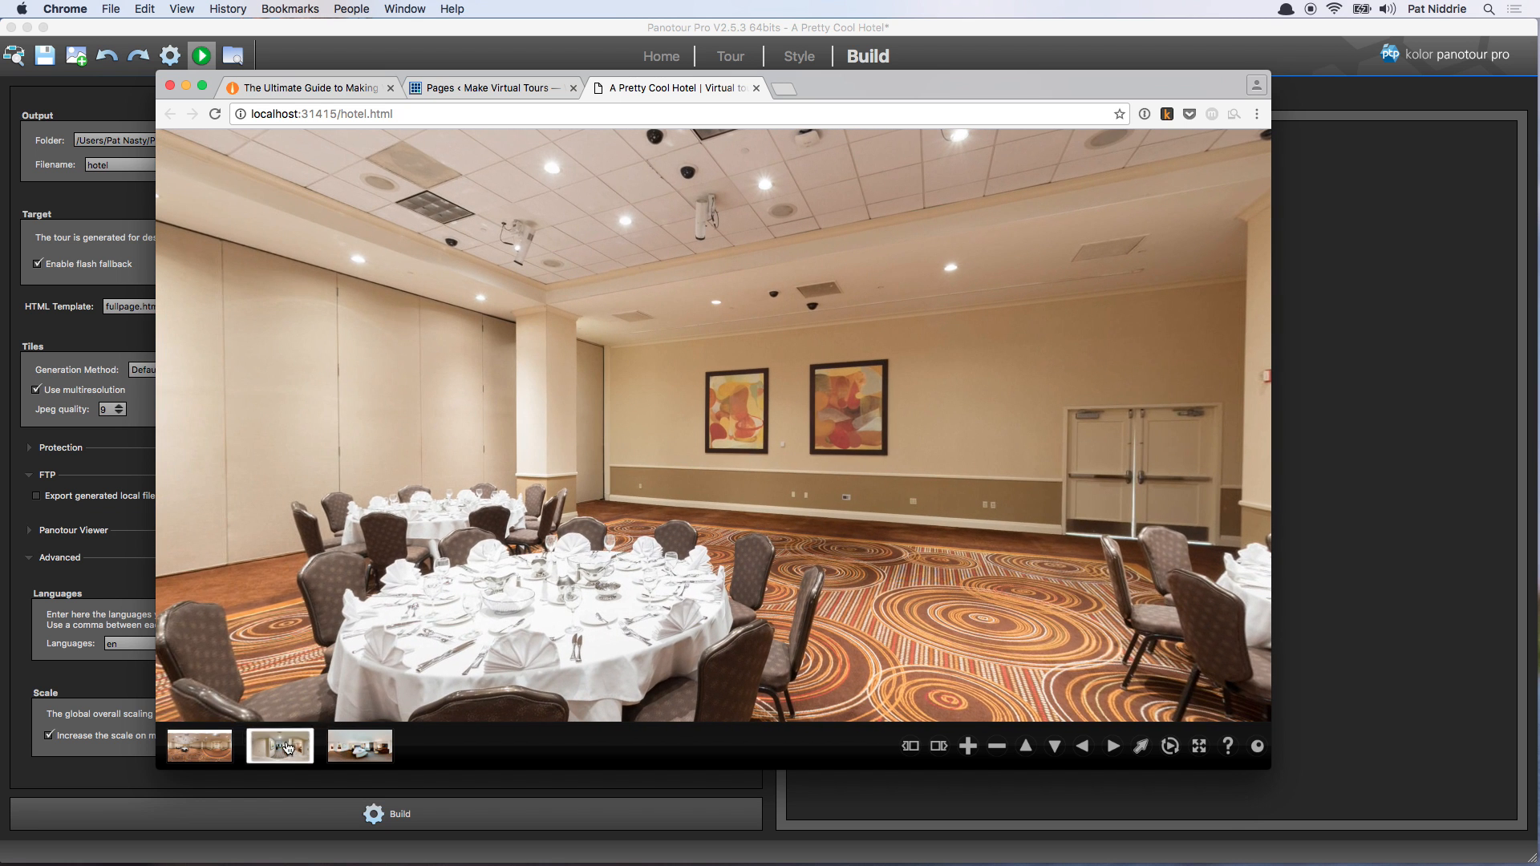
Open the second thumbnail's suite and follow its hotspots through the living area and bedroom to the bathroom
click(280, 746)
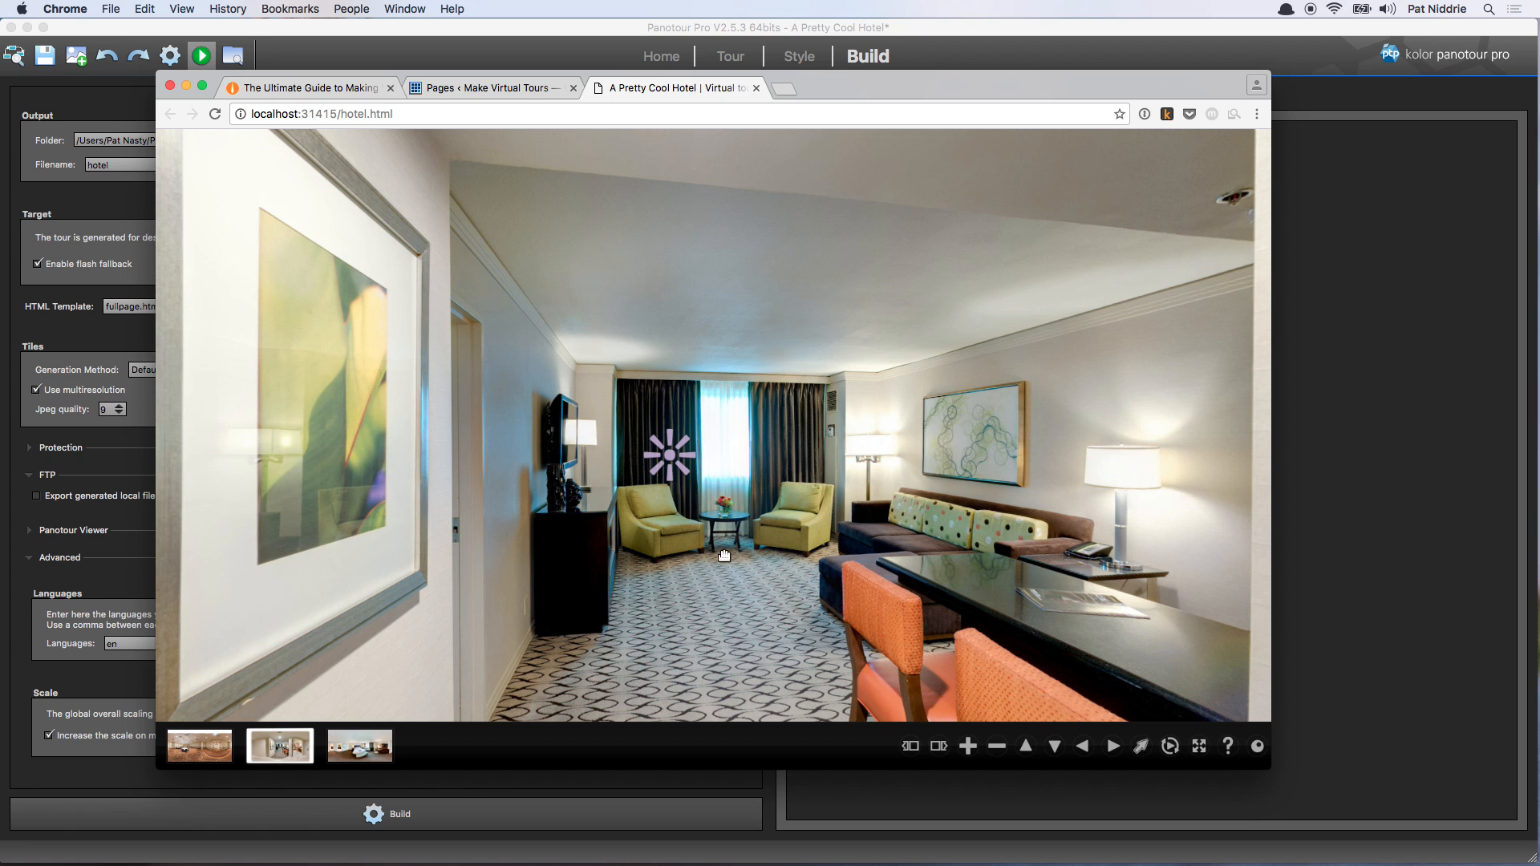
click(659, 501)
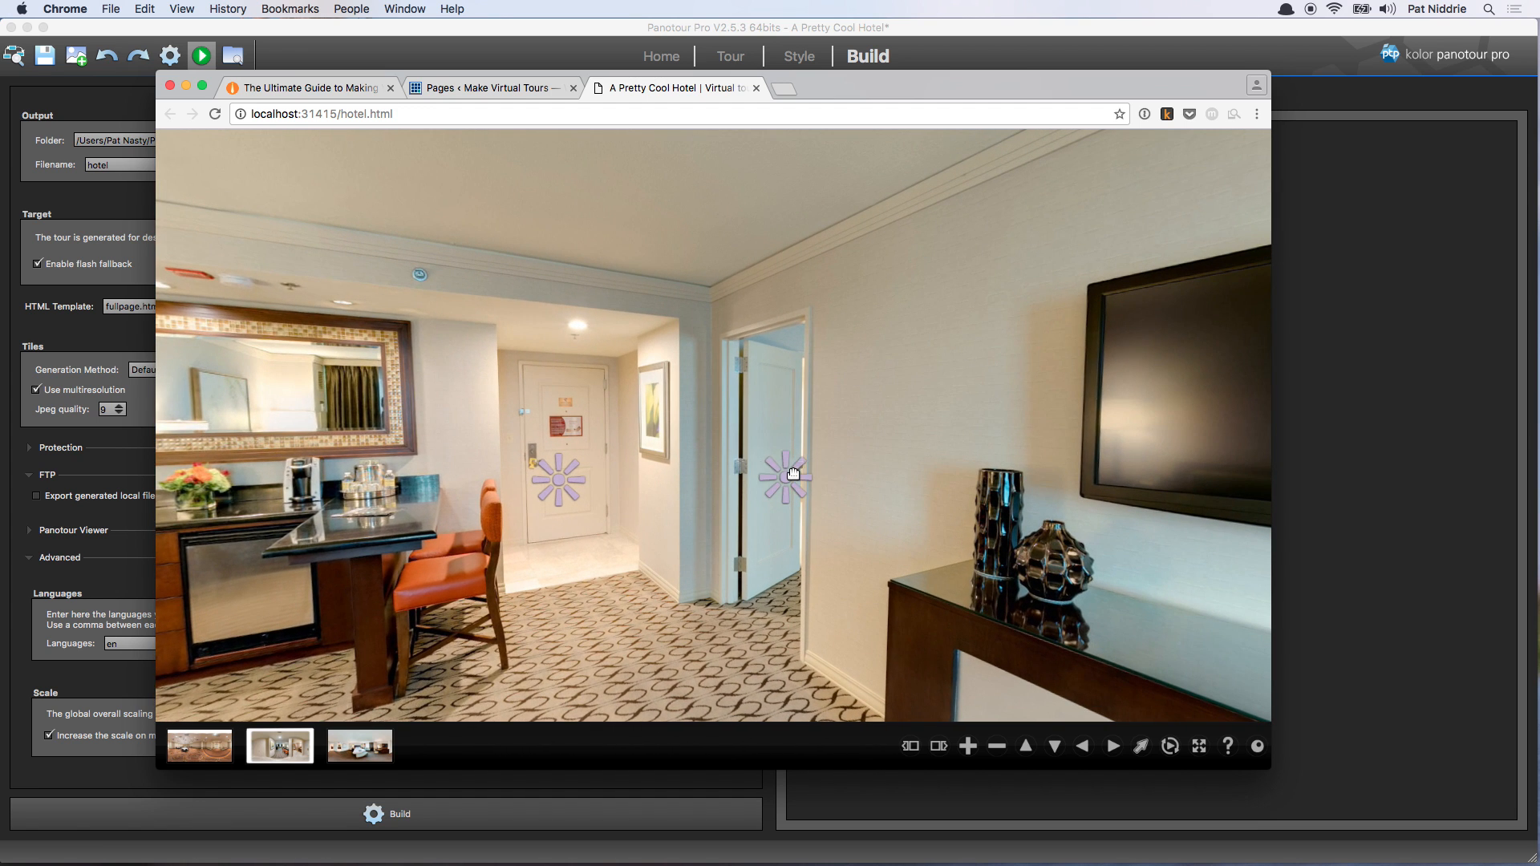
click(793, 474)
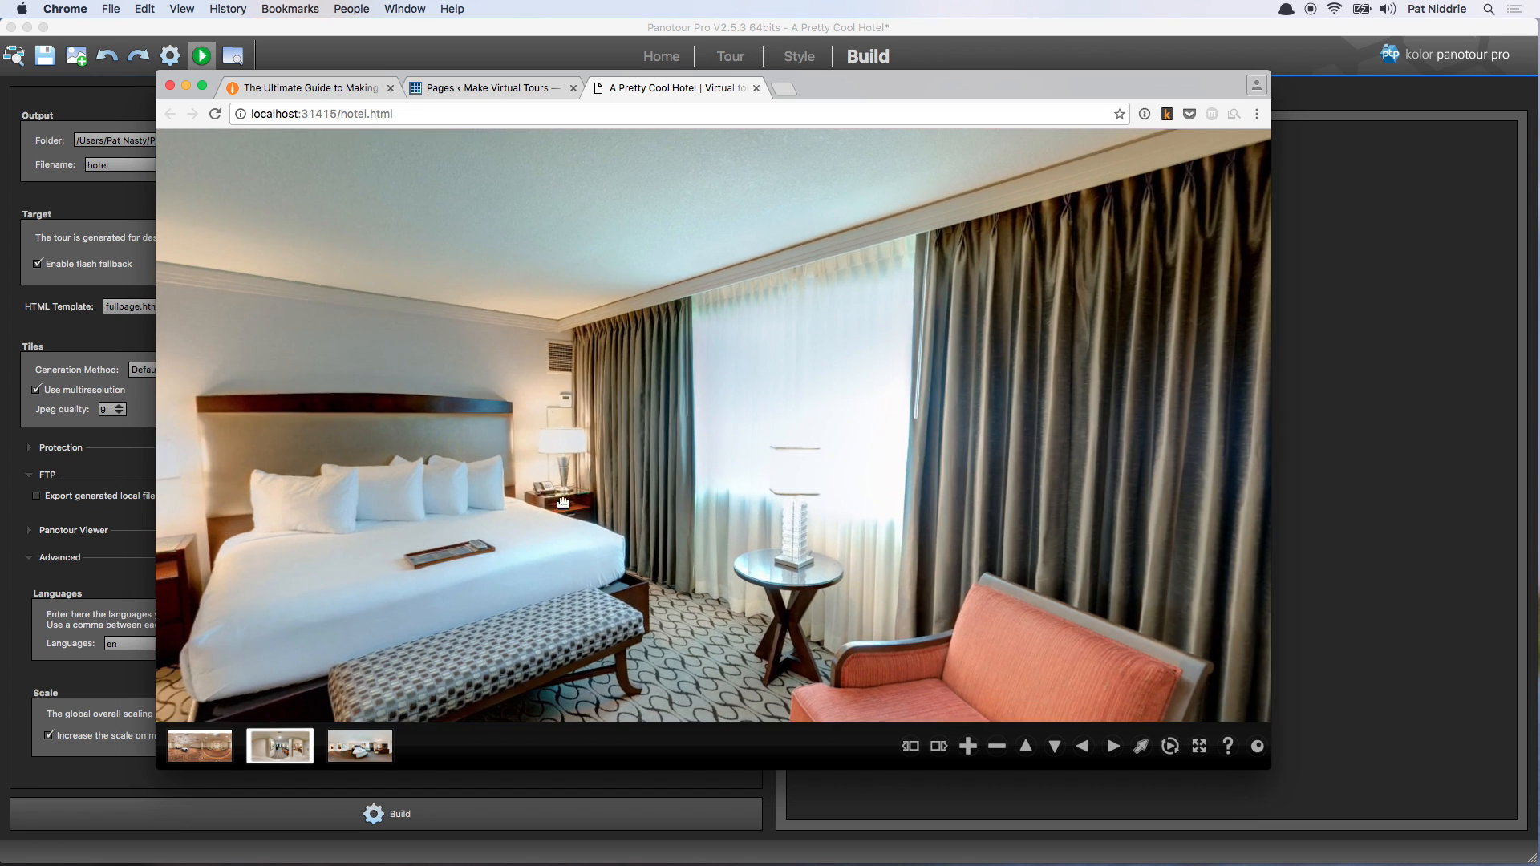
drag(564, 503, 672, 453)
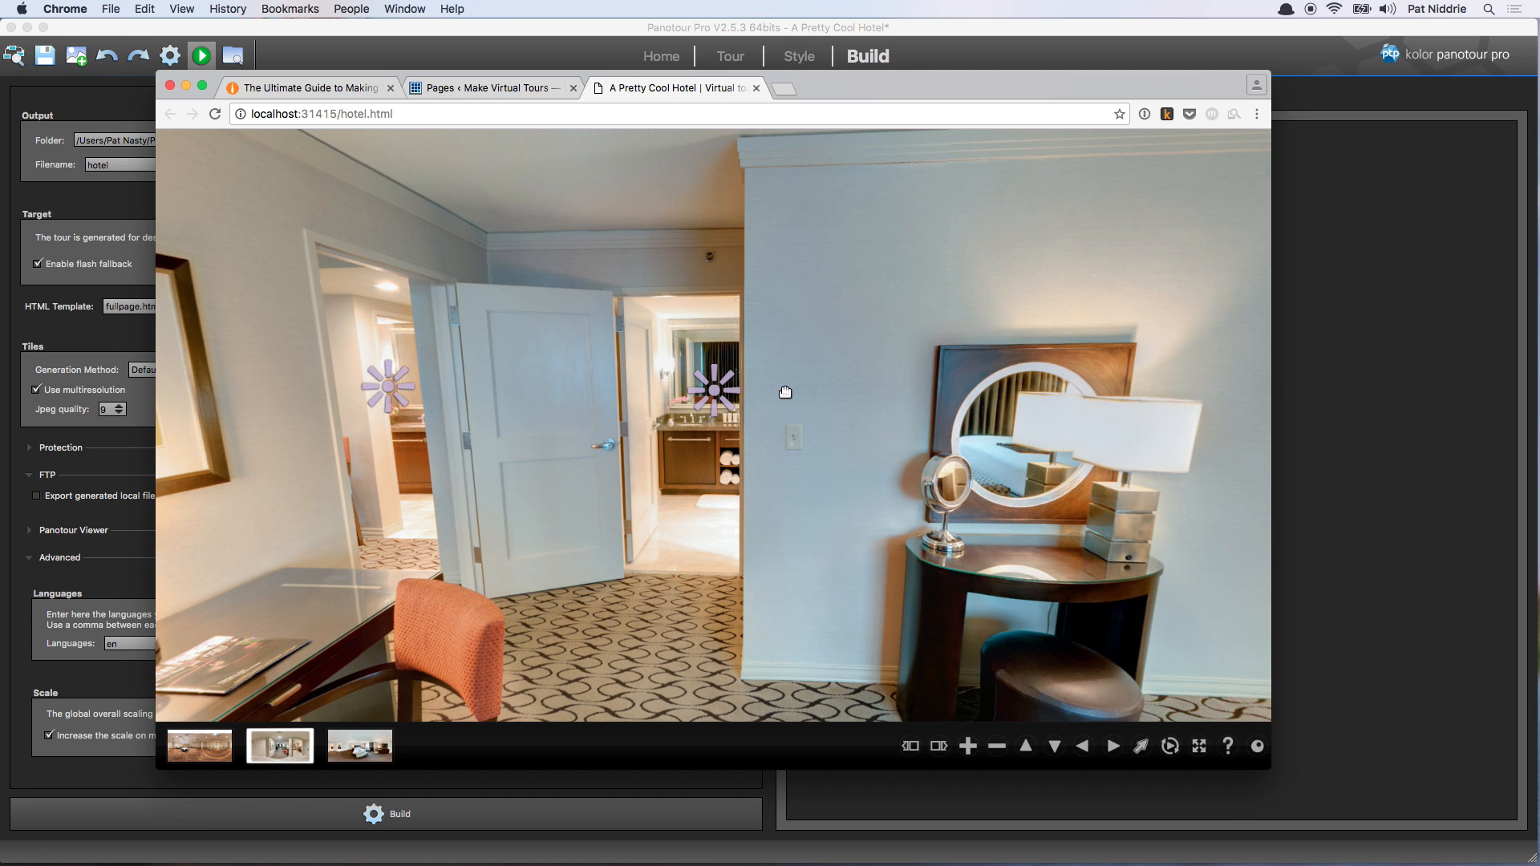
click(721, 400)
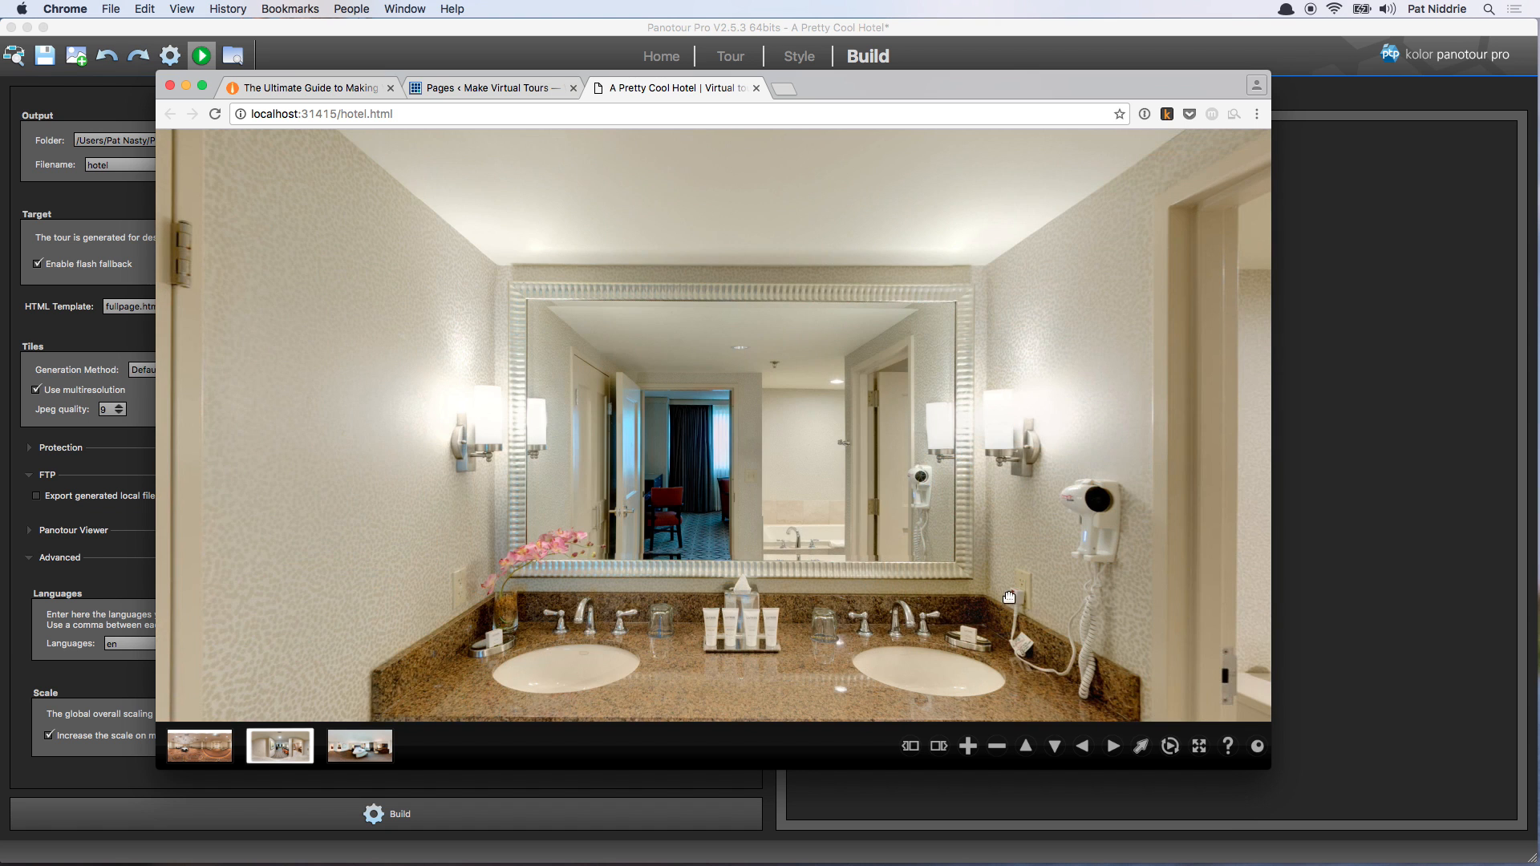
drag(738, 651, 732, 598)
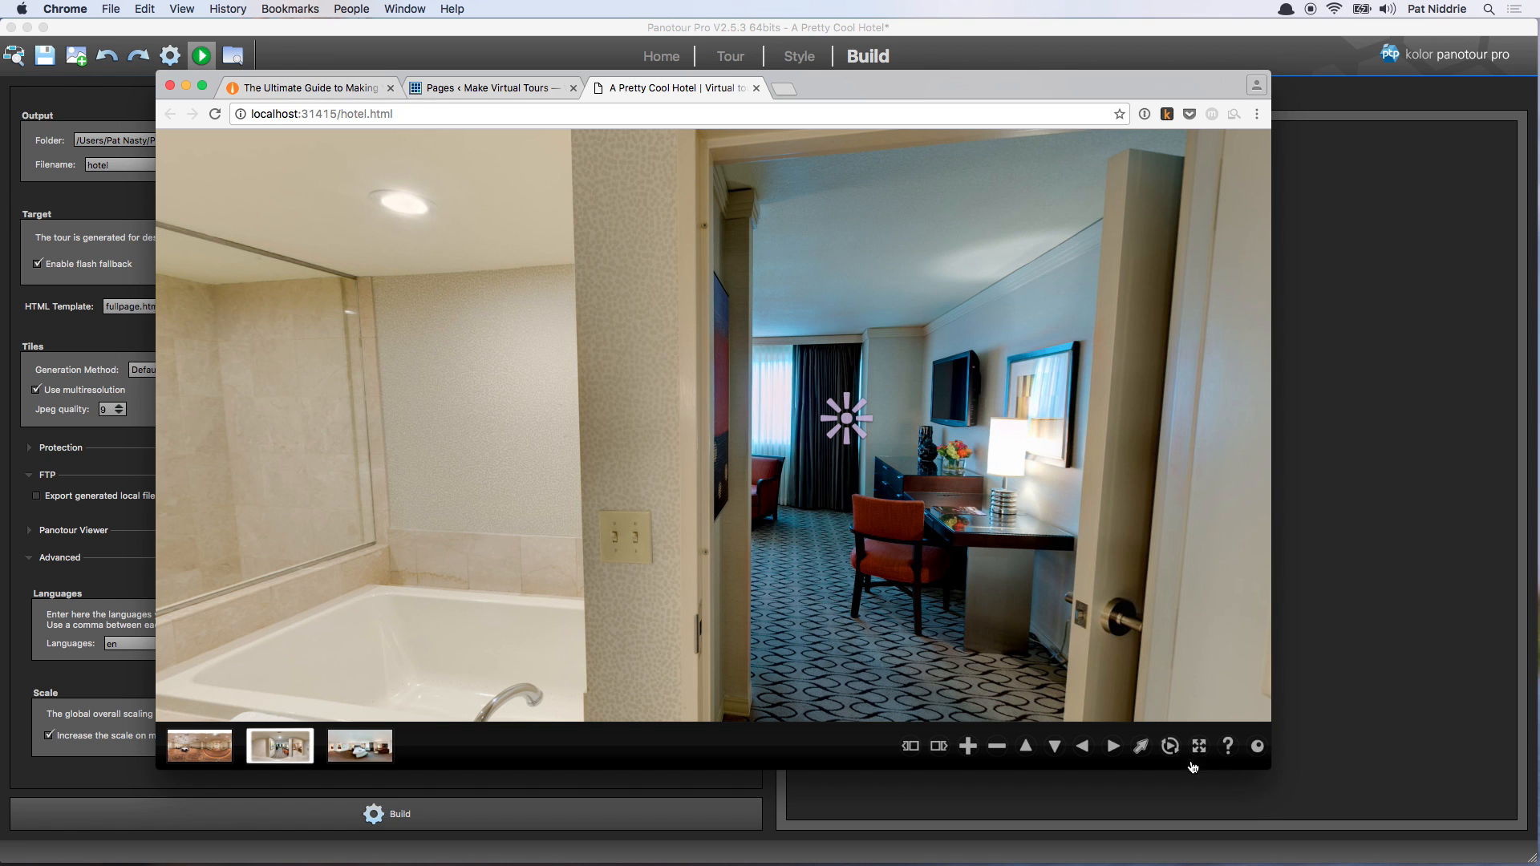
Return to Panotour Pro and disable the Previous/Next panorama and Zoom controls in the Docked Thumbnails & Control Bar style
click(846, 30)
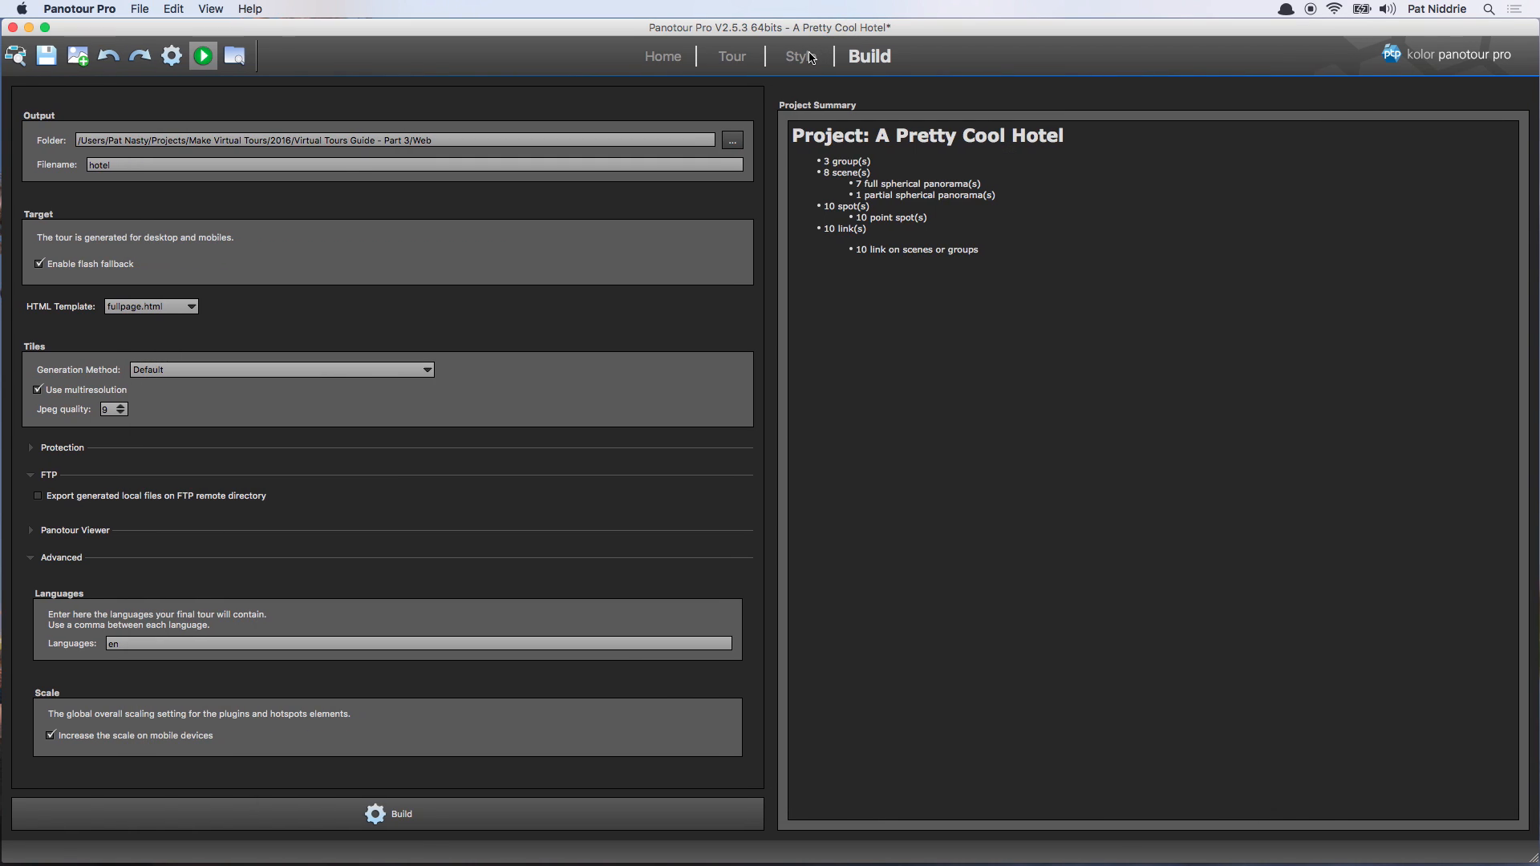
click(809, 56)
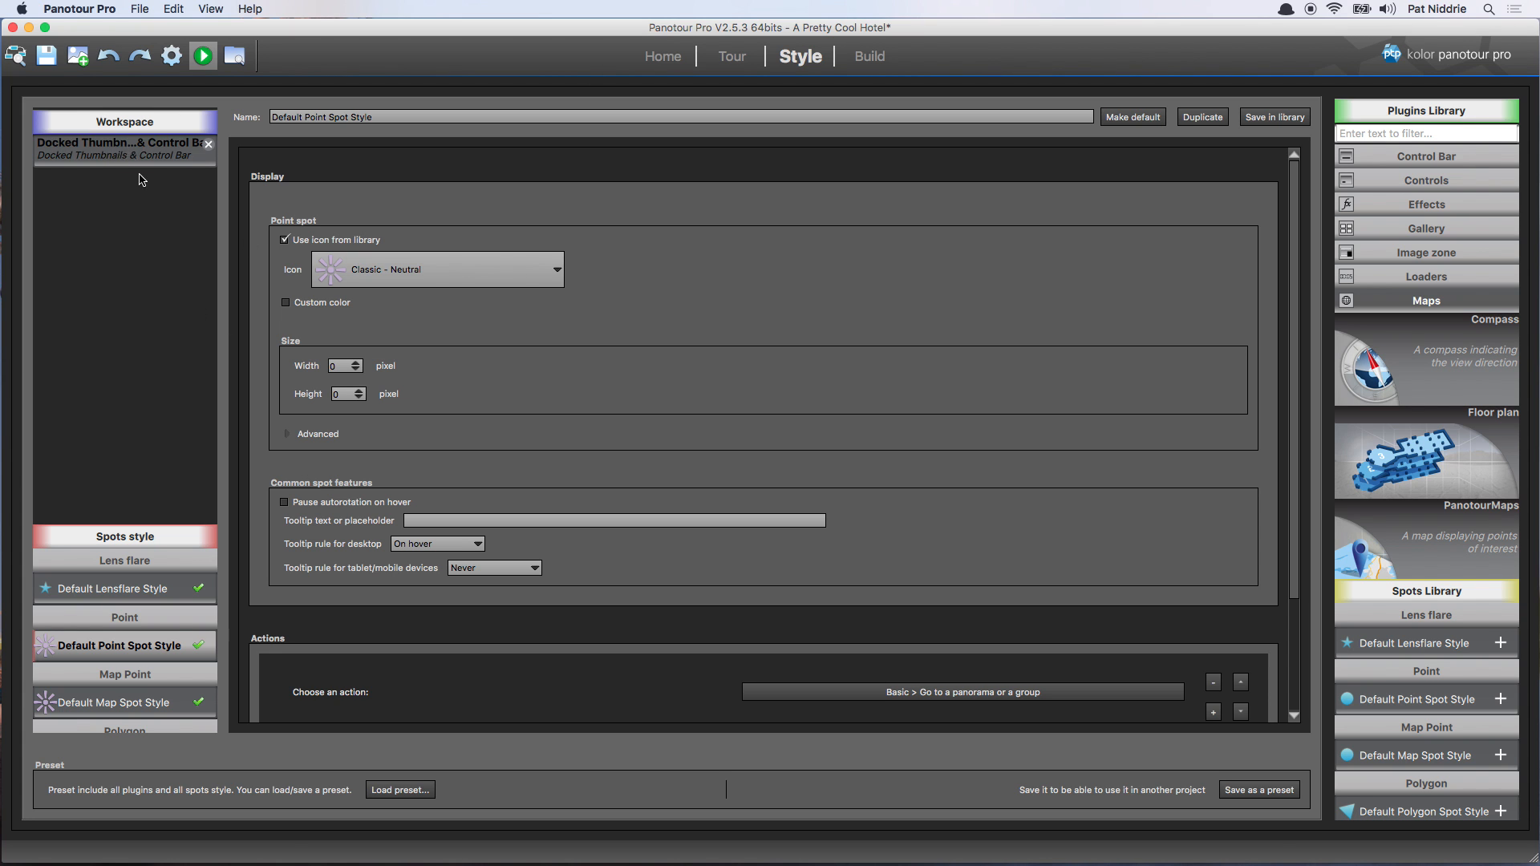
scroll(802, 325, down, 4)
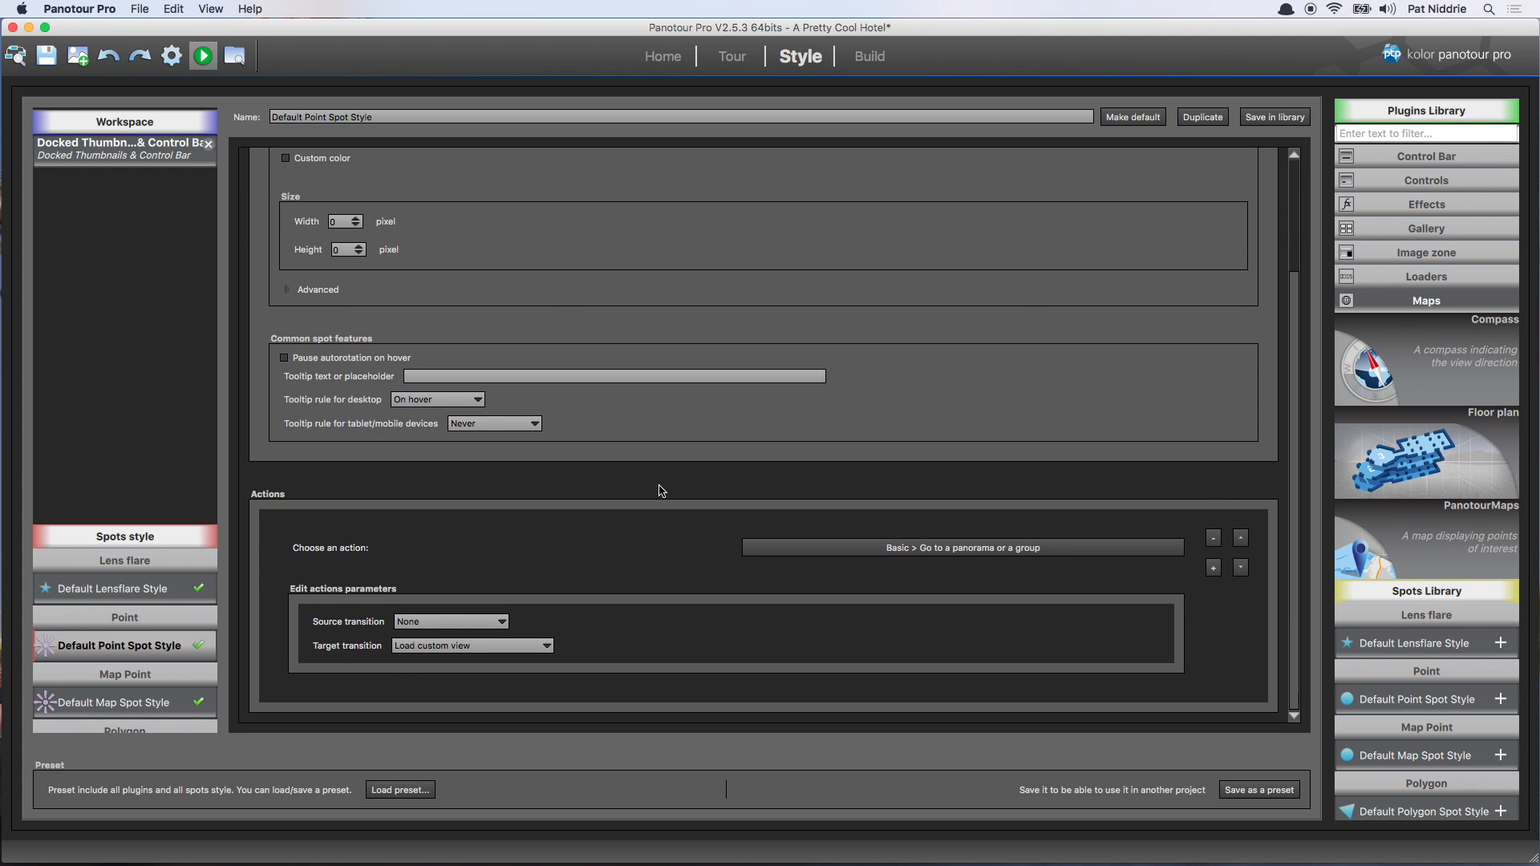
scroll(625, 405, up, 5)
click(170, 158)
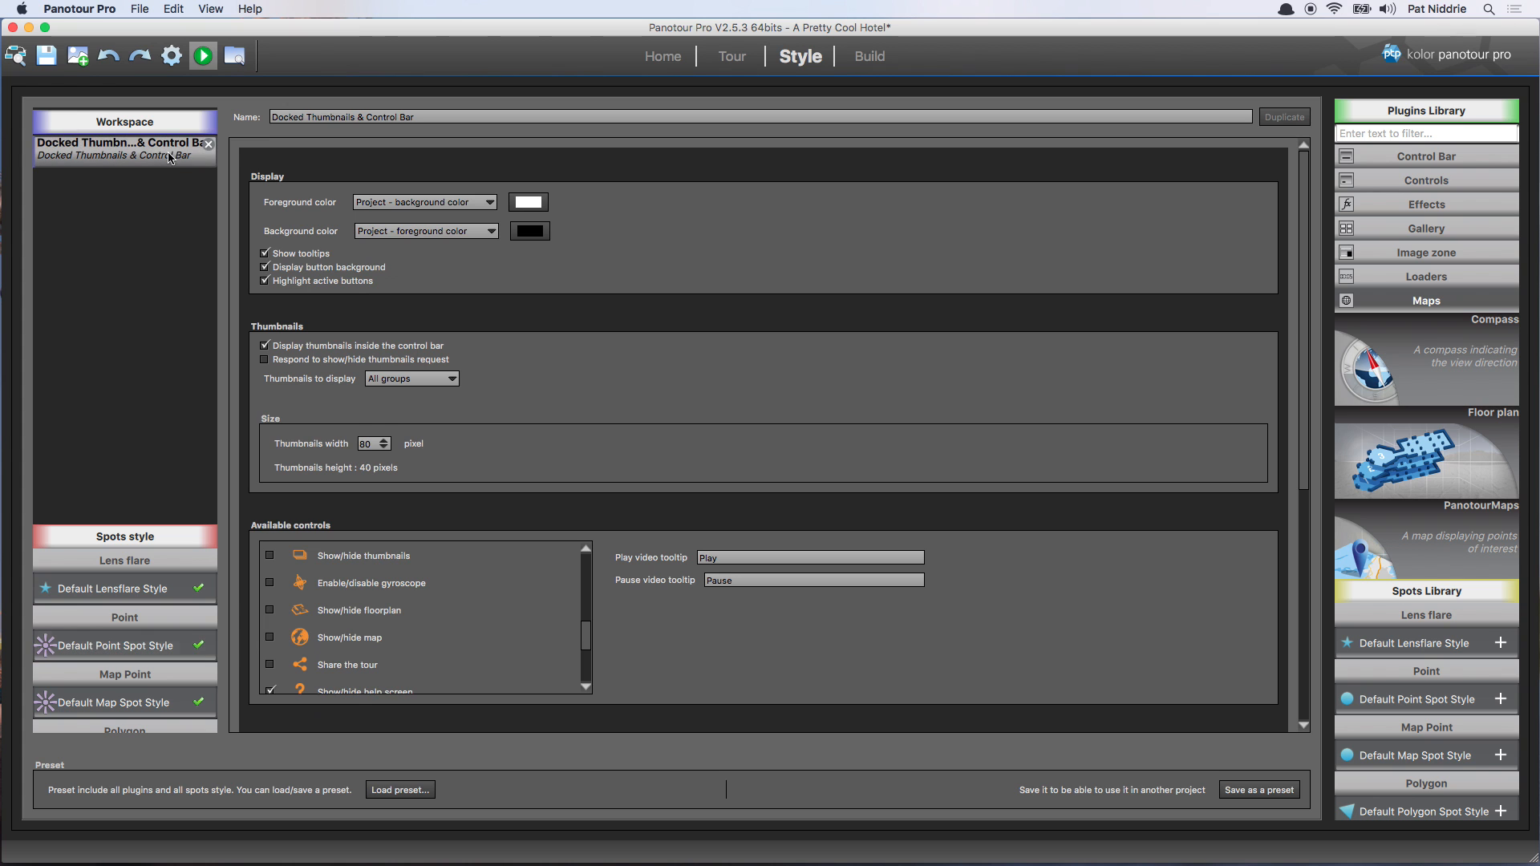
scroll(594, 385, down, 2)
scroll(576, 514, up, 3)
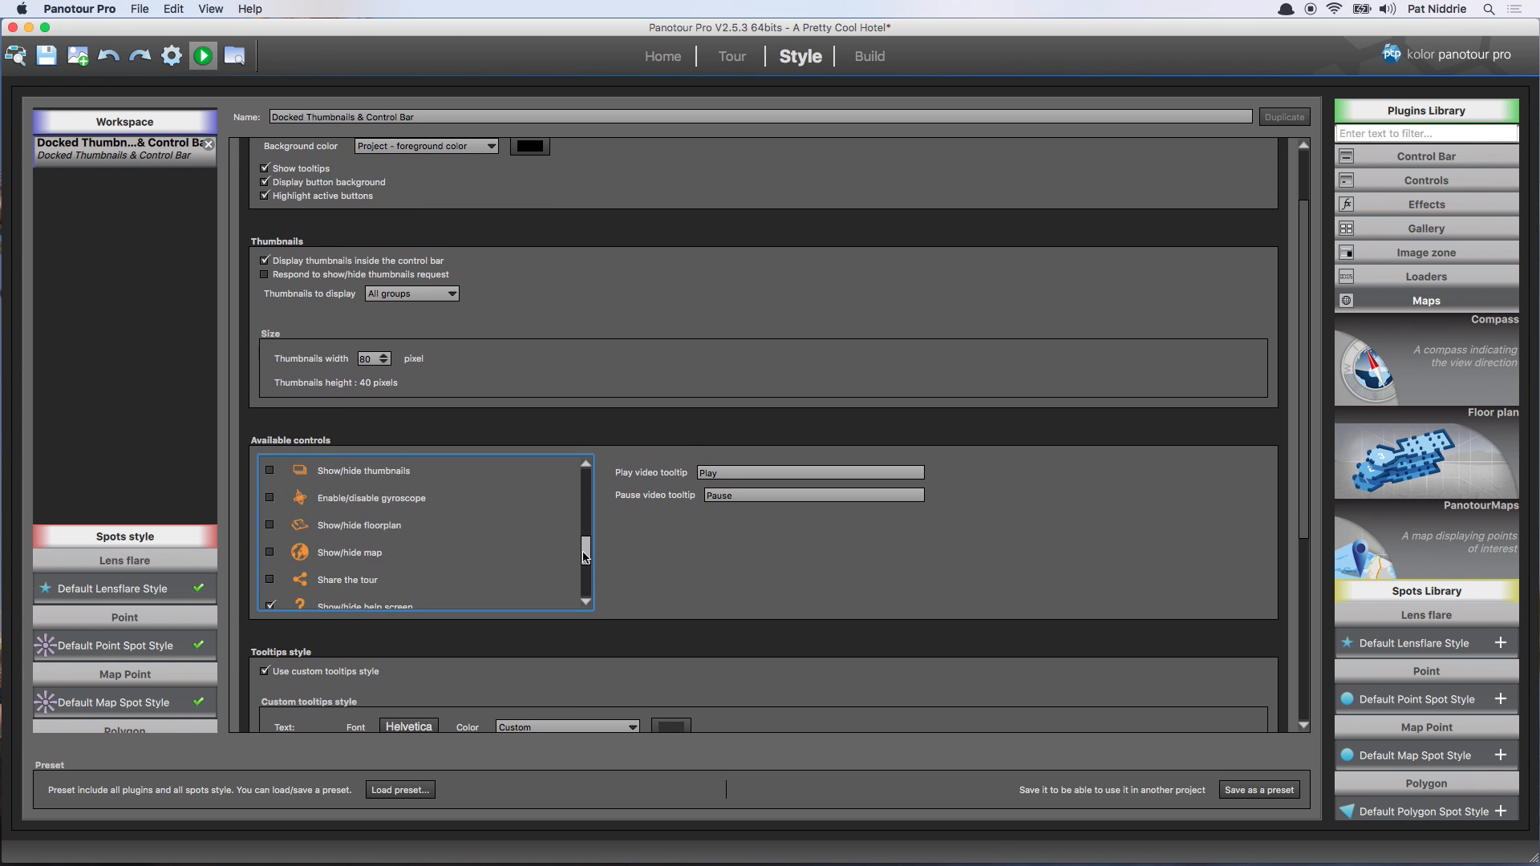
scroll(576, 513, up, 3)
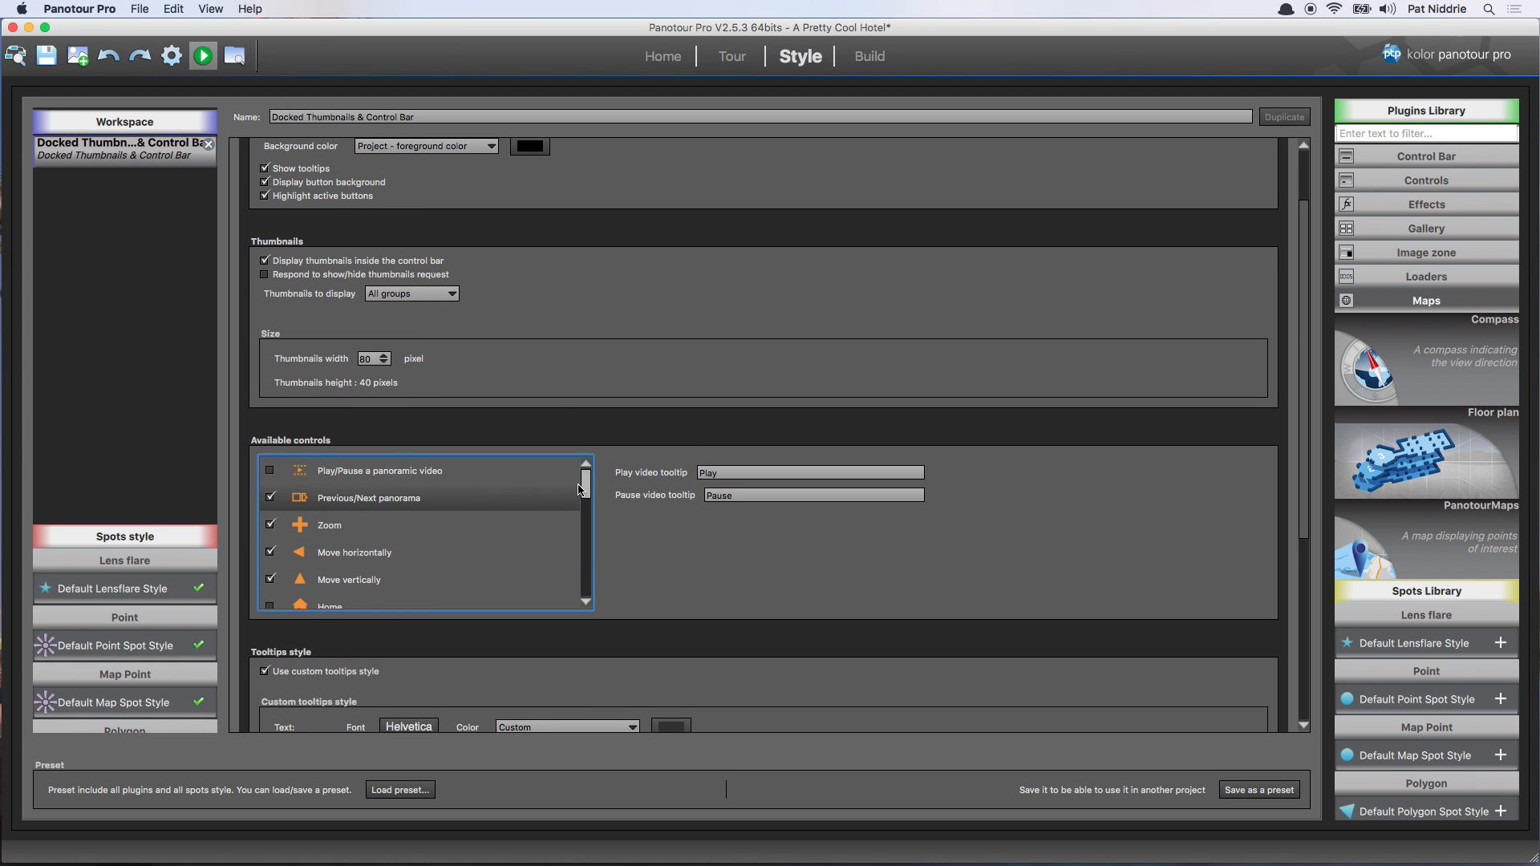
click(272, 498)
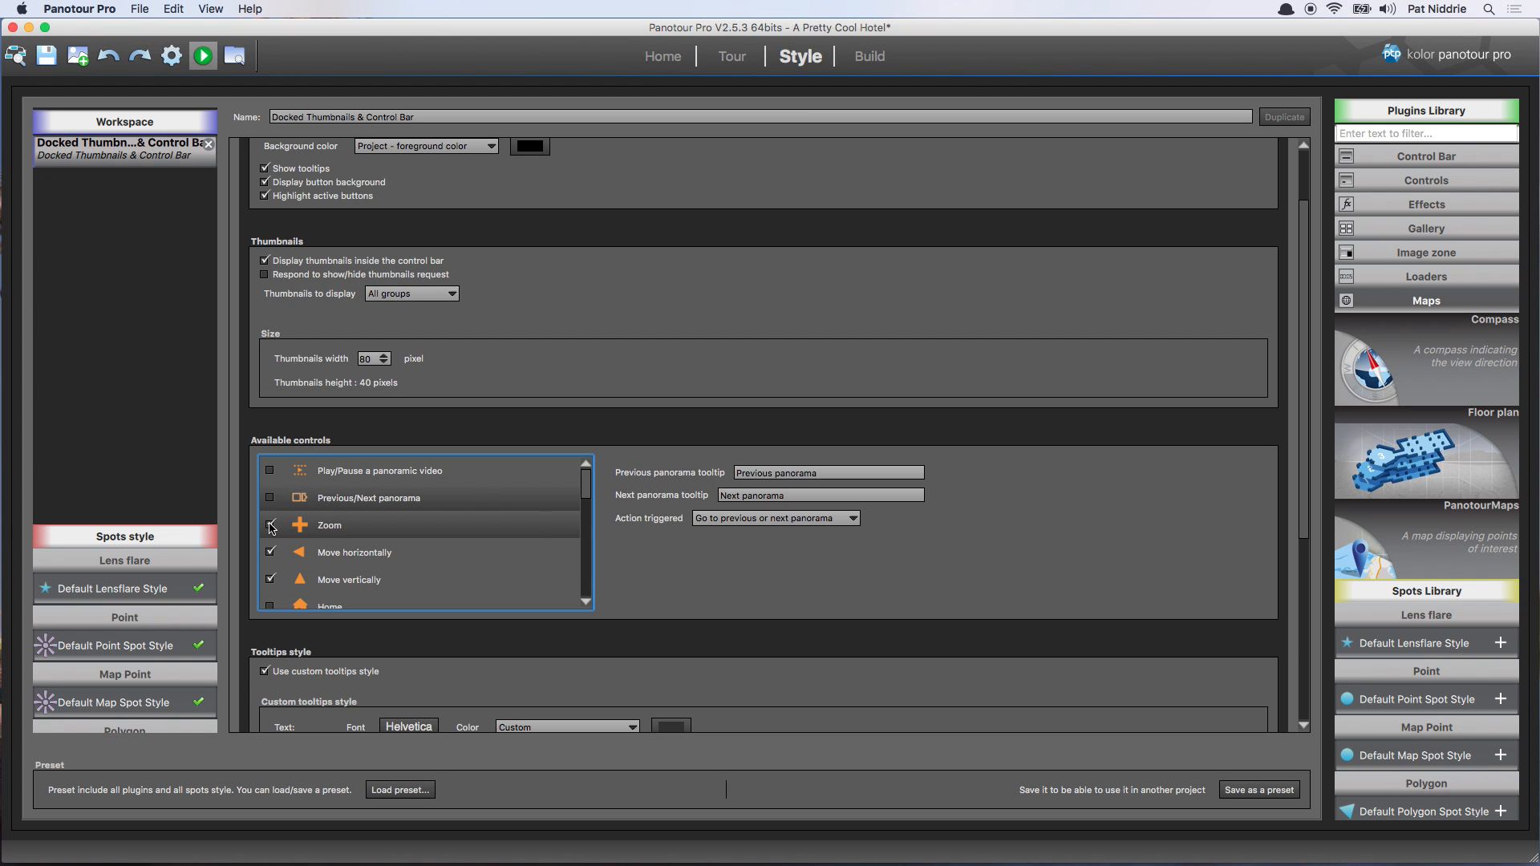
click(272, 525)
scroll(589, 499, down, 4)
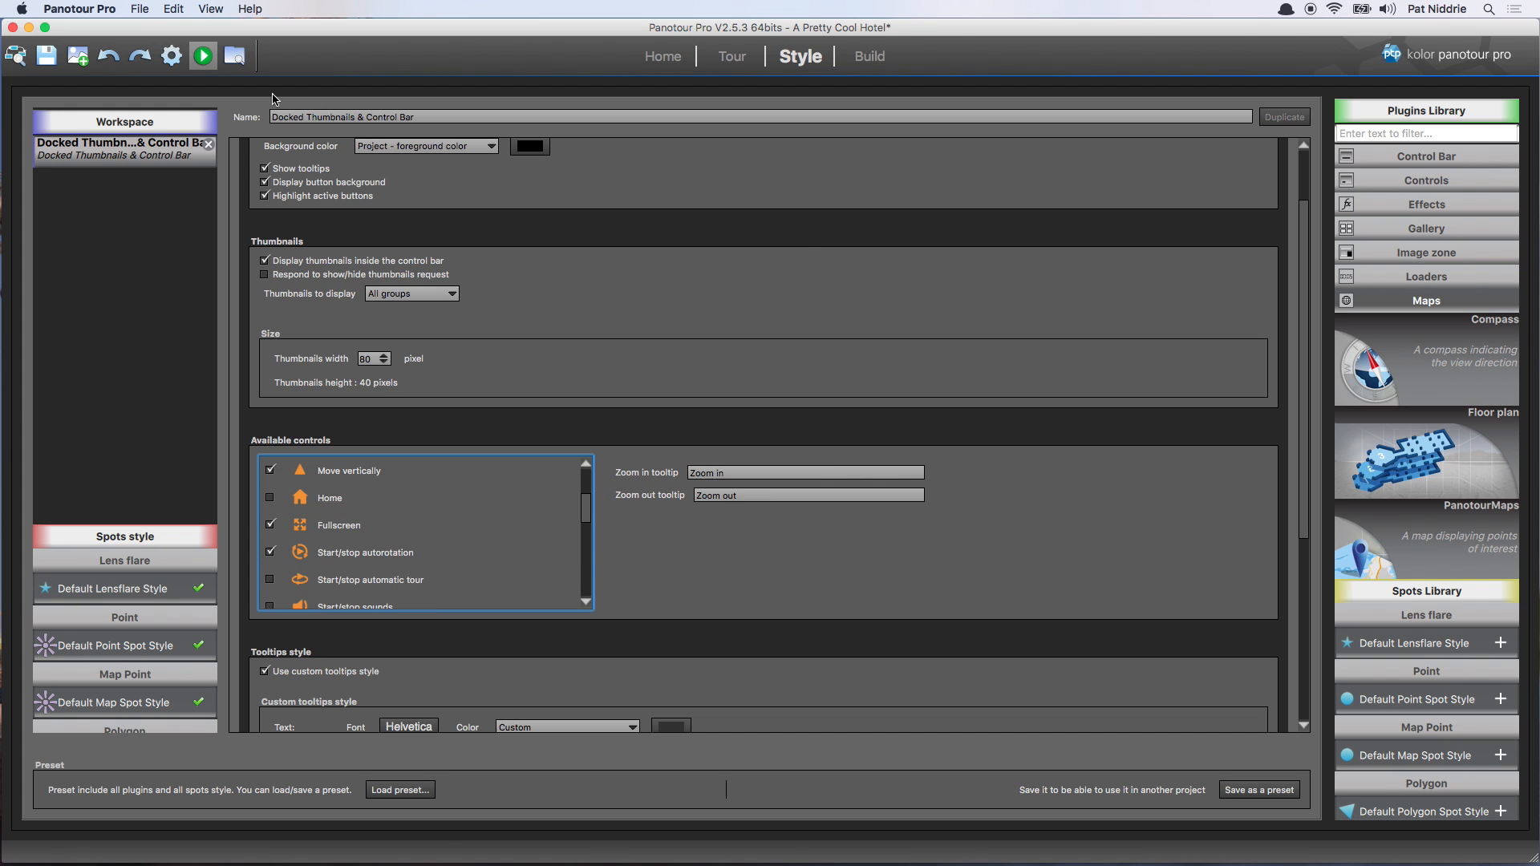
Build the tour again and compare its control bar with the previous build in the other browser tab
click(178, 58)
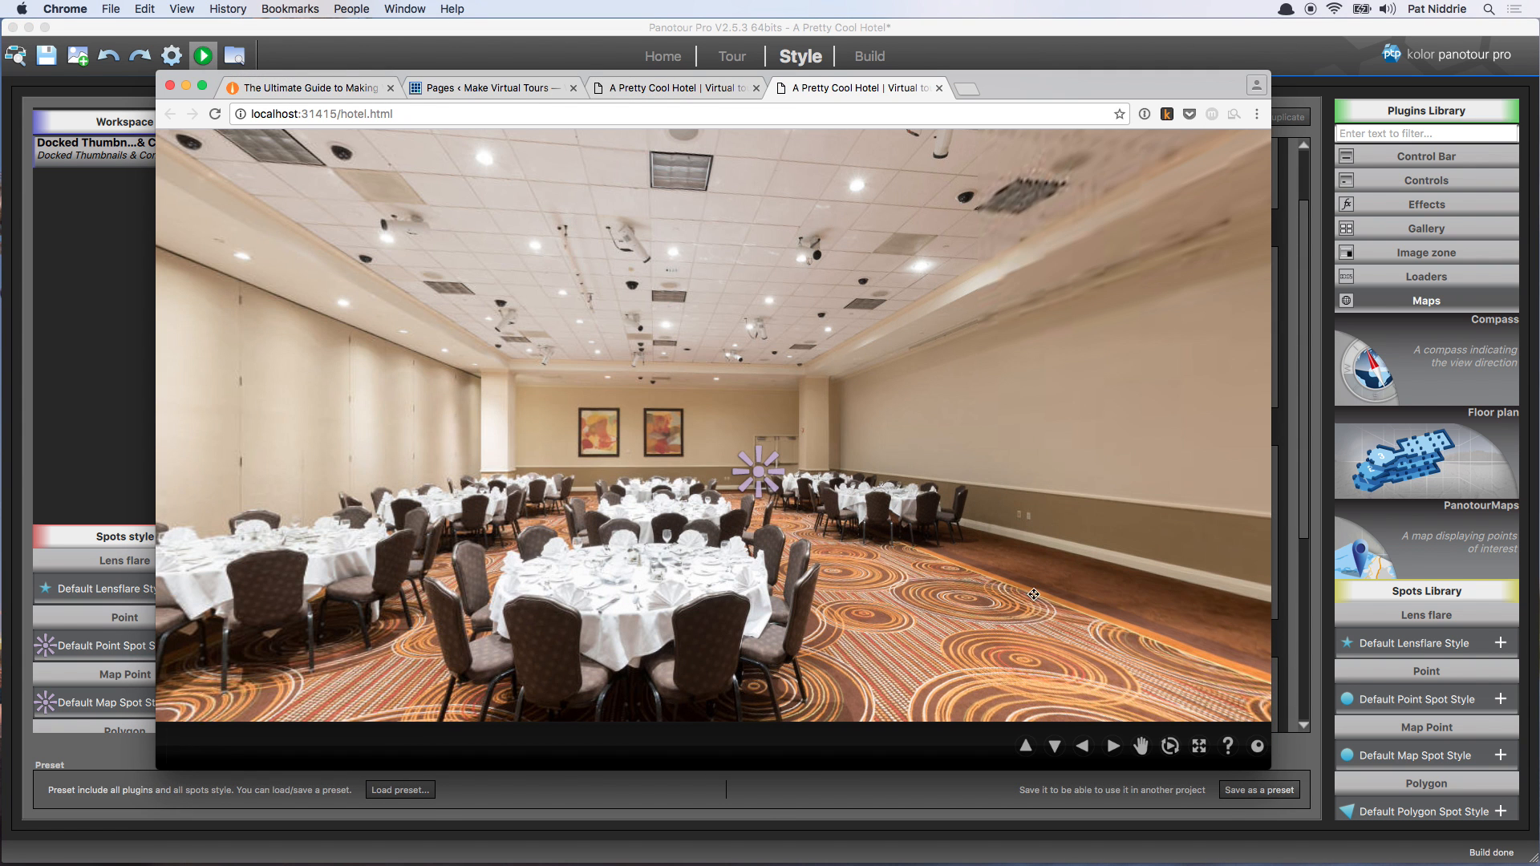
click(696, 88)
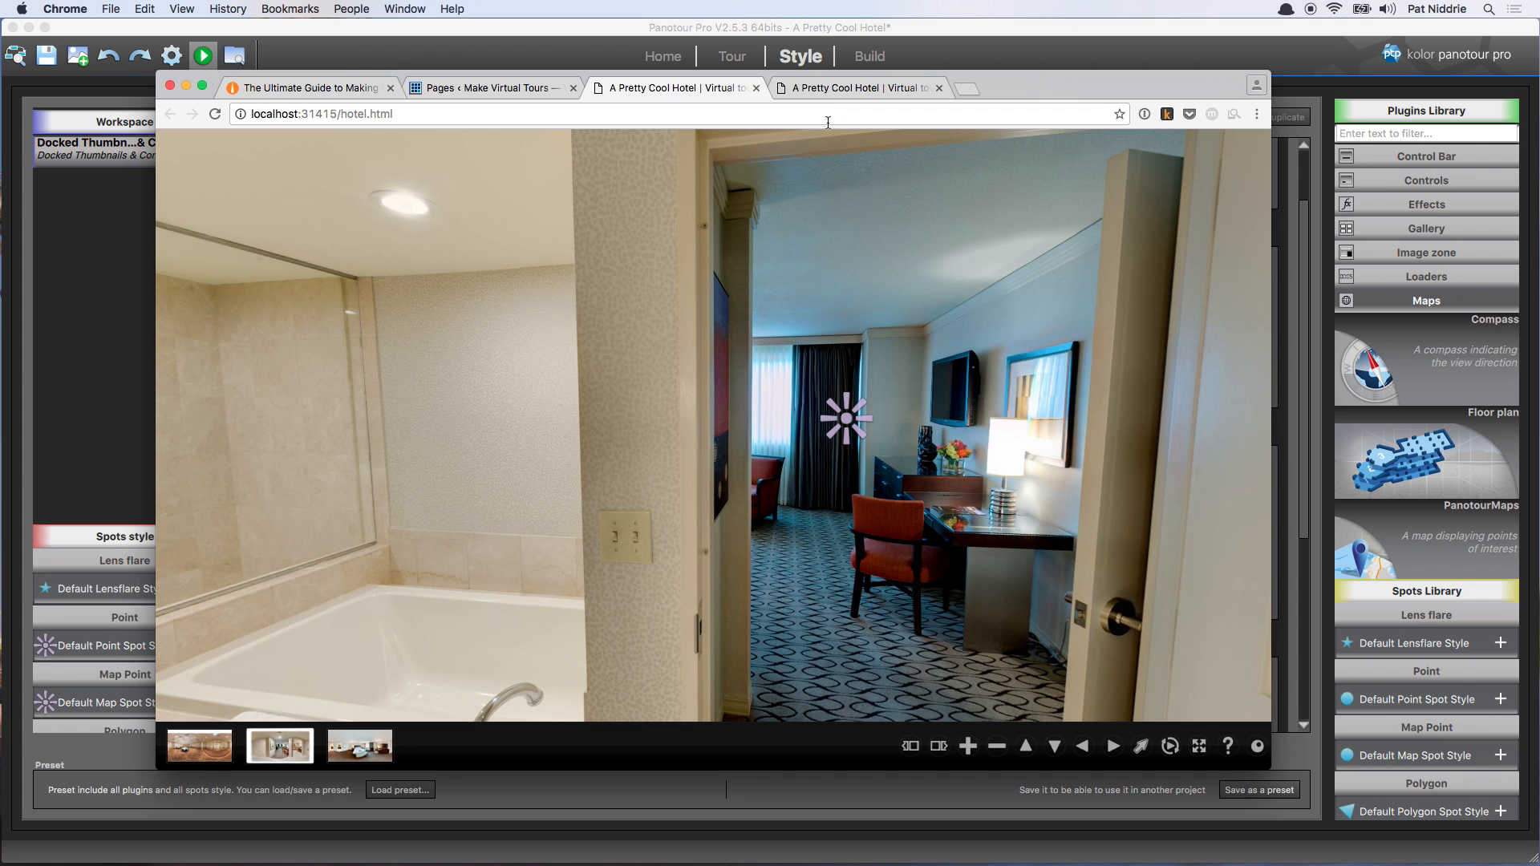
click(852, 90)
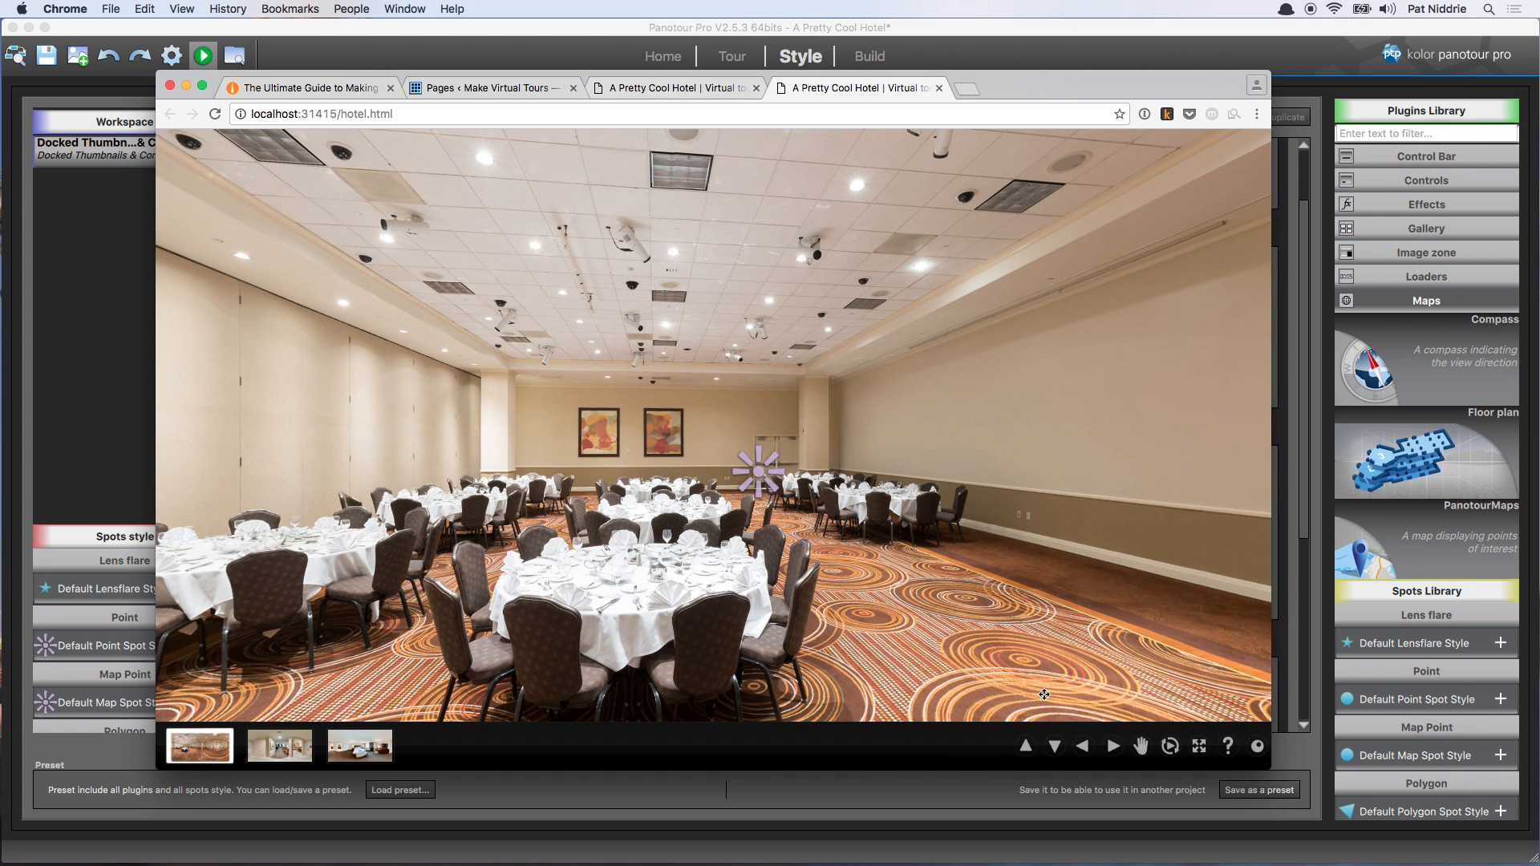
click(670, 88)
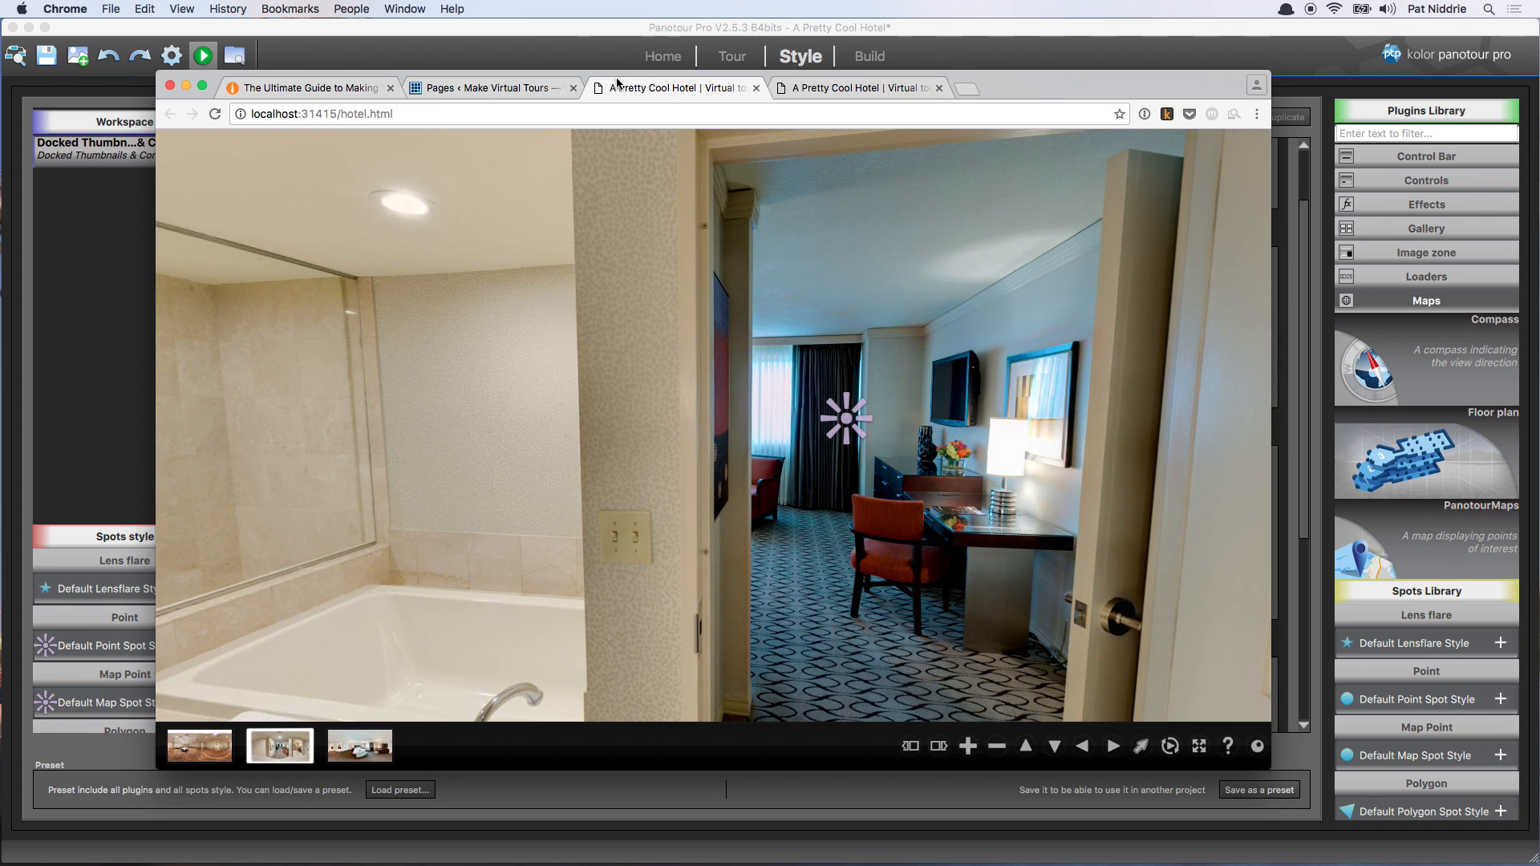
click(514, 37)
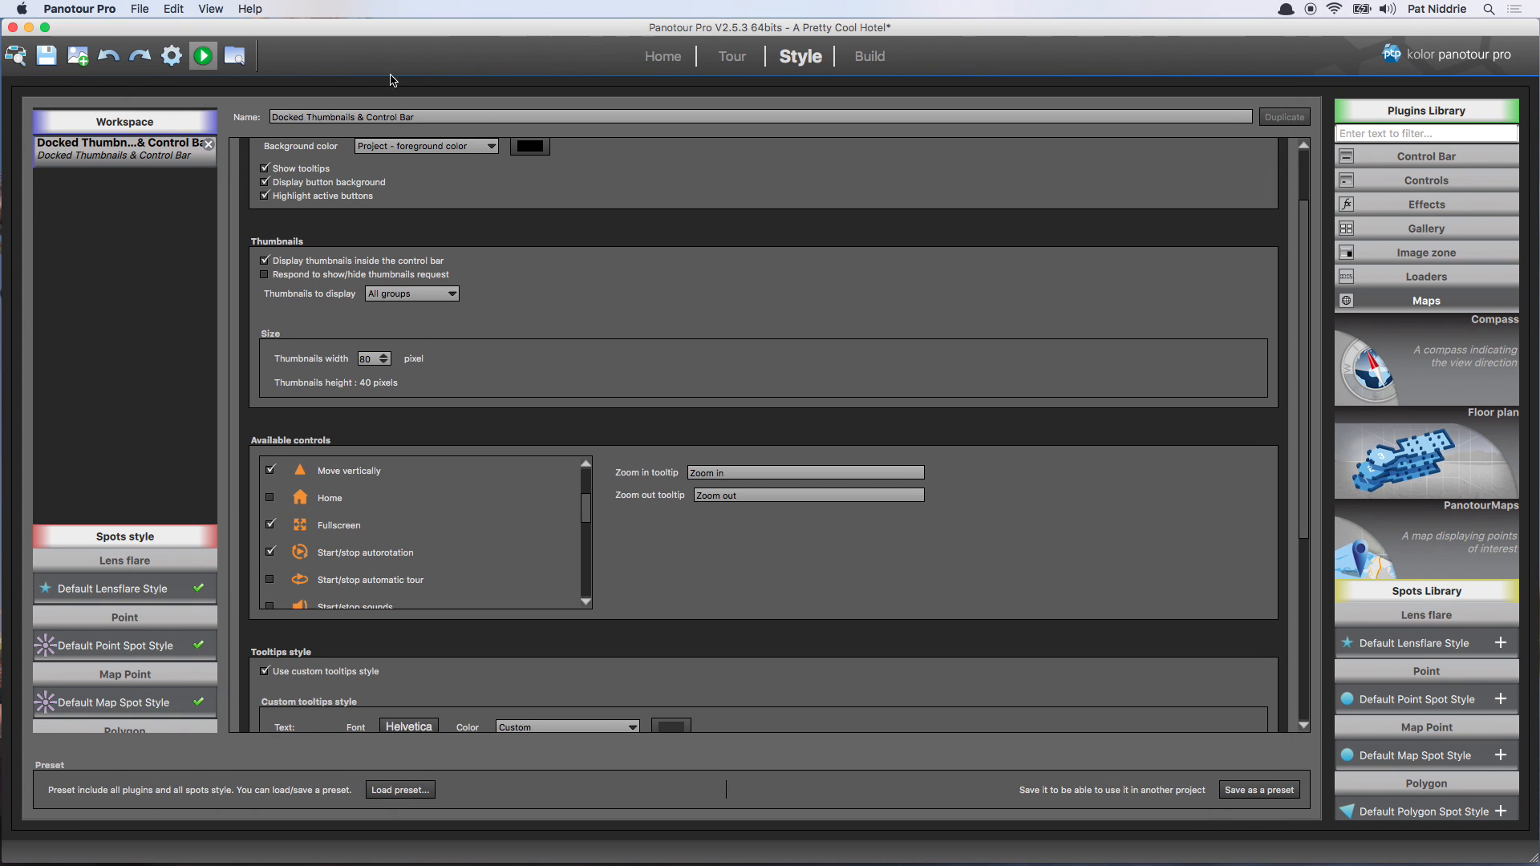
Switch to Finder and select hotel.html and hoteldata in the Web folder of Virtual Tours Guide - Part 3, moving the window aside
key(super+Tab)
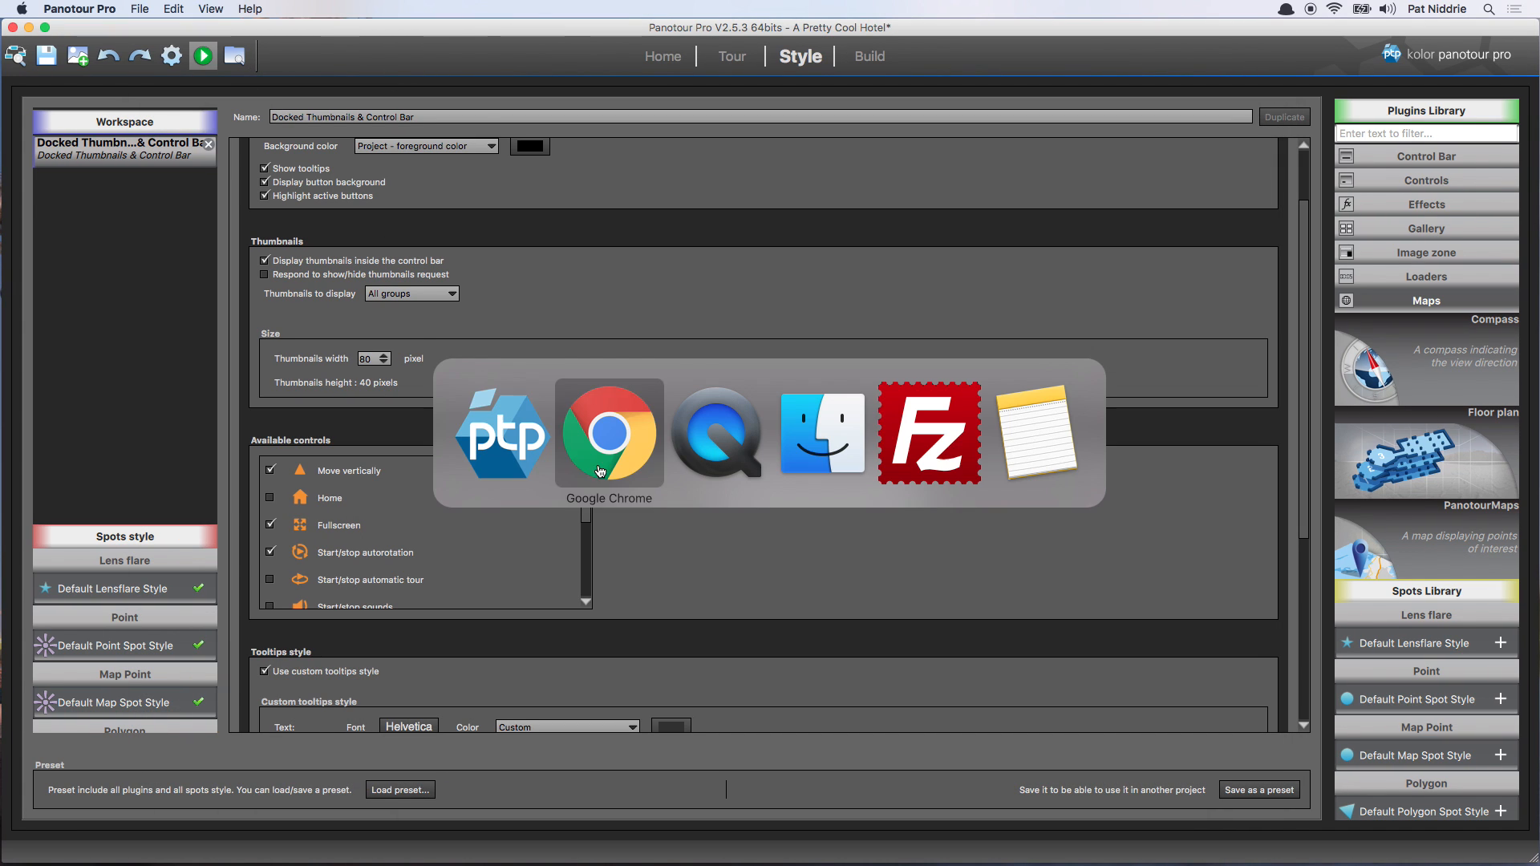
click(832, 438)
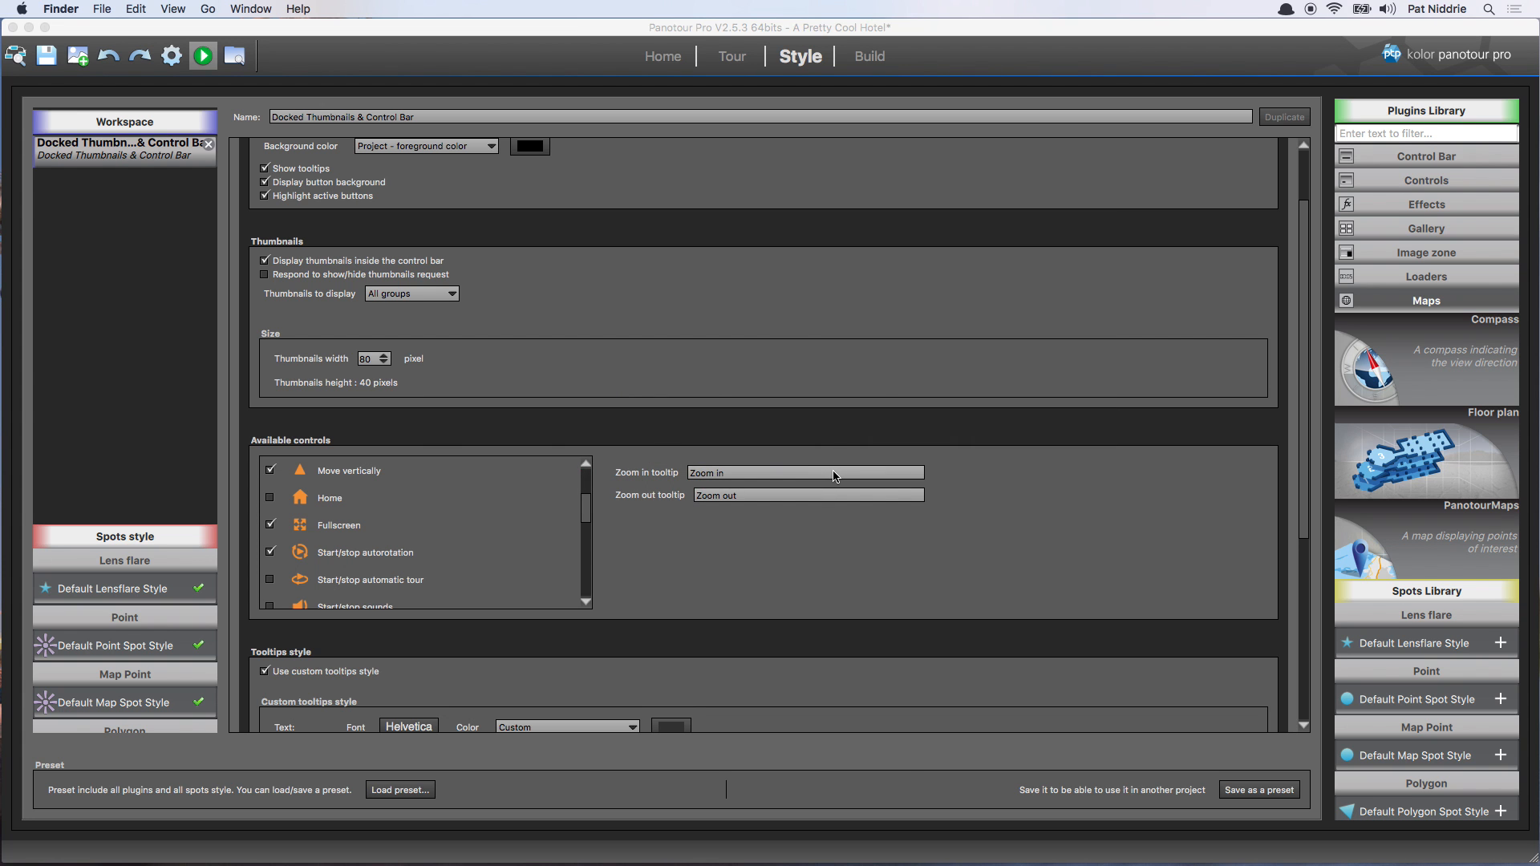
key(super+n)
click(337, 485)
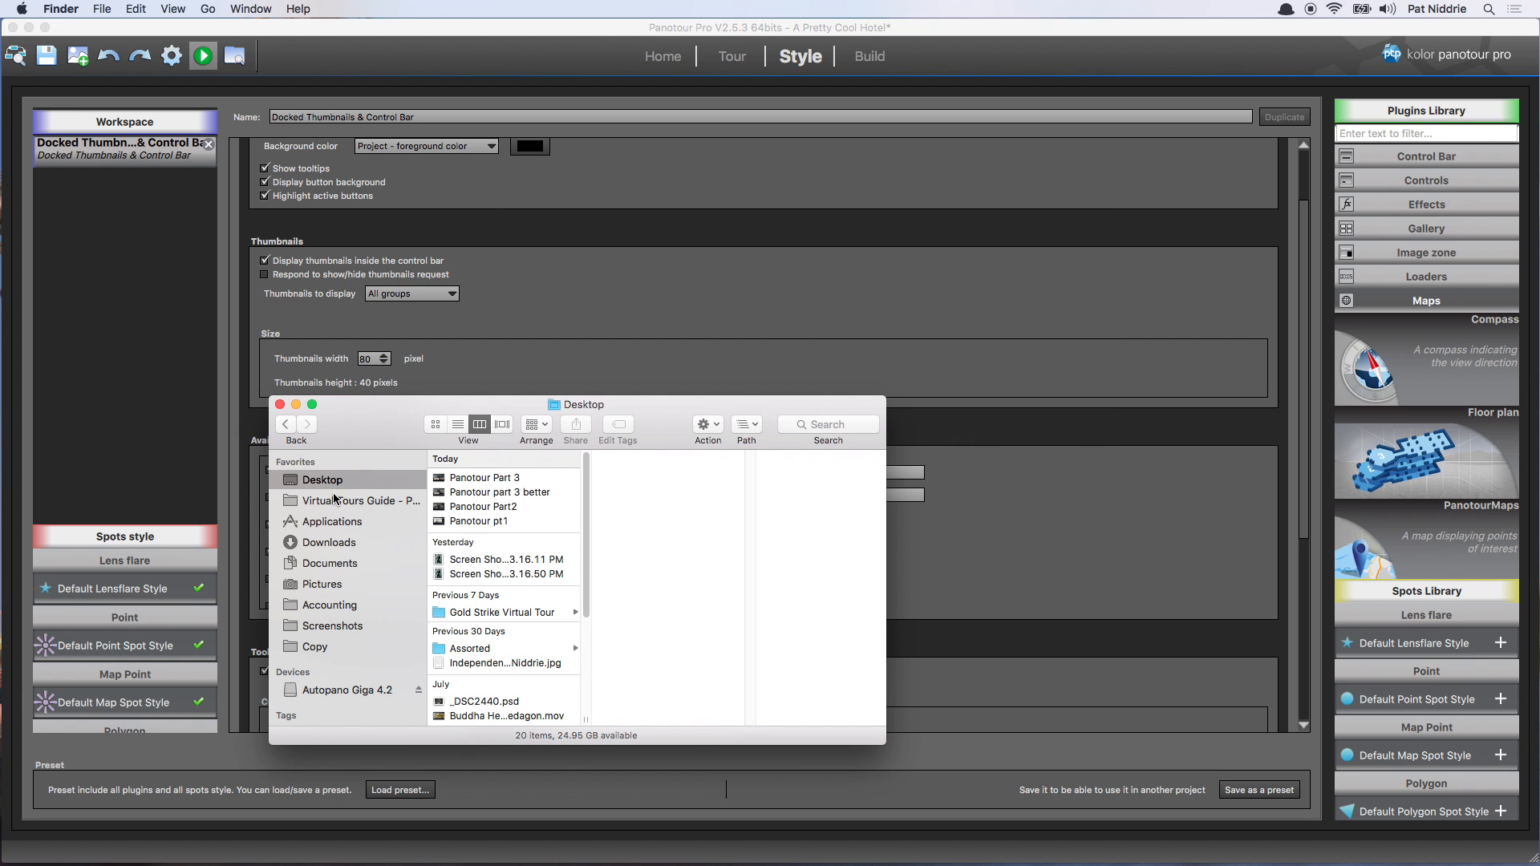
click(341, 502)
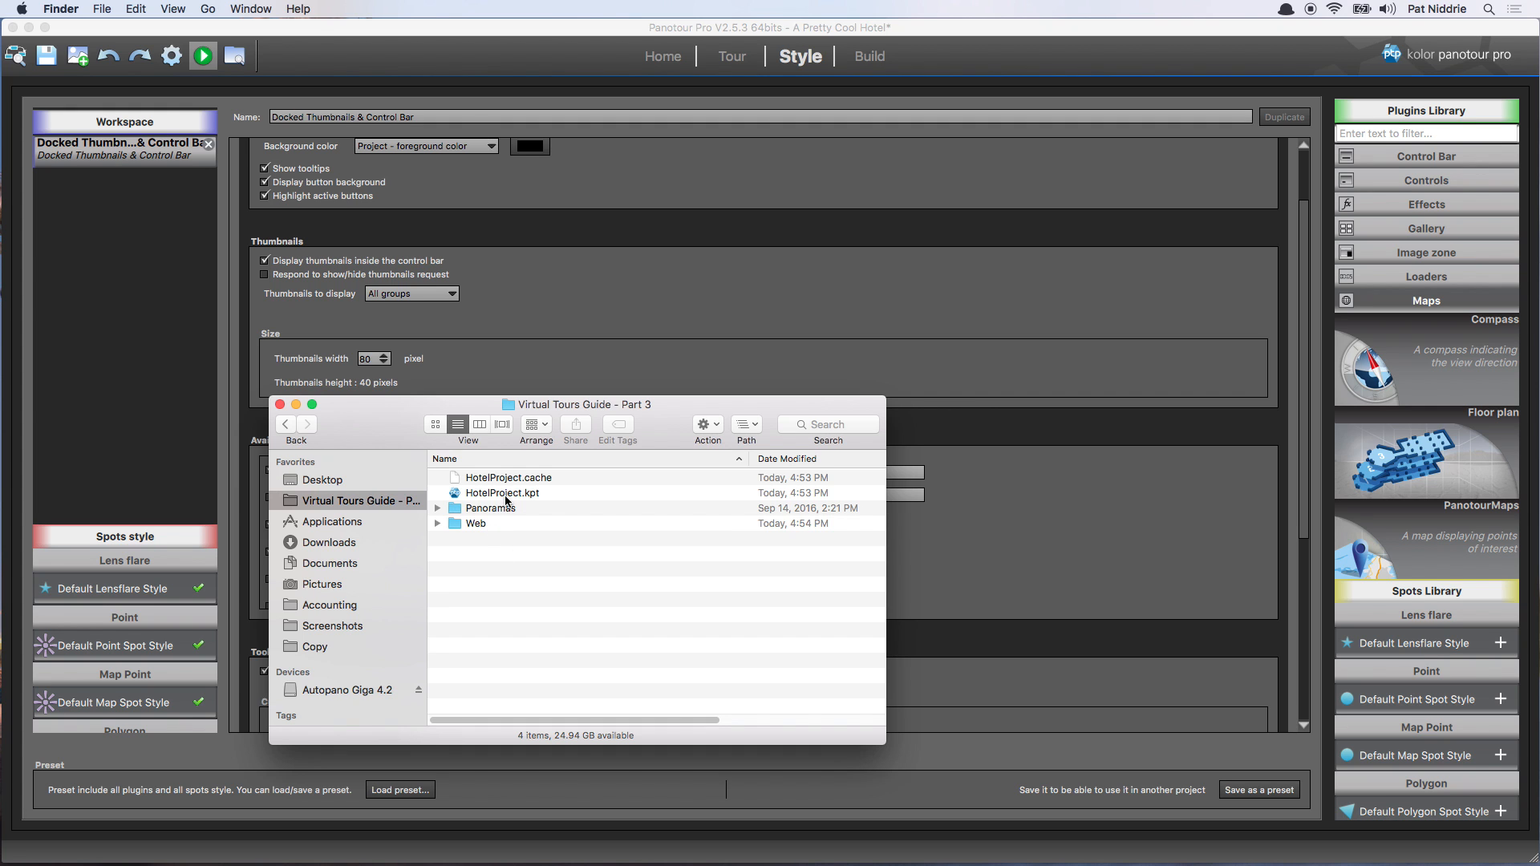
click(437, 525)
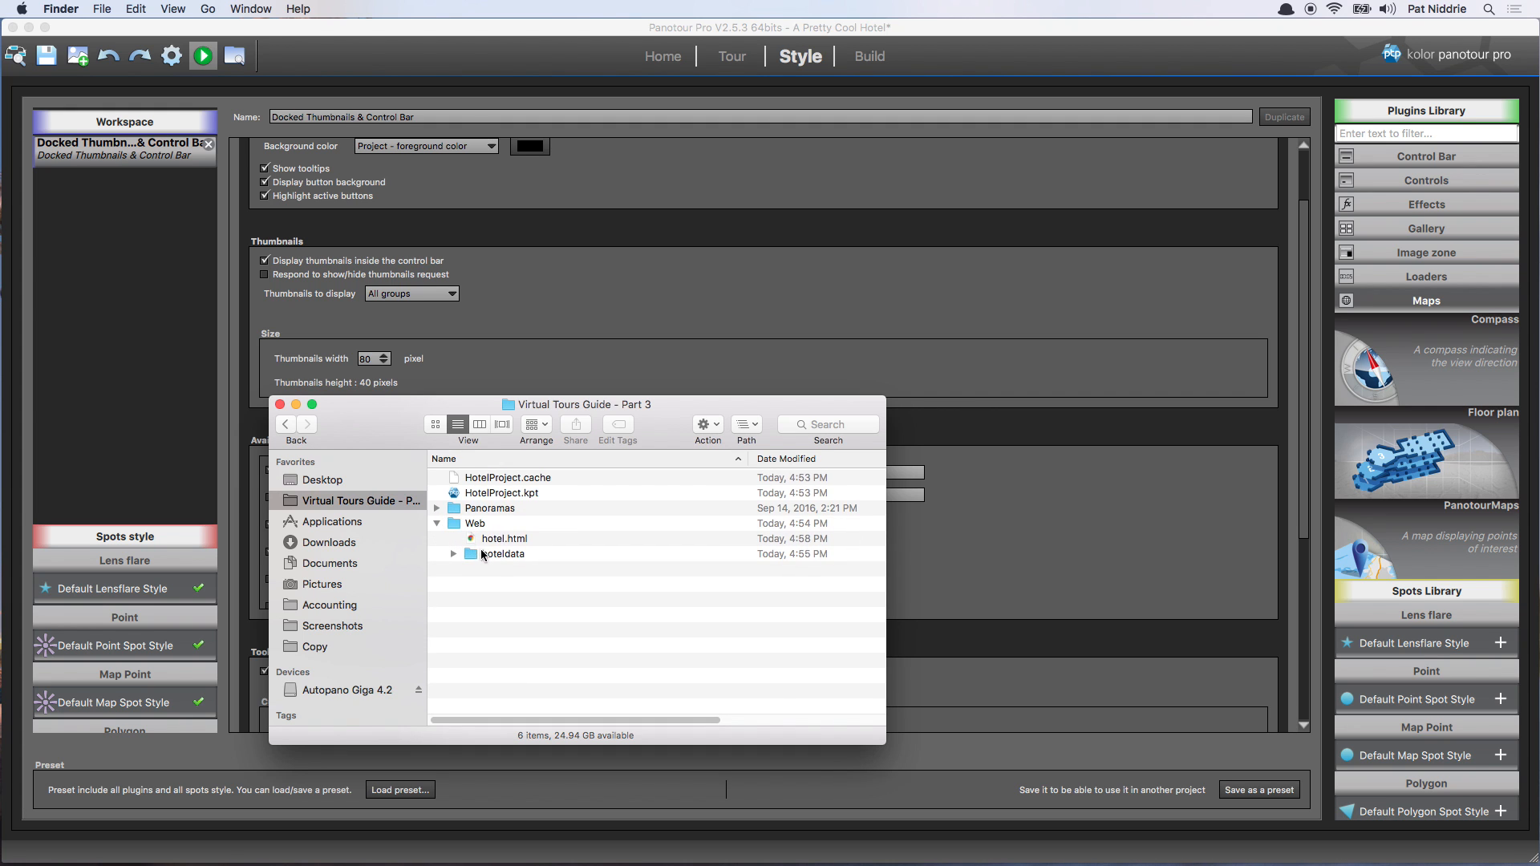
click(493, 555)
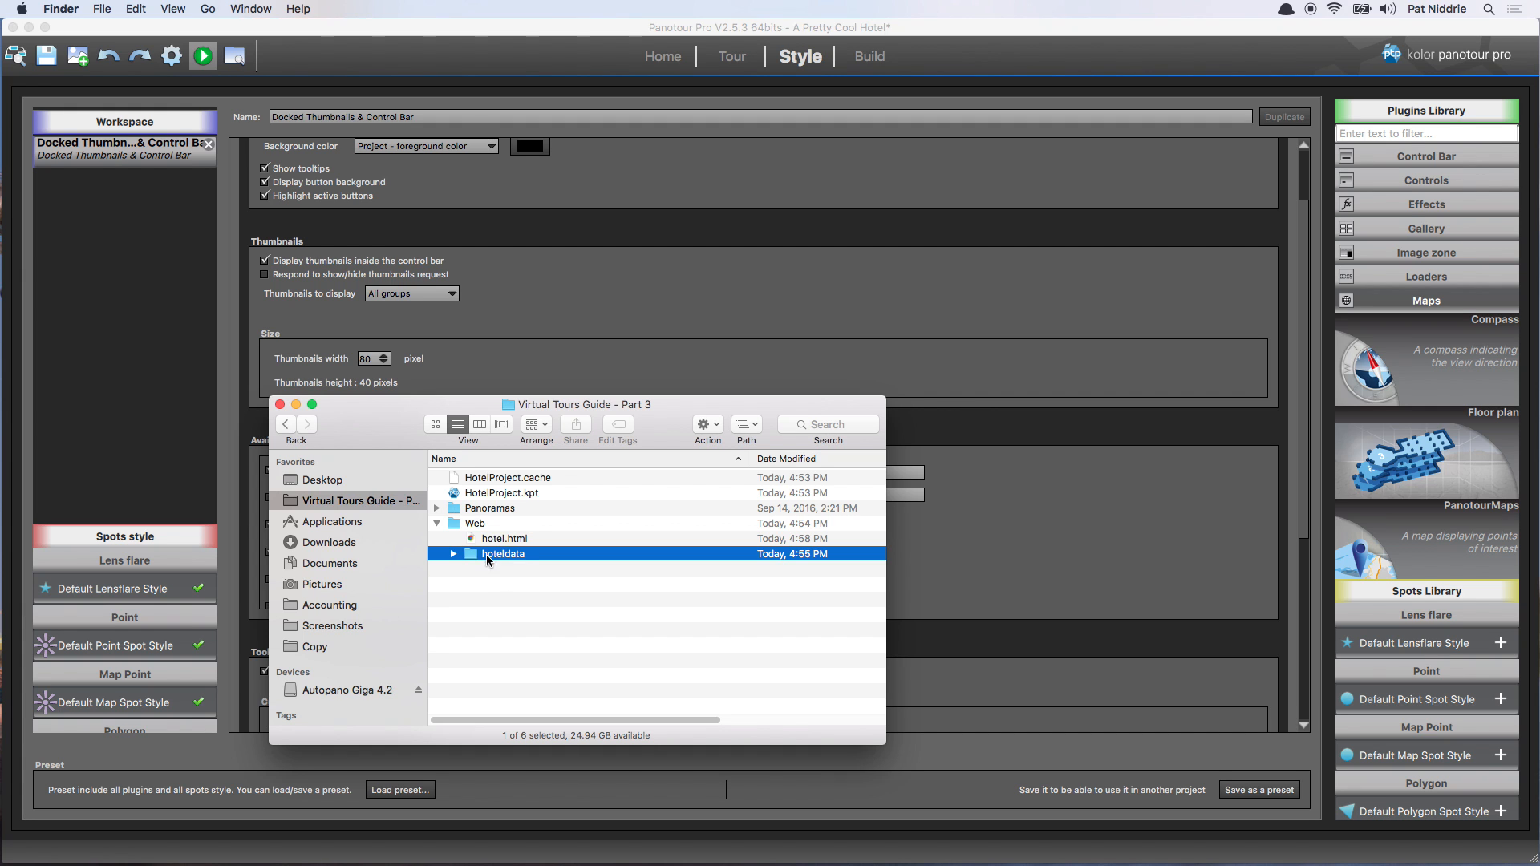
click(489, 541)
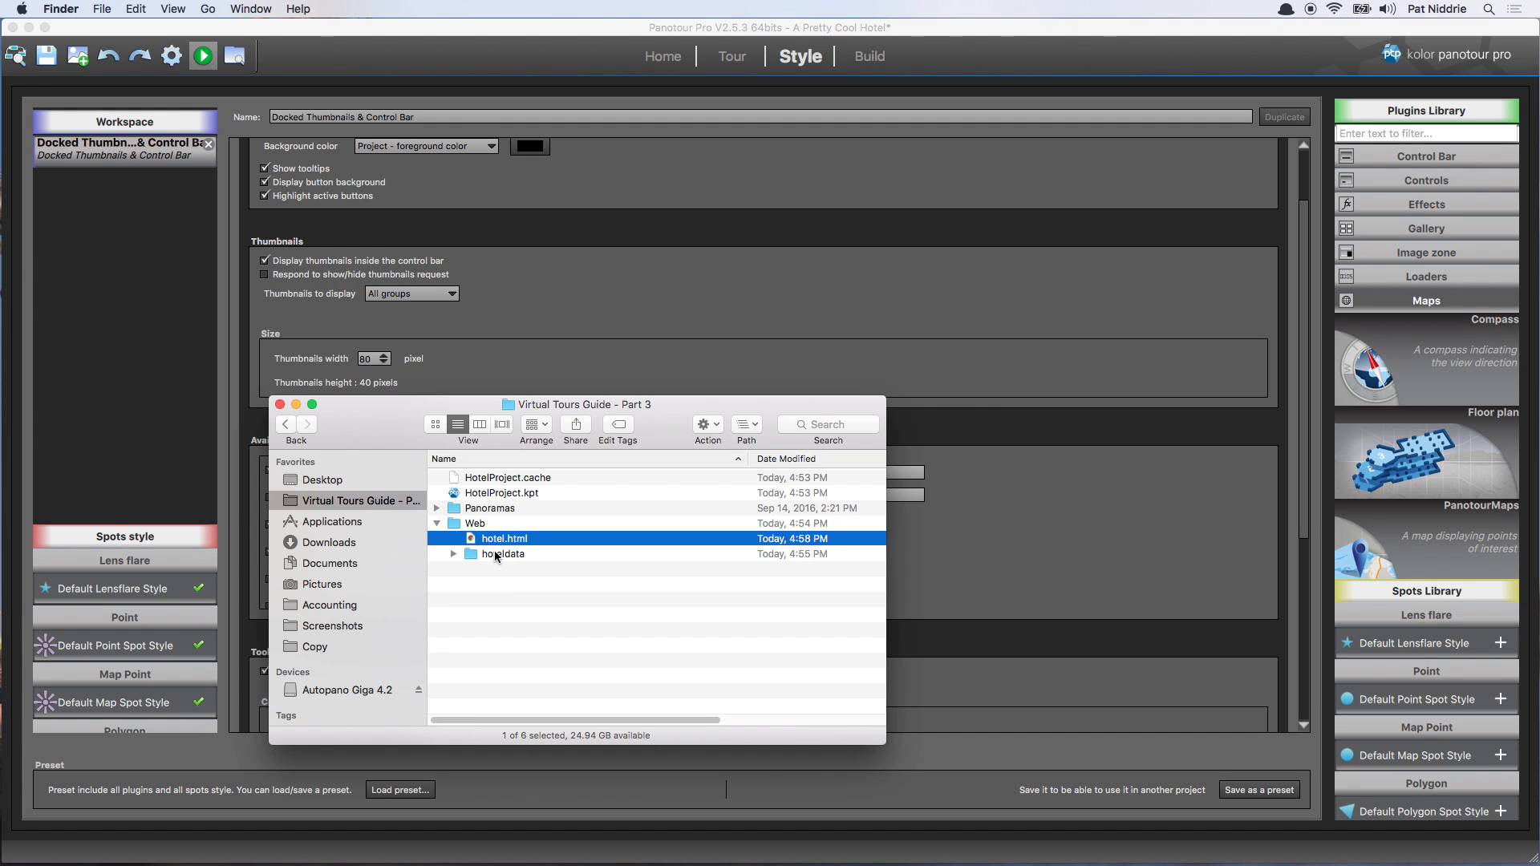
click(494, 556)
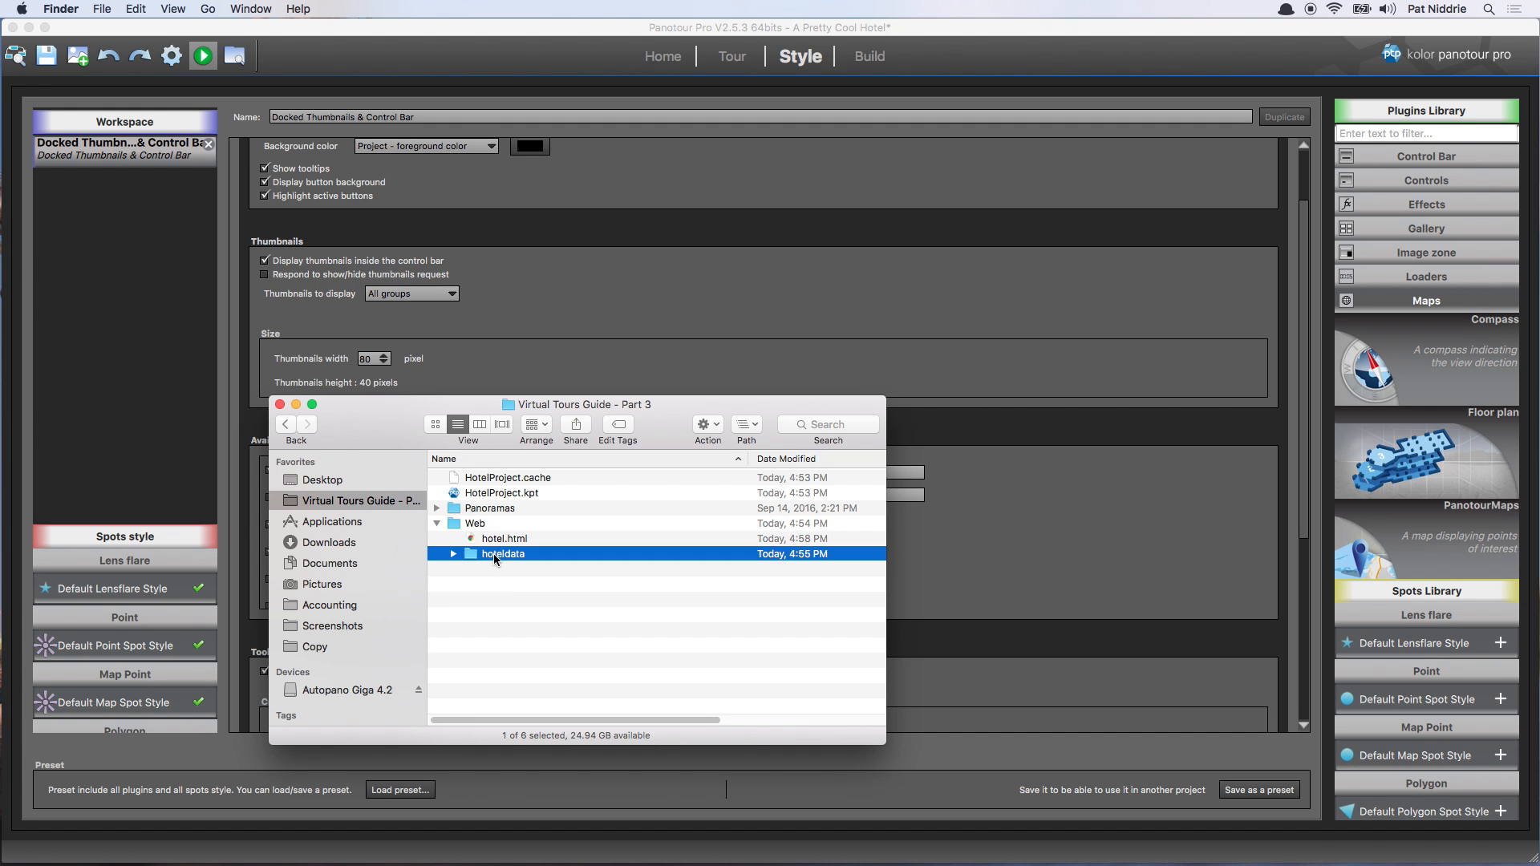
shift+click(495, 545)
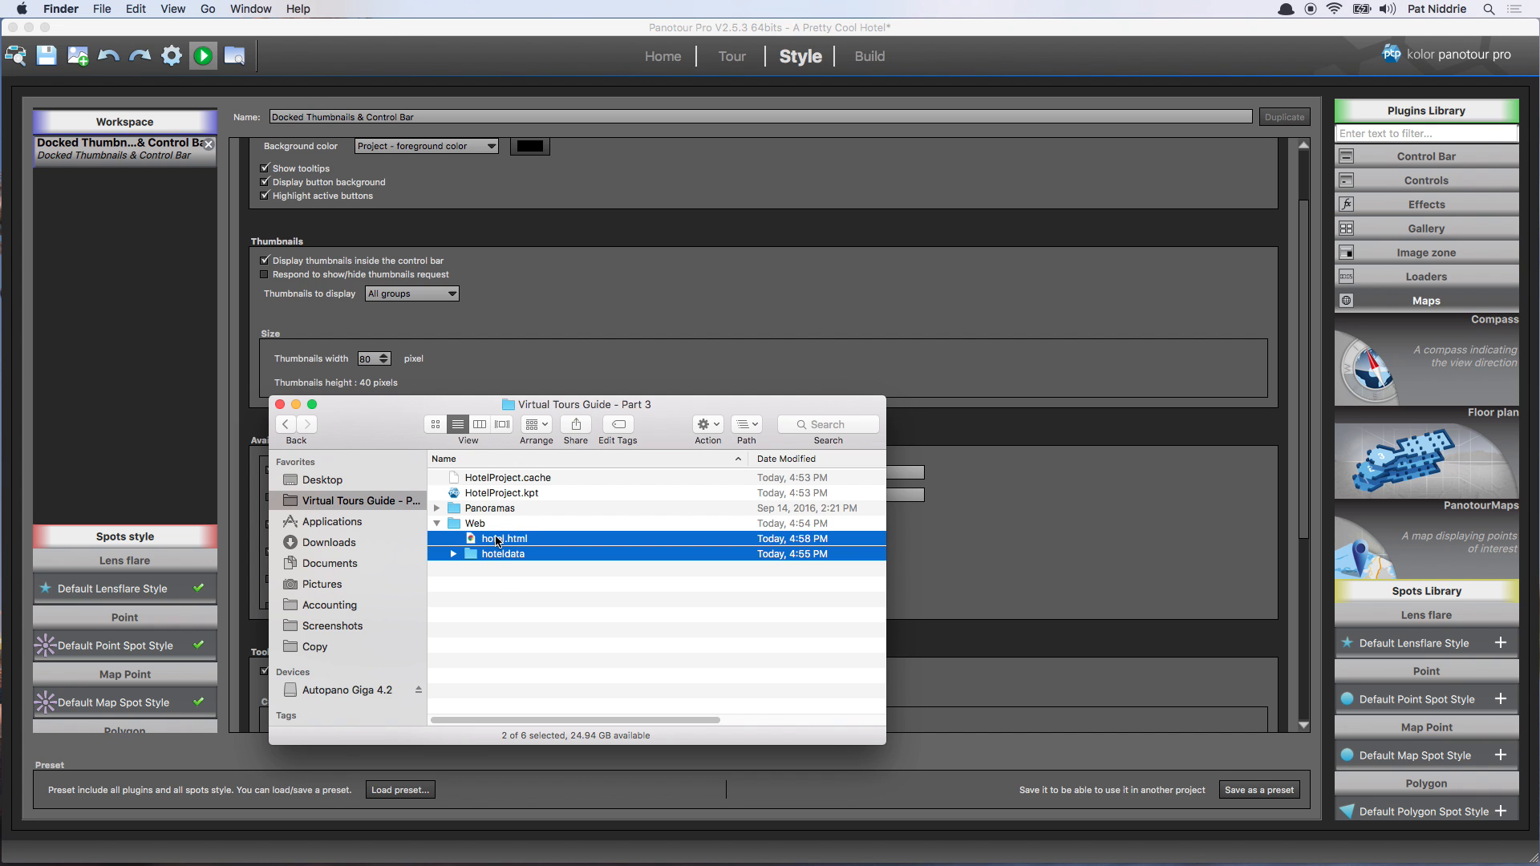
drag(654, 434, 412, 133)
Switch to FileZilla and connect to the saved site ftp.trueviewimages.com, aborting the previous connection and using the current tab
key(super+Tab)
key(super+Tab)
key(super+Tab)
key(super+Tab)
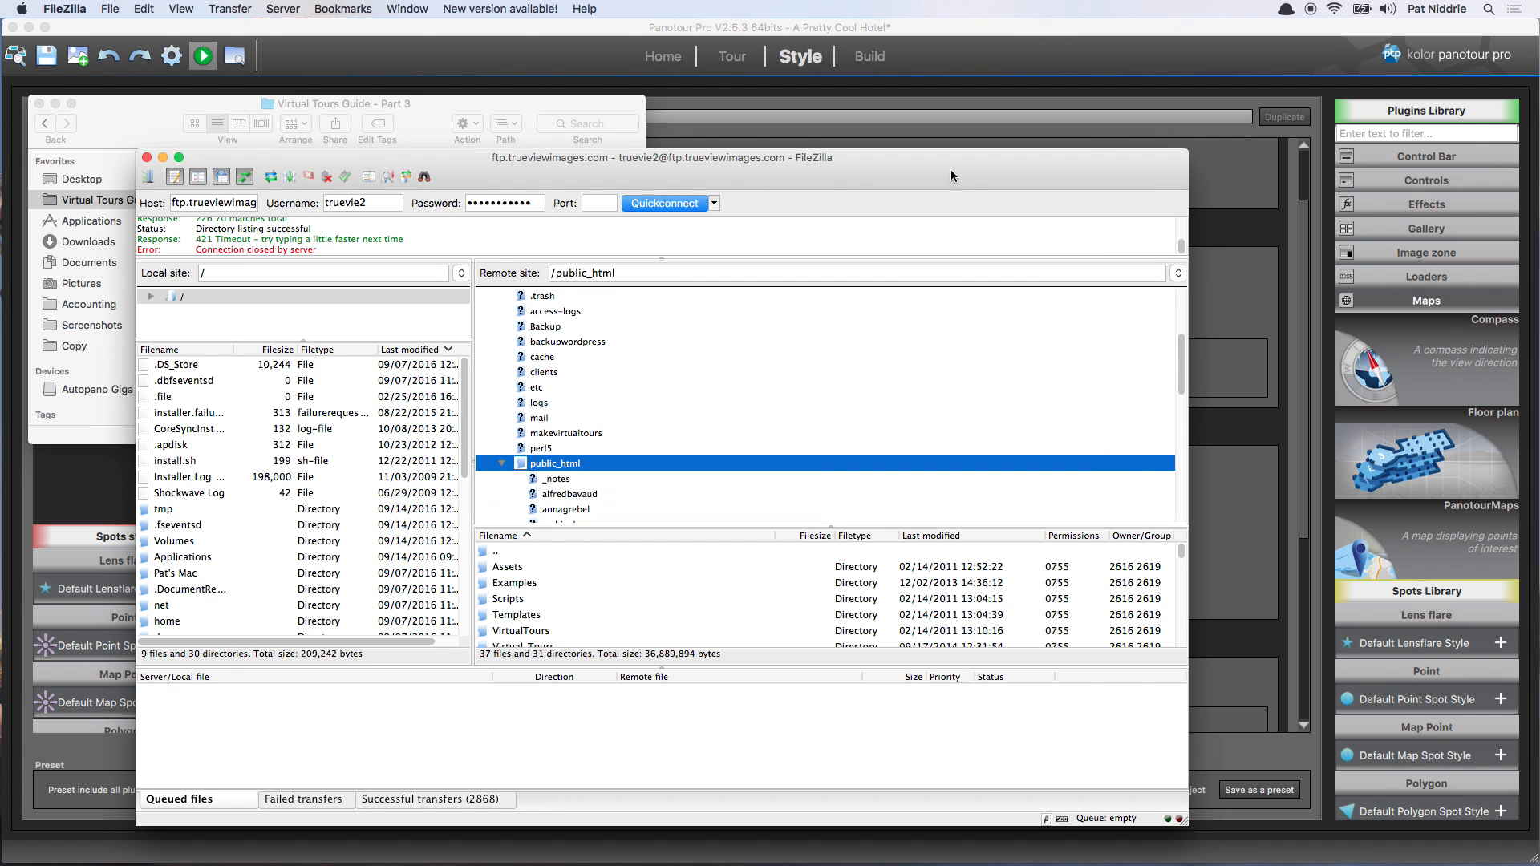
click(147, 176)
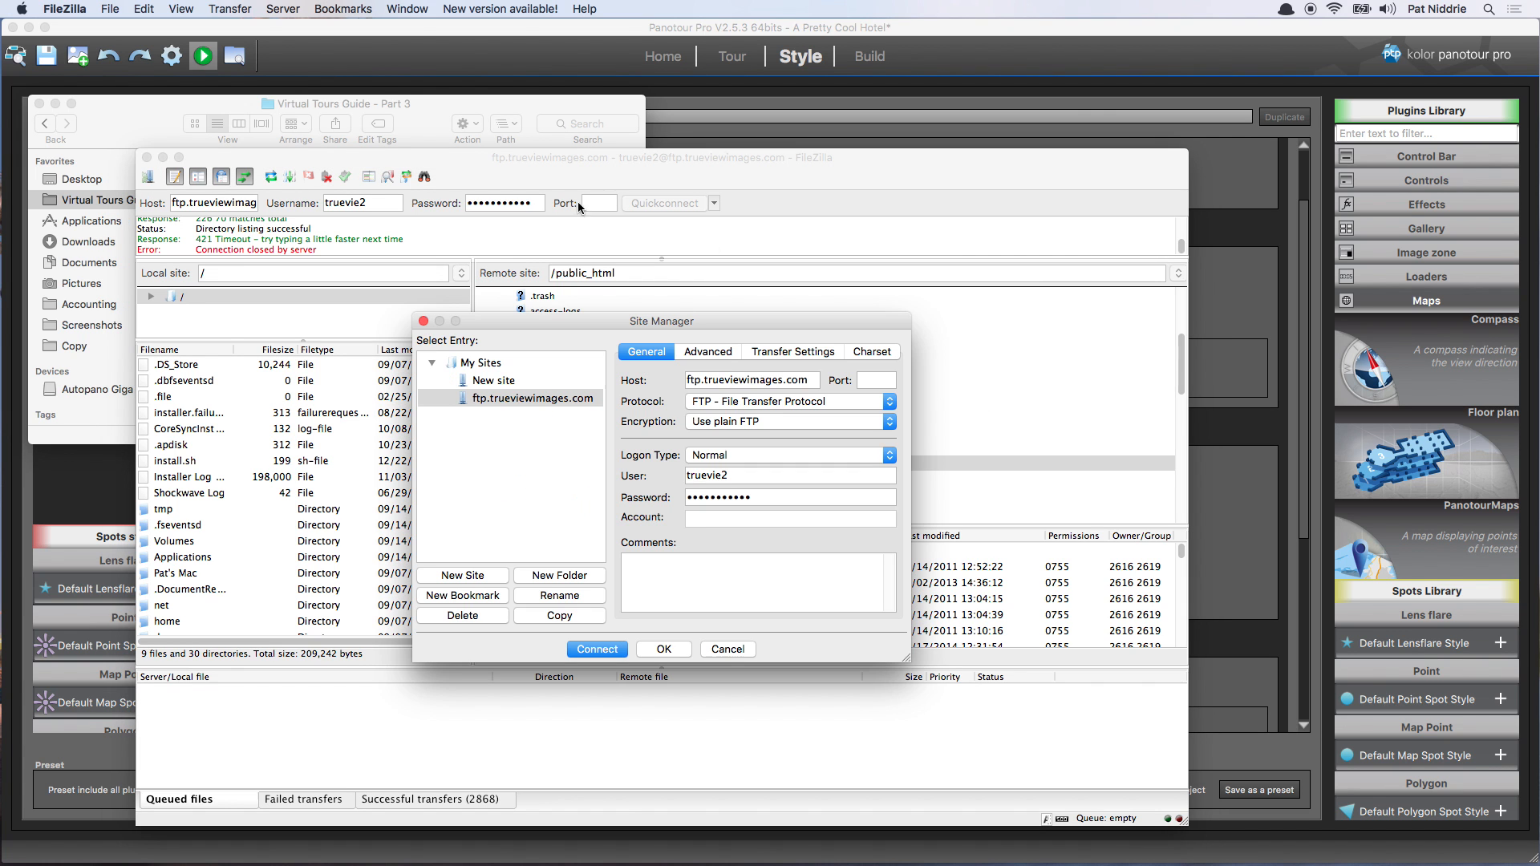
click(598, 650)
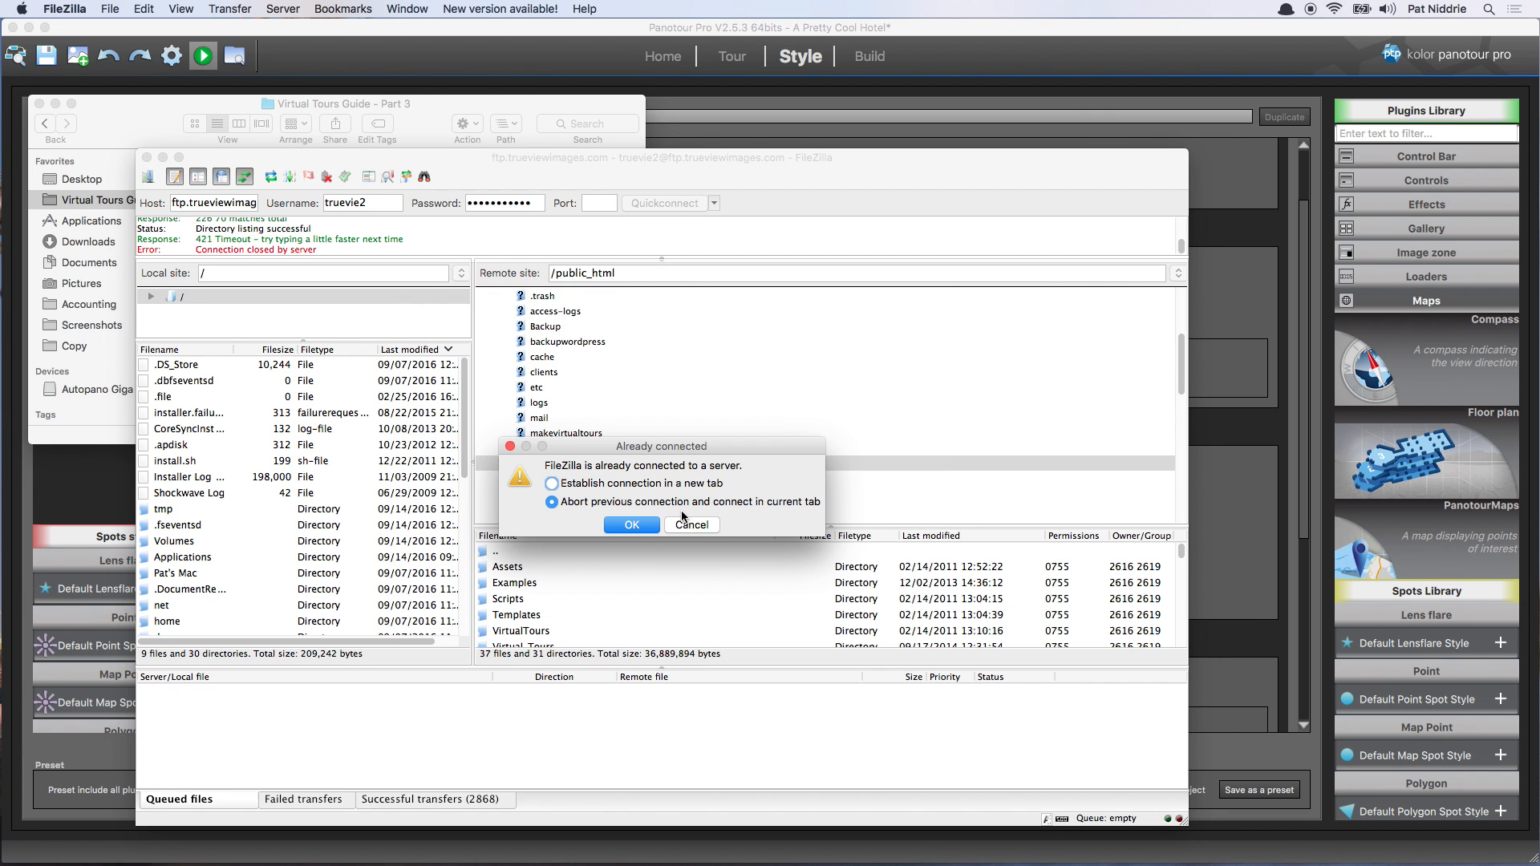
click(638, 531)
drag(777, 158, 817, 145)
Browse the remote site to the /public_html/makevirtualtours/tours directory
scroll(679, 435, down, 10)
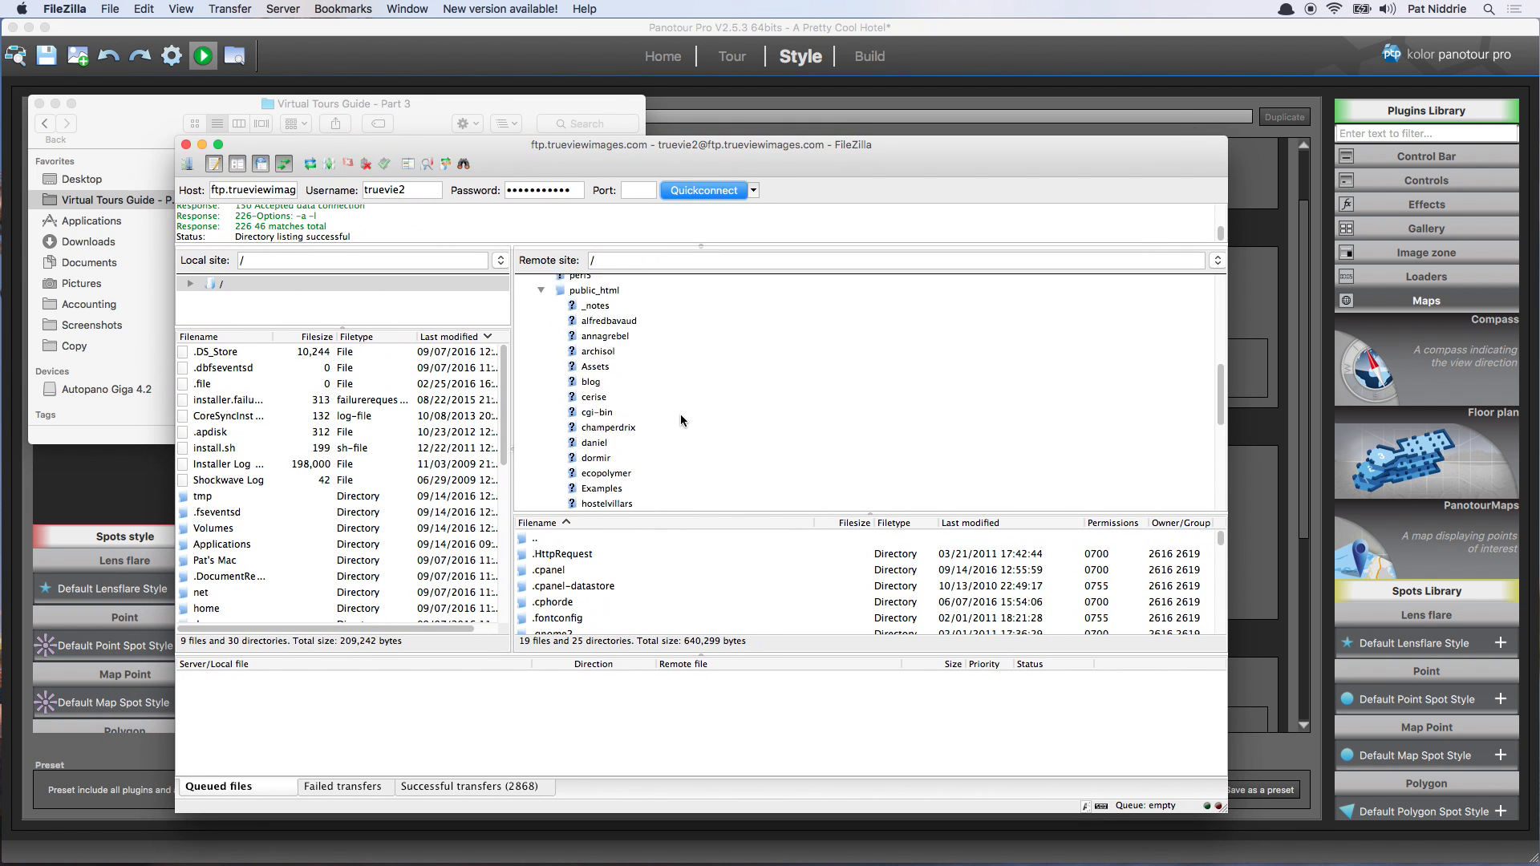
click(553, 437)
click(586, 436)
scroll(612, 454, down, 3)
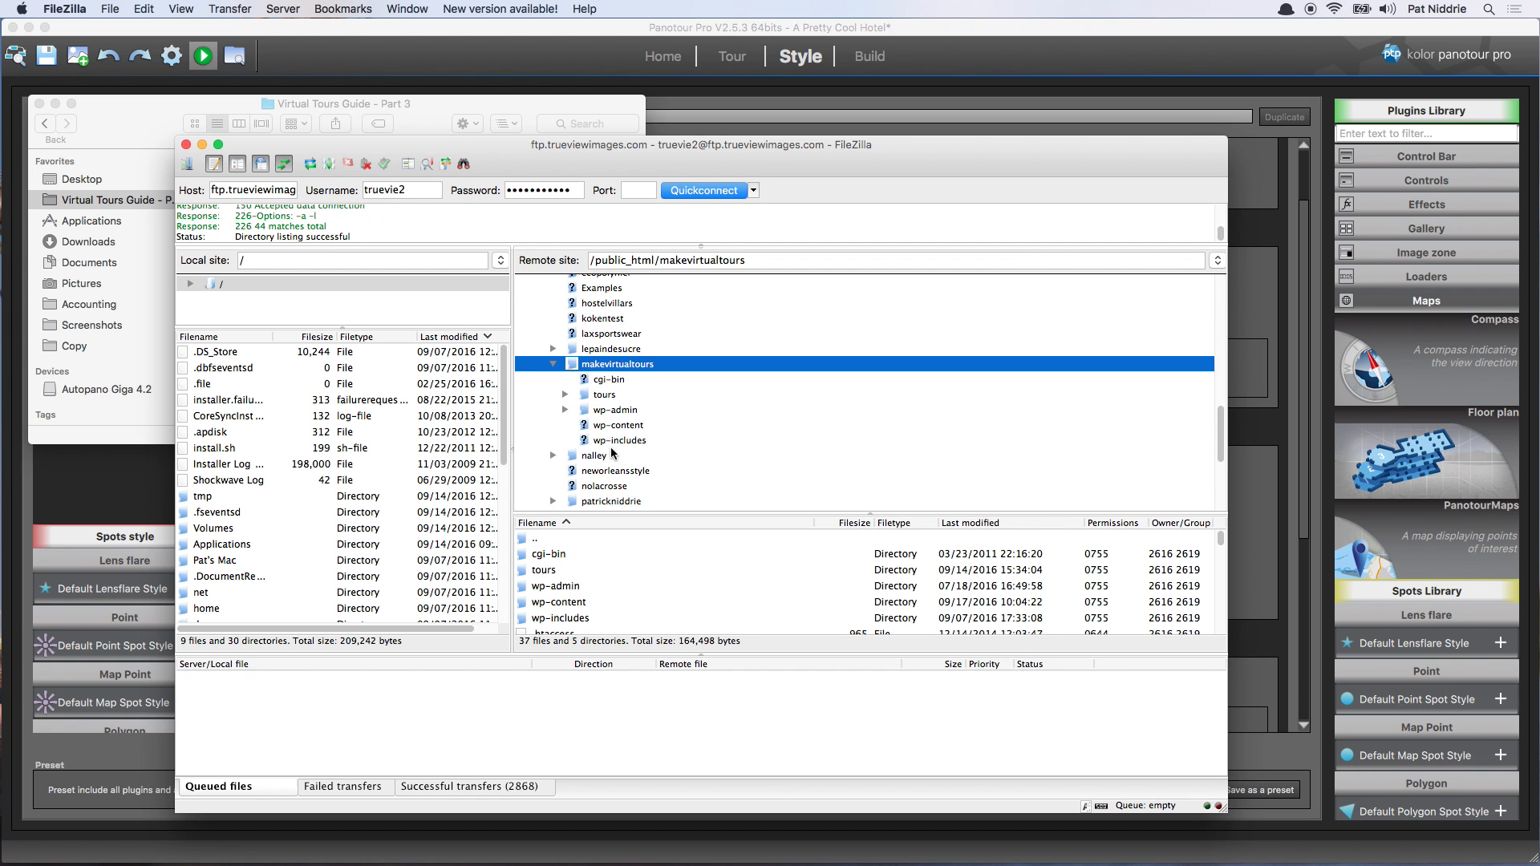
click(598, 371)
click(565, 370)
scroll(598, 371, down, 1)
click(597, 370)
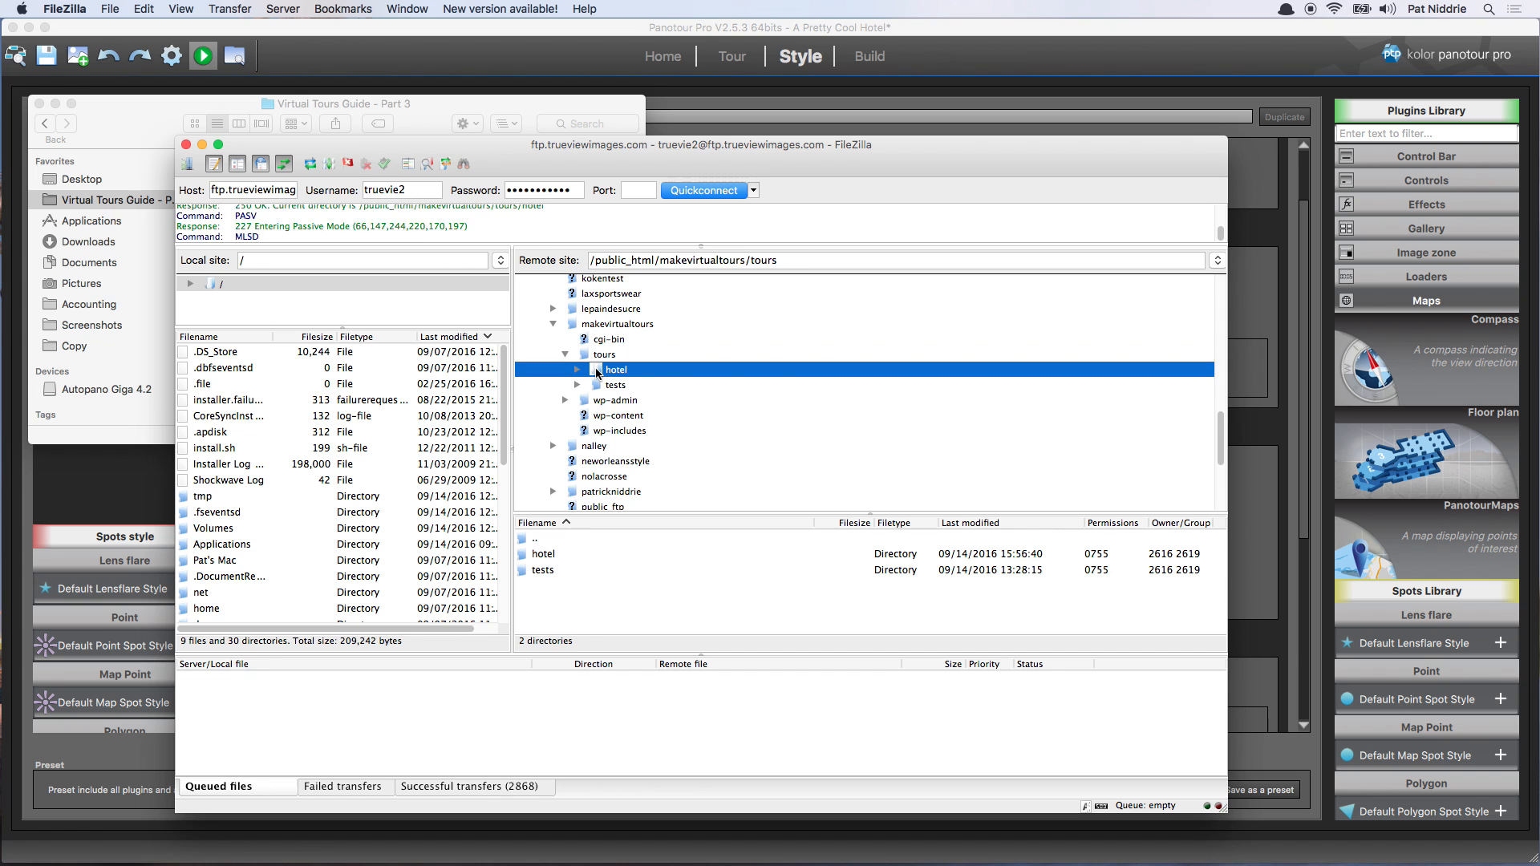
click(585, 355)
drag(585, 355, 595, 362)
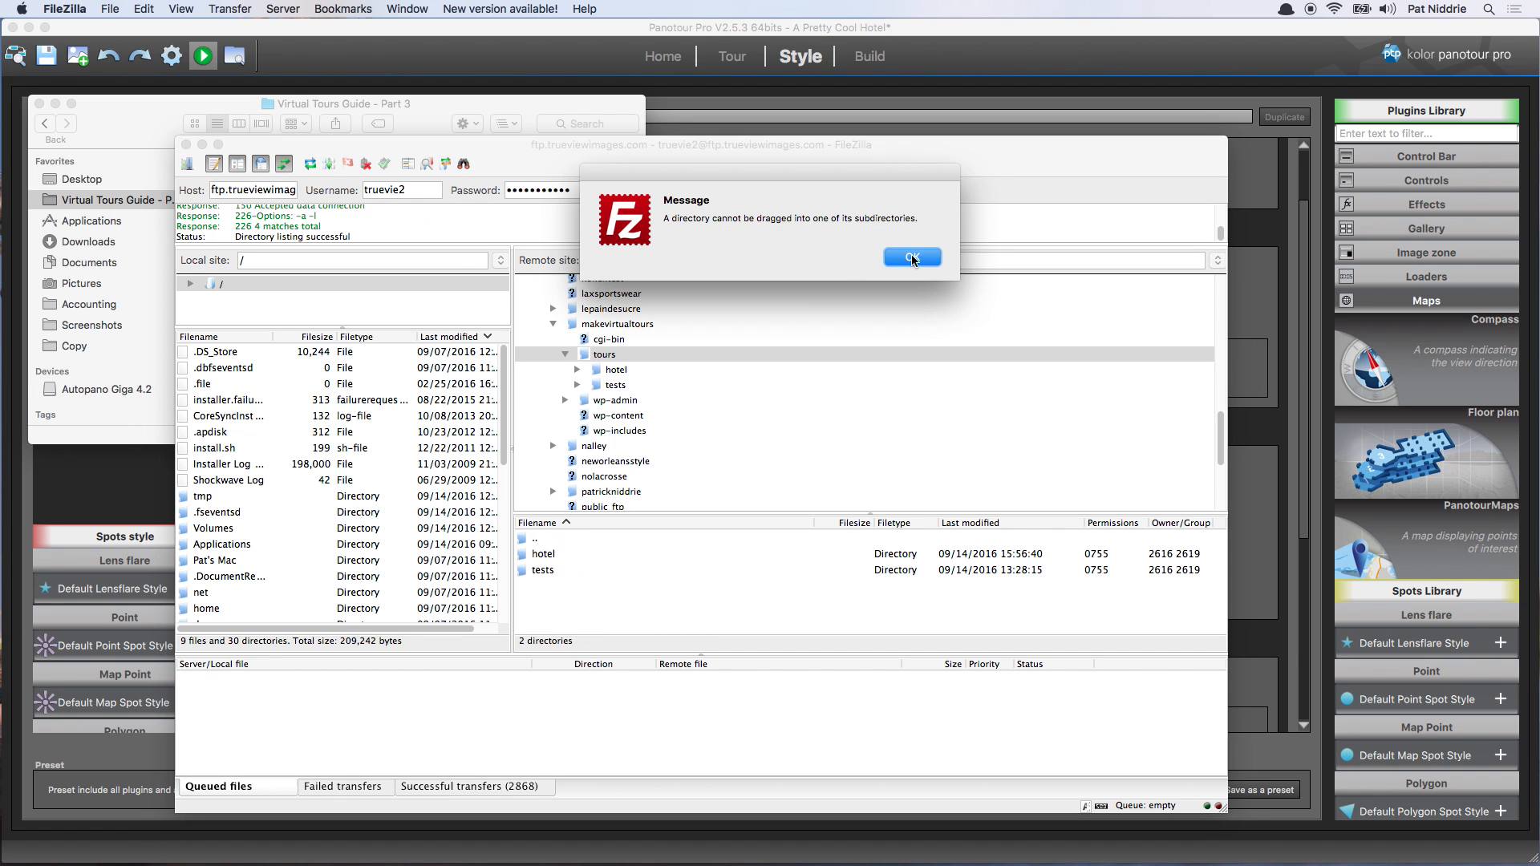
key(Return)
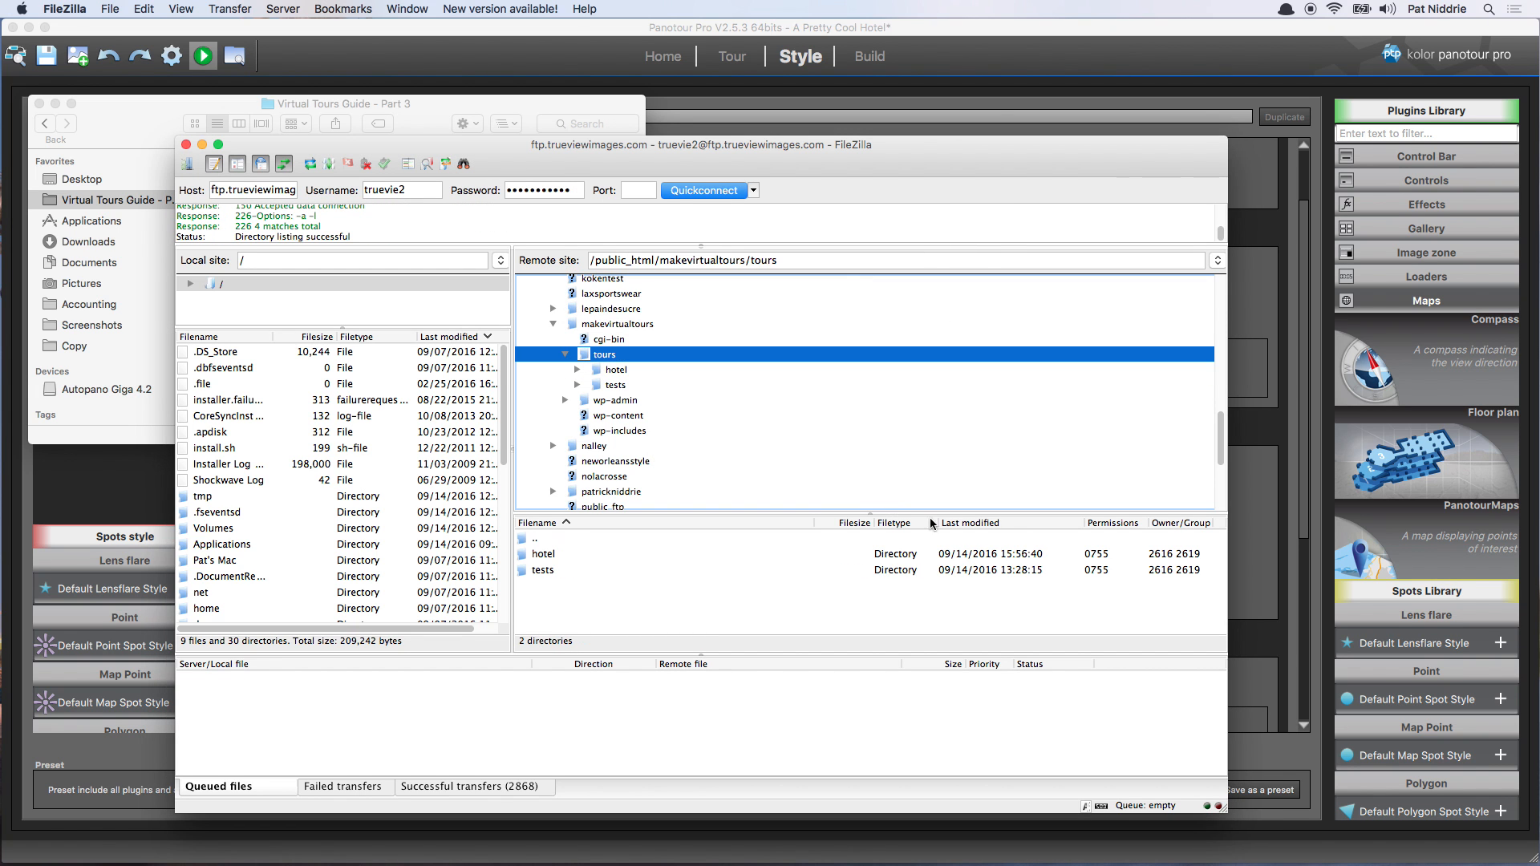
Create a hotel_example directory inside the remote tours folder and open it, uncovering the Finder window's files
right_click(601, 353)
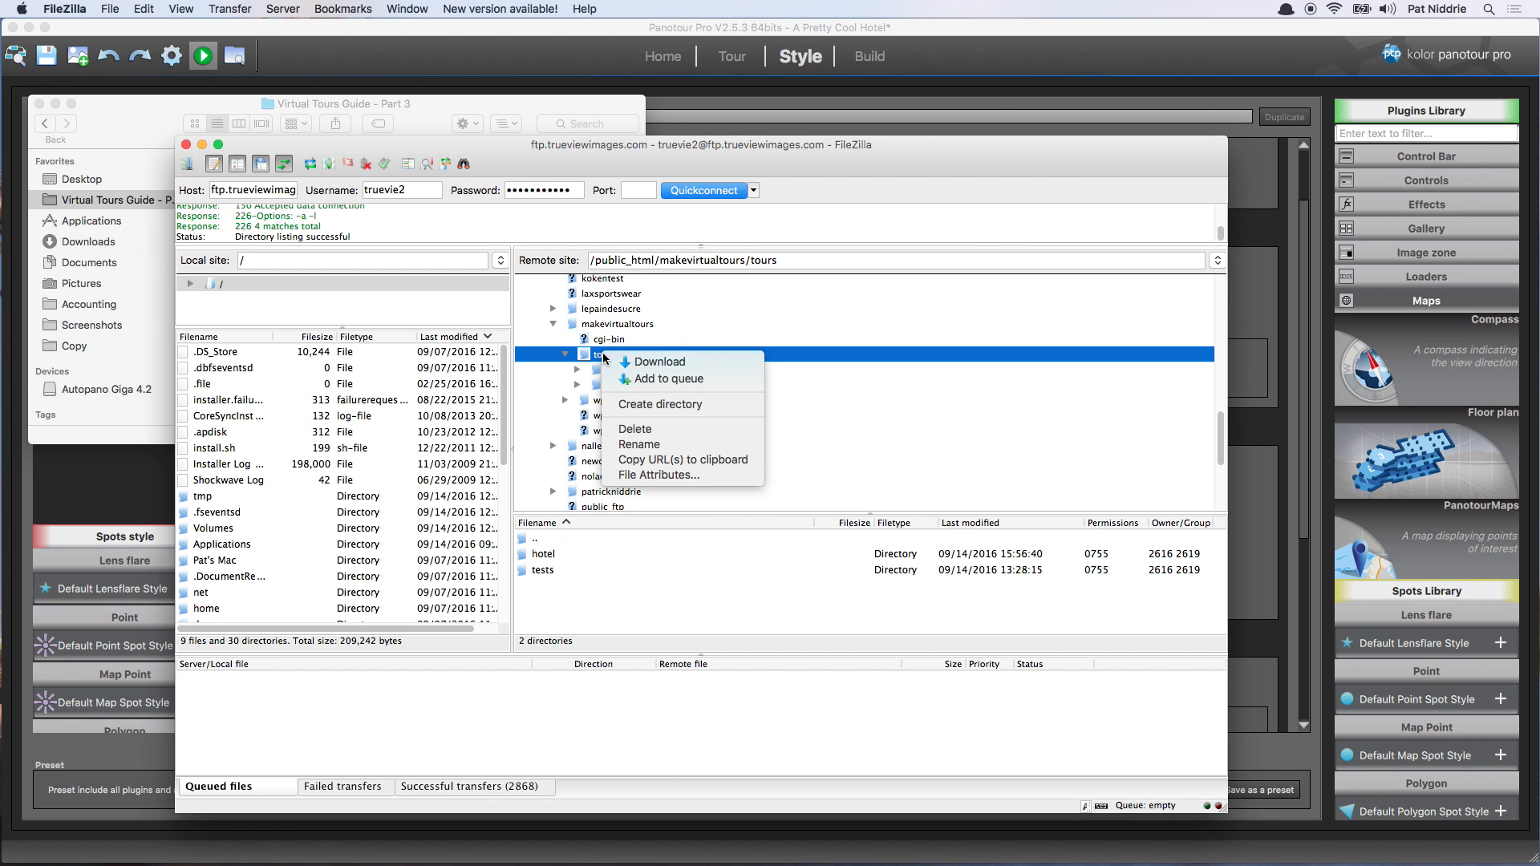
click(709, 403)
text(hotel_example)
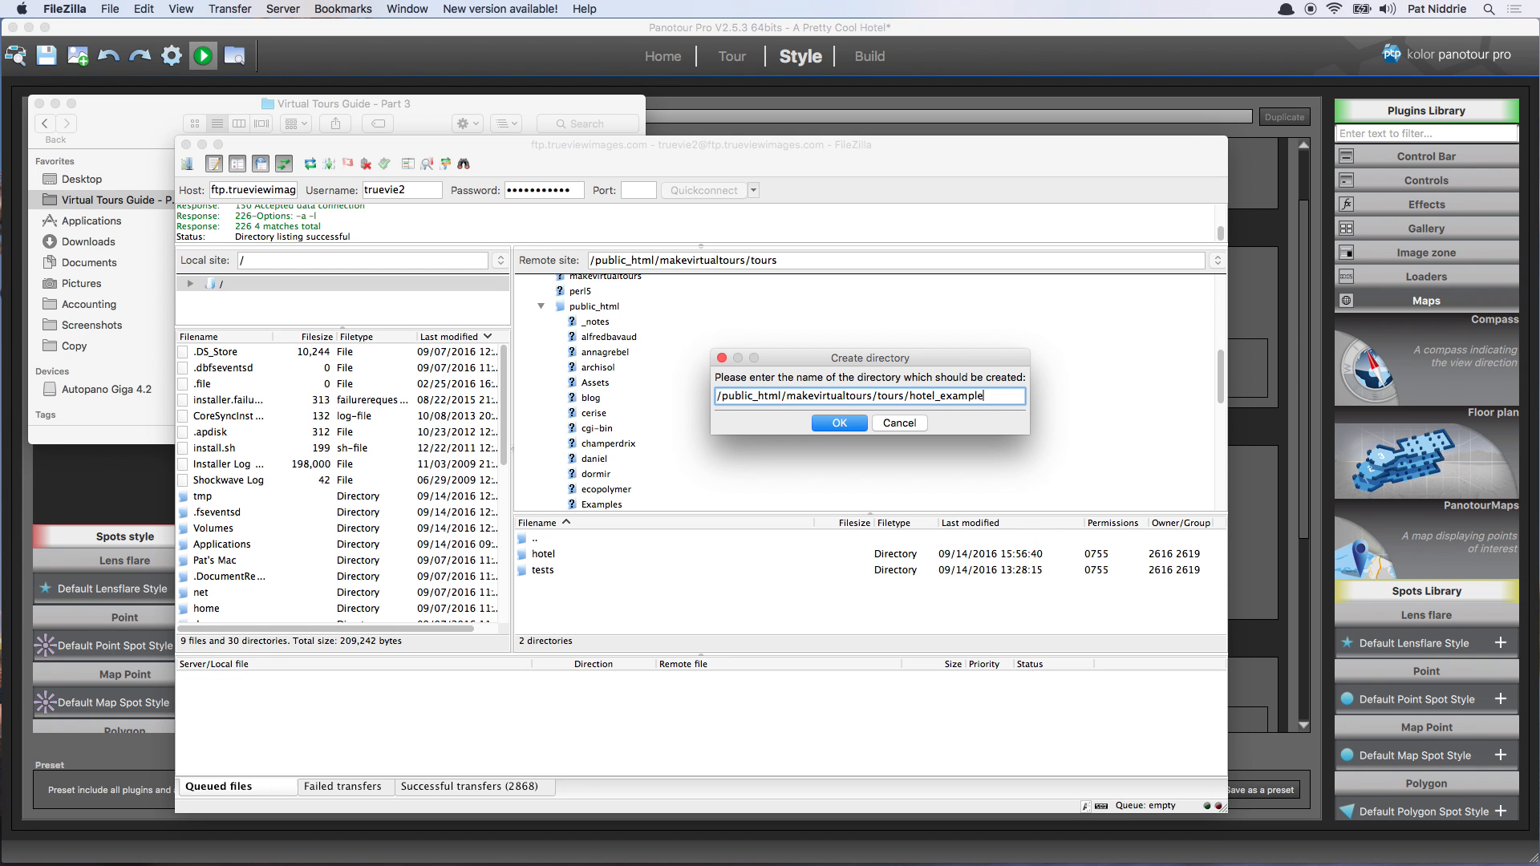
key(Return)
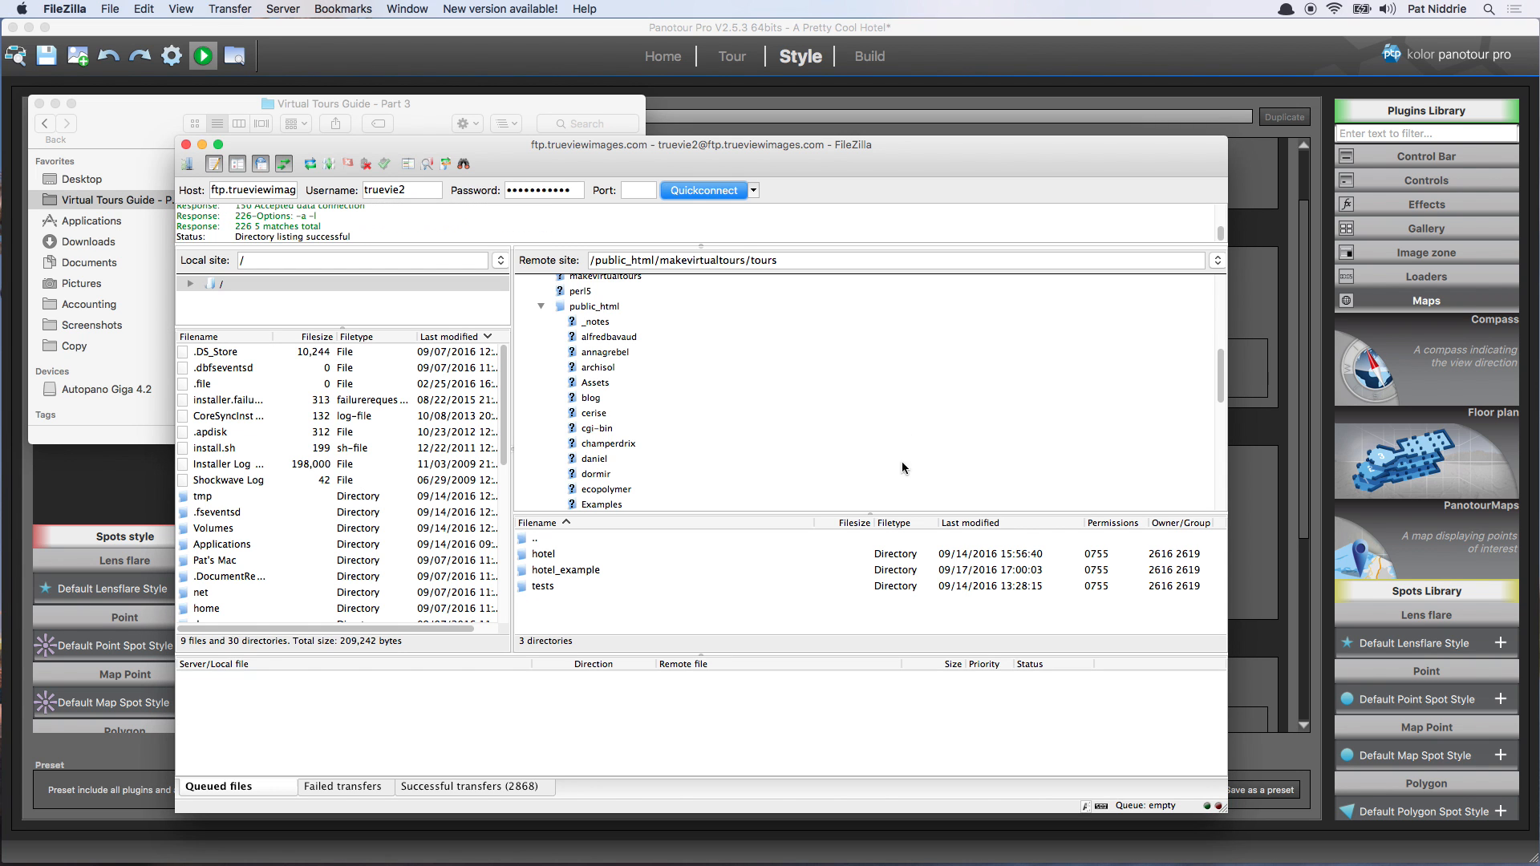
click(586, 571)
double_click(591, 572)
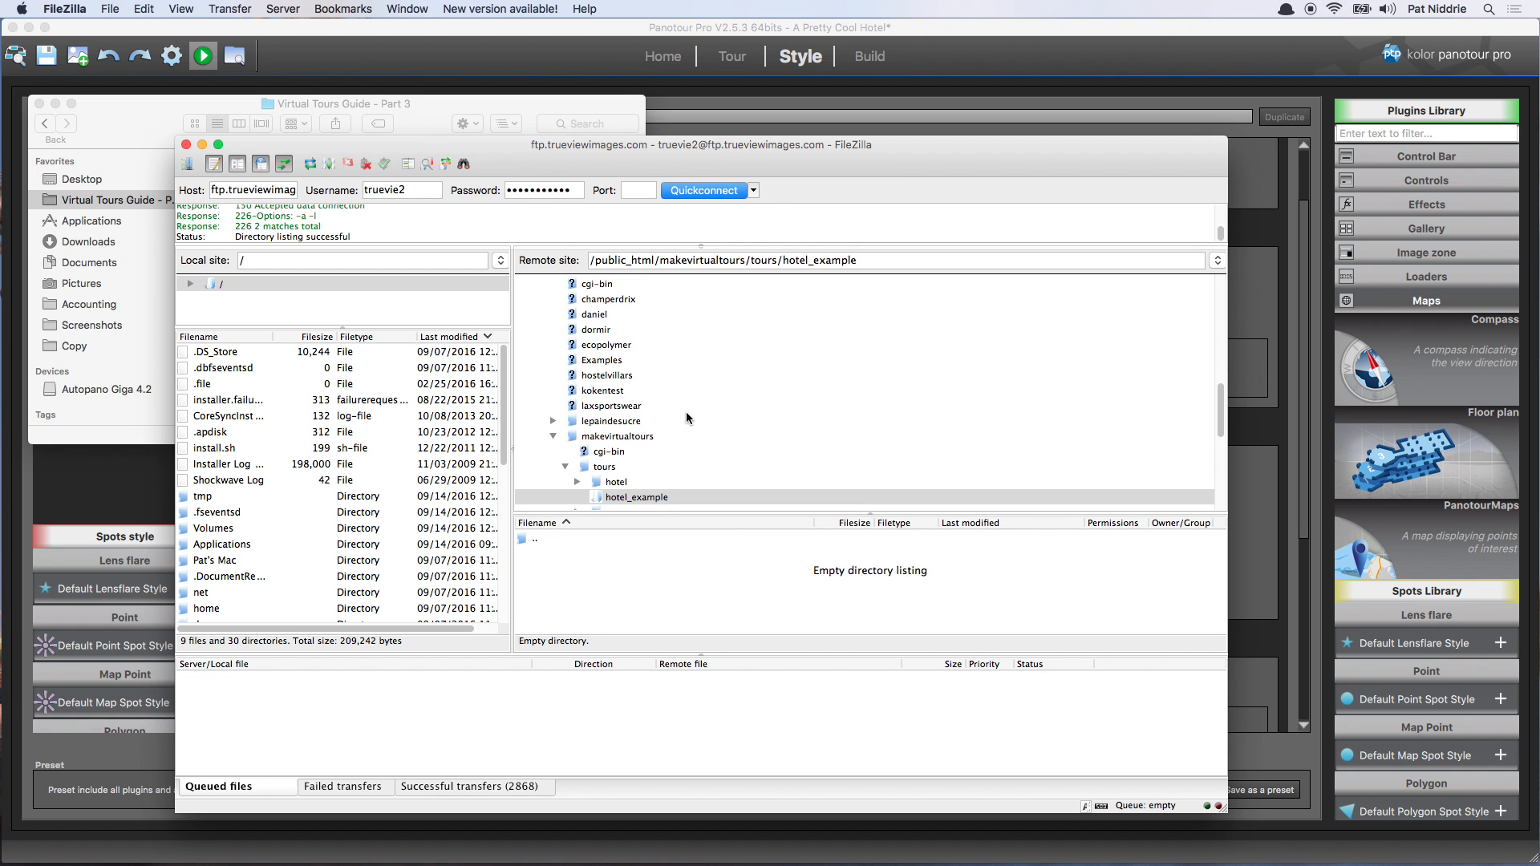
drag(887, 143, 976, 135)
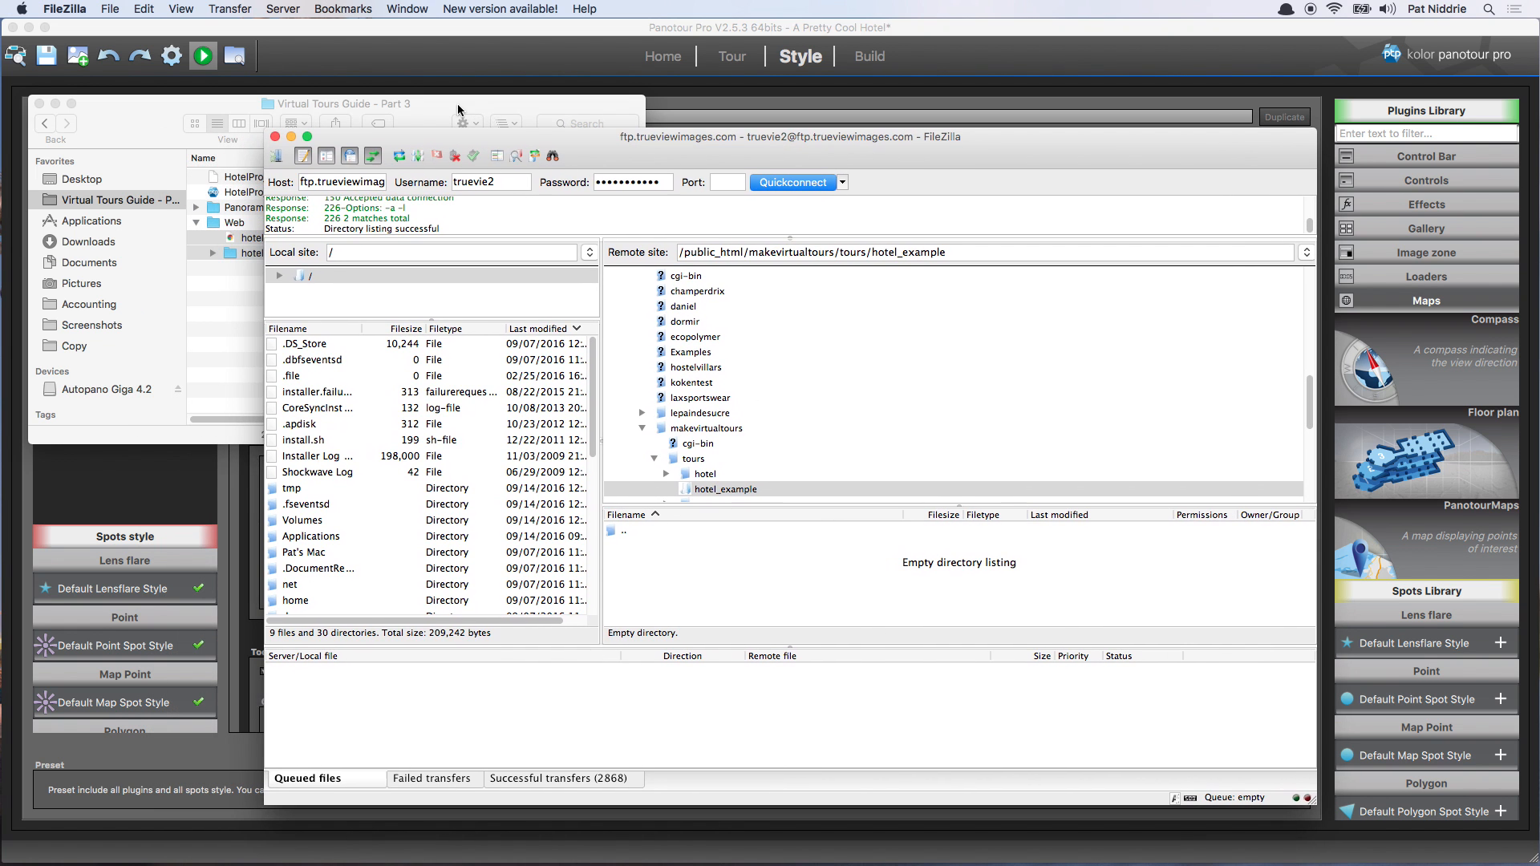
Upload hotel.html and the hoteldata folder from Finder into the remote hotel_example directory in FileZilla
drag(427, 109, 415, 103)
drag(241, 232, 846, 566)
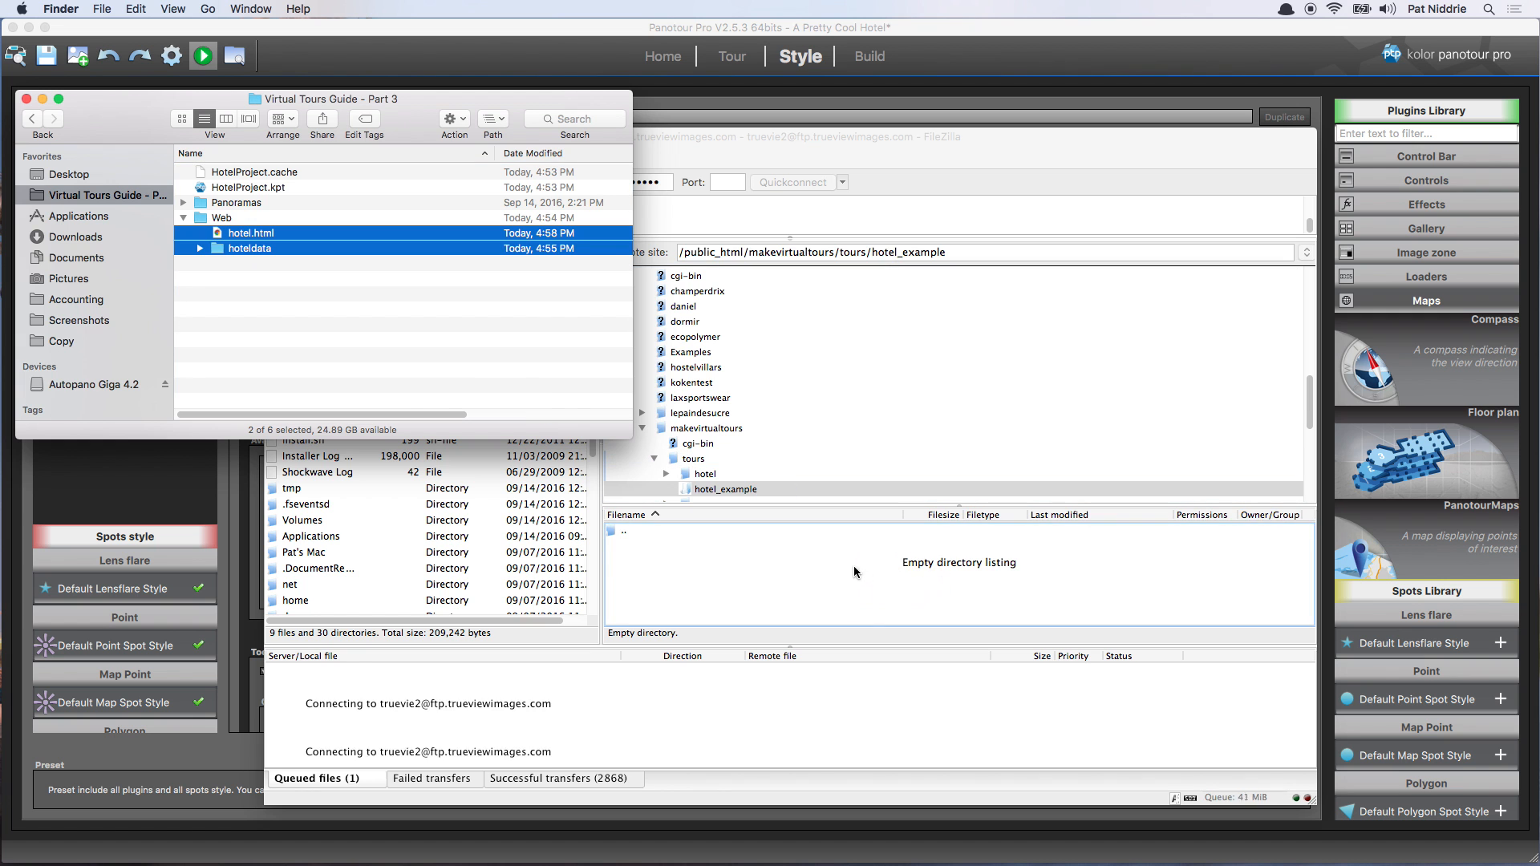
click(844, 607)
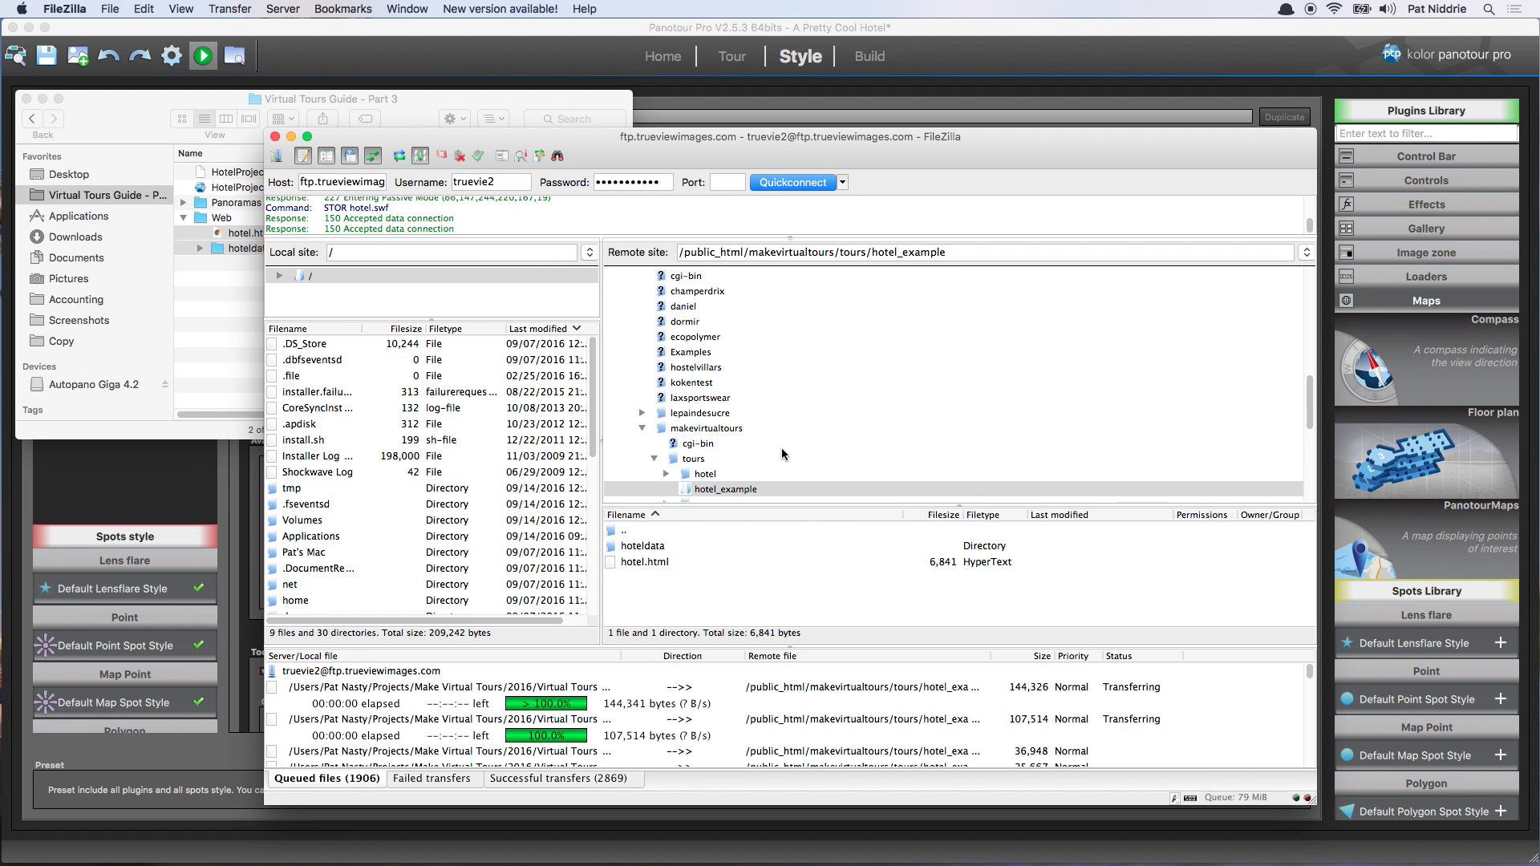
scroll(782, 445, down, 1)
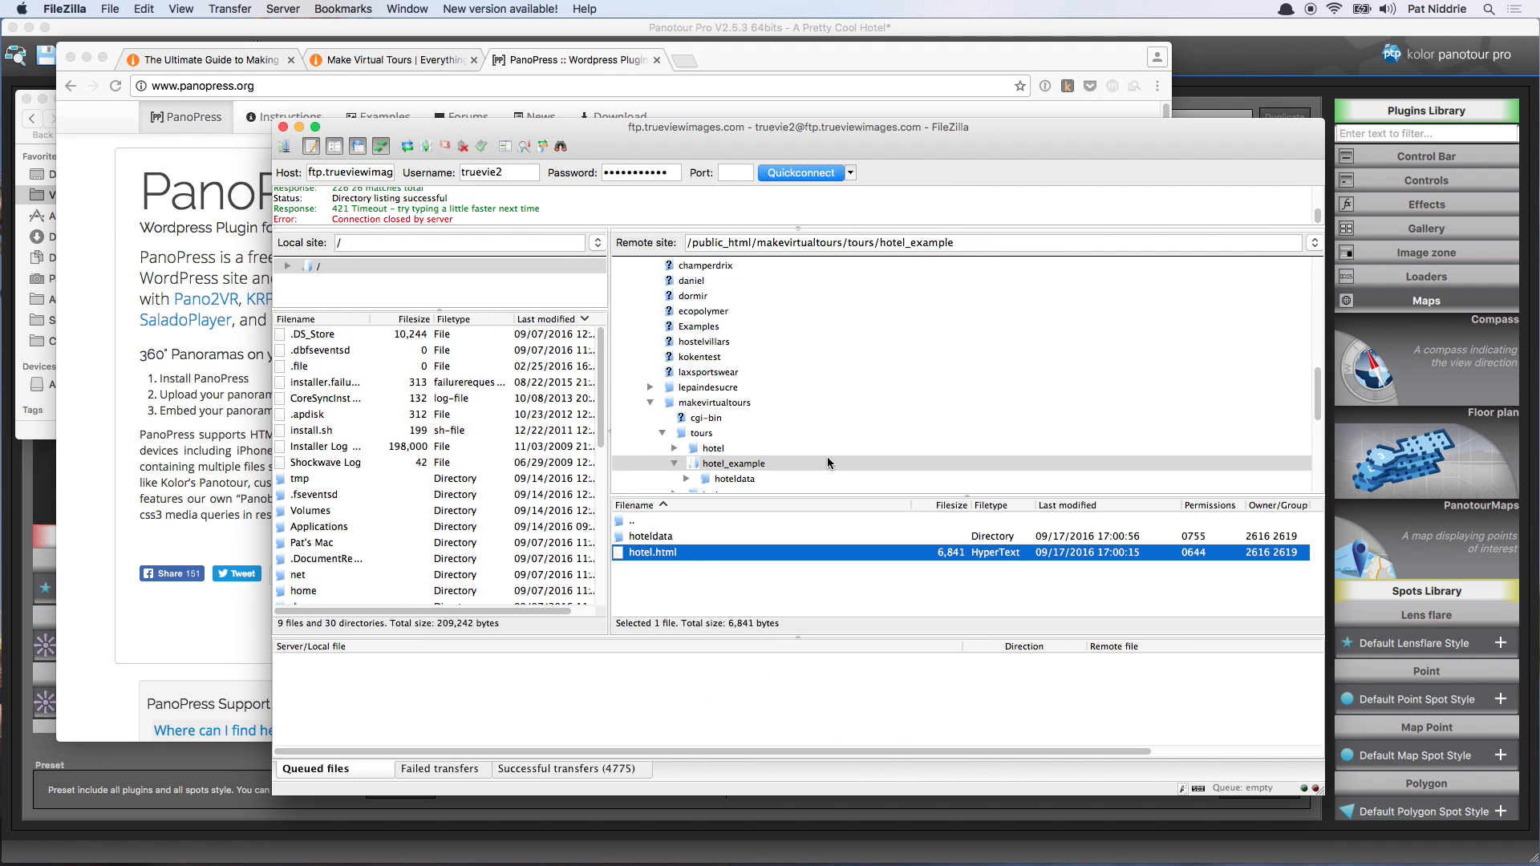
Switch to Chrome, open makevirtualtours.com/tours/hotel_example/hotel.html and look around the published tour, including in full screen
right_click(698, 552)
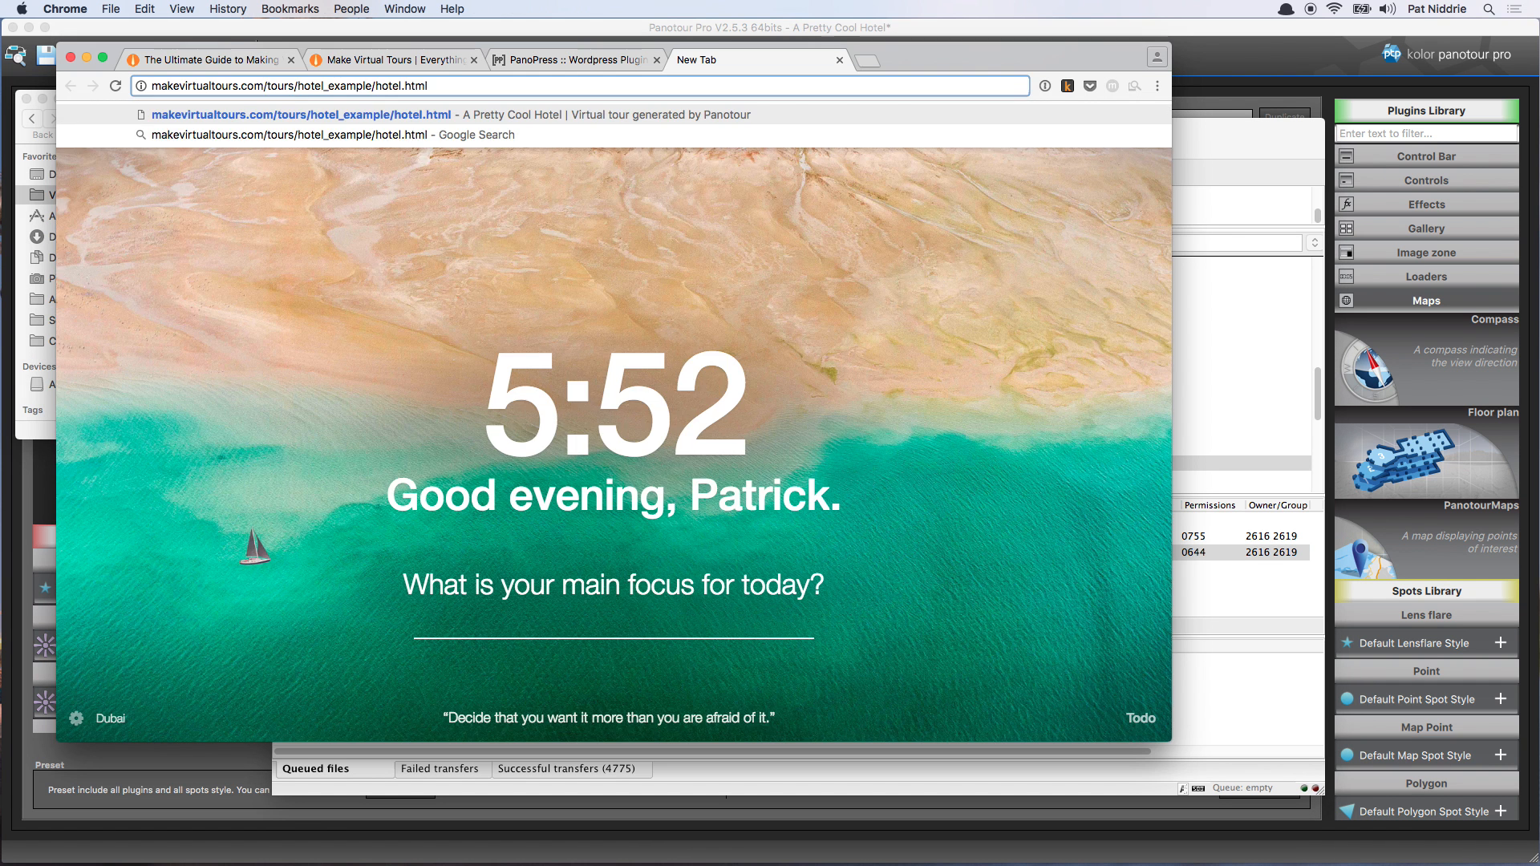
key(Return)
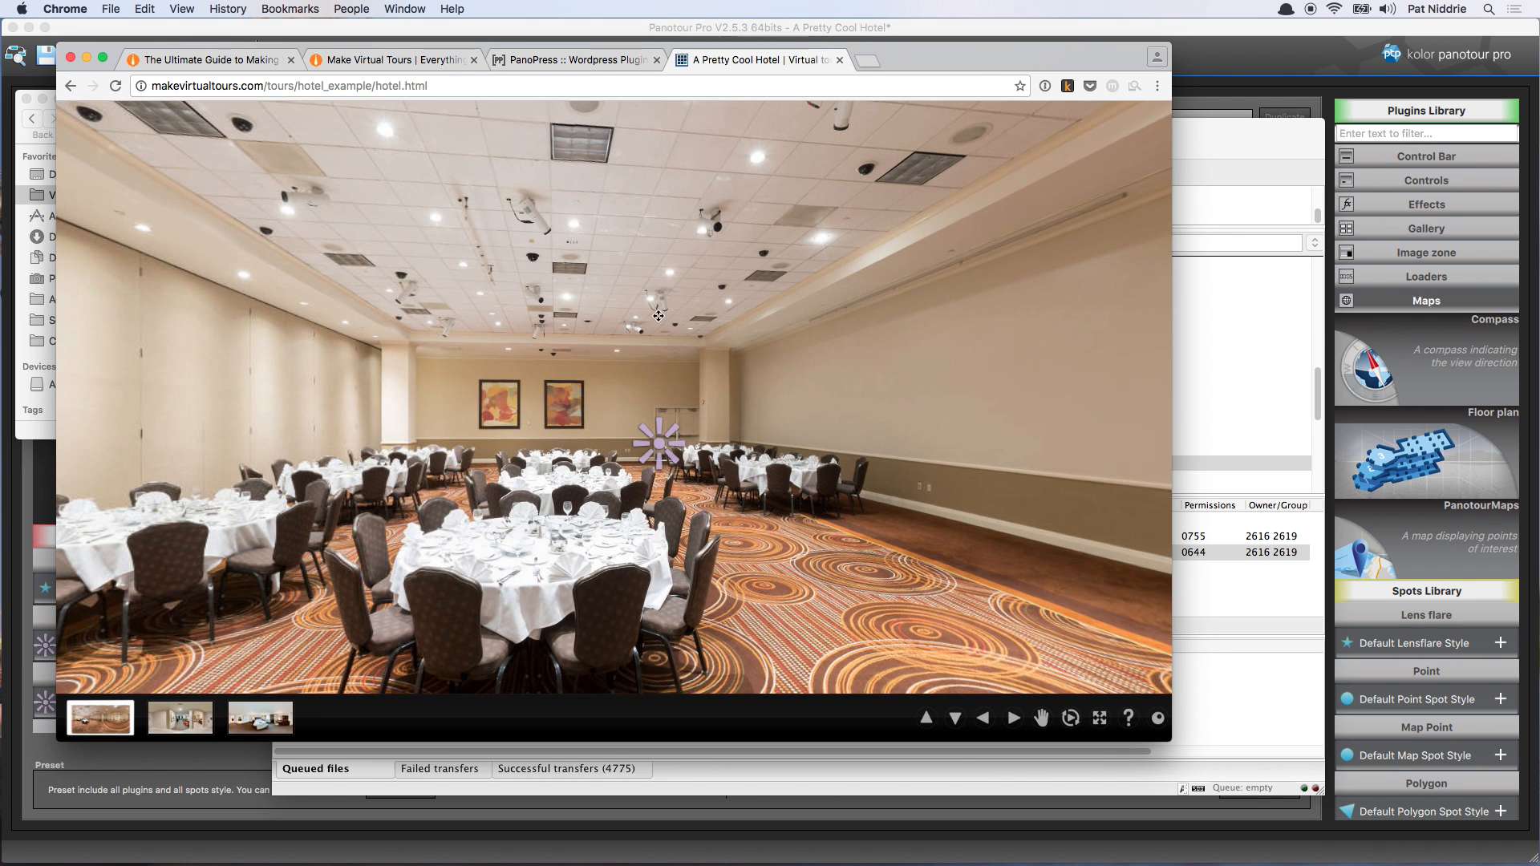
drag(640, 488, 603, 523)
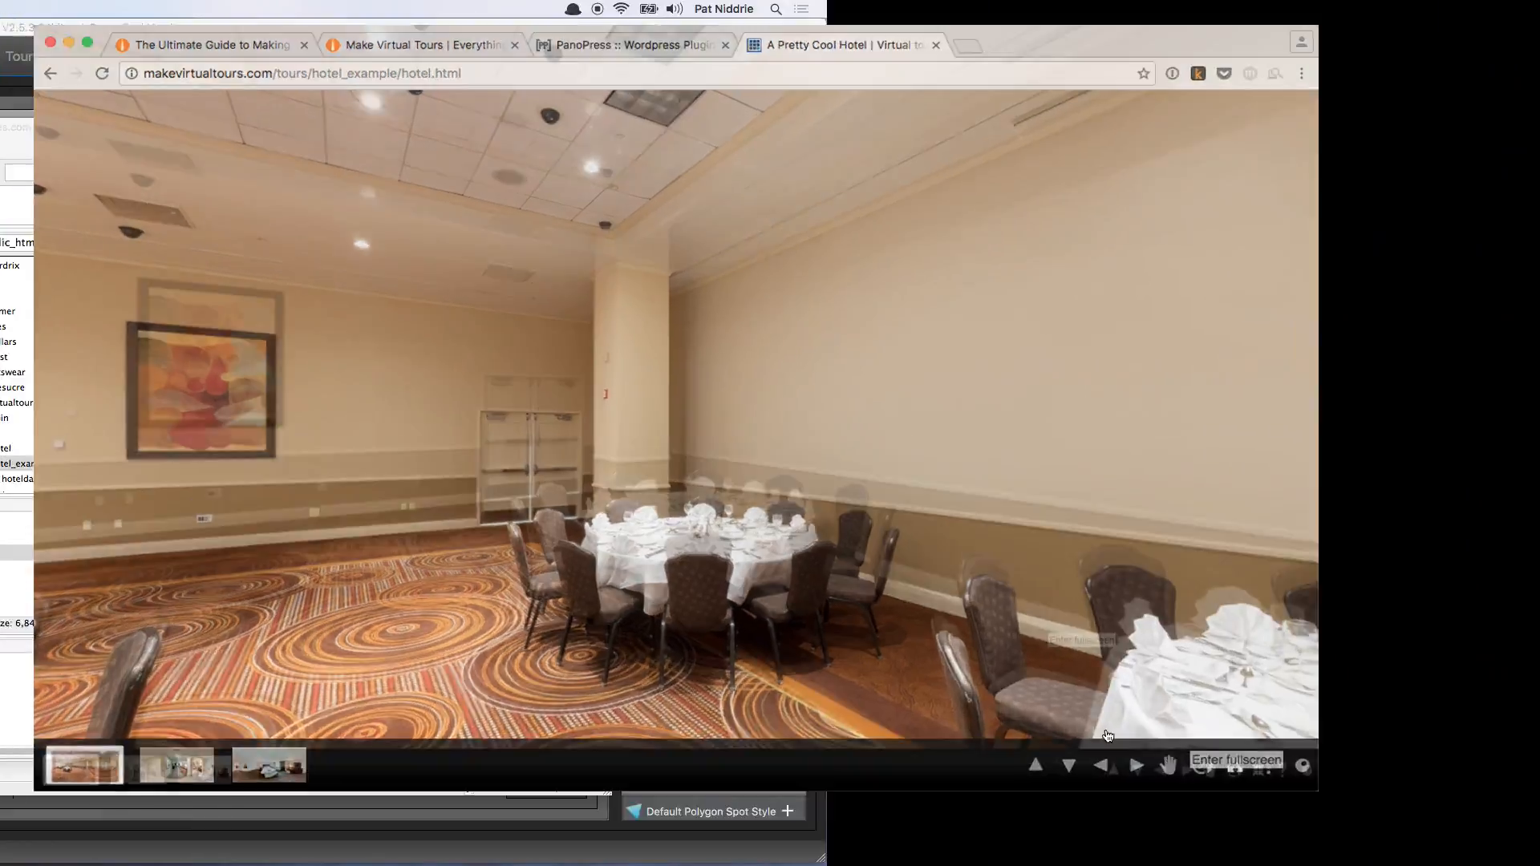
click(1236, 766)
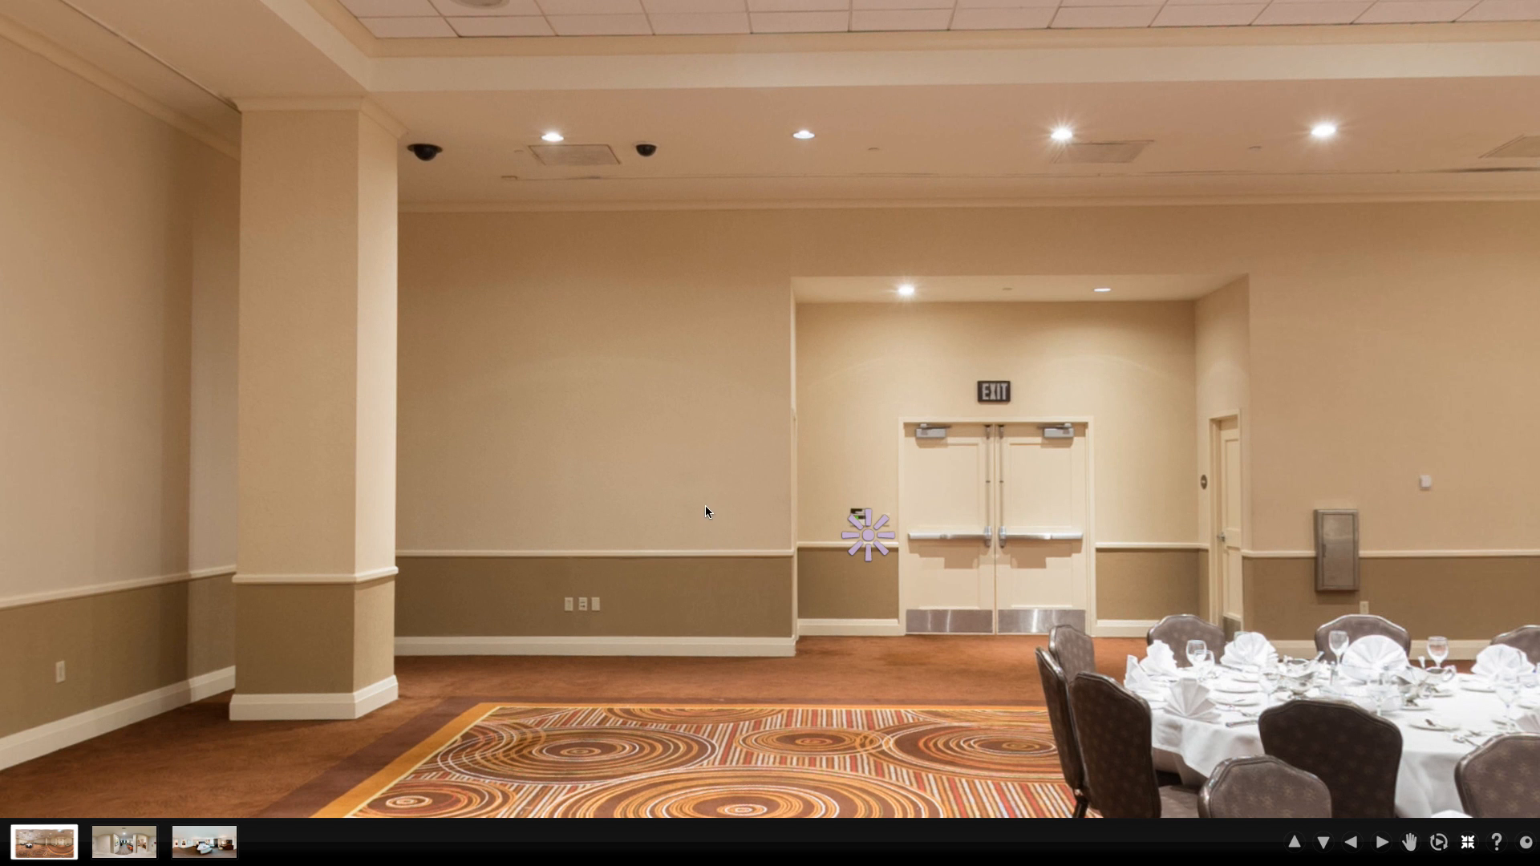
key(Escape)
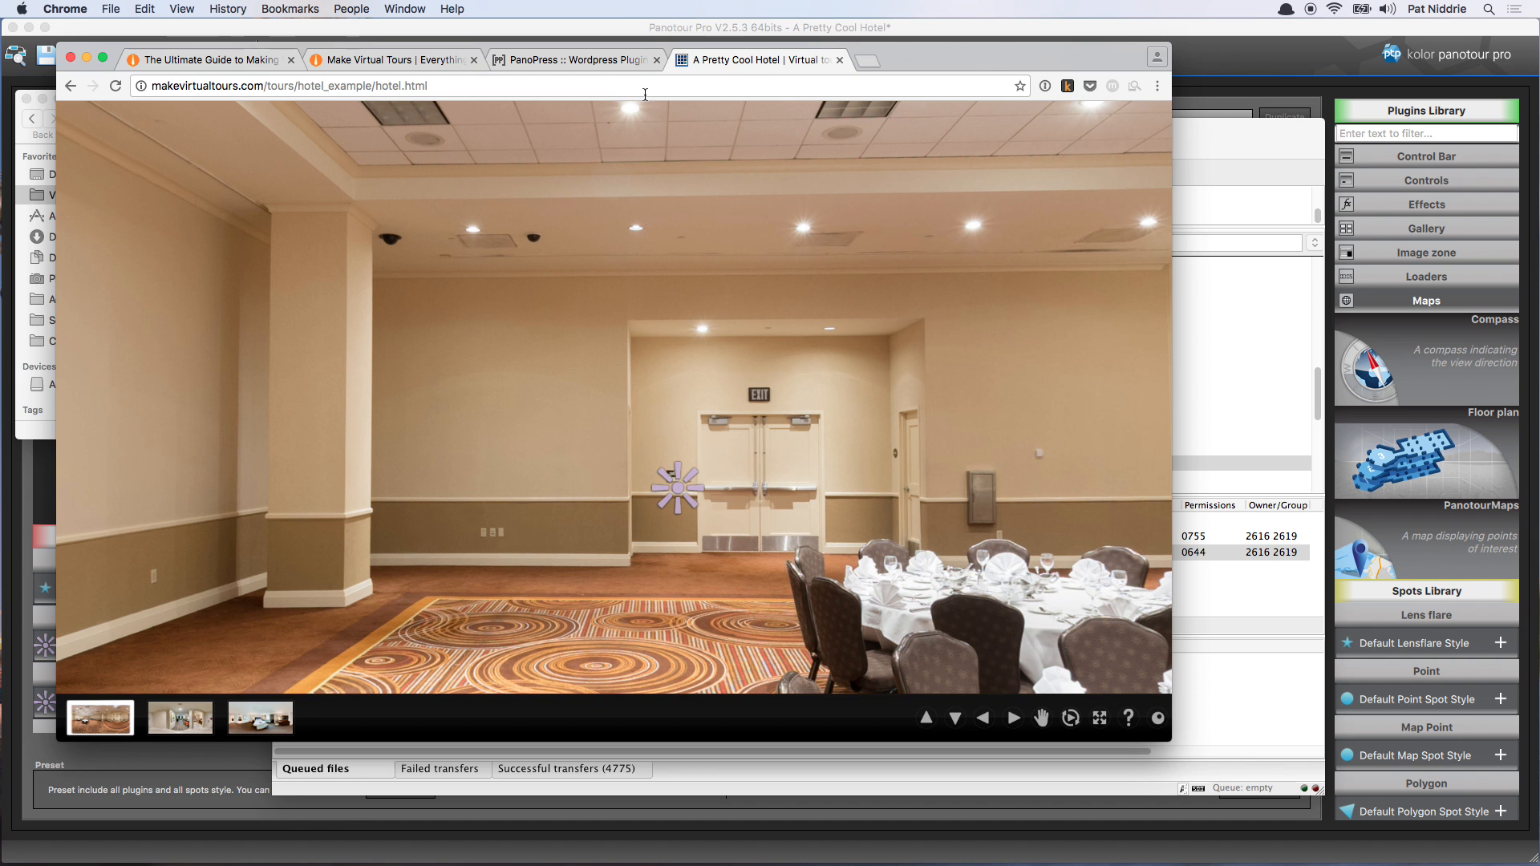
Create a new WordPress post on the Make Virtual Tours site, titled "My first virtual tour"
click(610, 64)
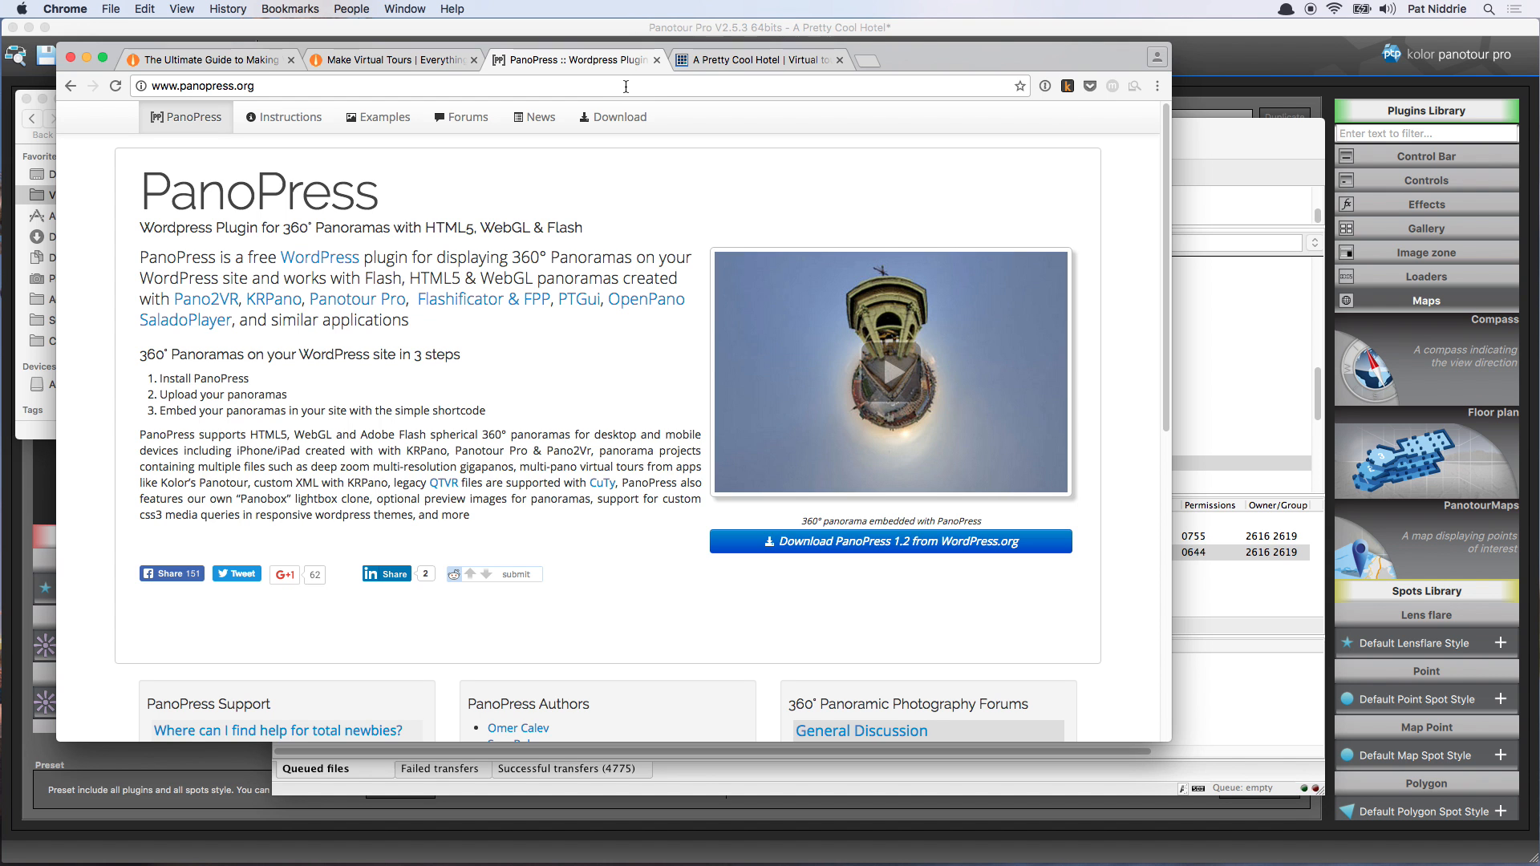
click(417, 61)
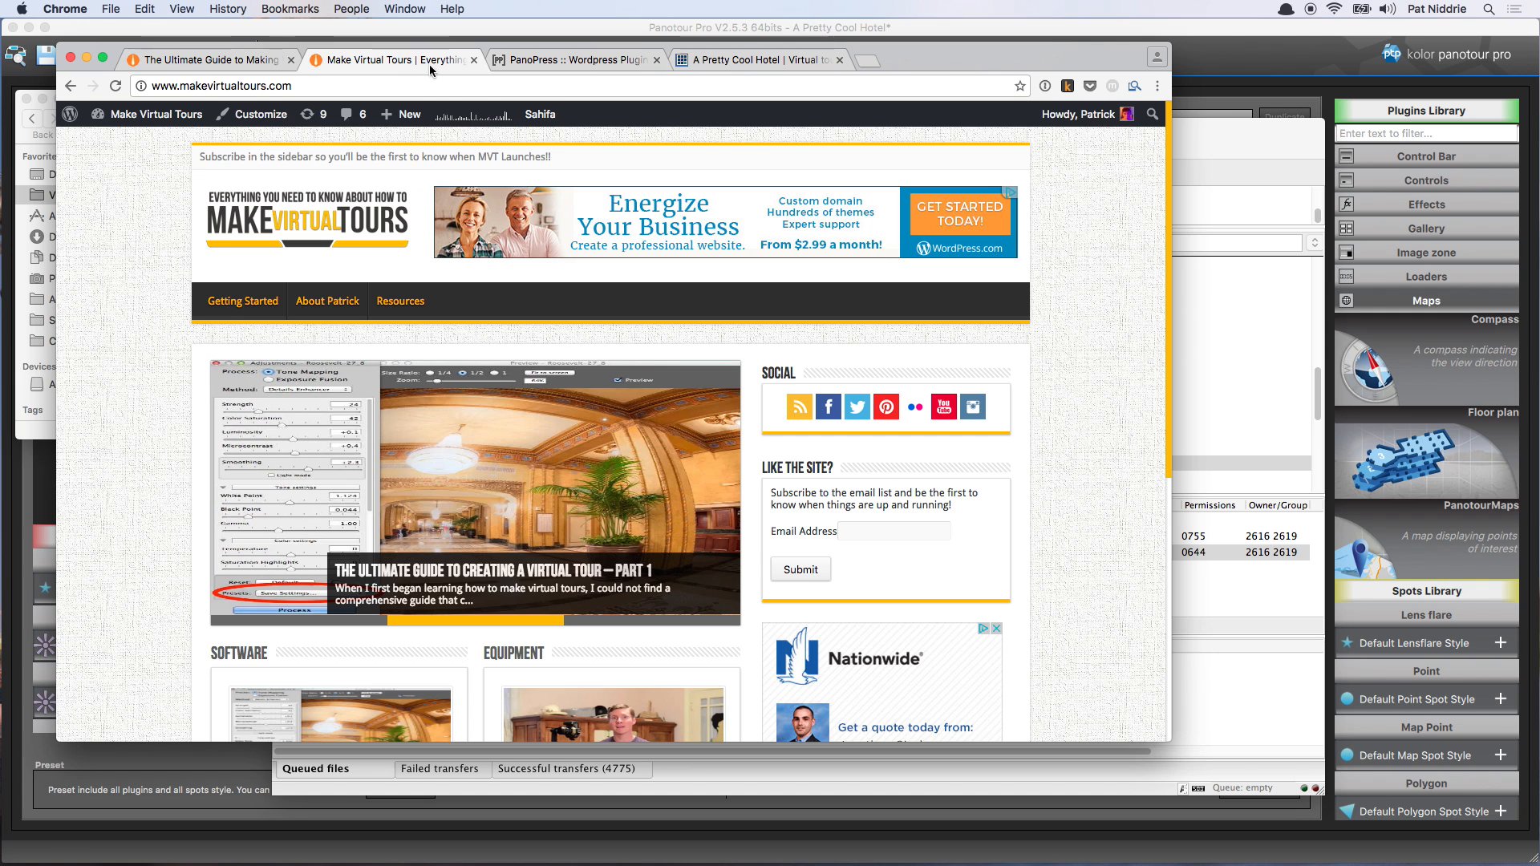
mouse_move(399, 118)
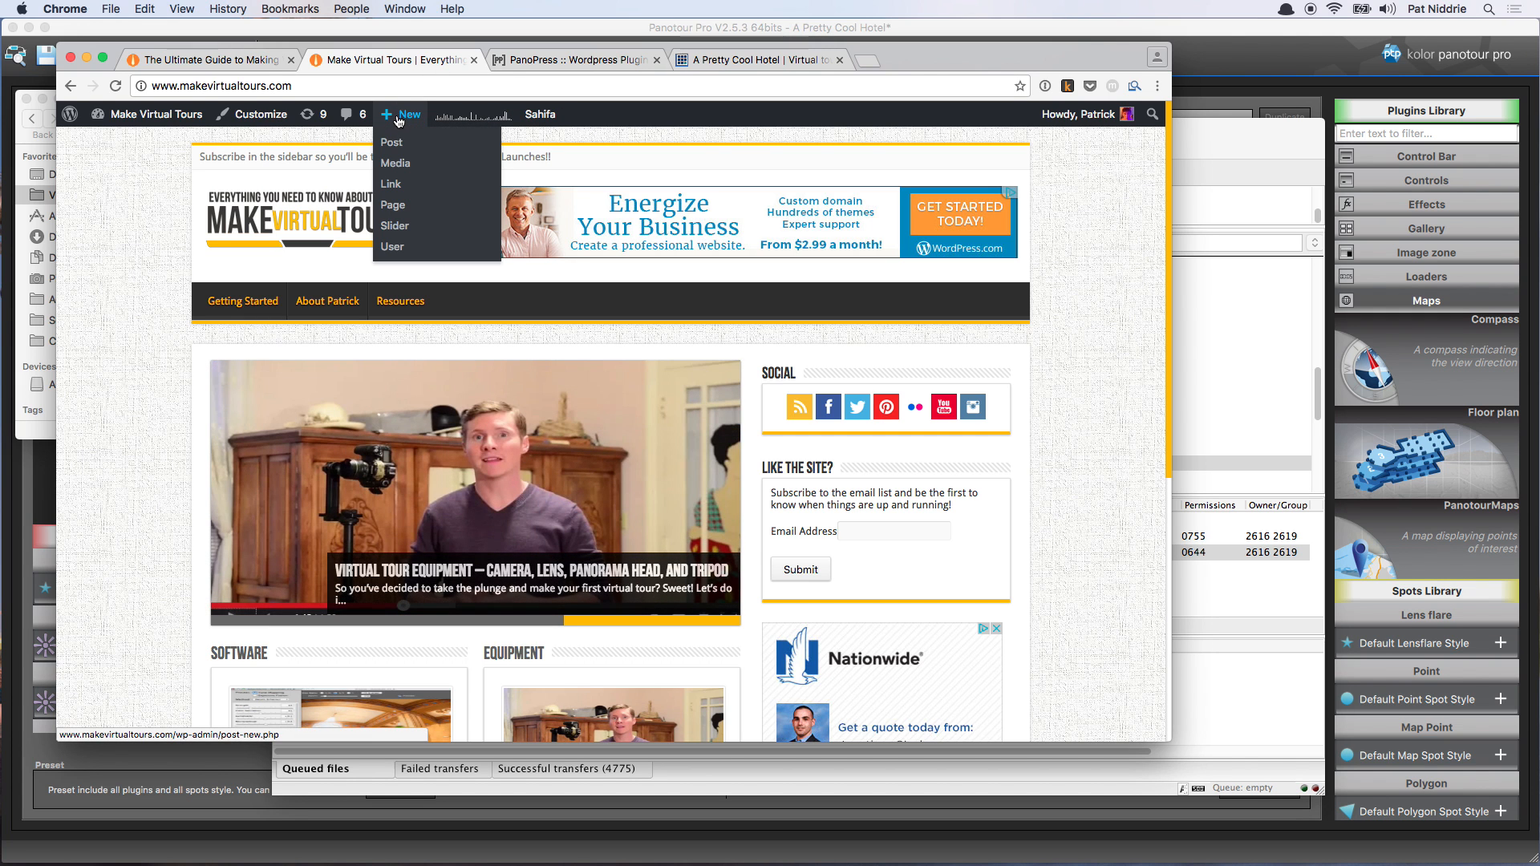
click(391, 147)
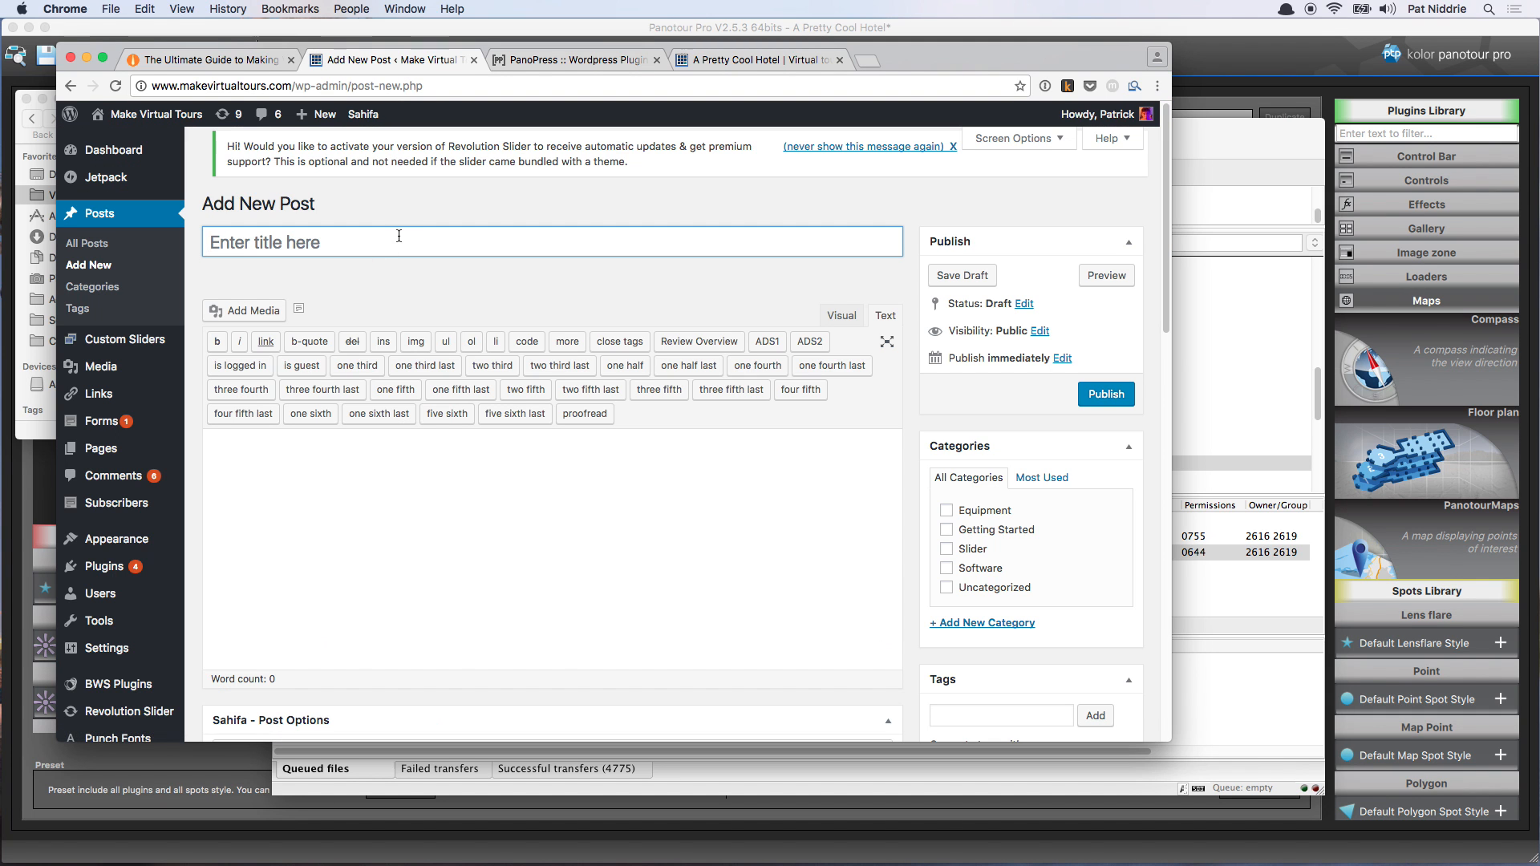
click(399, 236)
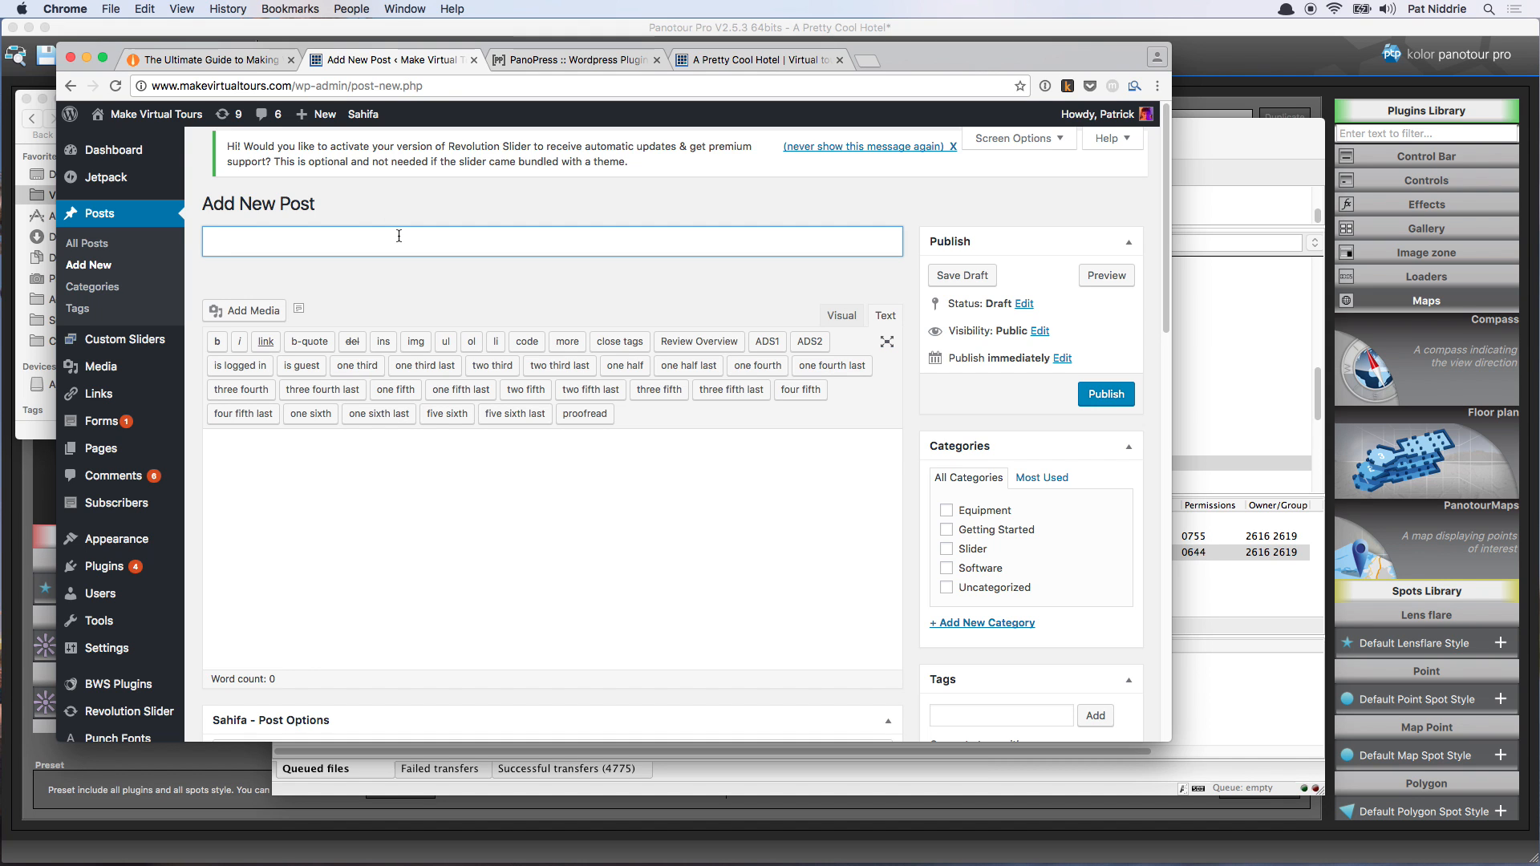
text(My first virtual tour)
key(Tab)
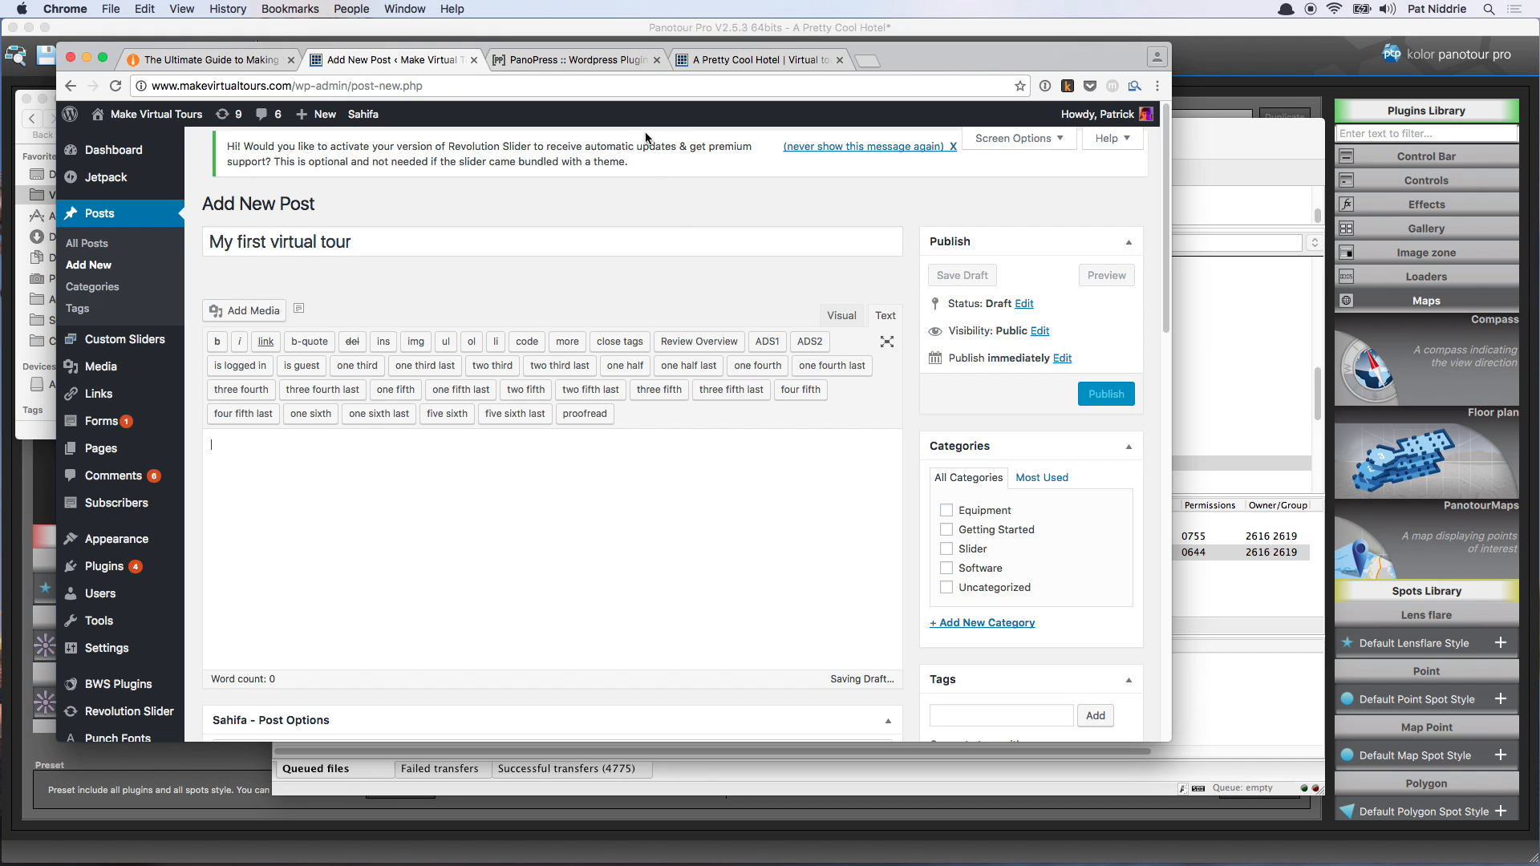
Insert an iframe snippet into the post body with an empty src, width 800, height 600 and allowfullscreen
key(super+alt+c)
key(Down)
key(Down)
key(Down)
key(Escape)
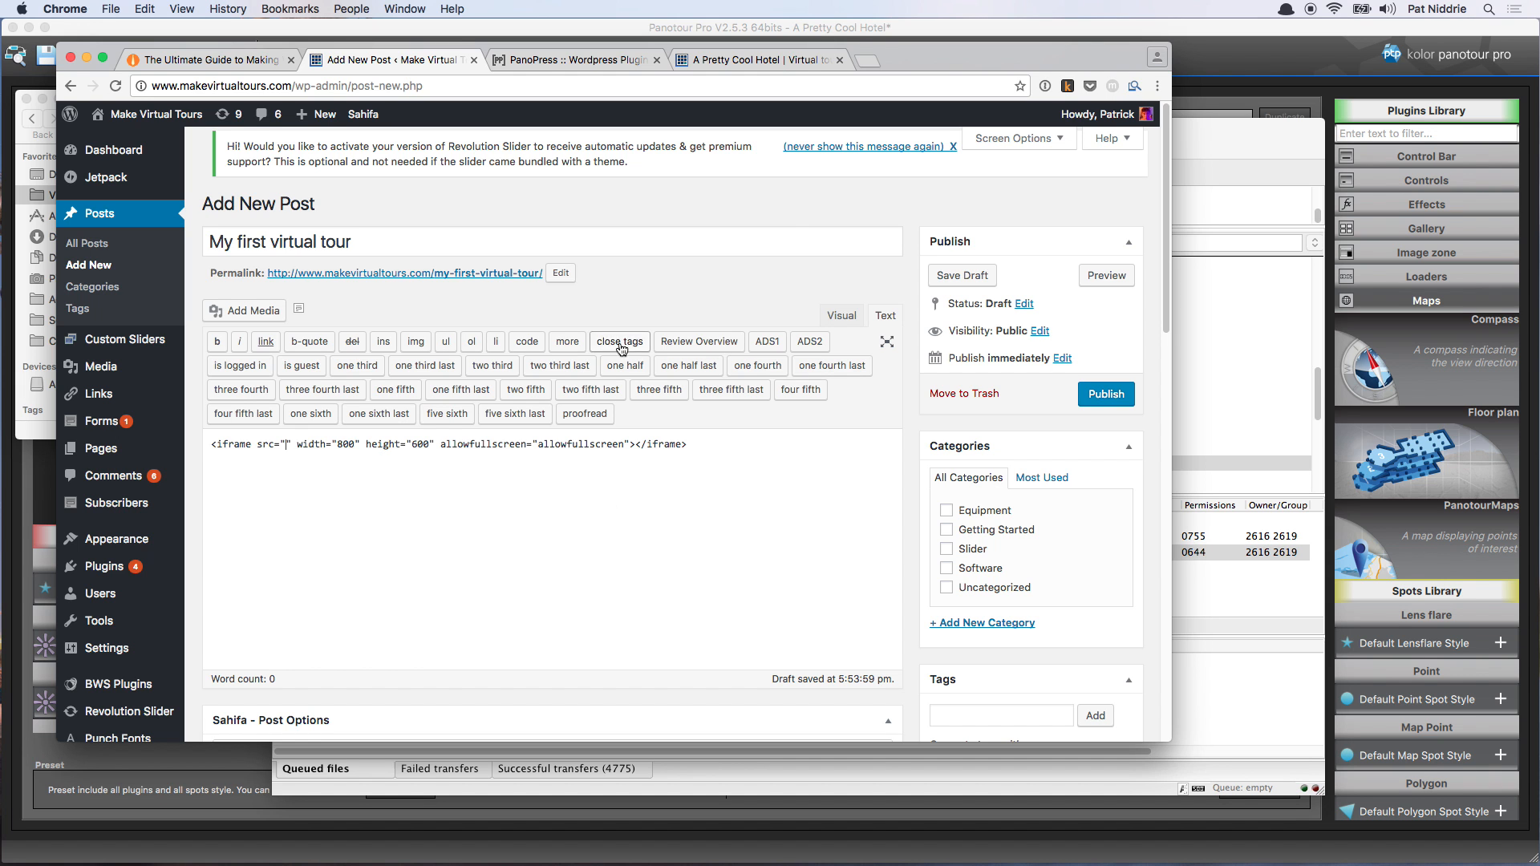
Copy the published hotel tour's web address and paste it as the iframe's src value in the post
click(734, 60)
click(718, 78)
key(super+c)
click(399, 60)
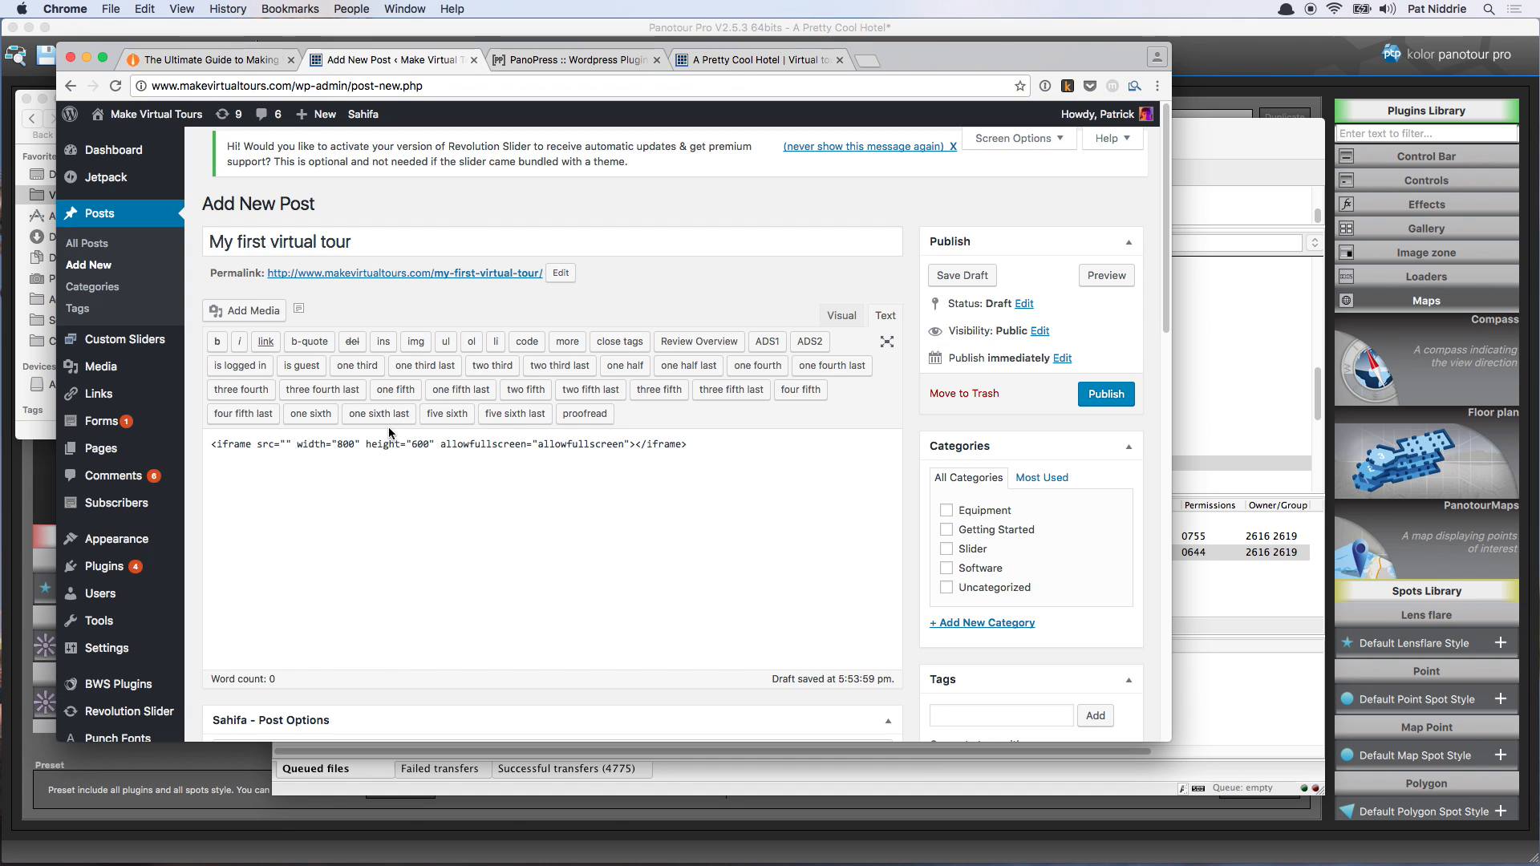
key(super+v)
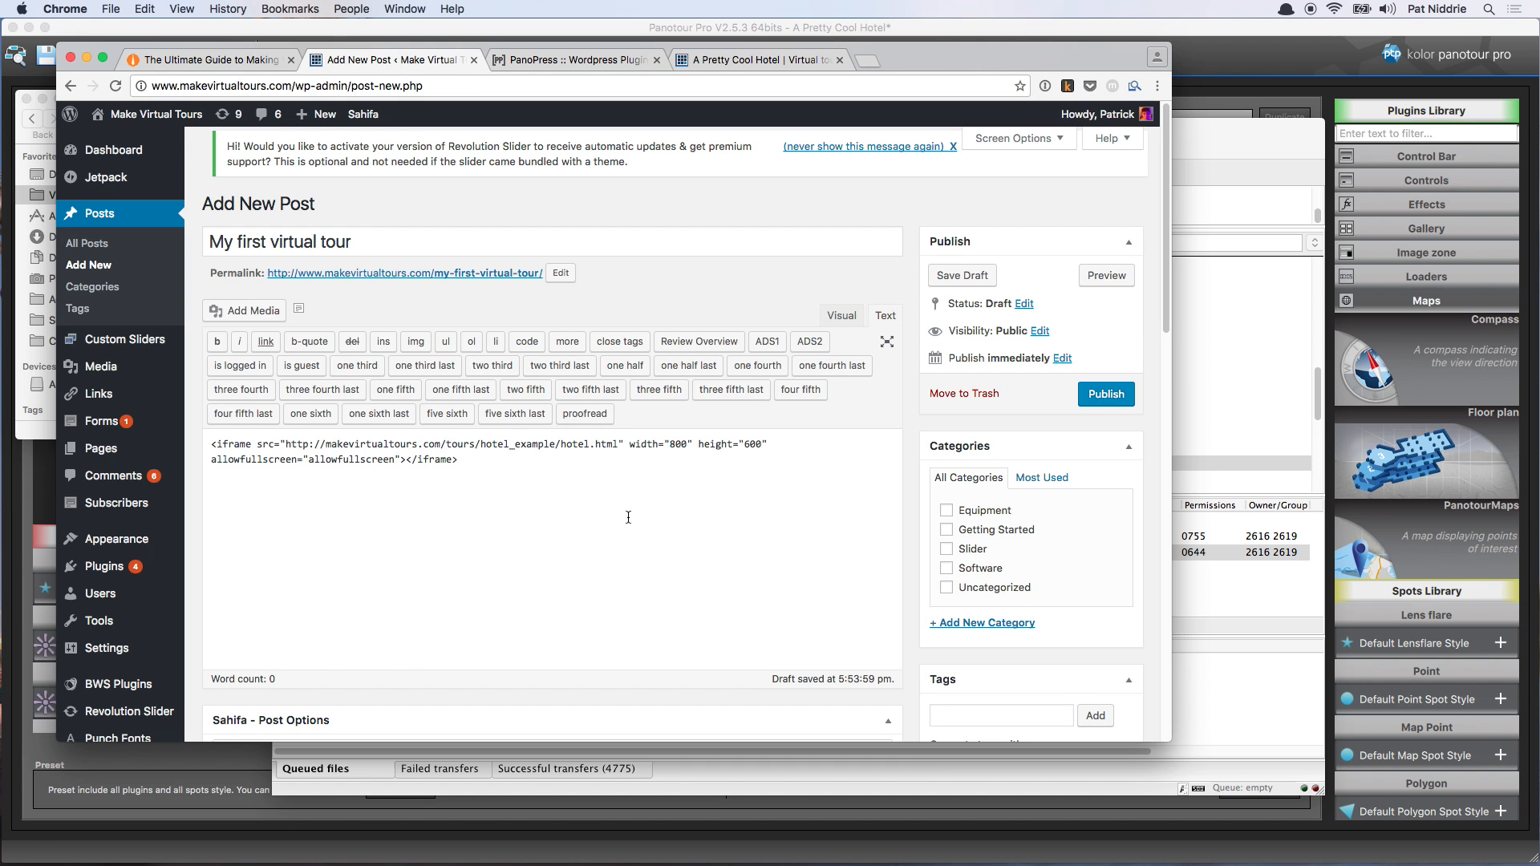
Preview the post and examine the embedded hotel tour on the page
click(1107, 275)
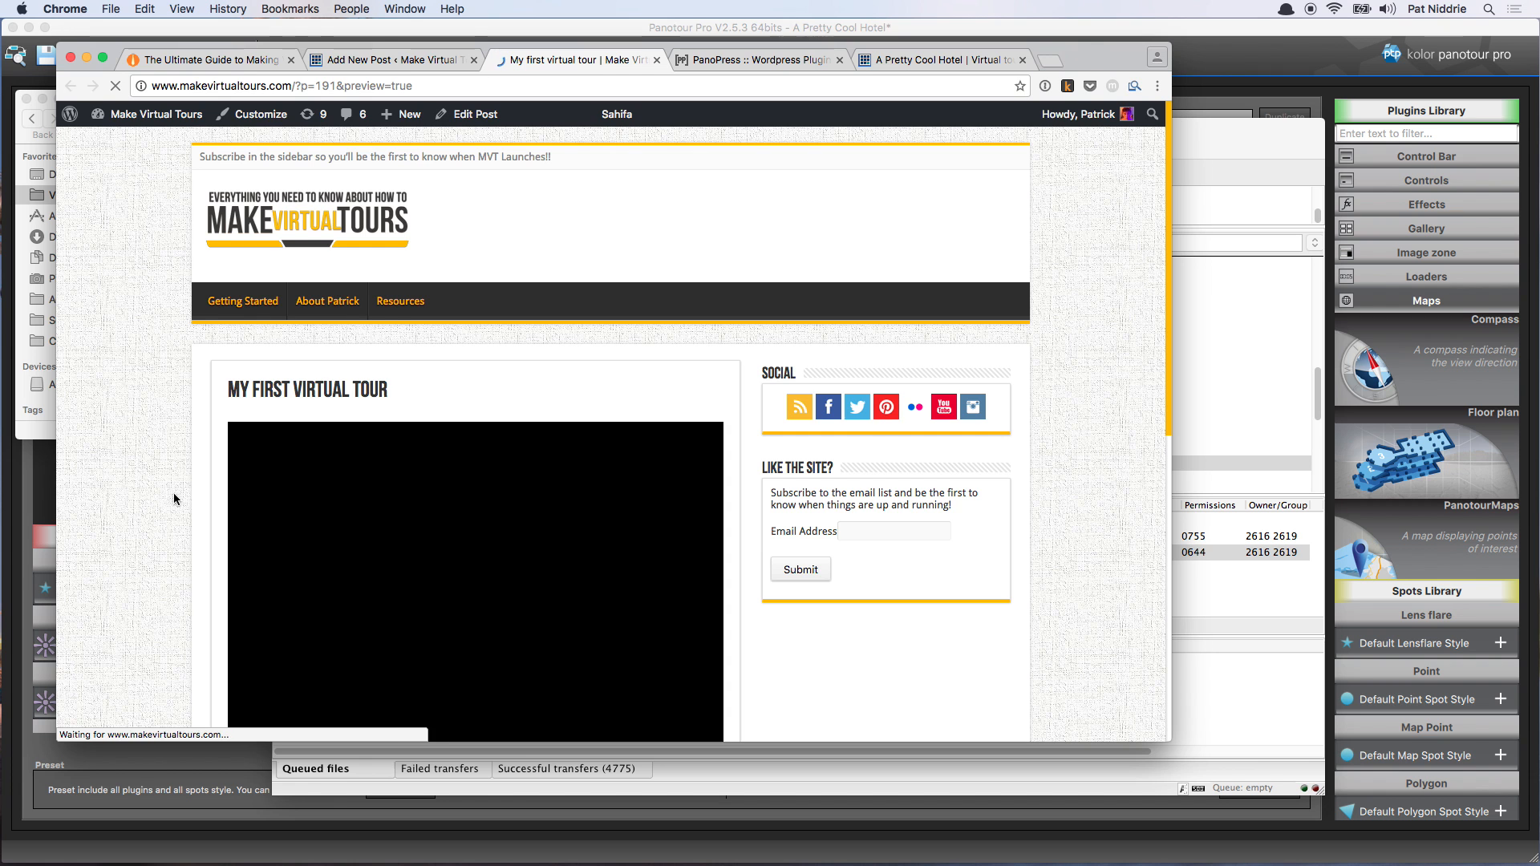
scroll(174, 499, down, 5)
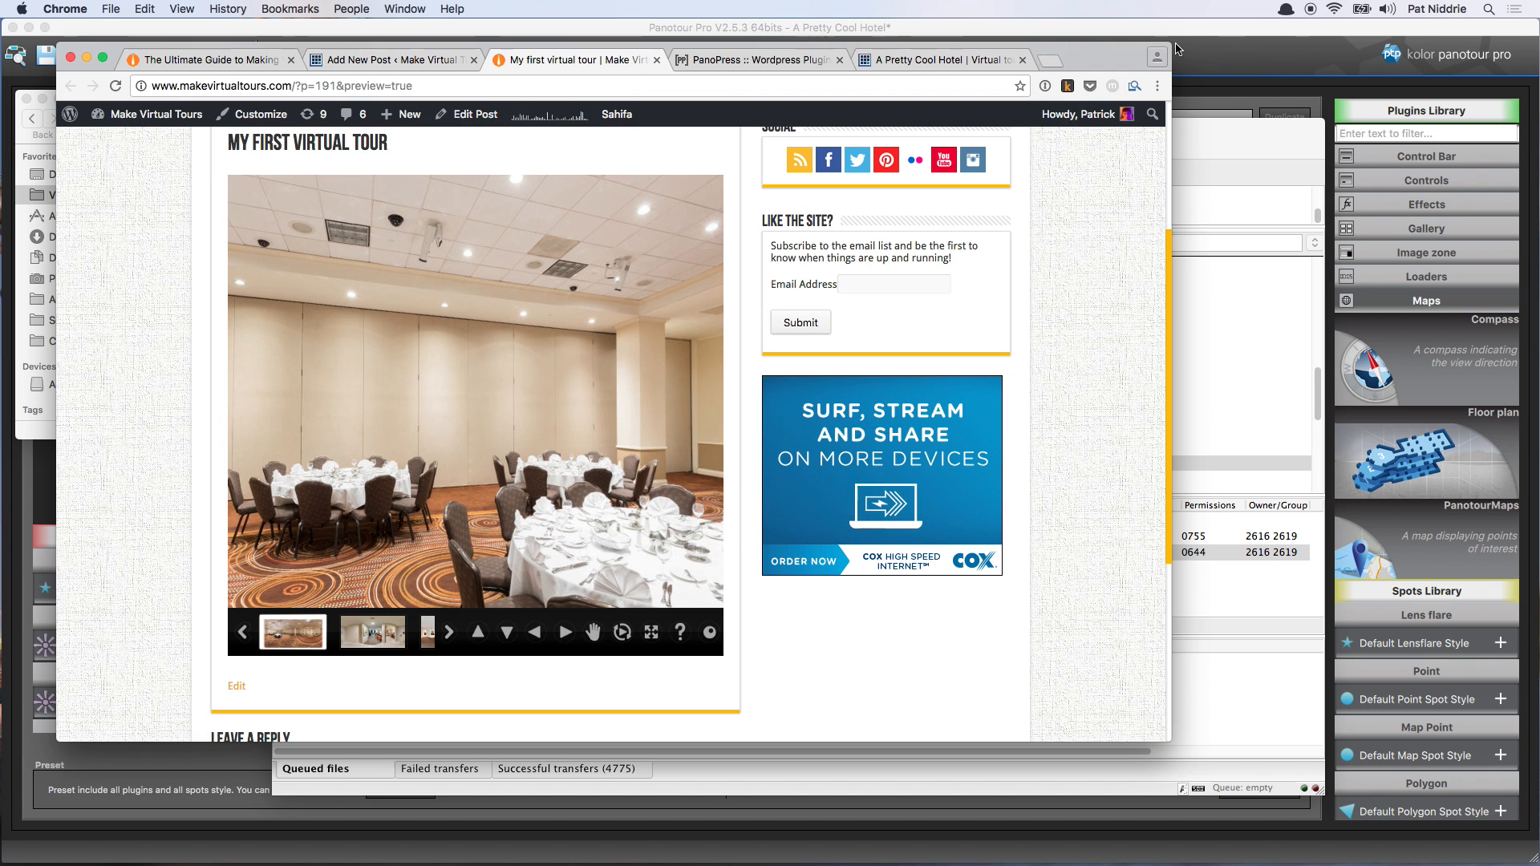
Switch to Panotour Pro, show its Home page, and return to the post preview in Chrome
click(1368, 41)
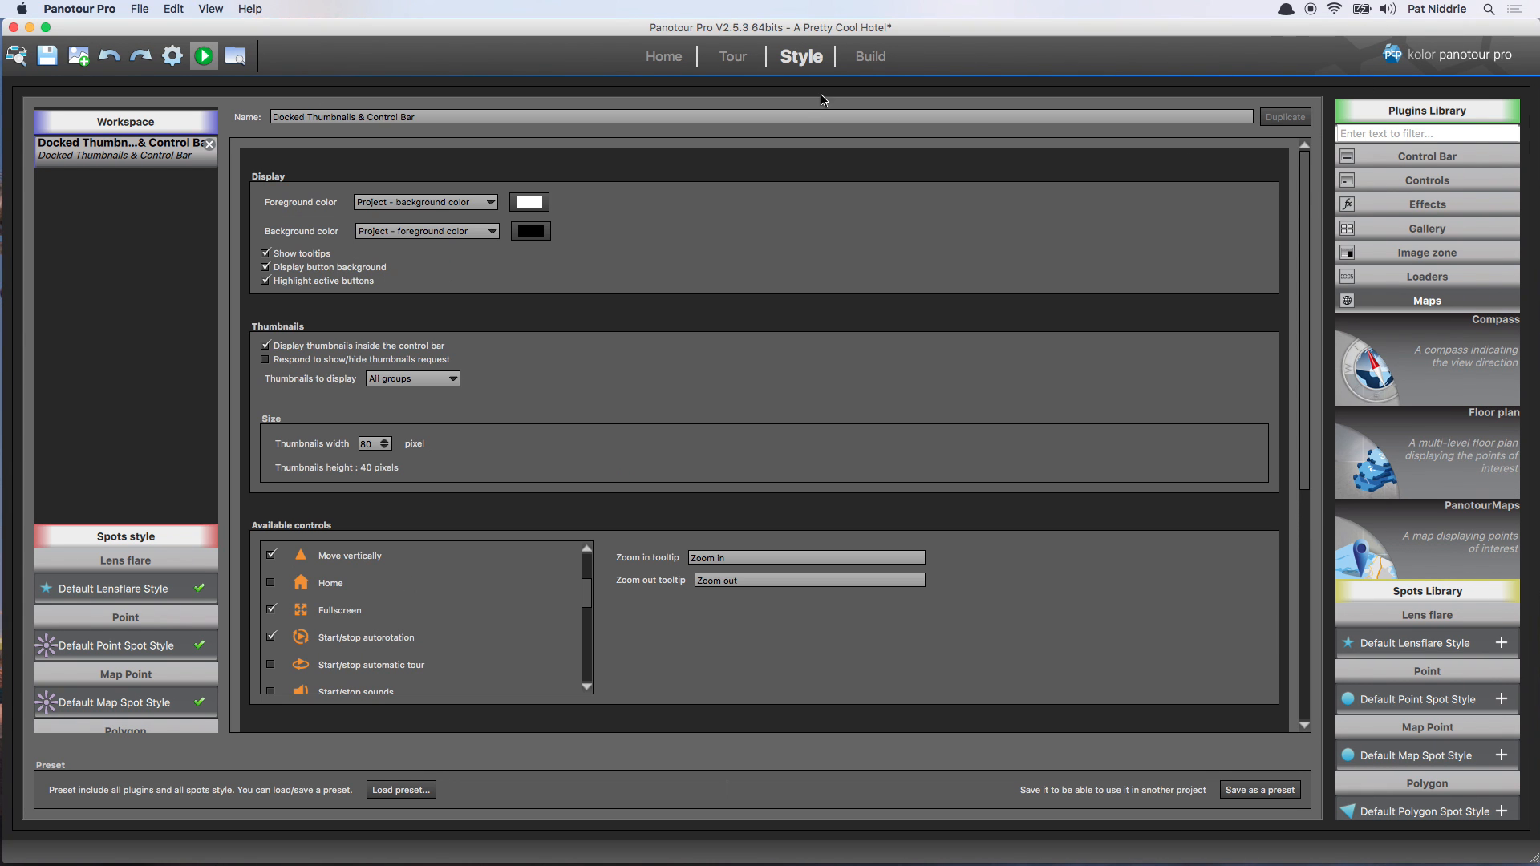
click(666, 56)
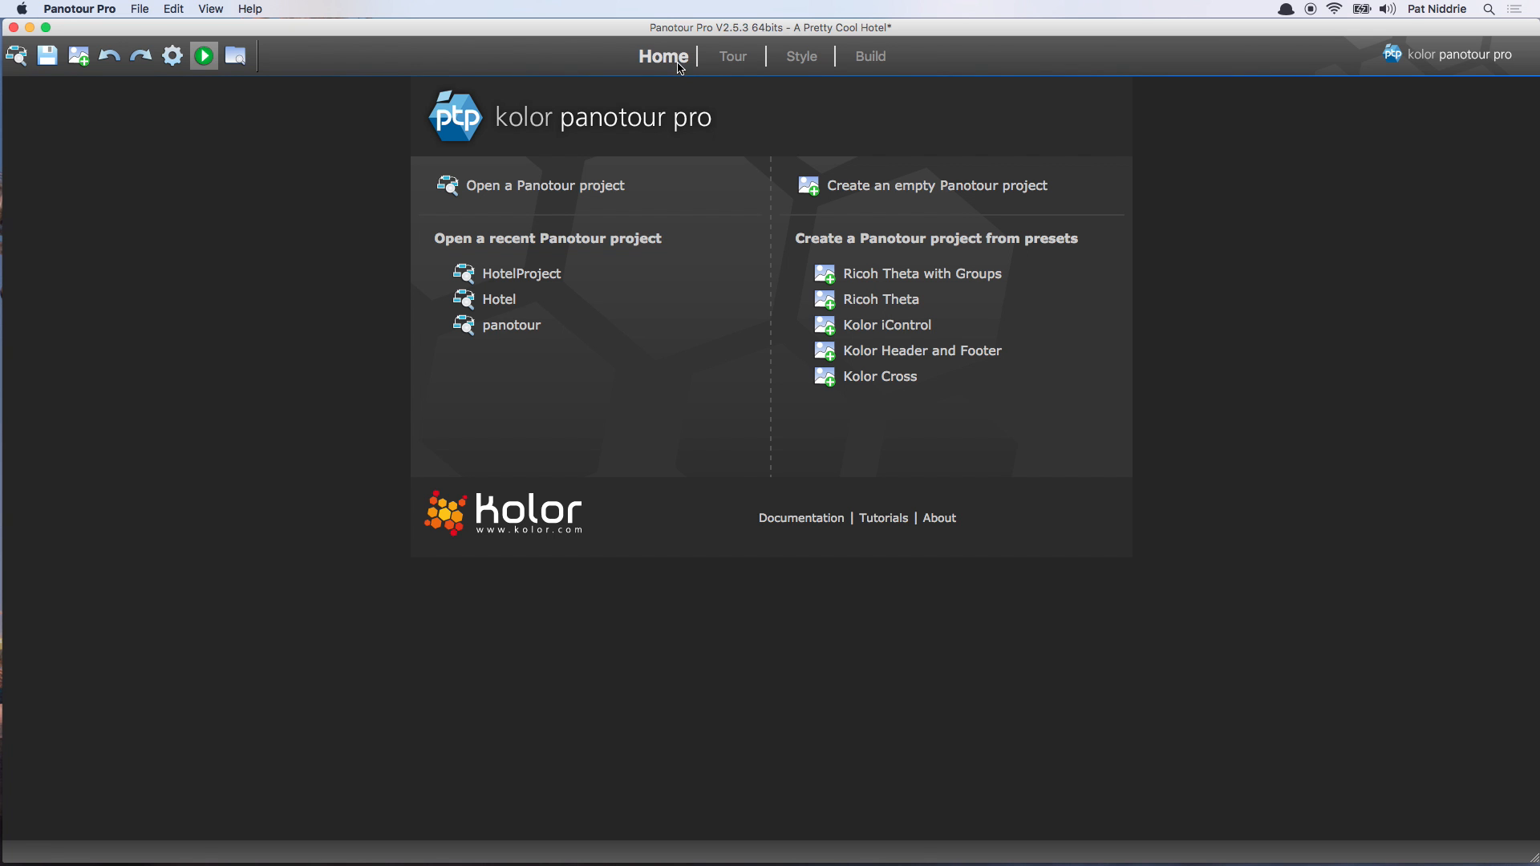
key(super+Tab)
click(600, 428)
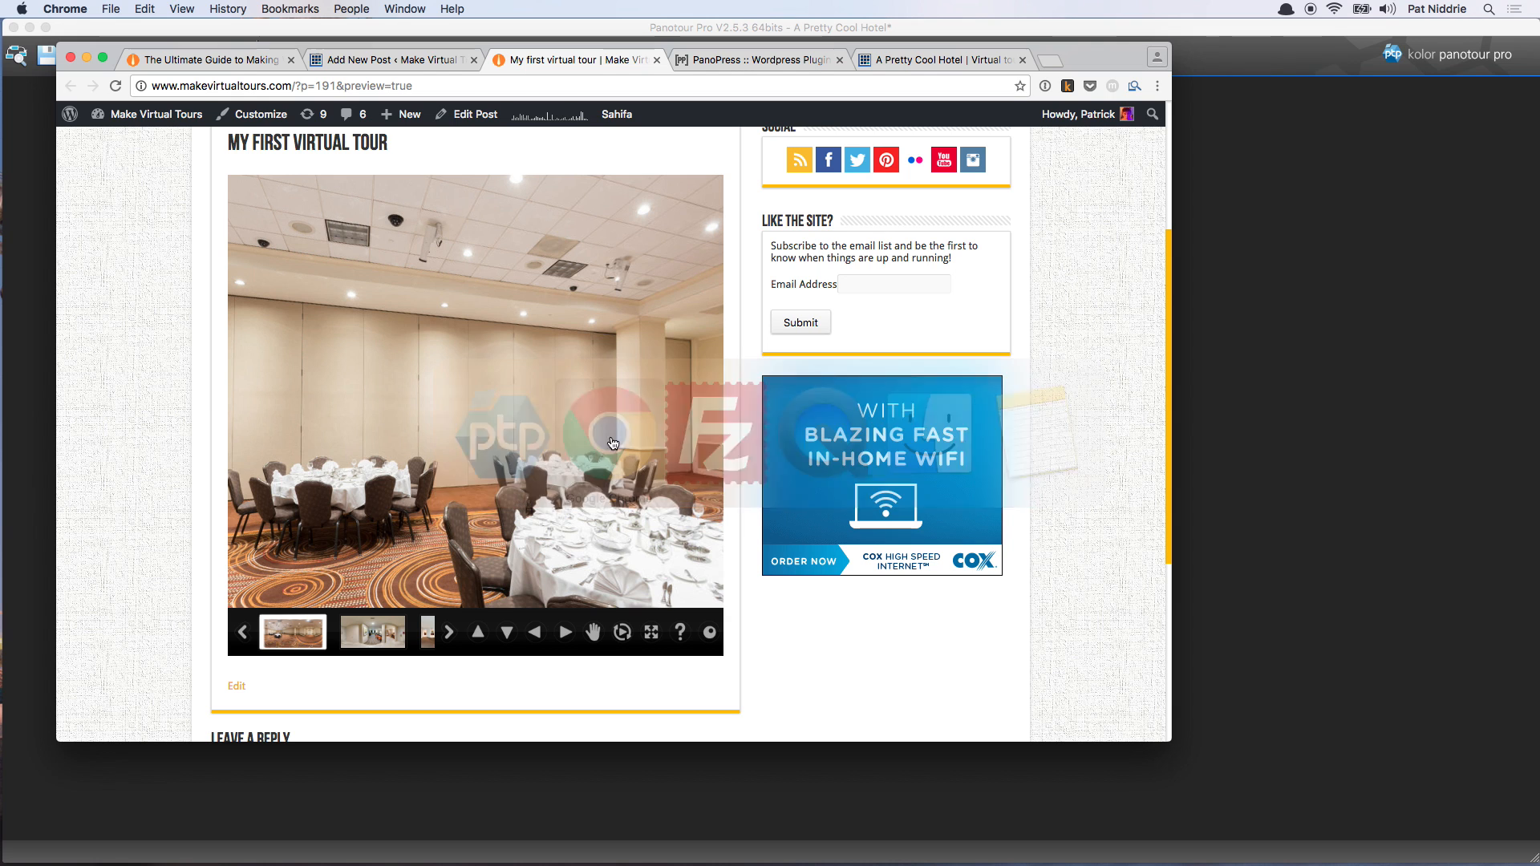